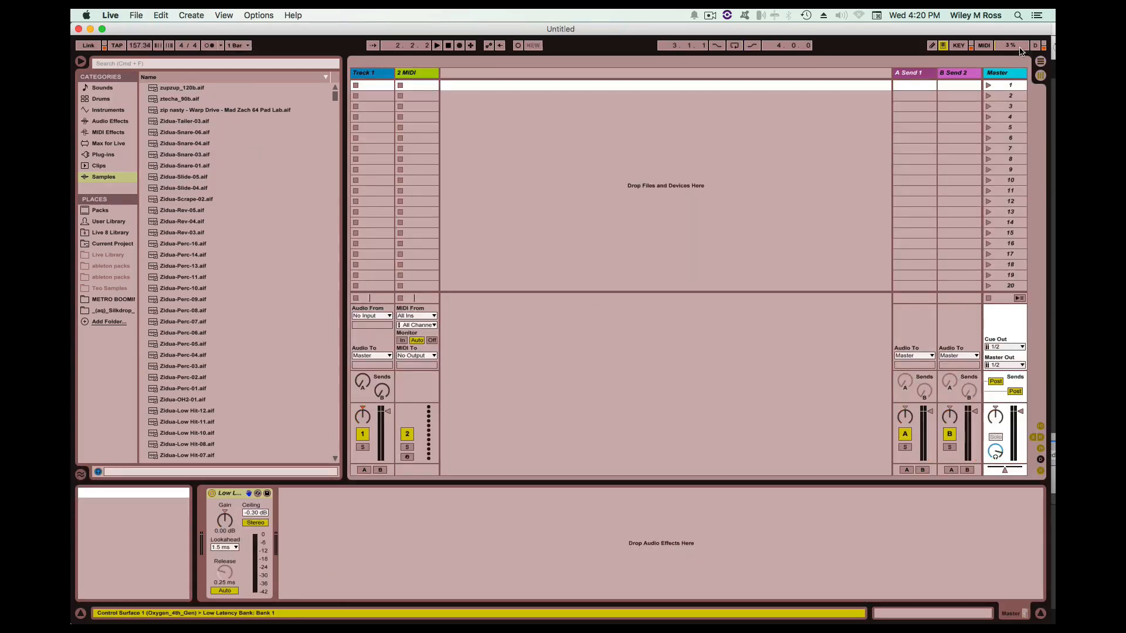
# Switch to the Arrangement View and move the four-bar loop brace so it starts at 1.1.1
pyautogui.click(1040, 61)
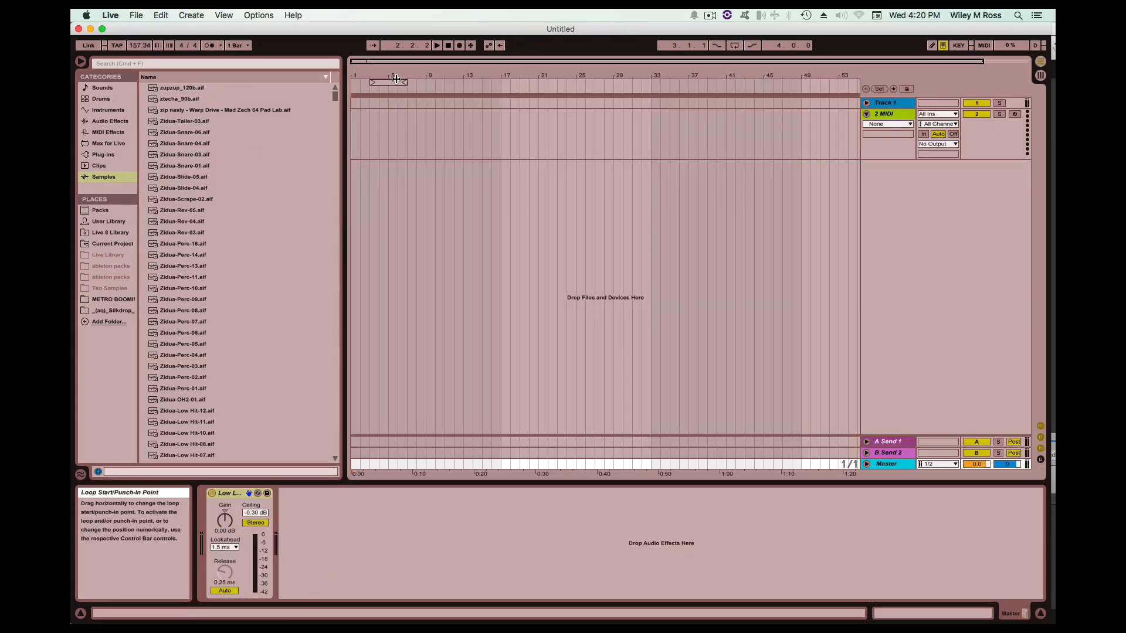
pyautogui.moveTo(378, 79); pyautogui.dragTo(368, 79)
pyautogui.moveTo(356, 130)
pyautogui.mouseDown()
pyautogui.moveTo(388, 125)
pyautogui.moveTo(352, 128)
pyautogui.moveTo(375, 134)
pyautogui.mouseUp()
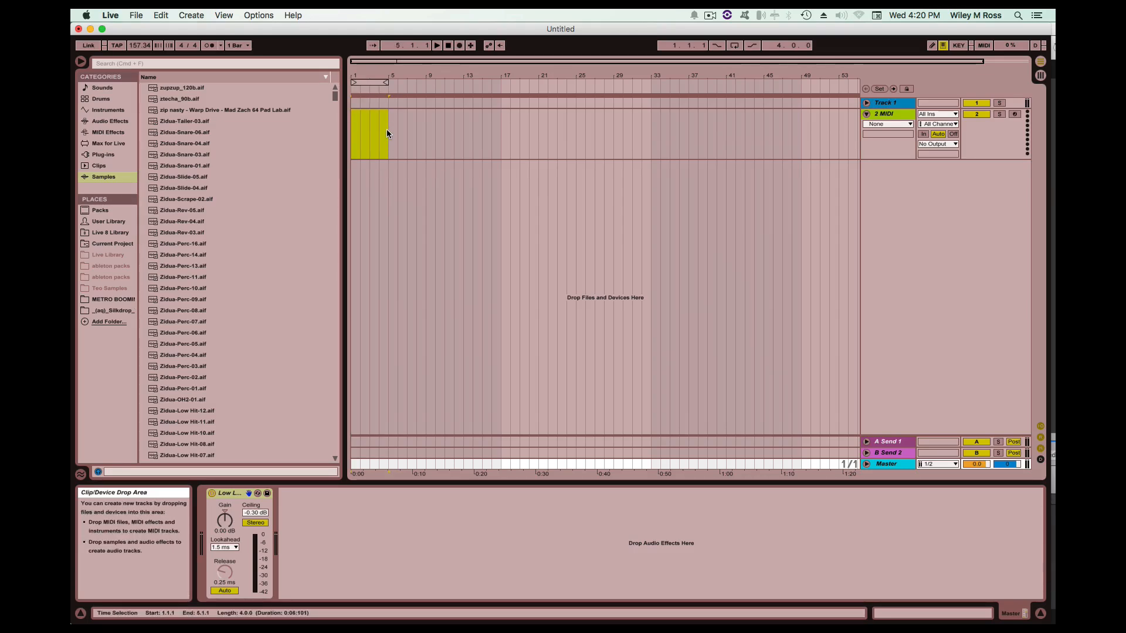
pyautogui.moveTo(381, 125); pyautogui.dragTo(337, 117)
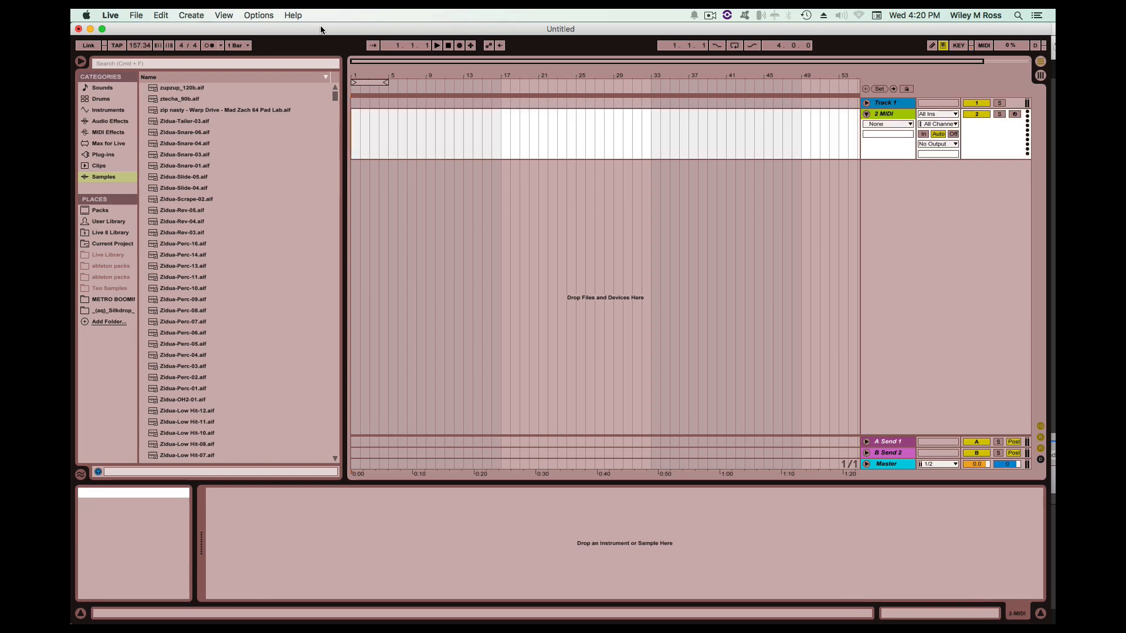
pyautogui.click(713, 13)
pyautogui.click(714, 12)
pyautogui.click(714, 13)
pyautogui.click(714, 13)
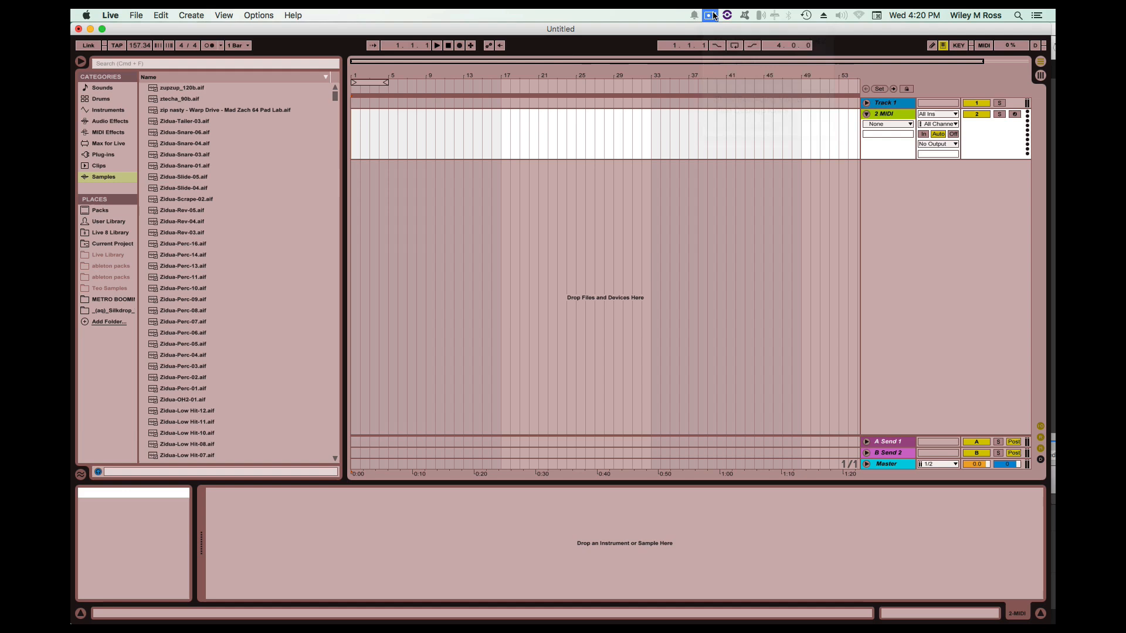
pyautogui.click(369, 81)
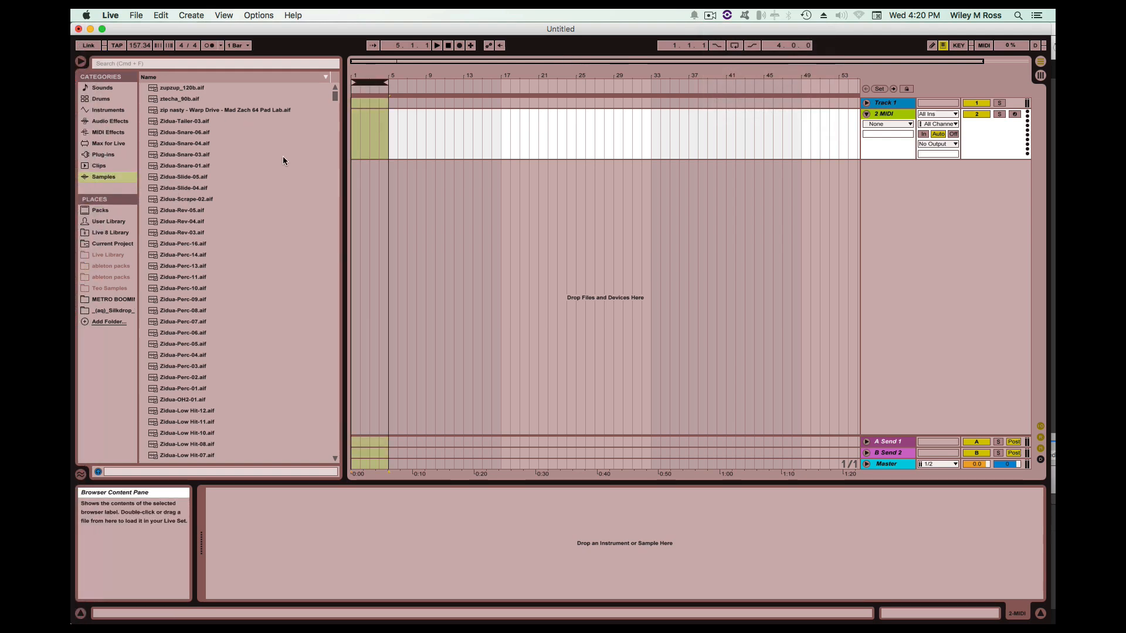
pyautogui.moveTo(311, 29); pyautogui.dragTo(317, 16)
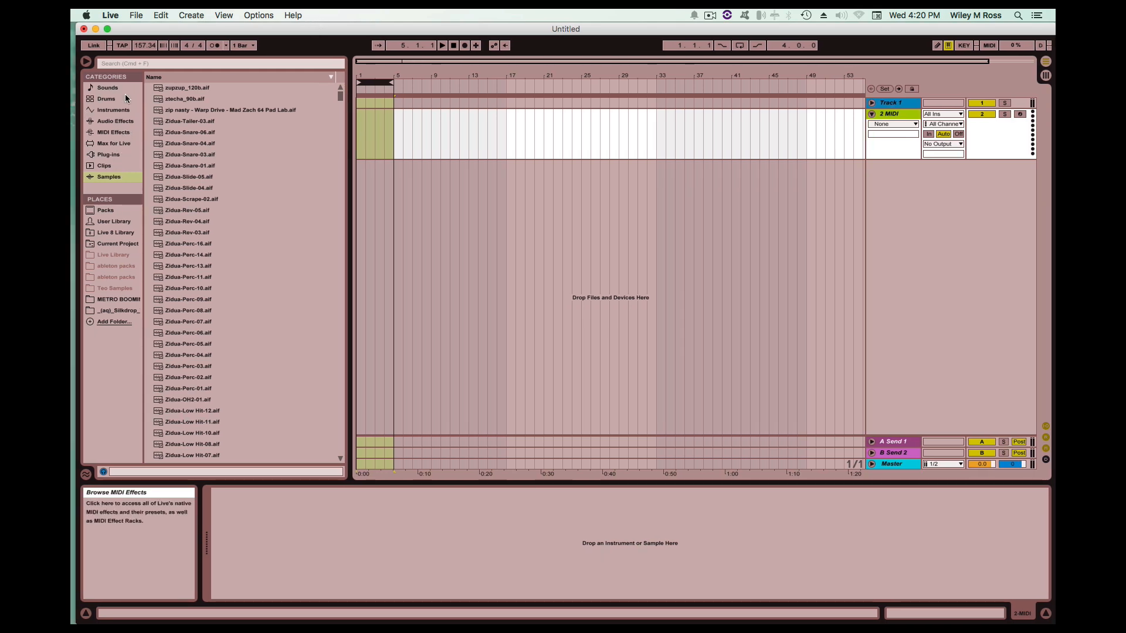
# Add an empty Drum Rack on a new track below the MIDI track and unfold that track
pyautogui.click(106, 98)
pyautogui.moveTo(199, 100); pyautogui.dragTo(432, 235)
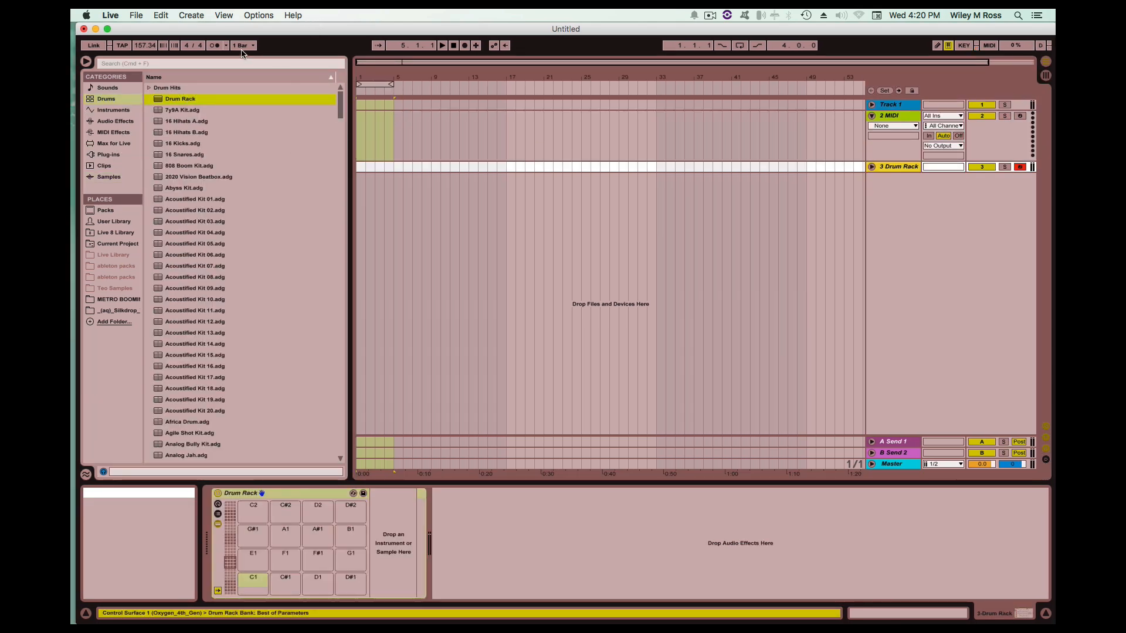
pyautogui.click(872, 167)
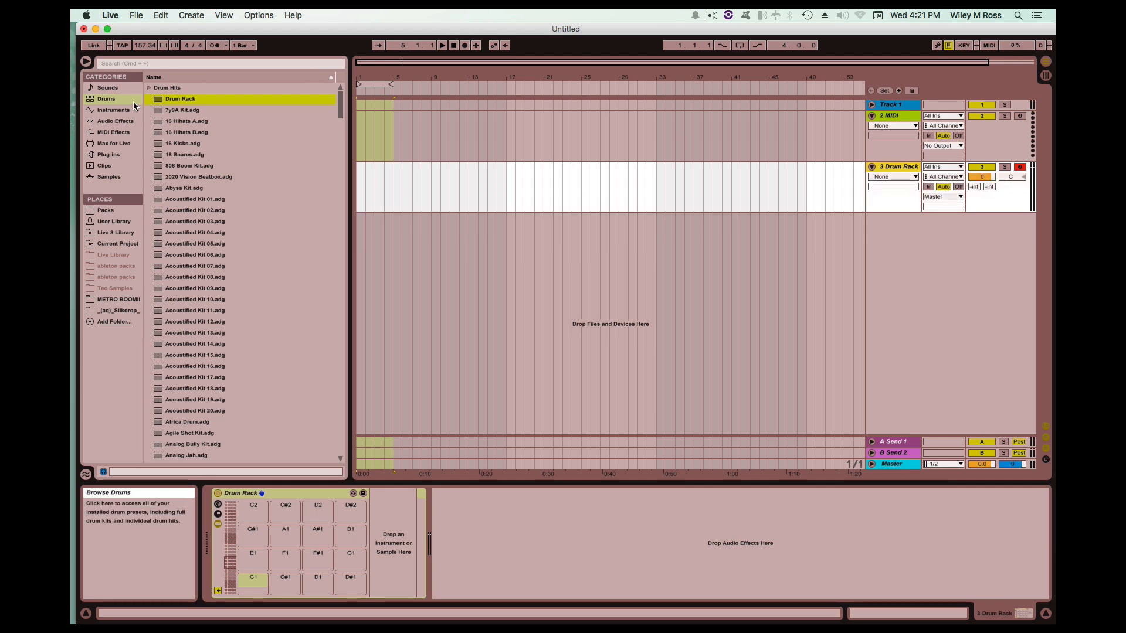
pyautogui.click(117, 154)
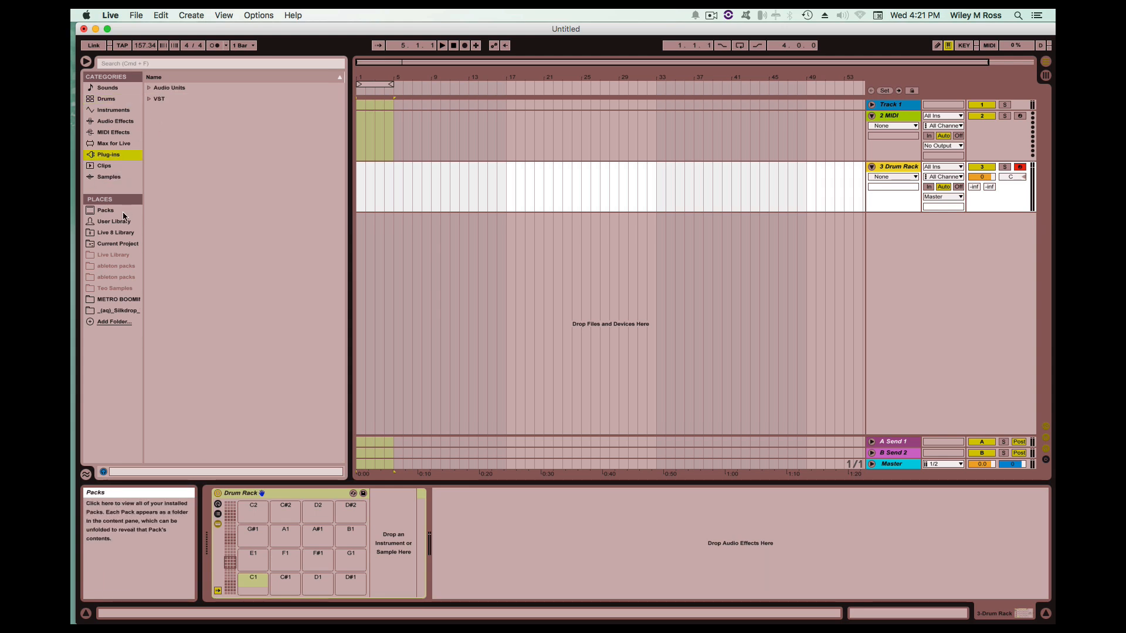
pyautogui.click(115, 299)
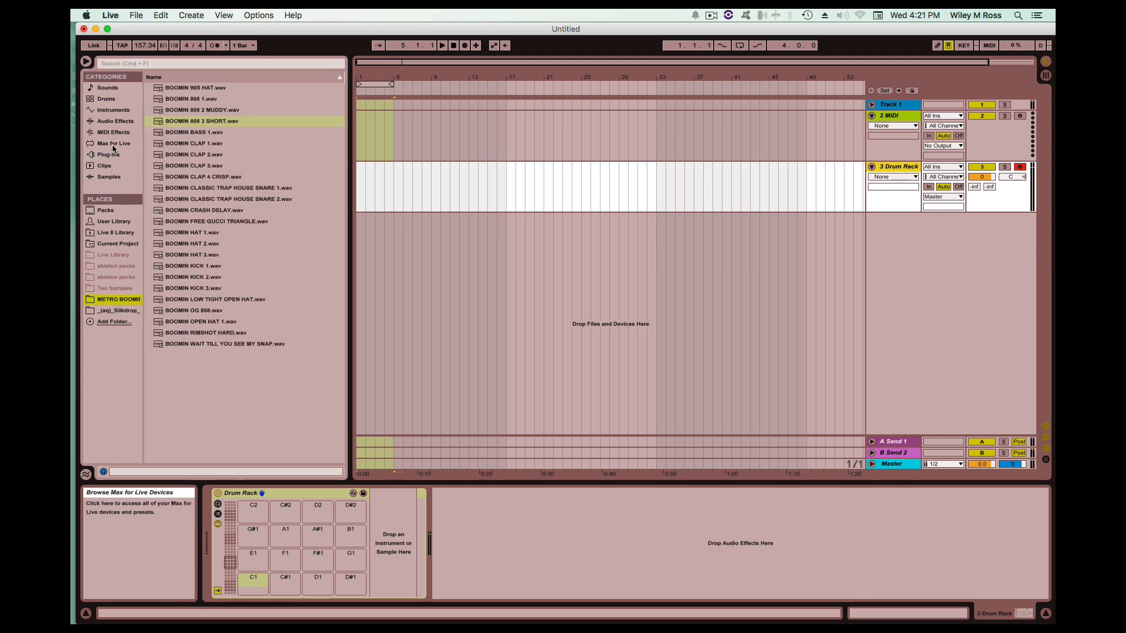
pyautogui.click(111, 176)
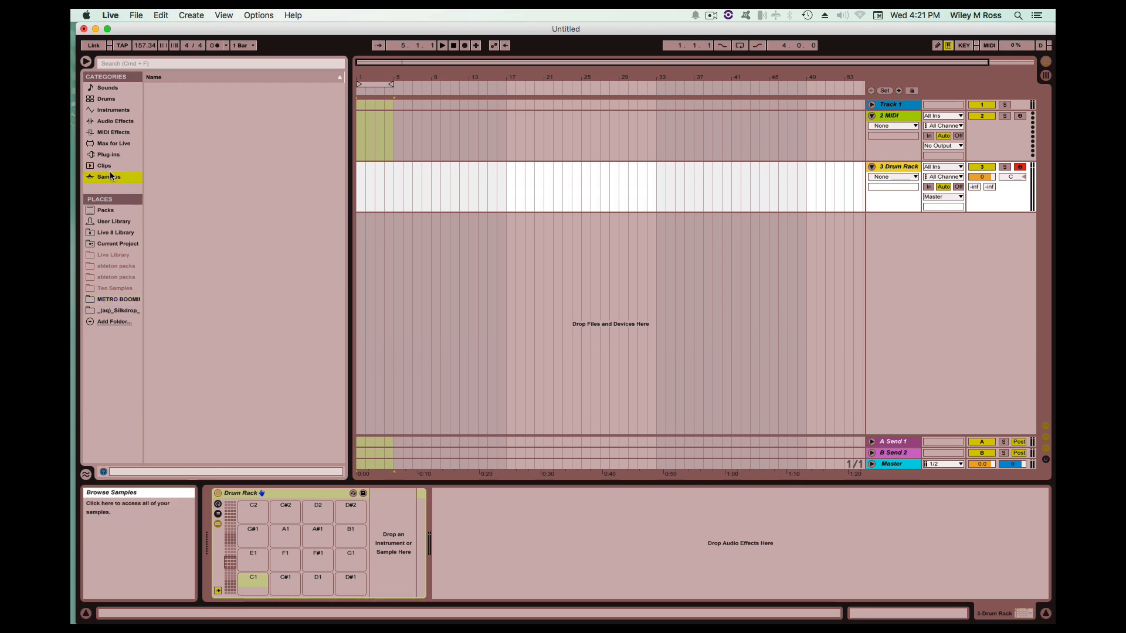
pyautogui.click(170, 65)
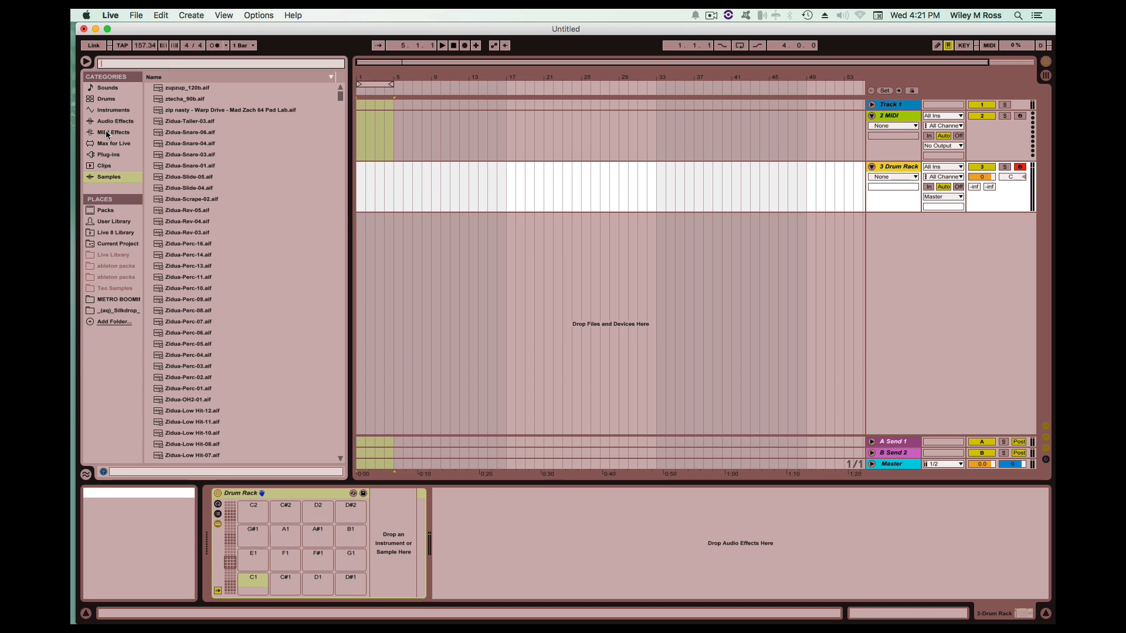
# Load the Simpler preset Grand Piano.adg from Piano & Keys onto a new track and unfold that track
pyautogui.click(124, 88)
pyautogui.click(127, 111)
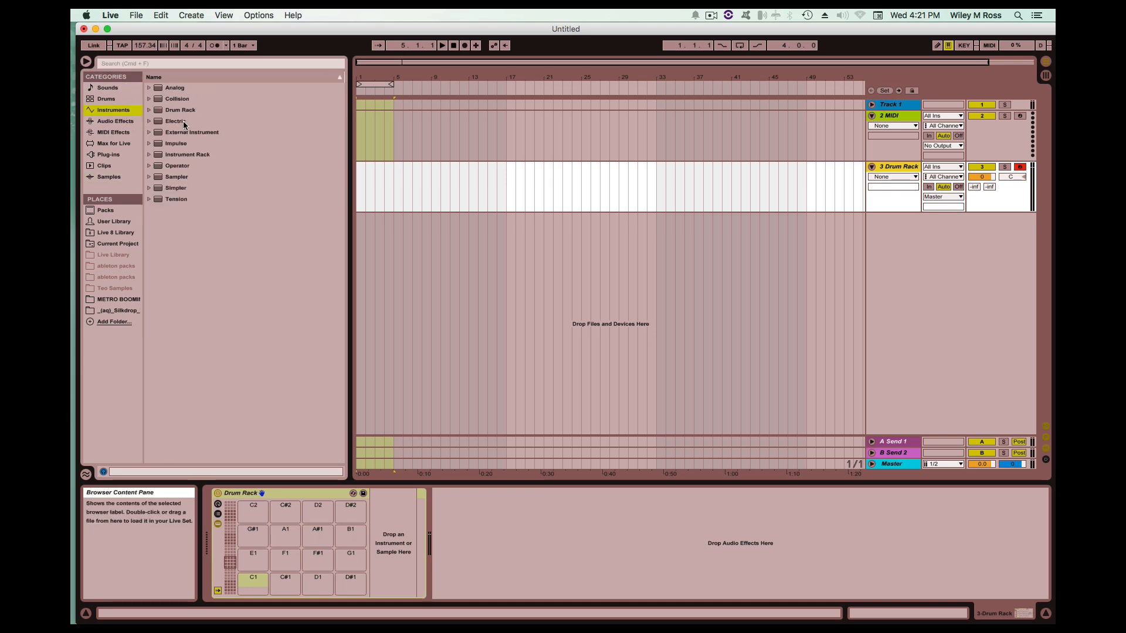
pyautogui.click(150, 189)
pyautogui.click(154, 313)
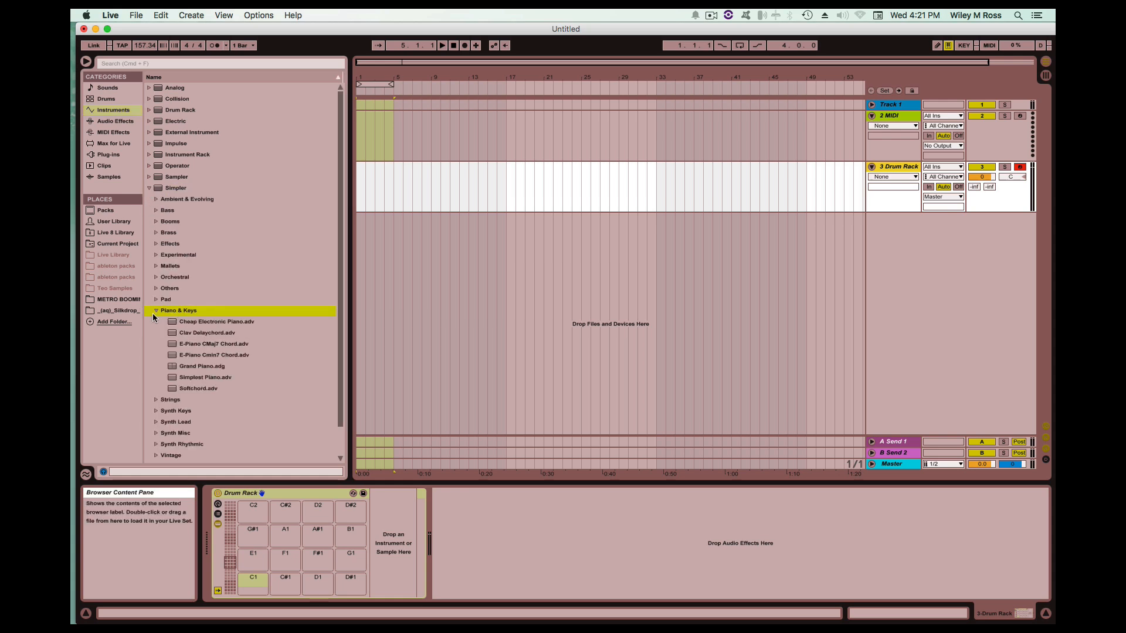
pyautogui.moveTo(186, 368); pyautogui.dragTo(444, 263)
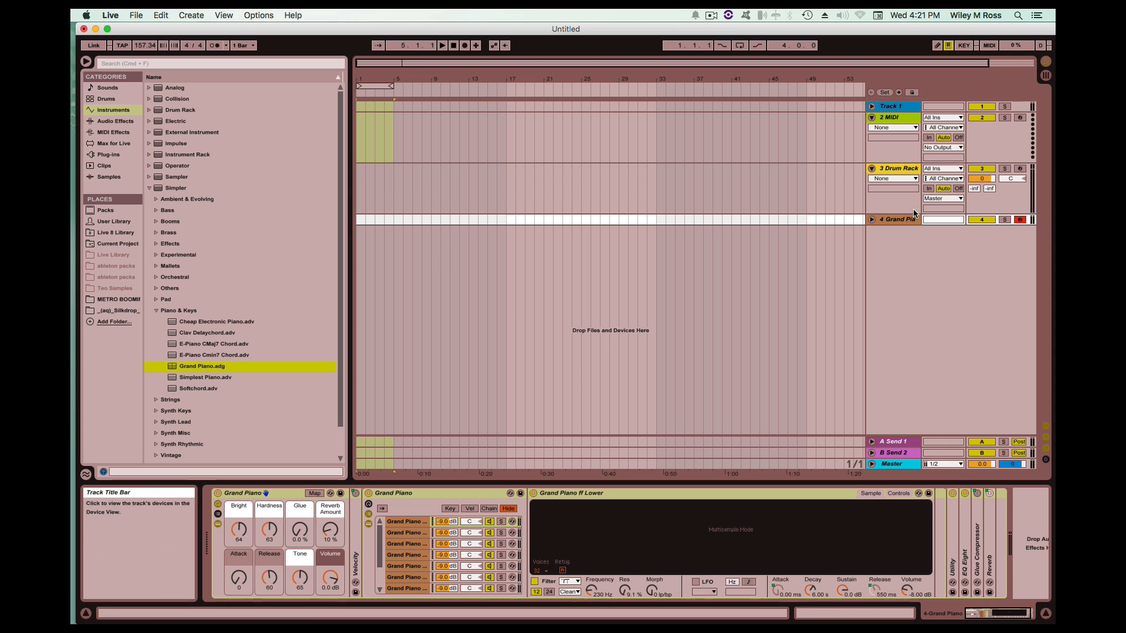
pyautogui.click(873, 220)
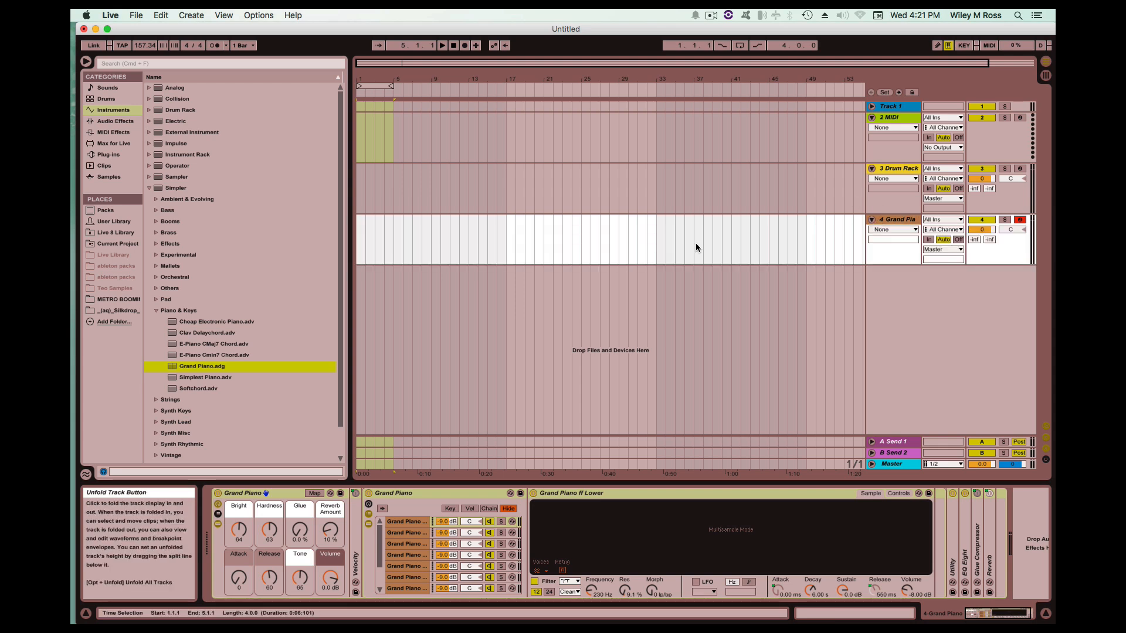
pyautogui.click(362, 238)
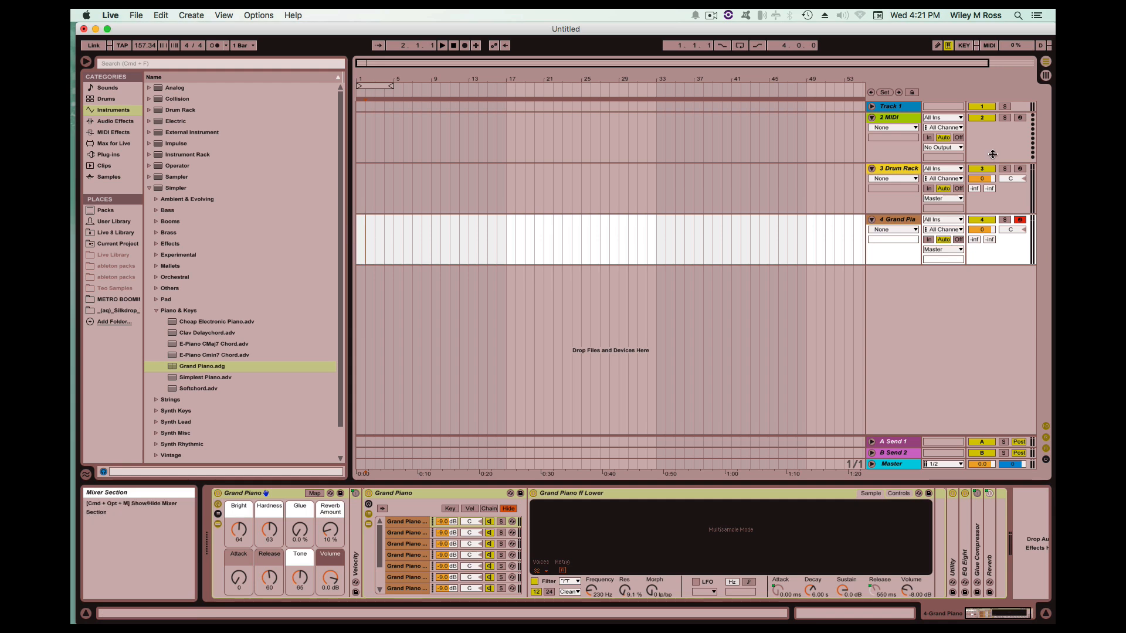
pyautogui.click(710, 13)
pyautogui.click(710, 12)
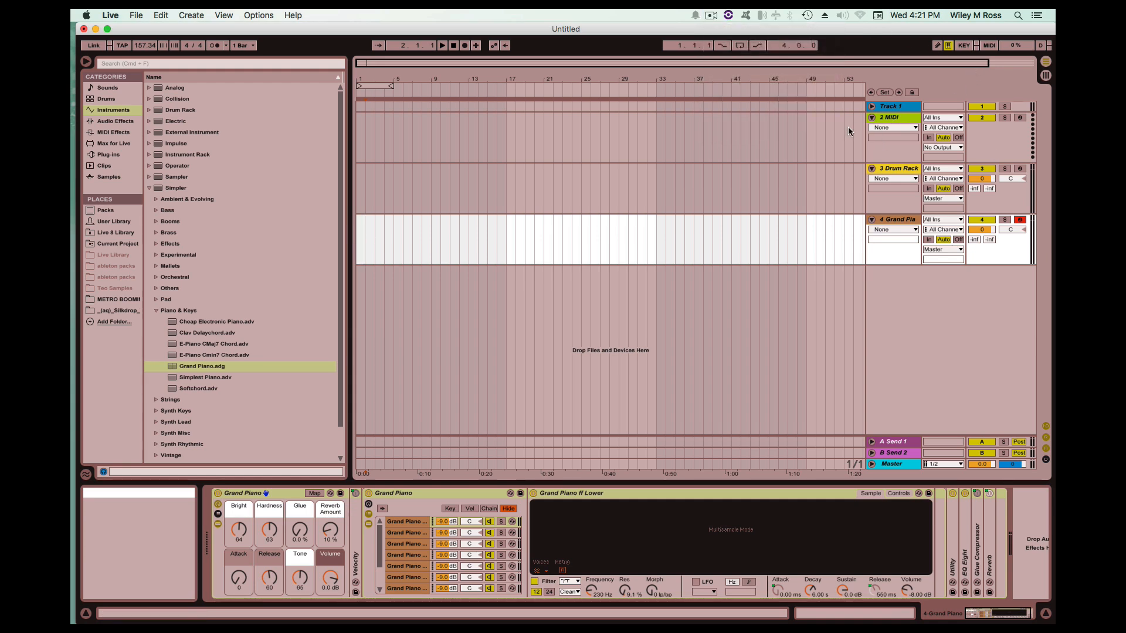
# Audition the kick samples in the METRO BOOMIN folder and load BOOMIN KICK 2.wav onto the Drum Rack's C1 pad
pyautogui.click(896, 168)
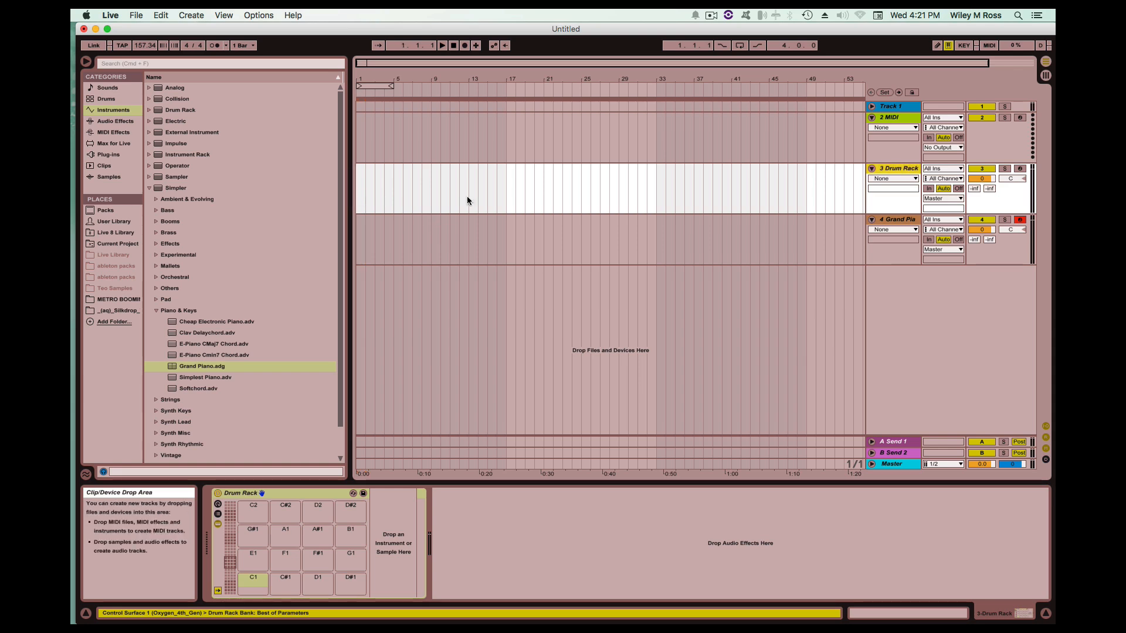
pyautogui.doubleClick(899, 169)
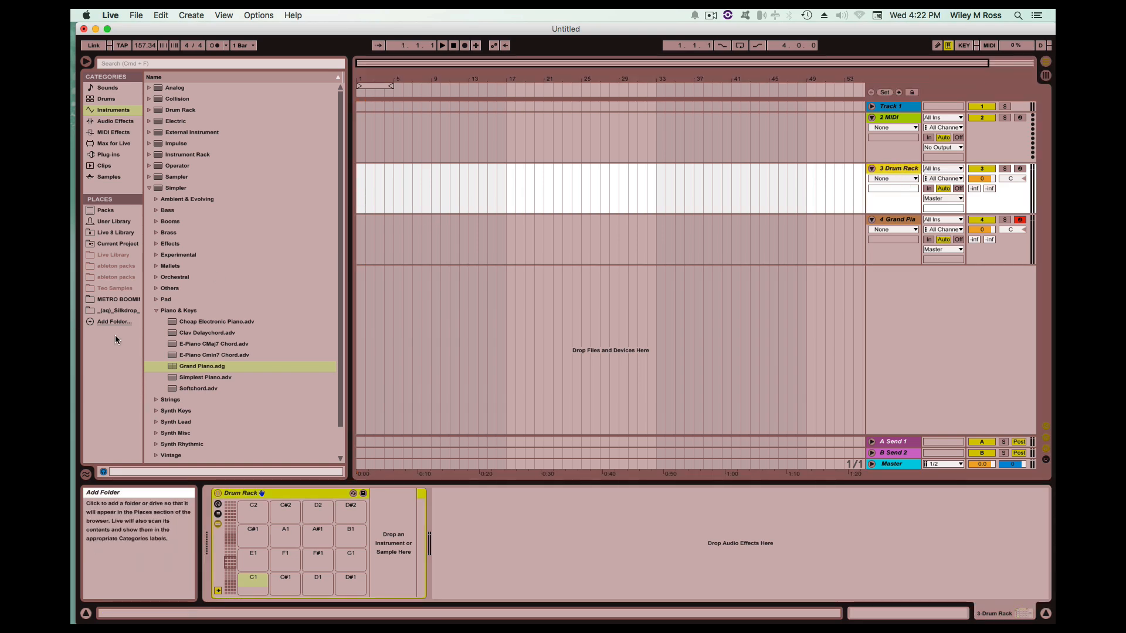
pyautogui.click(156, 311)
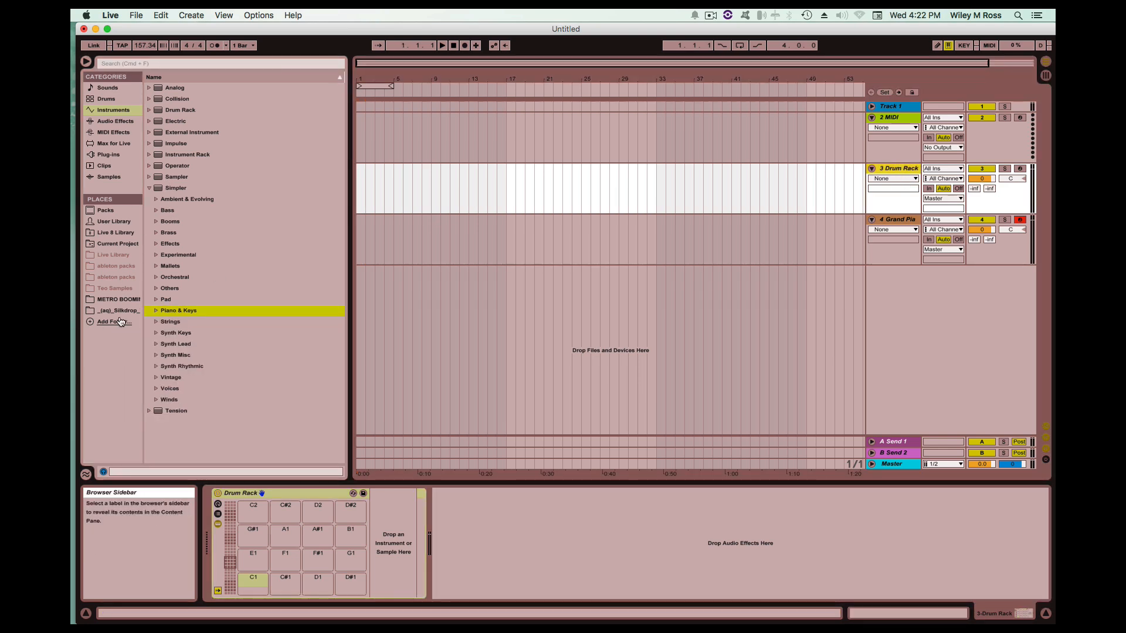
pyautogui.click(118, 299)
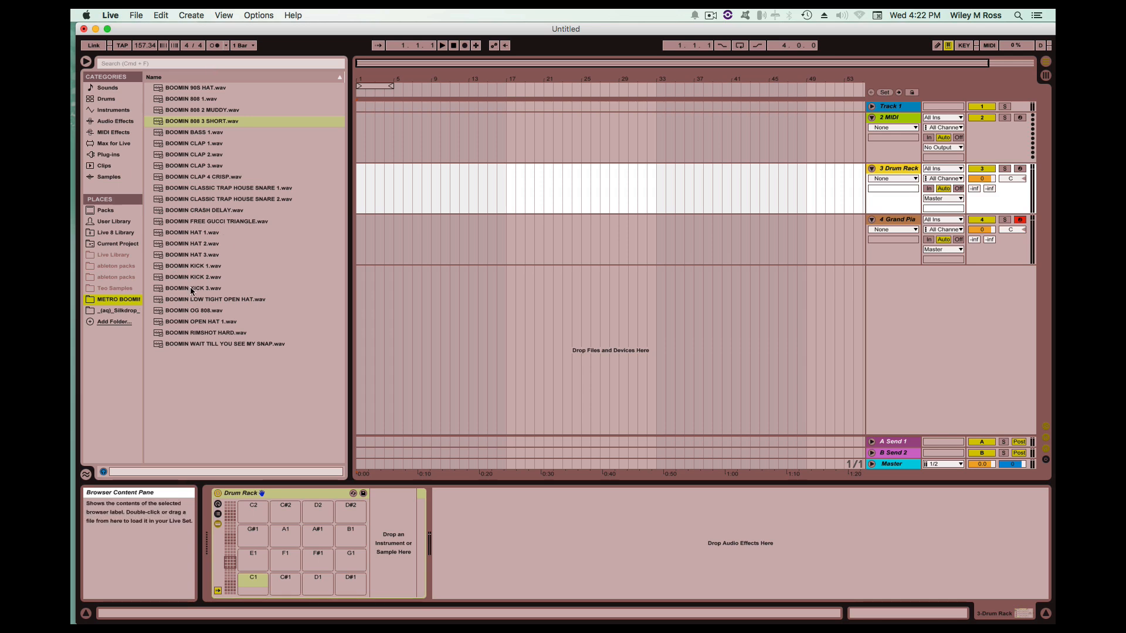
pyautogui.click(191, 288)
pyautogui.click(192, 277)
pyautogui.click(188, 267)
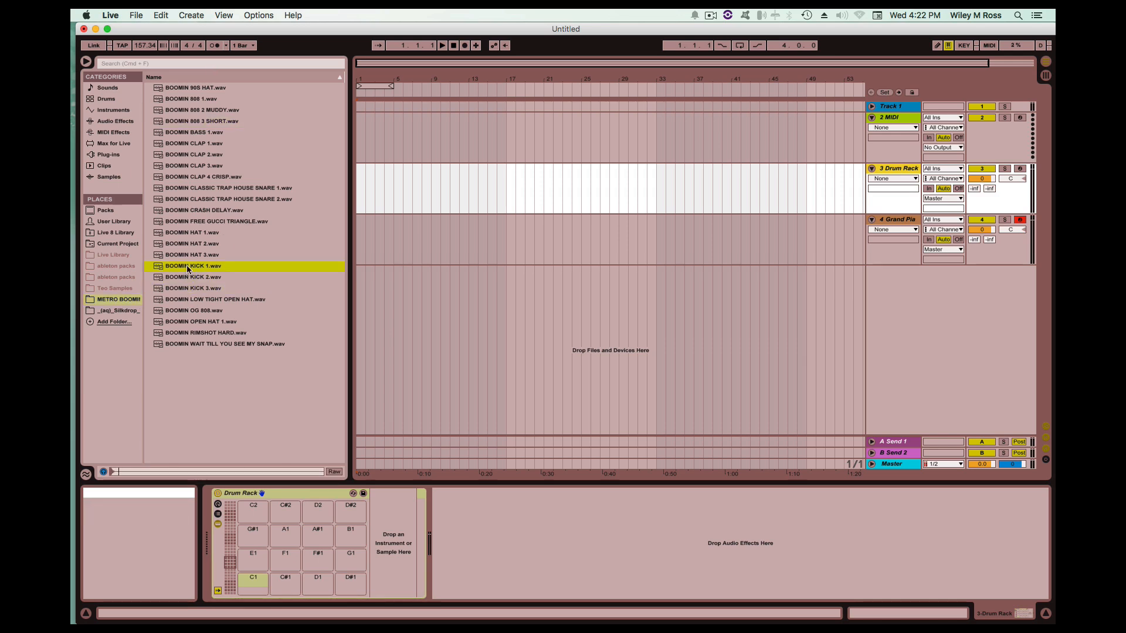
pyautogui.click(189, 277)
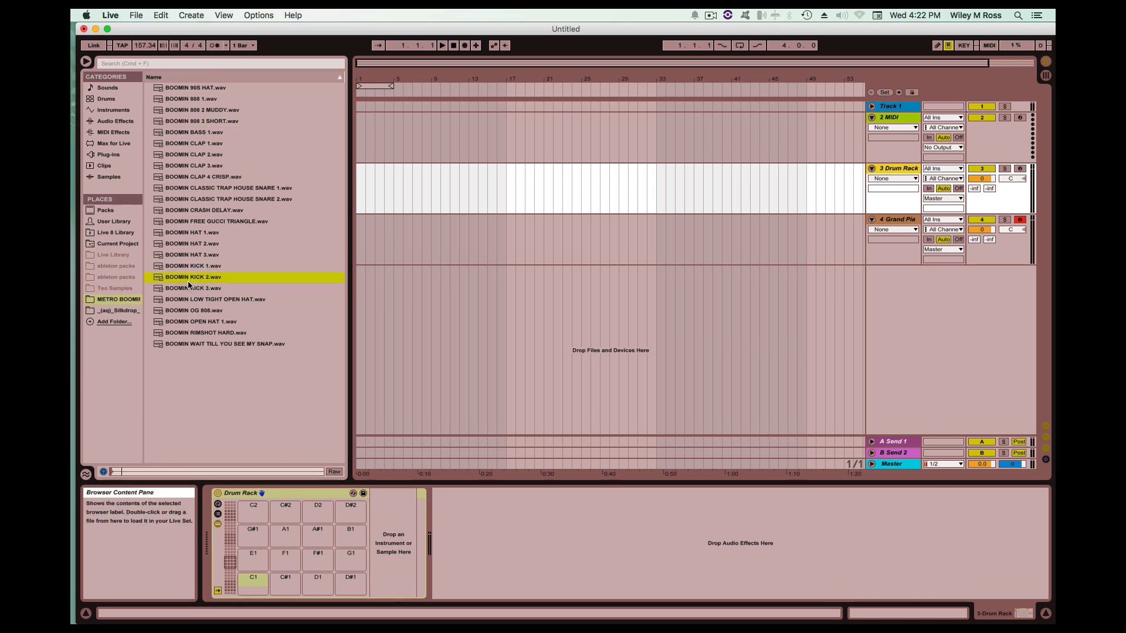
pyautogui.moveTo(186, 279); pyautogui.dragTo(254, 584)
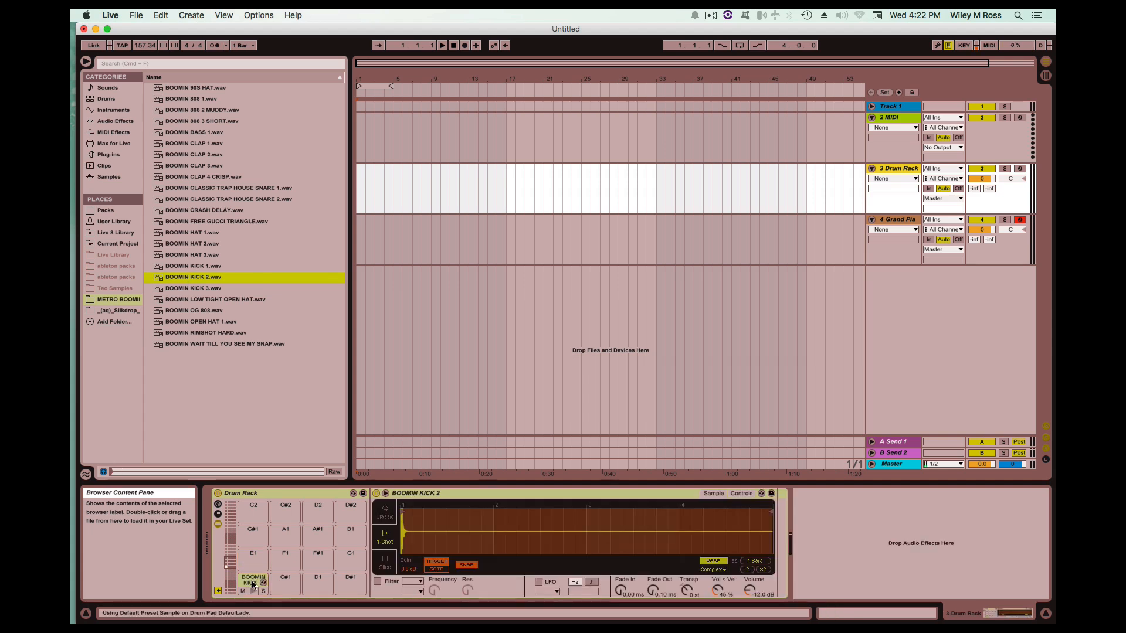
# Load BOOMIN KICK 1.wav onto the Drum Rack's E1 pad and BOOMIN CLASSIC TRAP HOUSE SNARE 1.wav onto F1
pyautogui.click(358, 205)
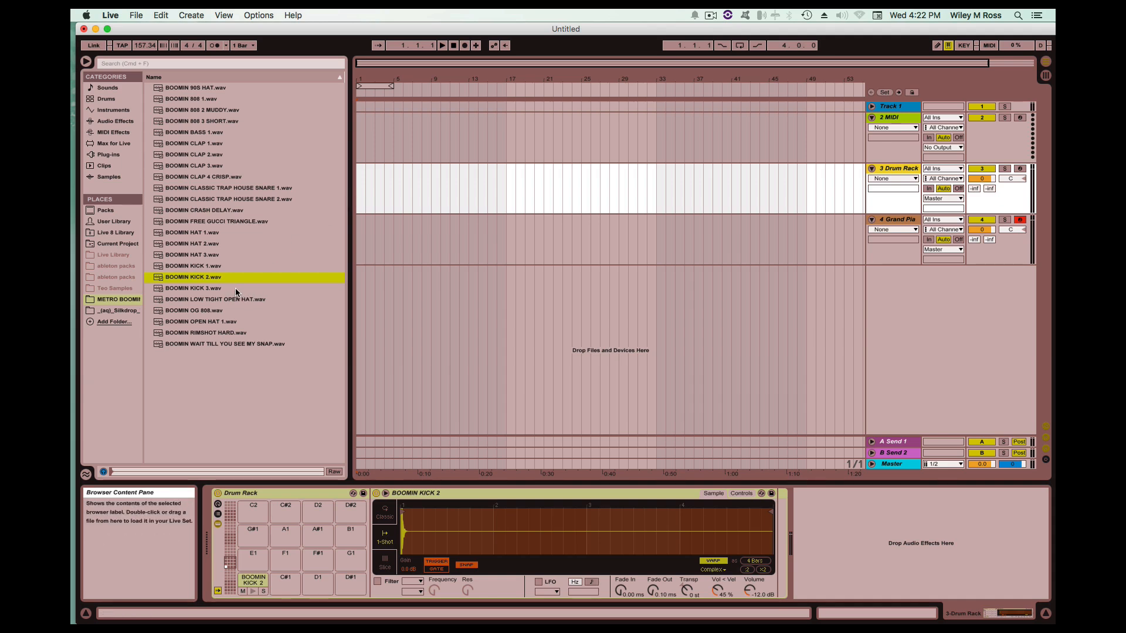
pyautogui.moveTo(235, 264); pyautogui.dragTo(259, 560)
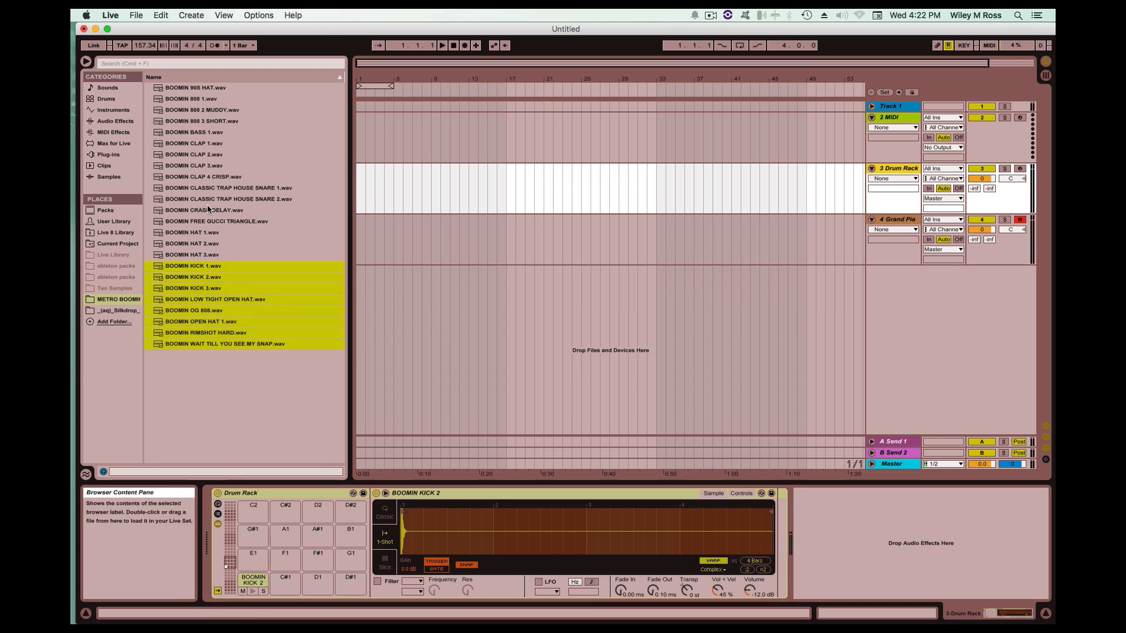
pyautogui.click(202, 266)
pyautogui.moveTo(162, 268); pyautogui.dragTo(258, 562)
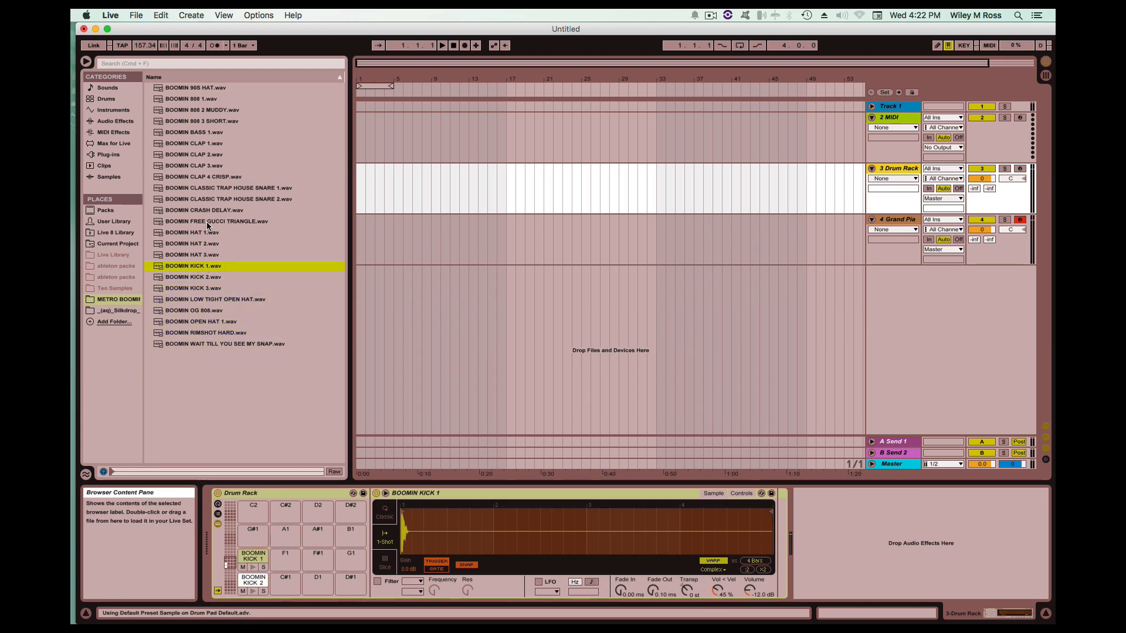
pyautogui.moveTo(205, 188); pyautogui.dragTo(288, 567)
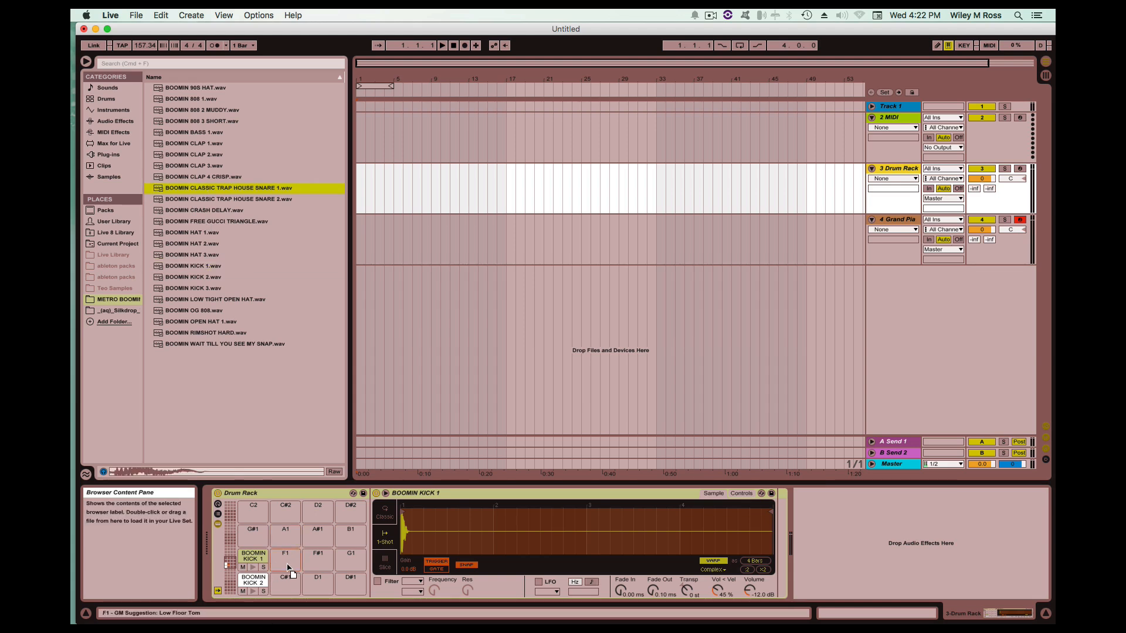
# Audition the clap and bass samples, and load BOOMIN 90S HAT.wav onto the Drum Rack's A#1 pad
pyautogui.click(183, 166)
pyautogui.click(186, 154)
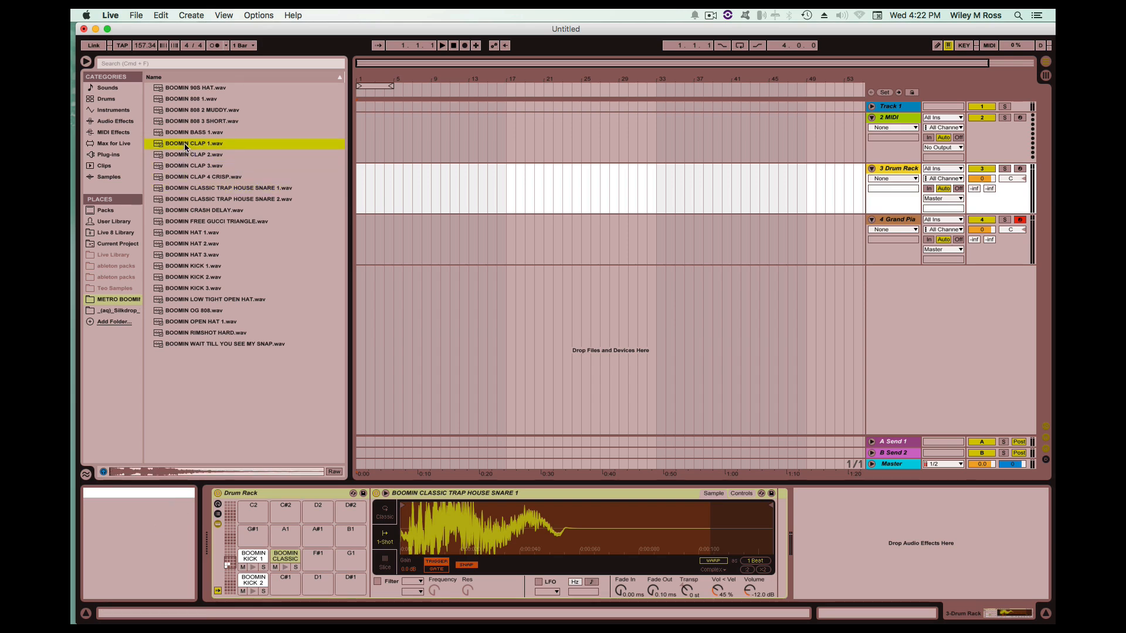
pyautogui.click(184, 132)
pyautogui.click(189, 88)
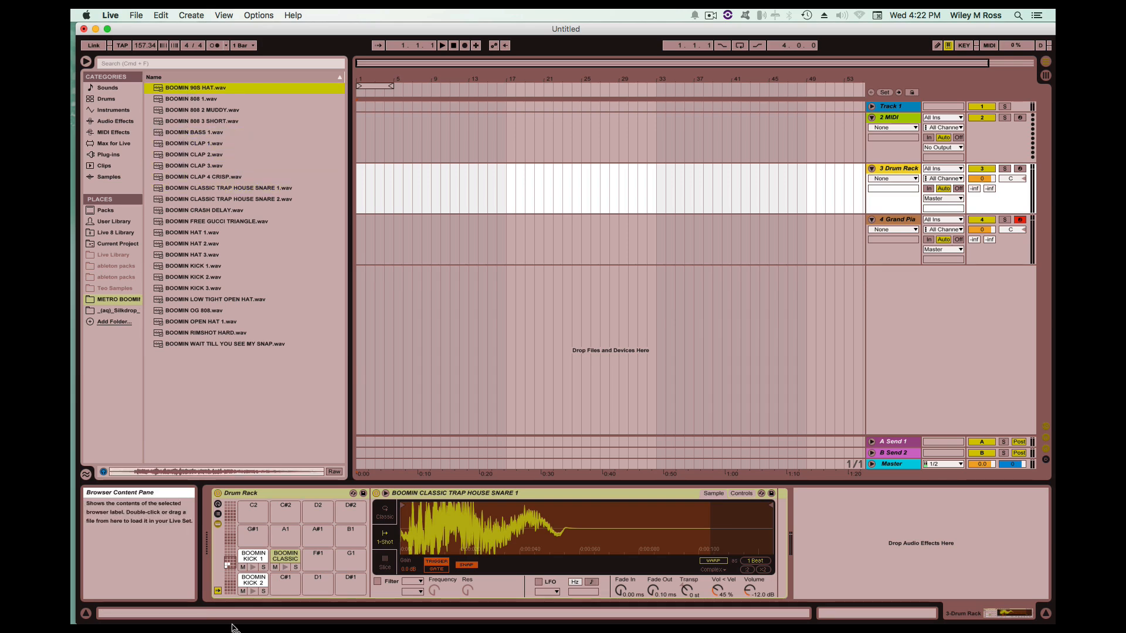
pyautogui.moveTo(232, 627); pyautogui.dragTo(315, 534)
pyautogui.moveTo(359, 299); pyautogui.dragTo(317, 534)
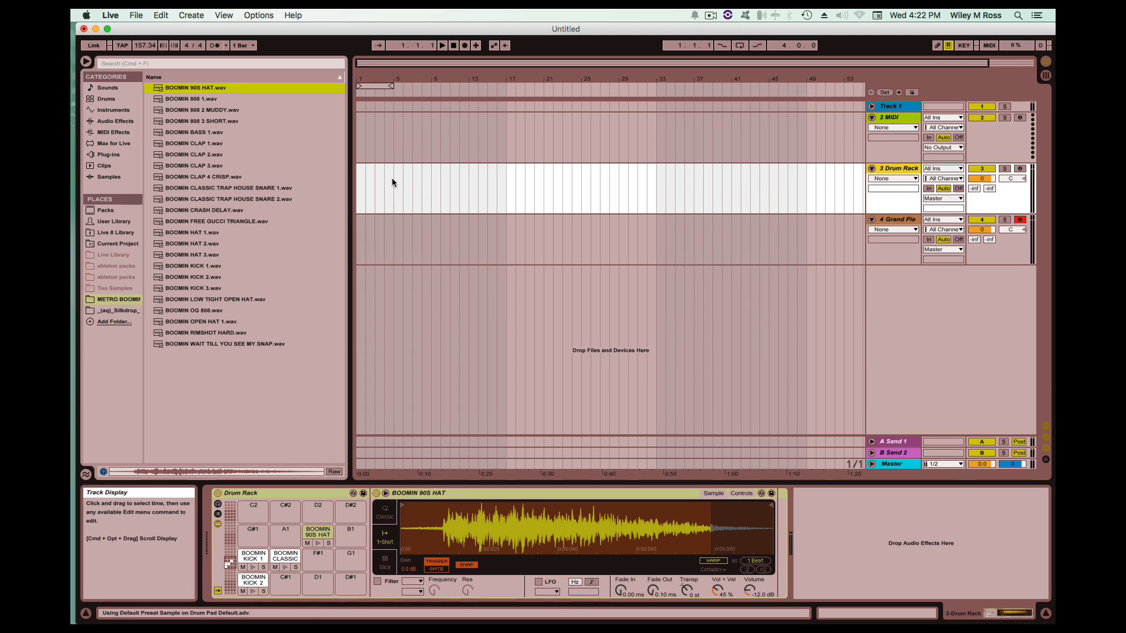
# Create a four-bar MIDI clip at the start of the Drum Rack track and draw a BOOMIN KICK 2 note at 1.1.1
pyautogui.moveTo(391, 179); pyautogui.dragTo(362, 179)
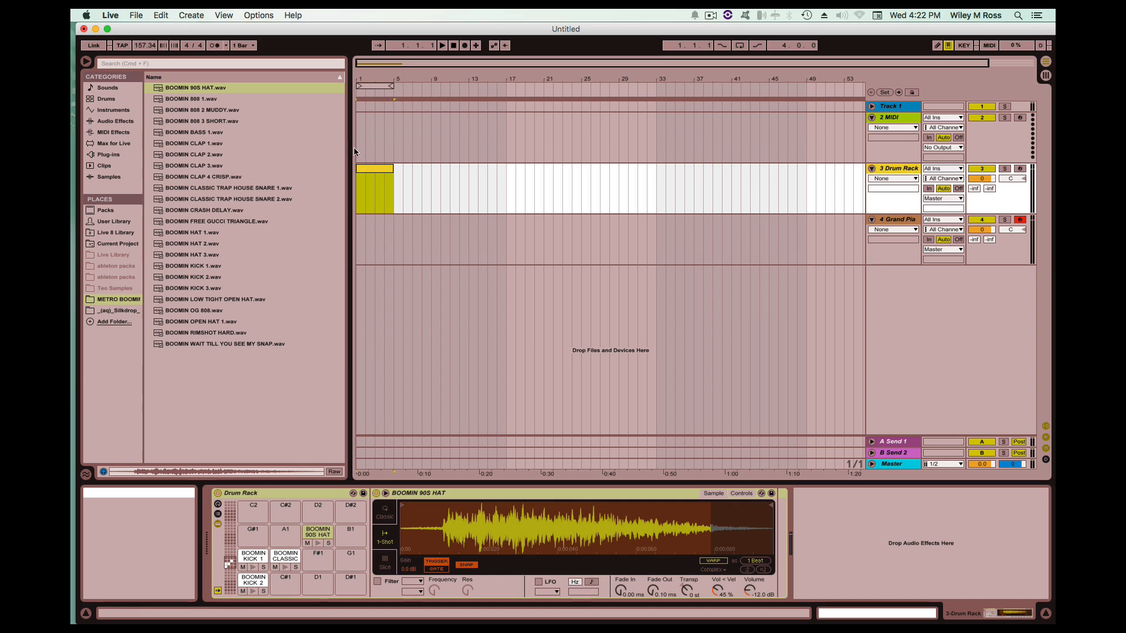
pyautogui.doubleClick(375, 166)
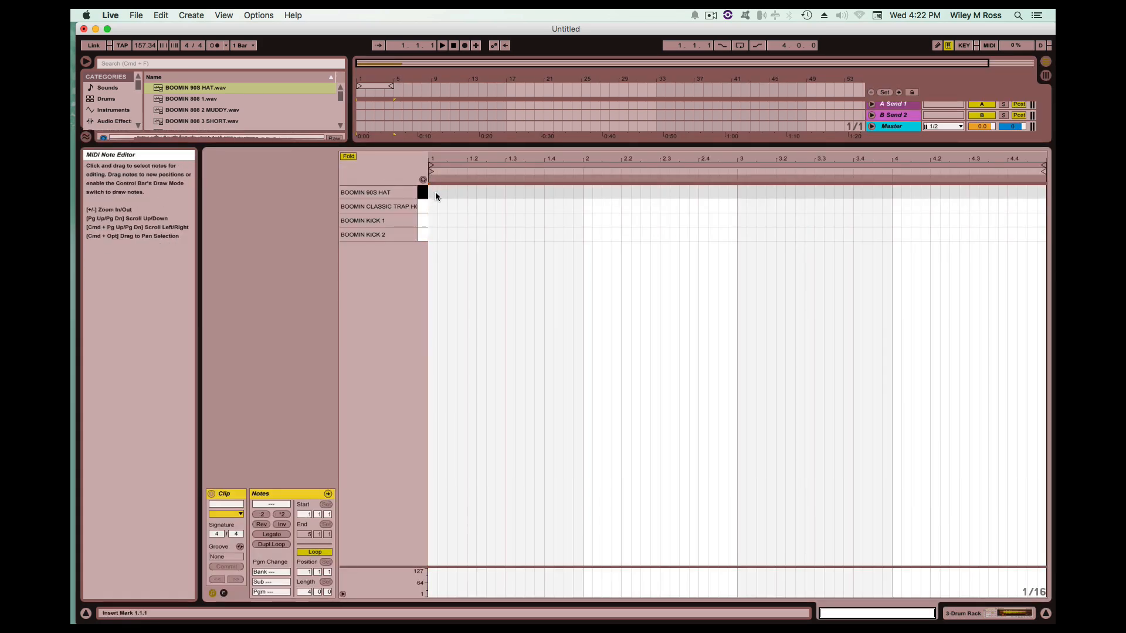
pyautogui.press('b')
pyautogui.click(434, 234)
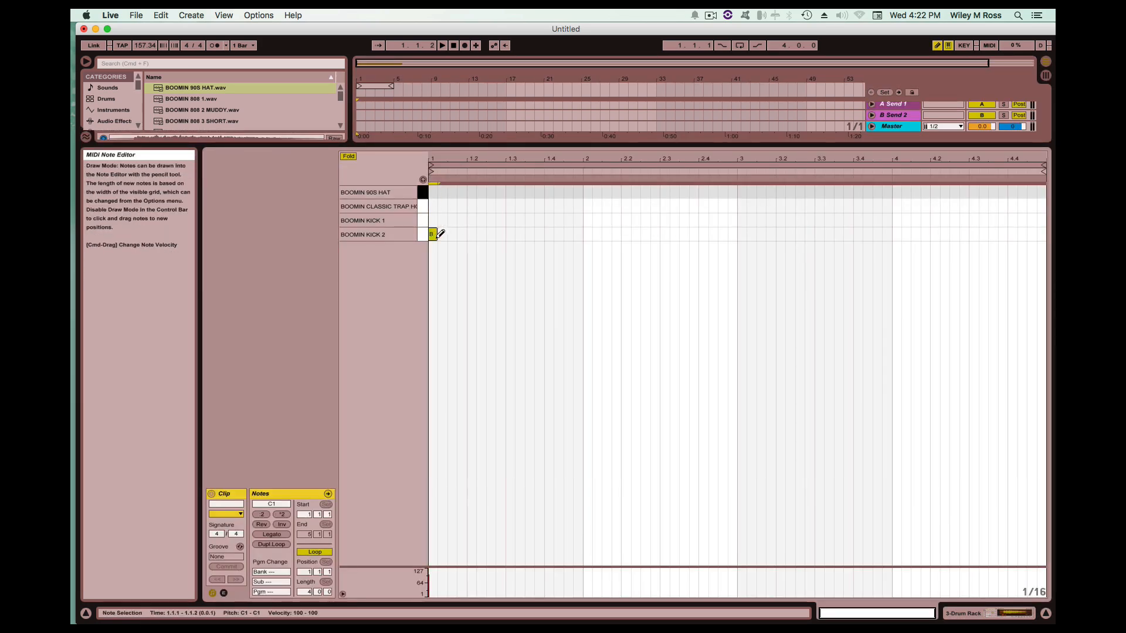
# Place eighth-note BOOMIN KICK 2 hits at 1.1.1 and 1.2.3, and copy both to the BOOMIN KICK 1 row
pyautogui.moveTo(445, 236)
pyautogui.mouseDown()
pyautogui.moveTo(456, 234)
pyautogui.moveTo(440, 216)
pyautogui.moveTo(454, 215)
pyautogui.moveTo(436, 234)
pyautogui.moveTo(498, 227)
pyautogui.moveTo(480, 230)
pyautogui.mouseUp()
pyautogui.press('b')
pyautogui.moveTo(581, 247); pyautogui.dragTo(406, 182)
pyautogui.click(457, 209)
pyautogui.moveTo(456, 255); pyautogui.dragTo(437, 217)
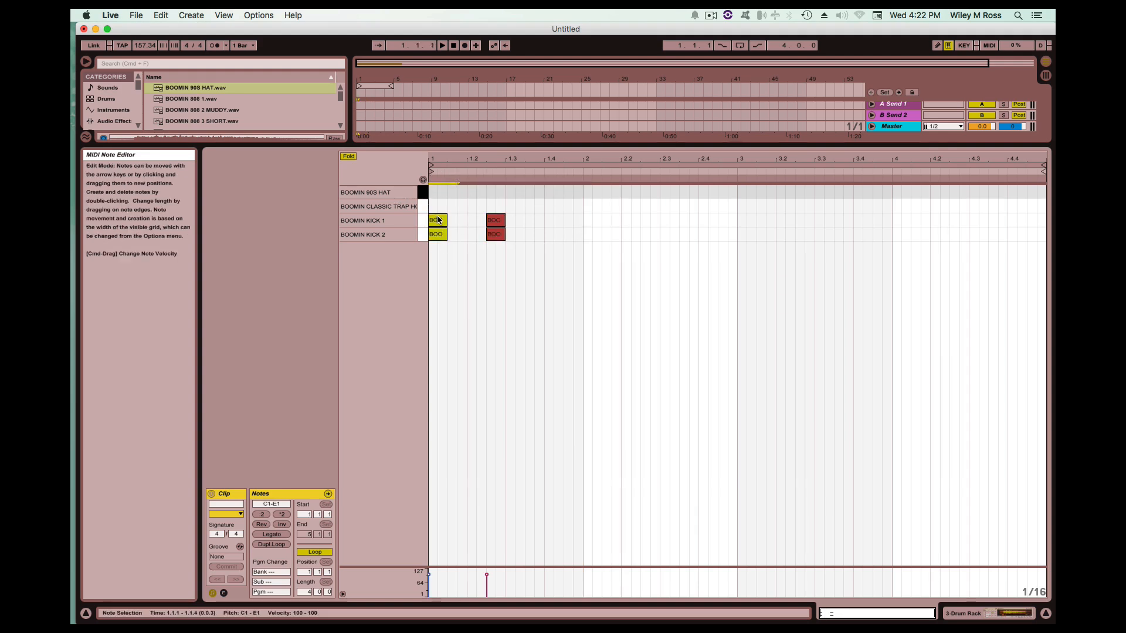
# Draw sixteenth-note BOOMIN 90S HAT hits in bar 1 at 1.1.1, 1.1.3, 1.2.1, 1.2.3, 1.3.3, 1.4.1 and 1.4.3
pyautogui.click(434, 191)
pyautogui.click(452, 191)
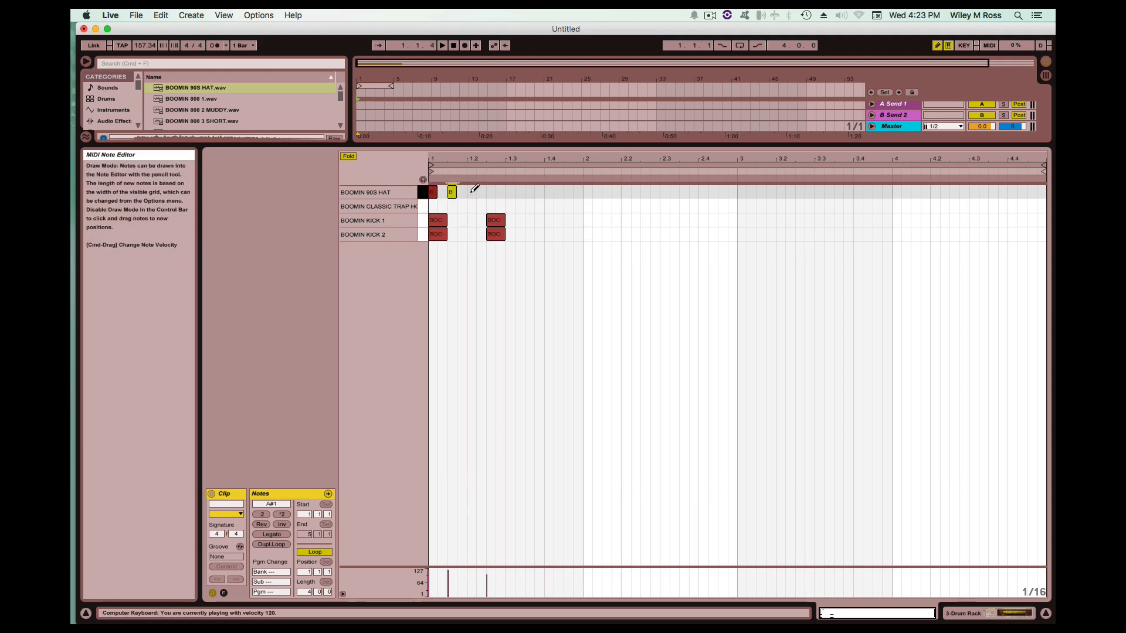
pyautogui.click(471, 192)
pyautogui.click(500, 192)
pyautogui.click(491, 192)
pyautogui.click(502, 191)
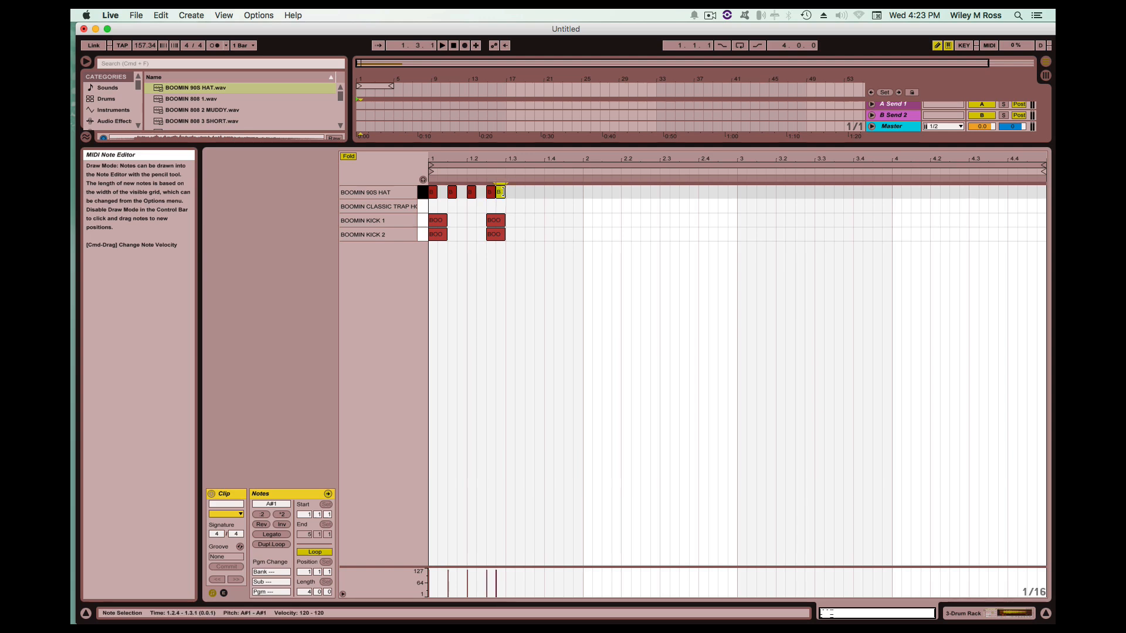
pyautogui.press('super+a')
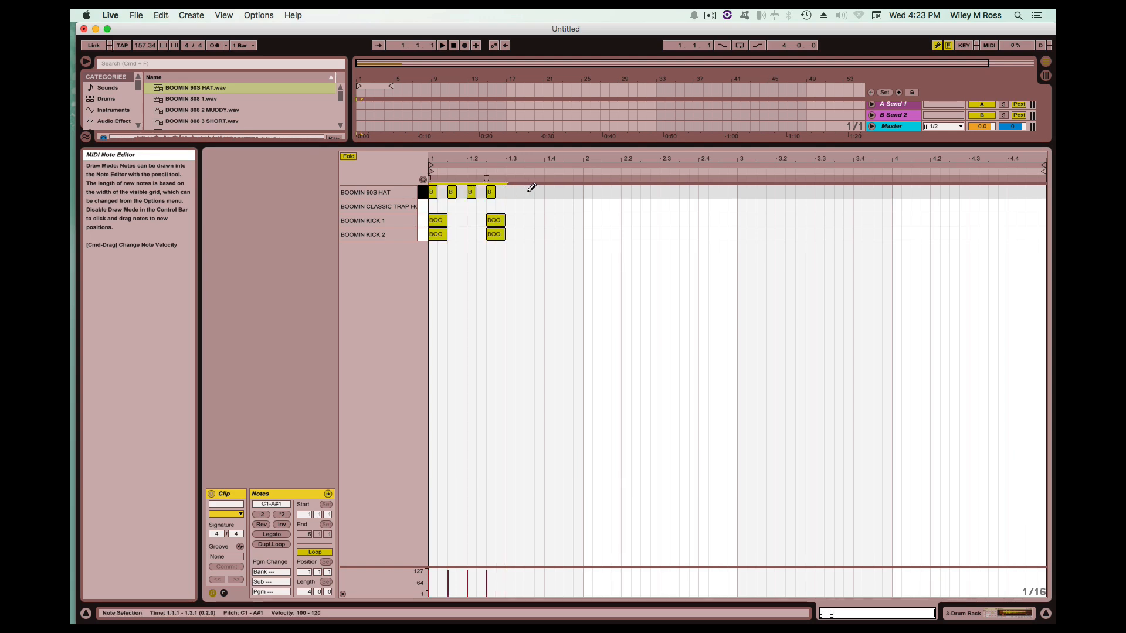
pyautogui.click(529, 191)
pyautogui.click(548, 192)
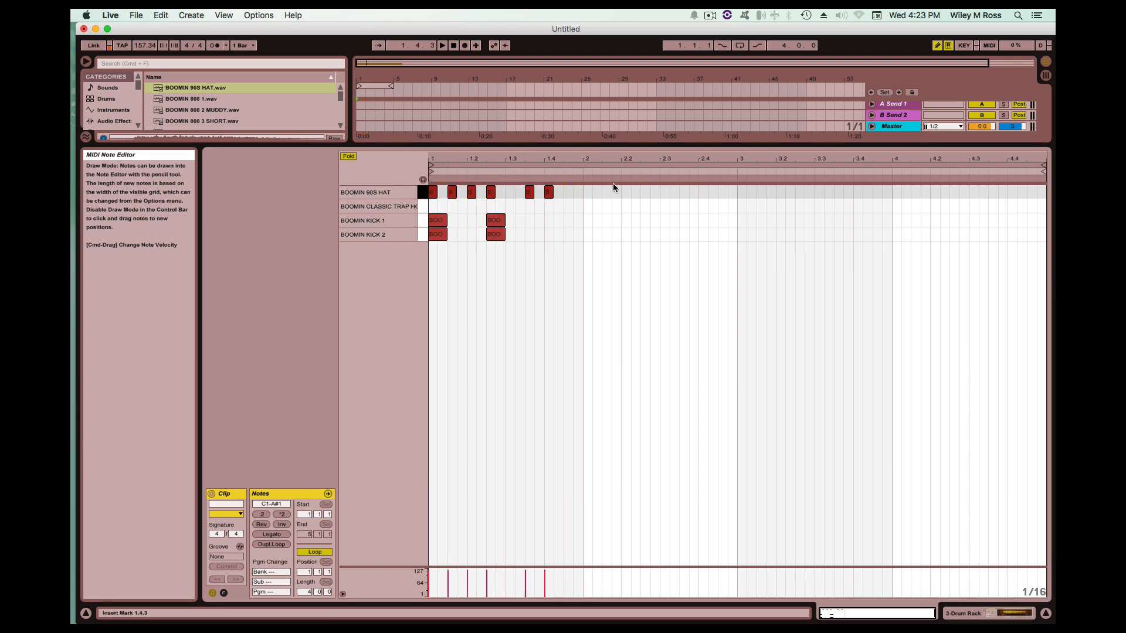
pyautogui.click(569, 192)
# Draw BOOMIN 90S HAT notes at 2.1.1, 2.1.3, 2.2.1, 2.2.3, 2.3.3, 2.4.1, 2.4.3, 2.4.4 and 3.1.1
pyautogui.click(588, 192)
pyautogui.click(606, 191)
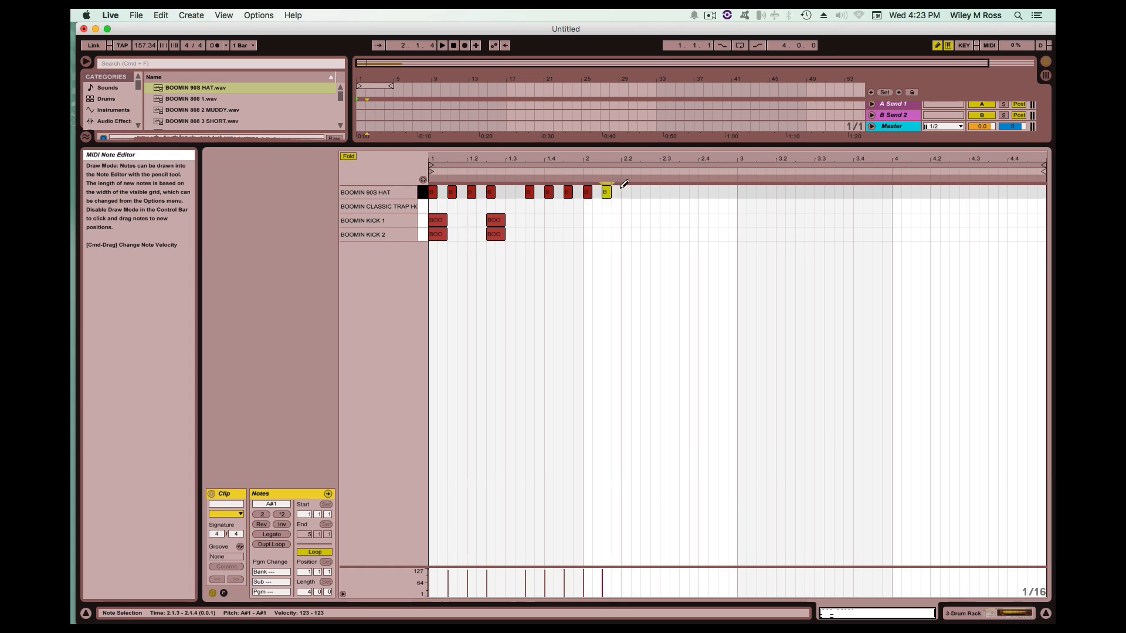
pyautogui.click(625, 191)
pyautogui.click(654, 191)
pyautogui.click(645, 191)
pyautogui.click(655, 191)
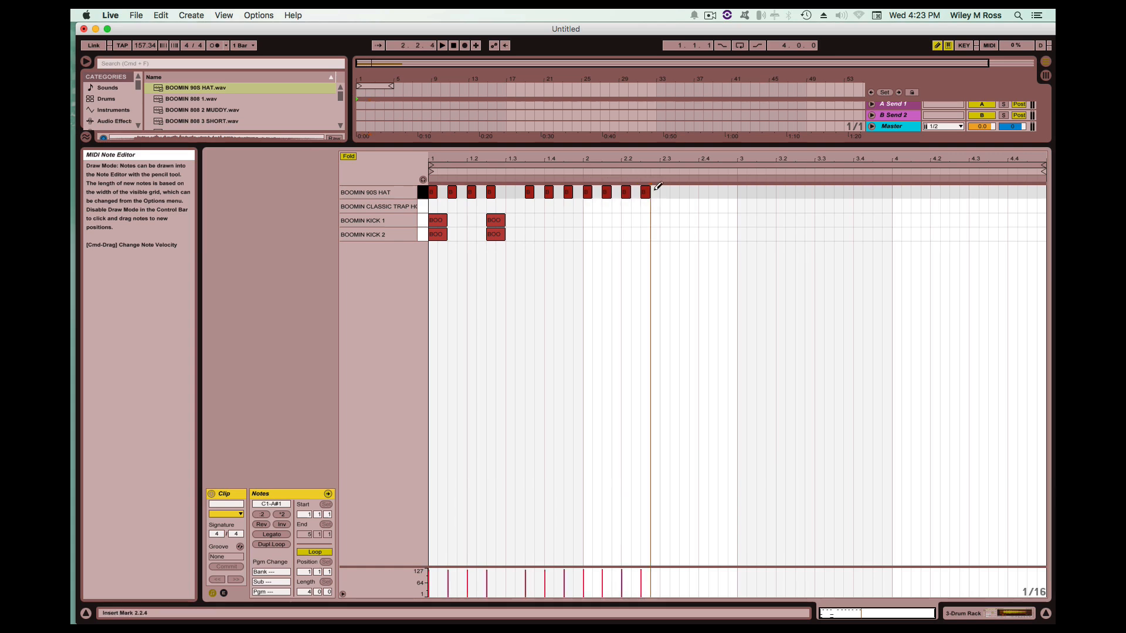
pyautogui.click(684, 192)
pyautogui.click(703, 192)
pyautogui.click(723, 192)
pyautogui.click(733, 191)
pyautogui.click(742, 192)
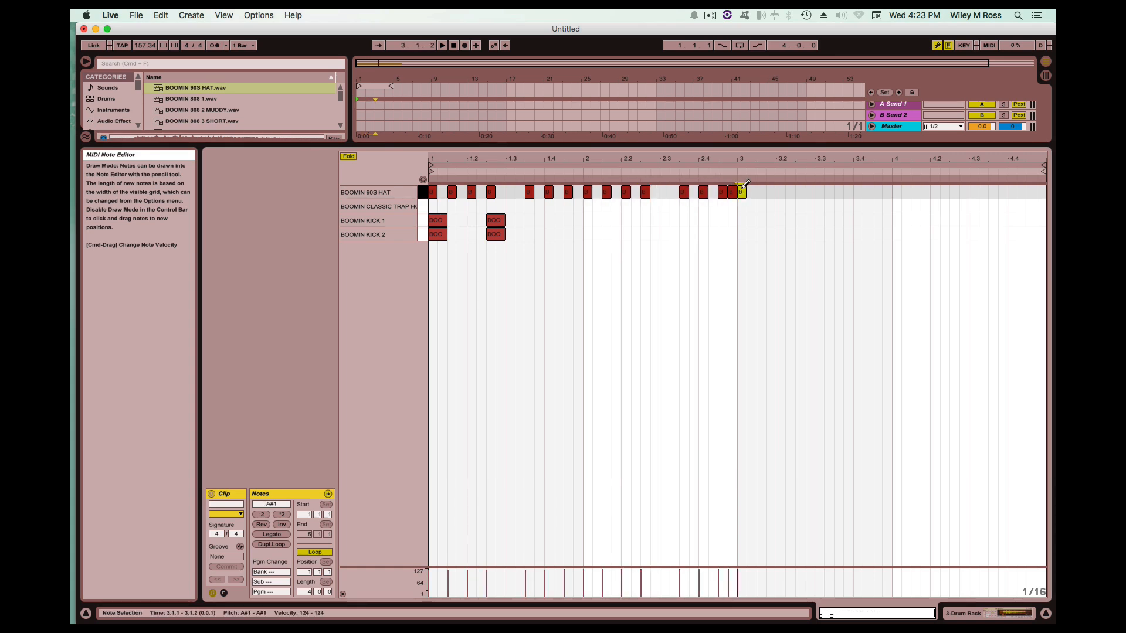
pyautogui.press('super+a')
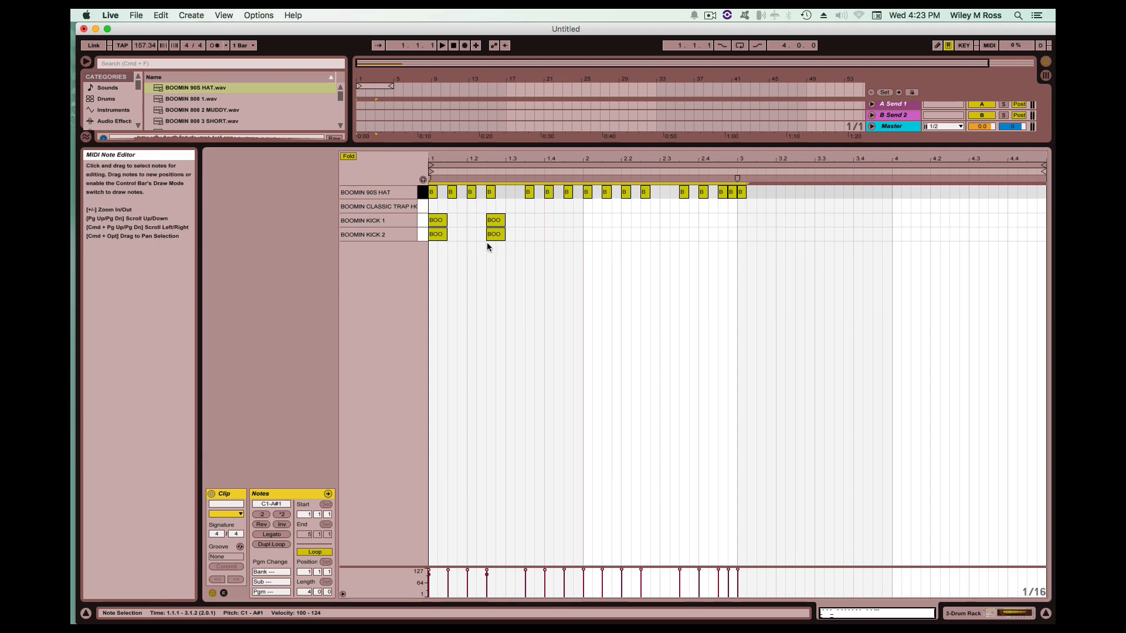
# Copy the bar 1 kick notes on both kick rows to 2.1.1 and 2.2.3
pyautogui.press('b')
pyautogui.moveTo(522, 257); pyautogui.dragTo(593, 231)
pyautogui.click(531, 230)
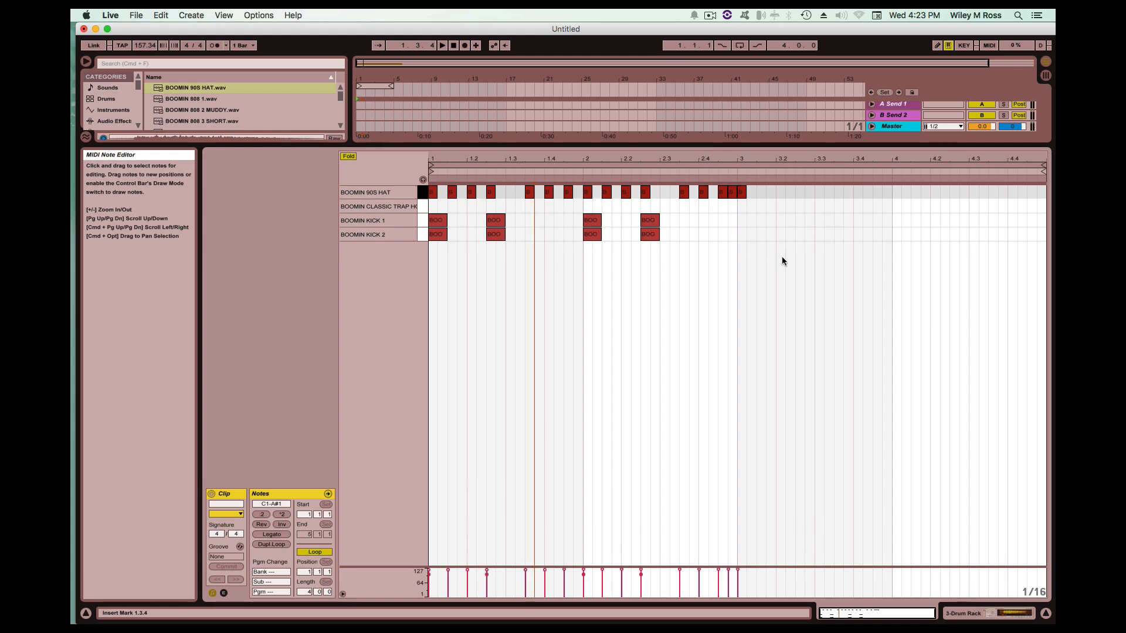
# Duplicate the notes of bars 1 and 2 into bars 3 and 4 and play the pattern
pyautogui.moveTo(734, 245); pyautogui.dragTo(431, 197)
pyautogui.press('super+d')
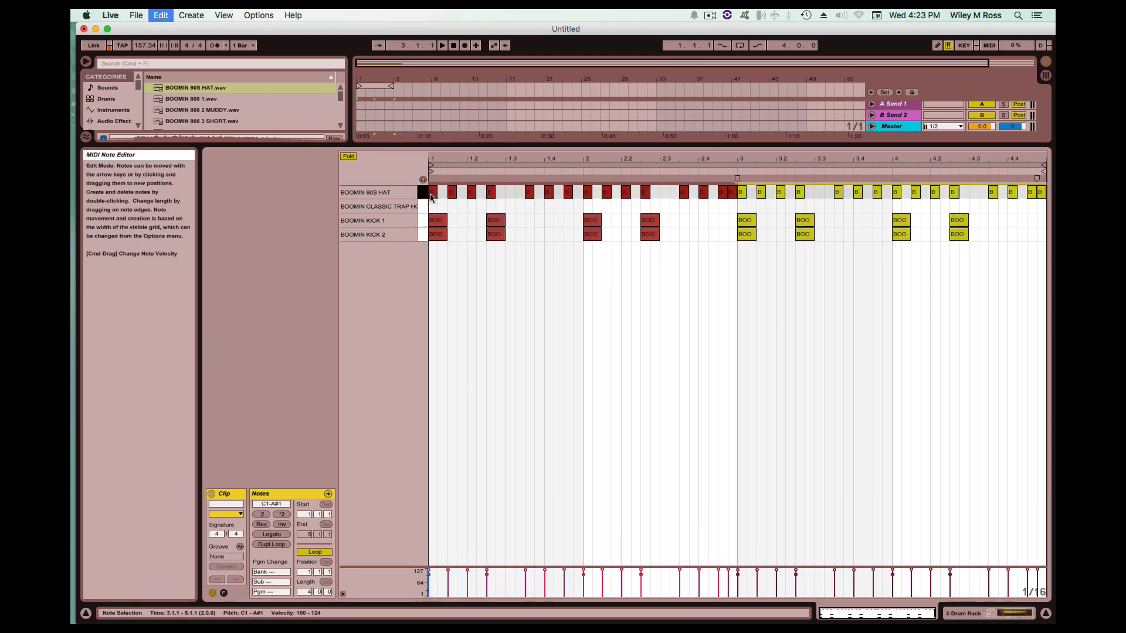
pyautogui.click(692, 226)
pyautogui.press('super+a')
pyautogui.press('space')
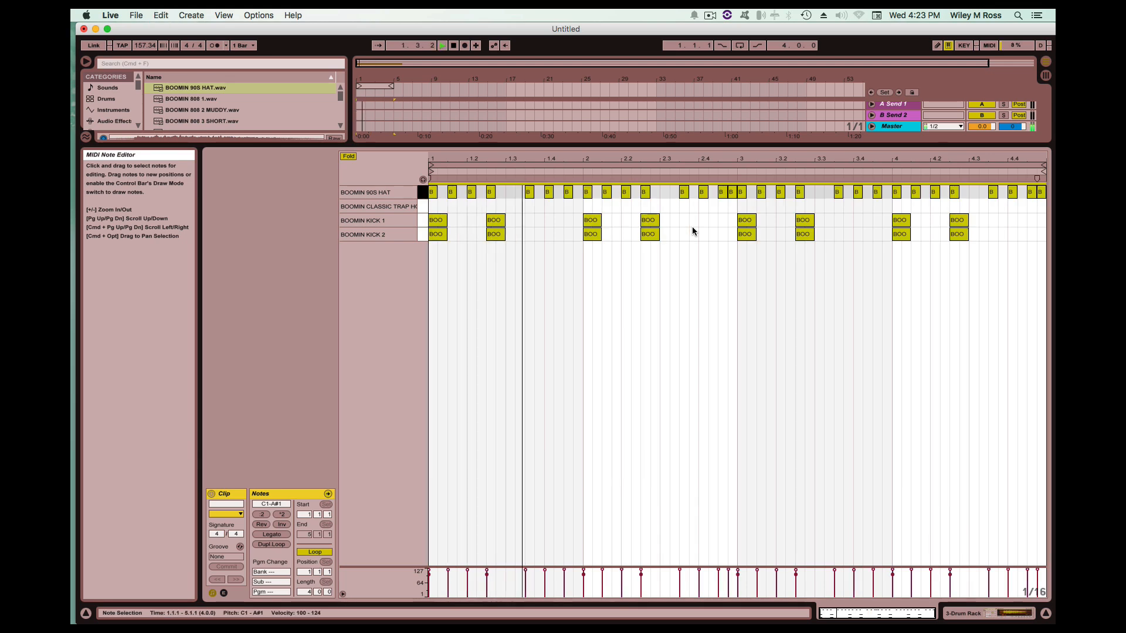
# Add BOOMIN 90S HAT notes at 2.1.4 and 3.3.4 and play the pattern from the start
pyautogui.click(620, 206)
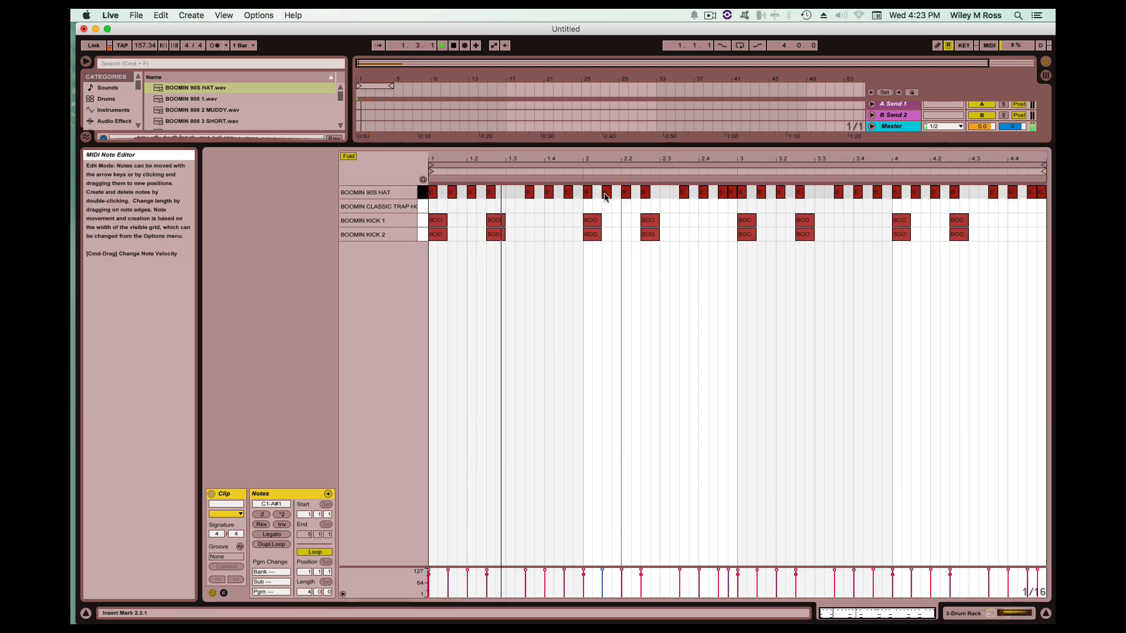
pyautogui.doubleClick(615, 193)
pyautogui.click(616, 218)
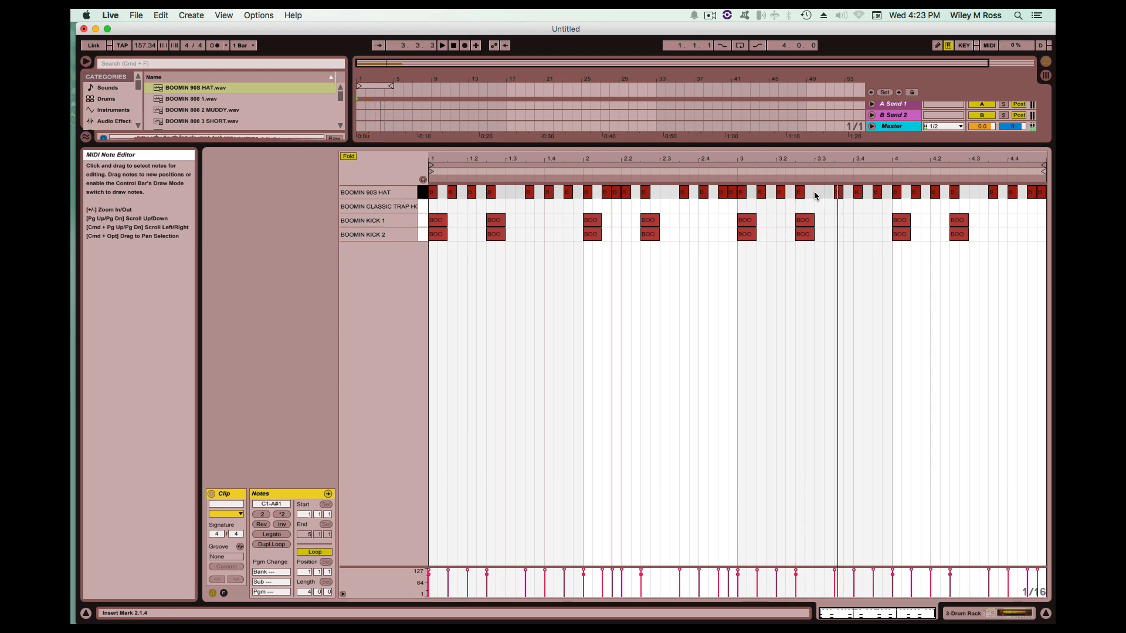
pyautogui.doubleClick(848, 193)
pyautogui.press('space')
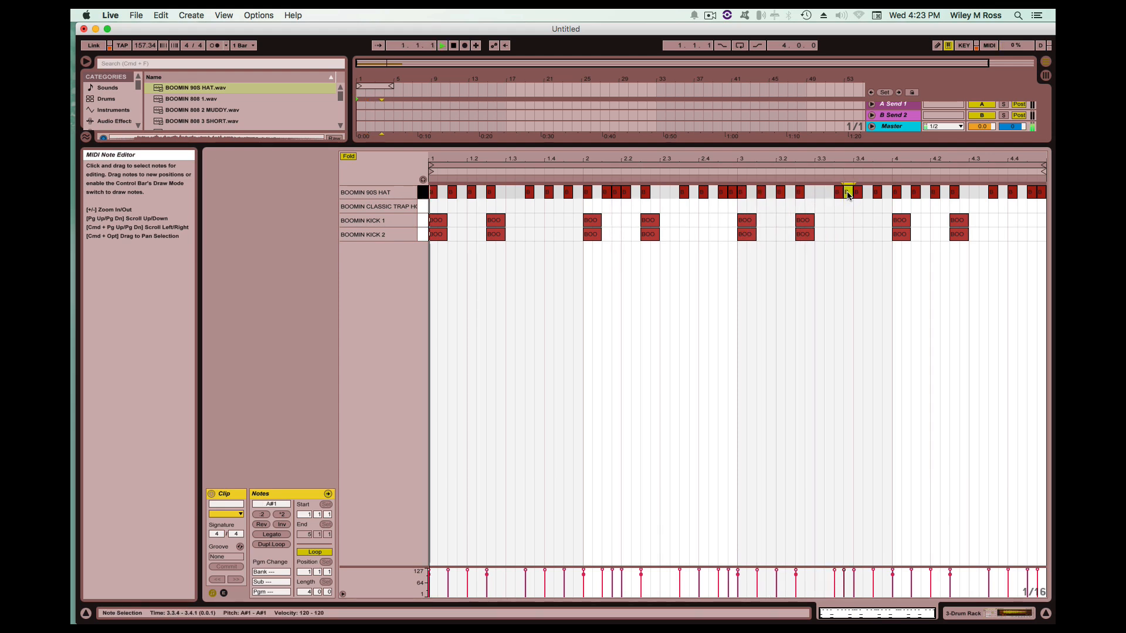
pyautogui.press('space')
pyautogui.press('space')
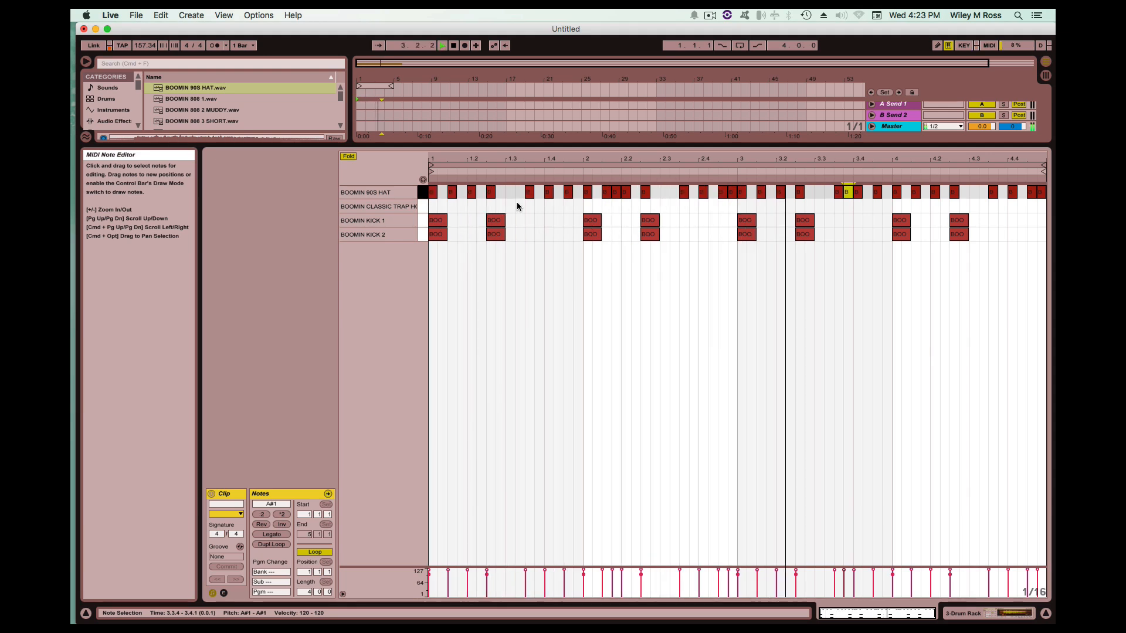
# Stop playback, add a BOOMIN 90S HAT note at 3.2.2 and play the pattern again
pyautogui.click(779, 192)
pyautogui.press('space')
pyautogui.press('cmd+f')
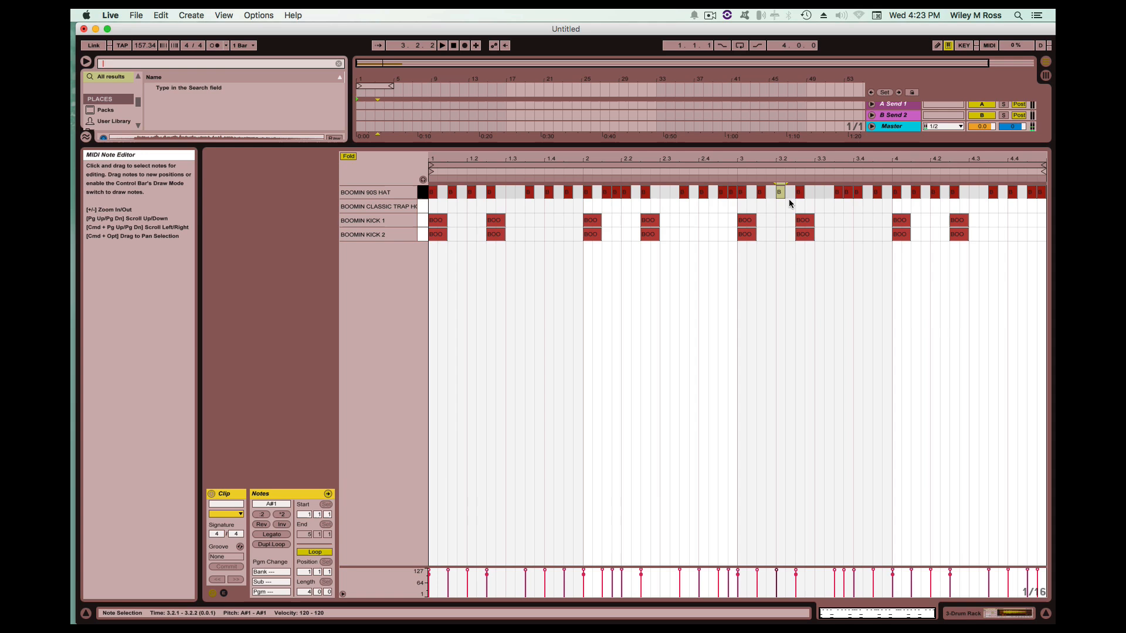
pyautogui.click(780, 192)
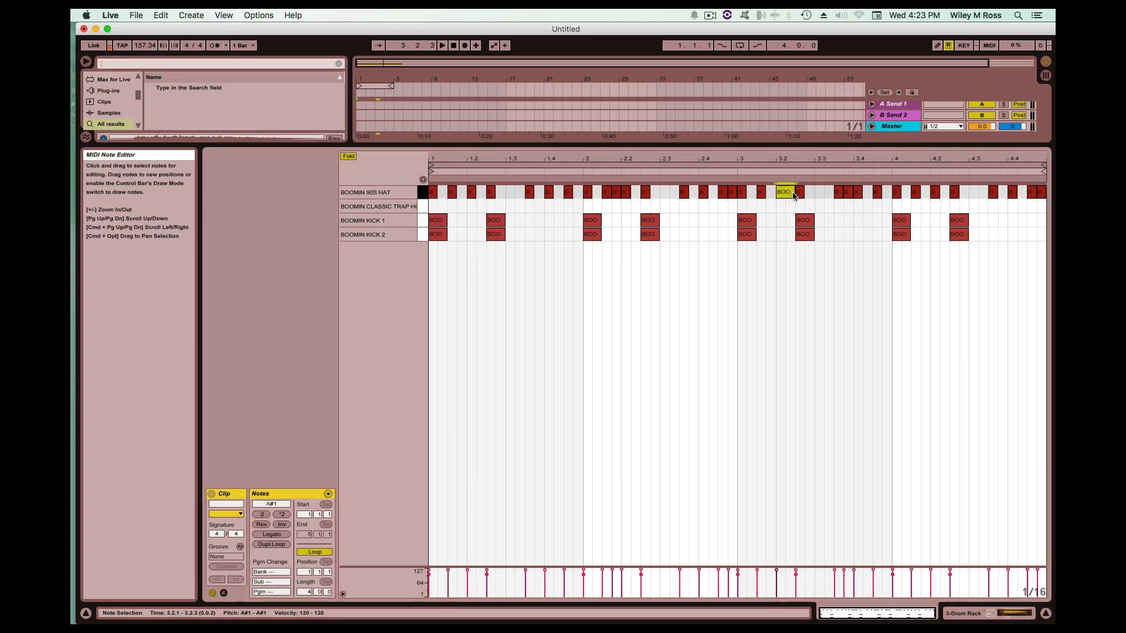
pyautogui.doubleClick(792, 194)
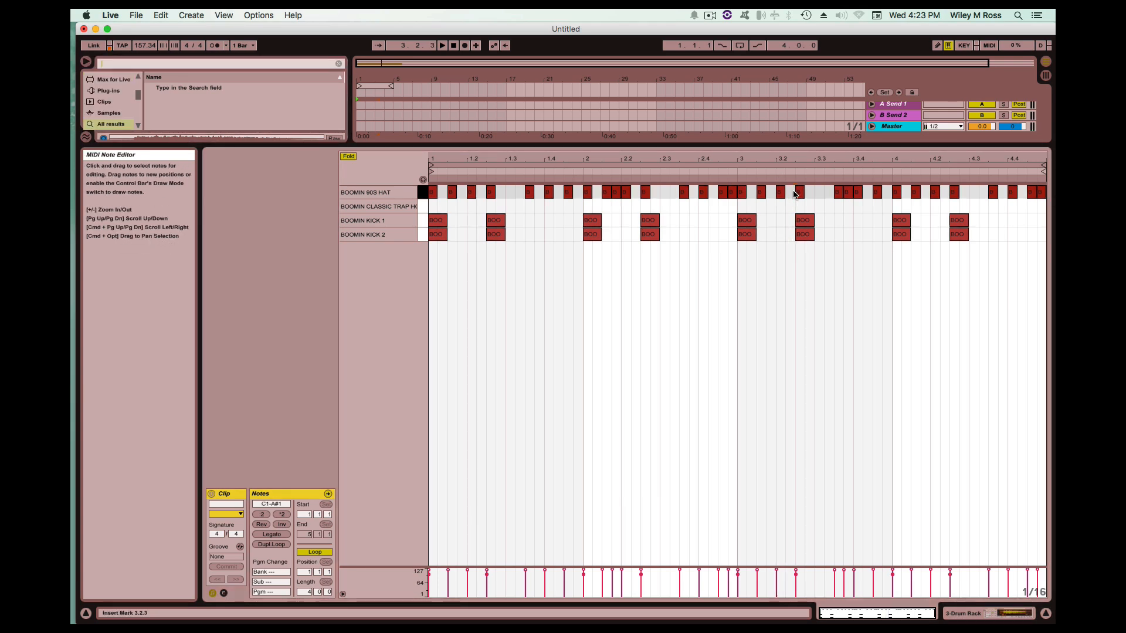
pyautogui.press('space')
pyautogui.click(781, 232)
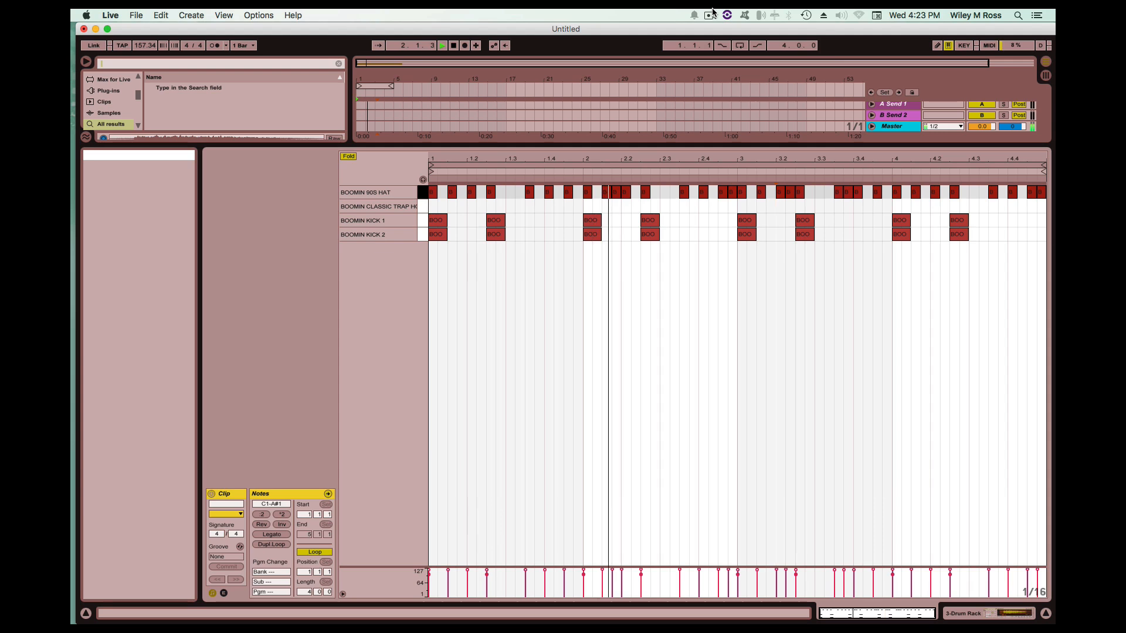
pyautogui.click(710, 15)
pyautogui.click(740, 44)
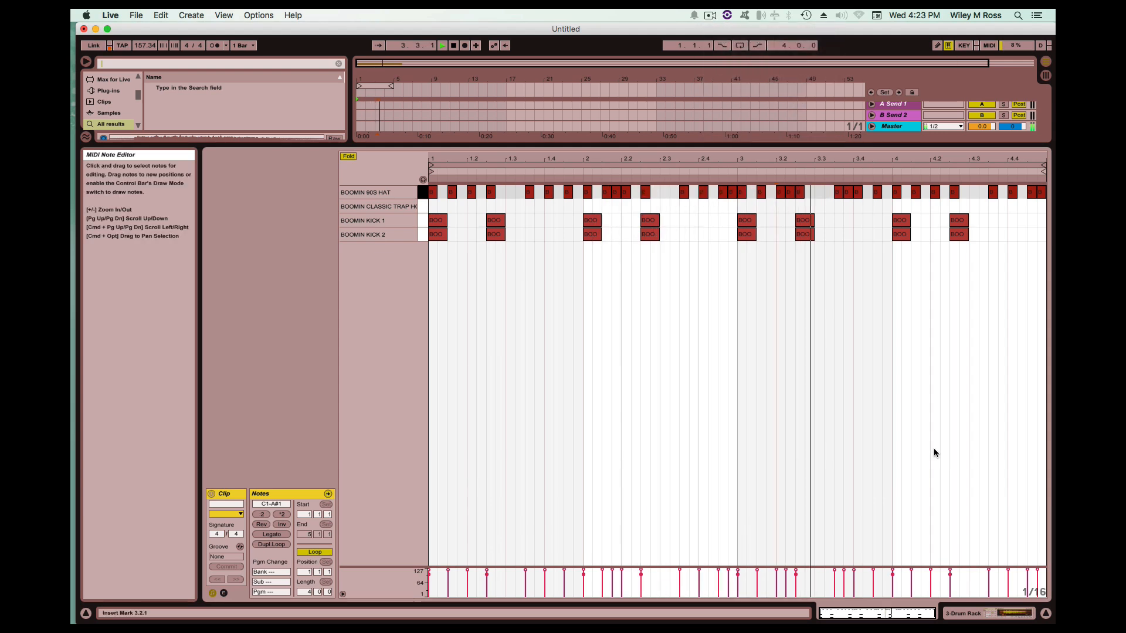
# Move the BOOMIN 90S HAT note at 3.2.2 to 3.2.4 and delete the hat note at 4.3.3
pyautogui.click(790, 193)
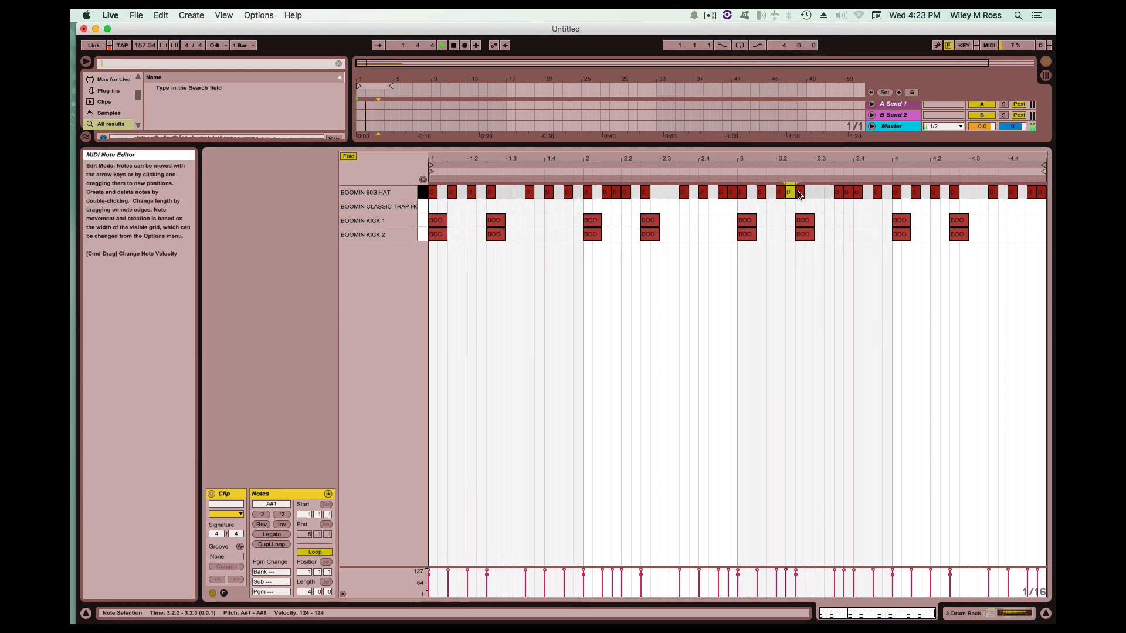
pyautogui.moveTo(790, 193); pyautogui.dragTo(810, 198)
pyautogui.click(806, 213)
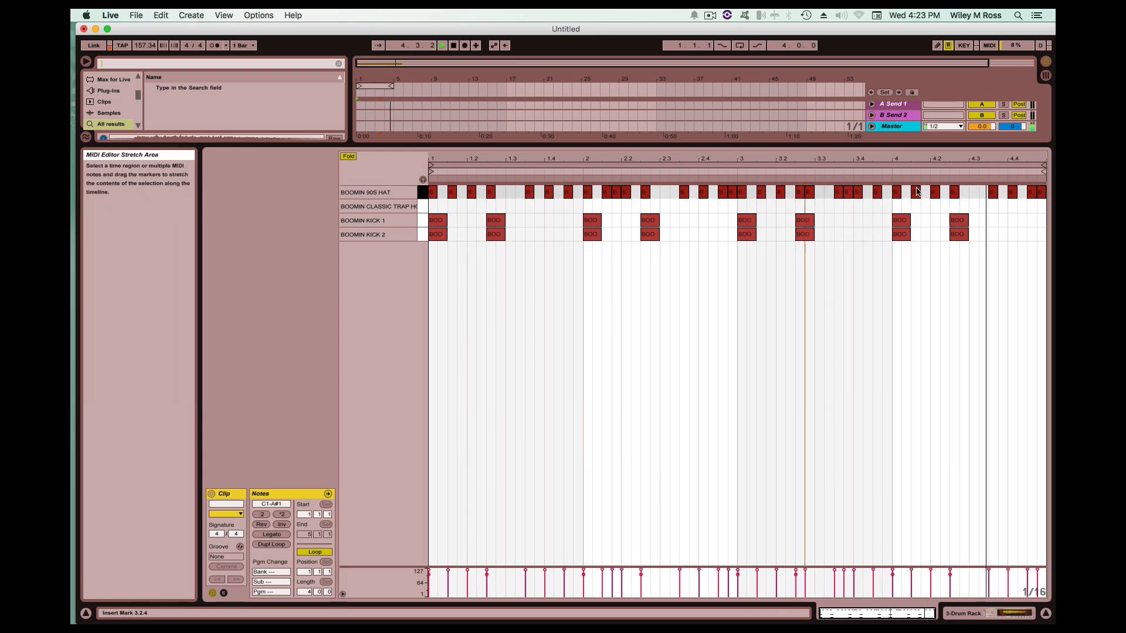
pyautogui.click(992, 193)
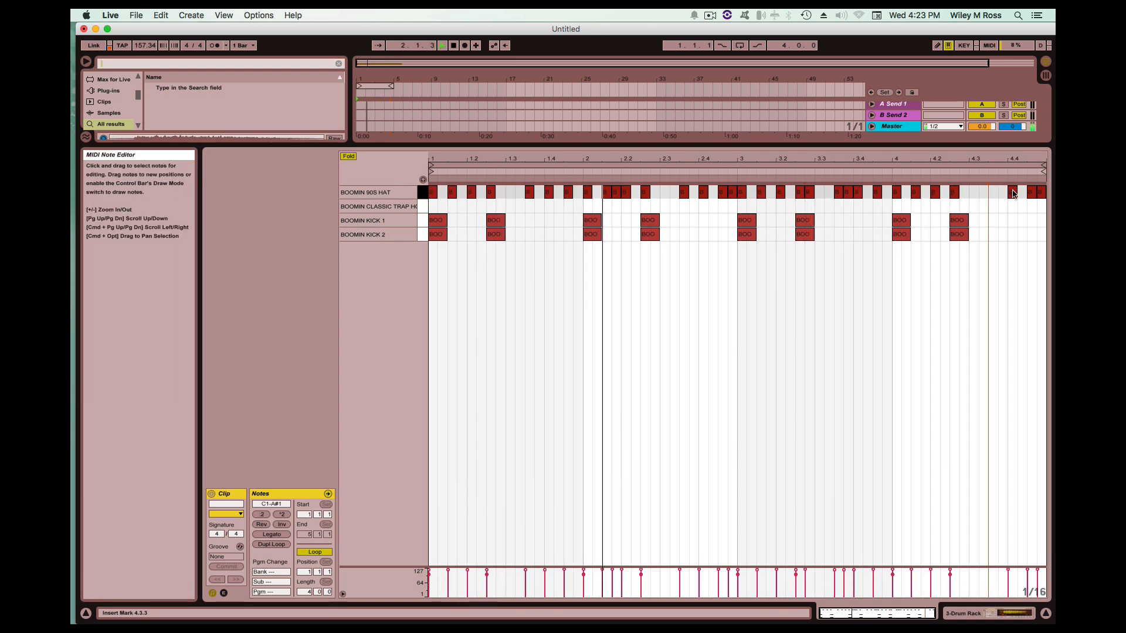
pyautogui.click(1012, 192)
pyautogui.click(974, 225)
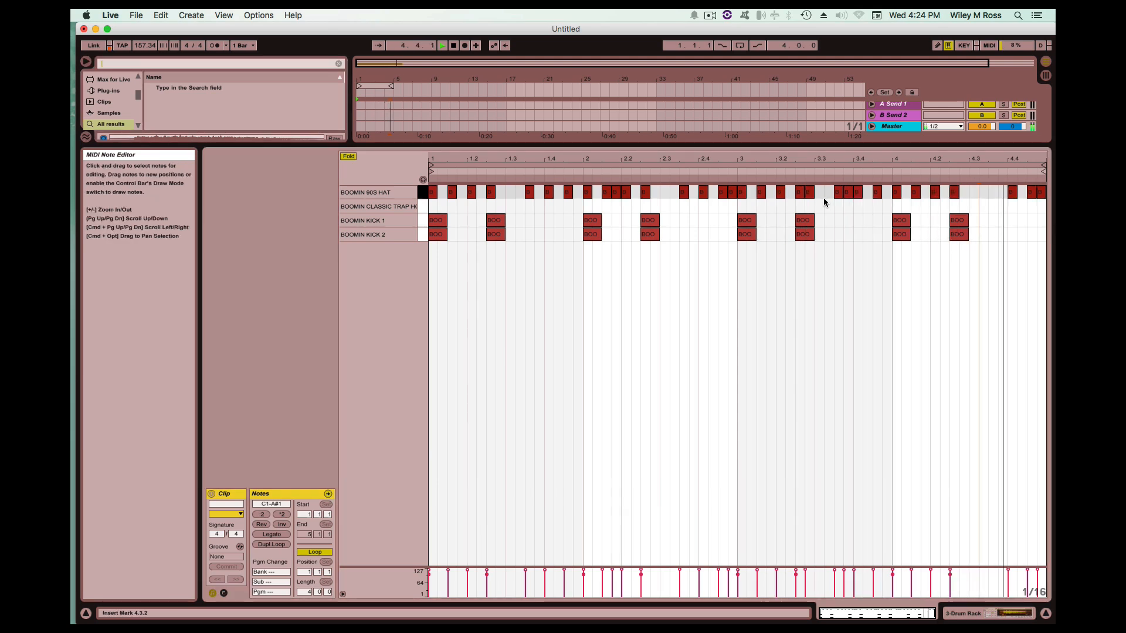
# Add BOOMIN CLASSIC TRAP HOUSE SNARE notes at 1.3.1, 2.3.1, 3.3.1, 3.4.3, 4.1.3 and 4.3.1, and restart playback
pyautogui.doubleClick(509, 208)
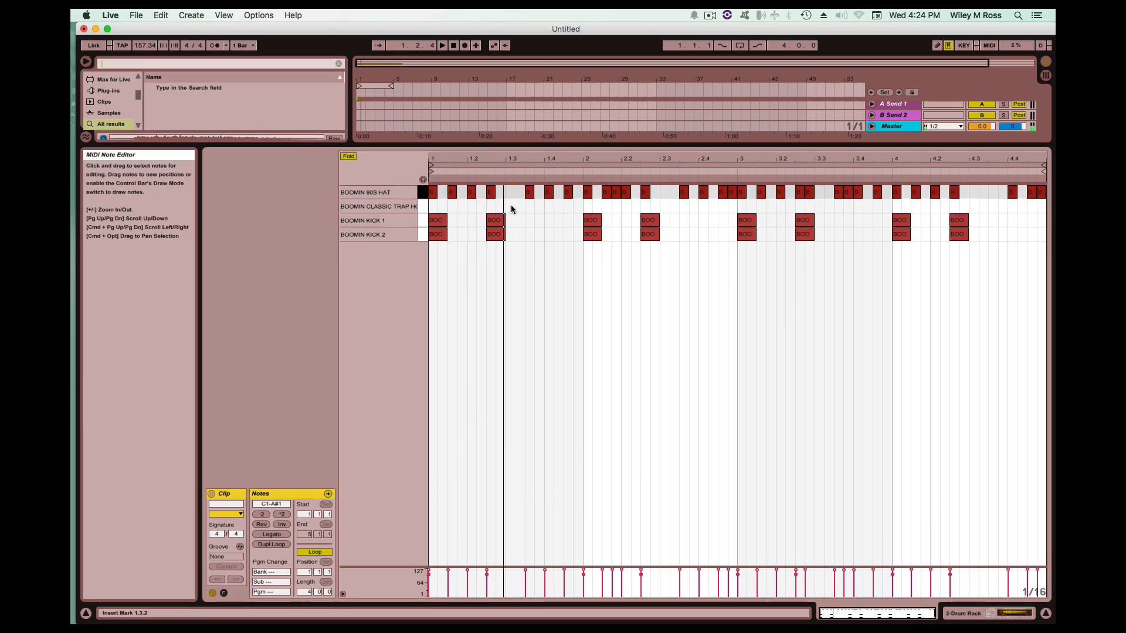
pyautogui.doubleClick(665, 206)
pyautogui.doubleClick(820, 207)
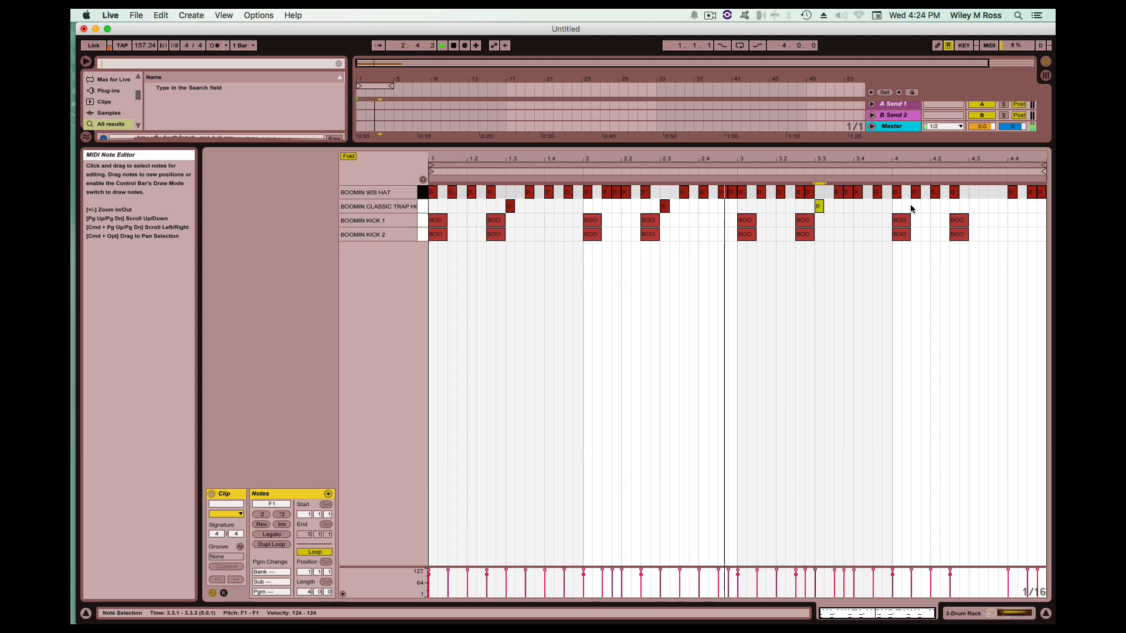
pyautogui.doubleClick(973, 204)
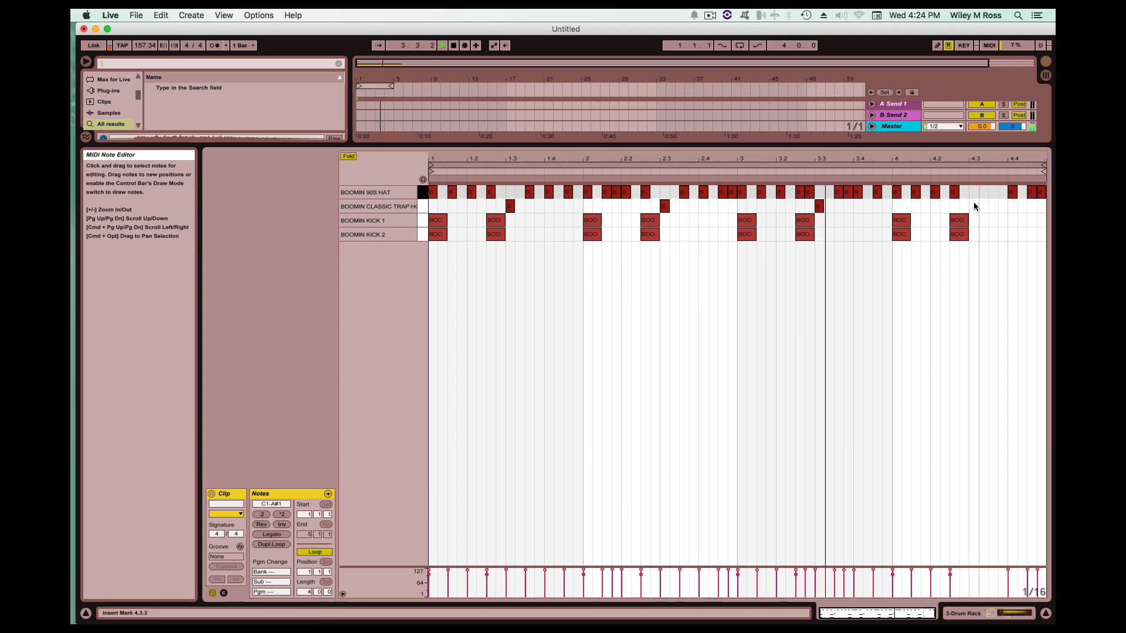
pyautogui.doubleClick(877, 206)
pyautogui.doubleClick(919, 209)
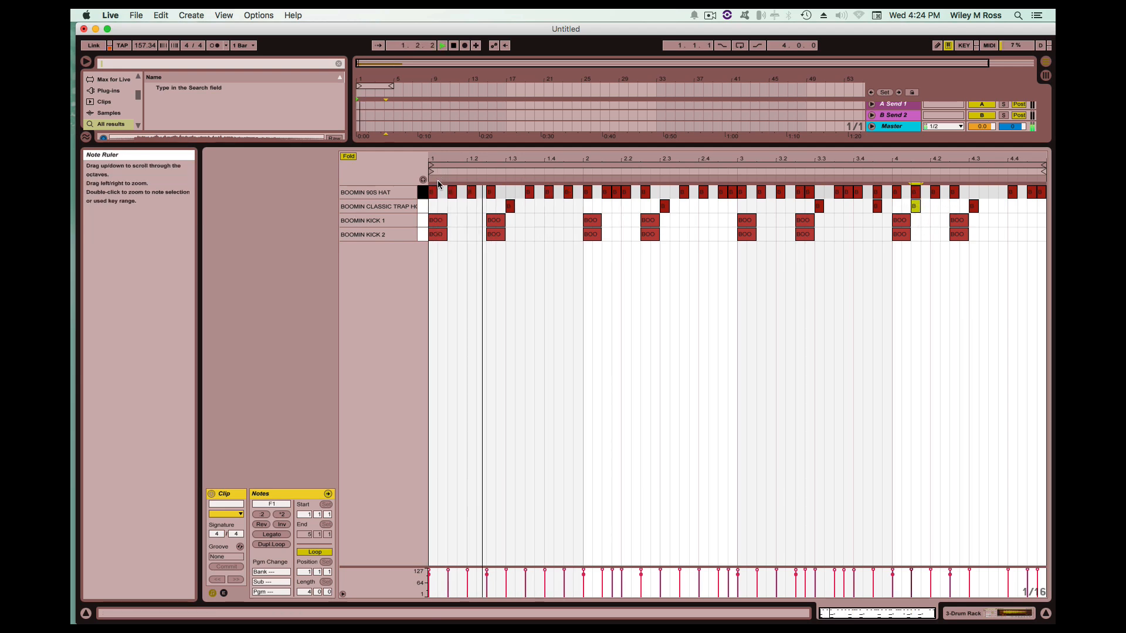
pyautogui.press('space')
pyautogui.press('space')
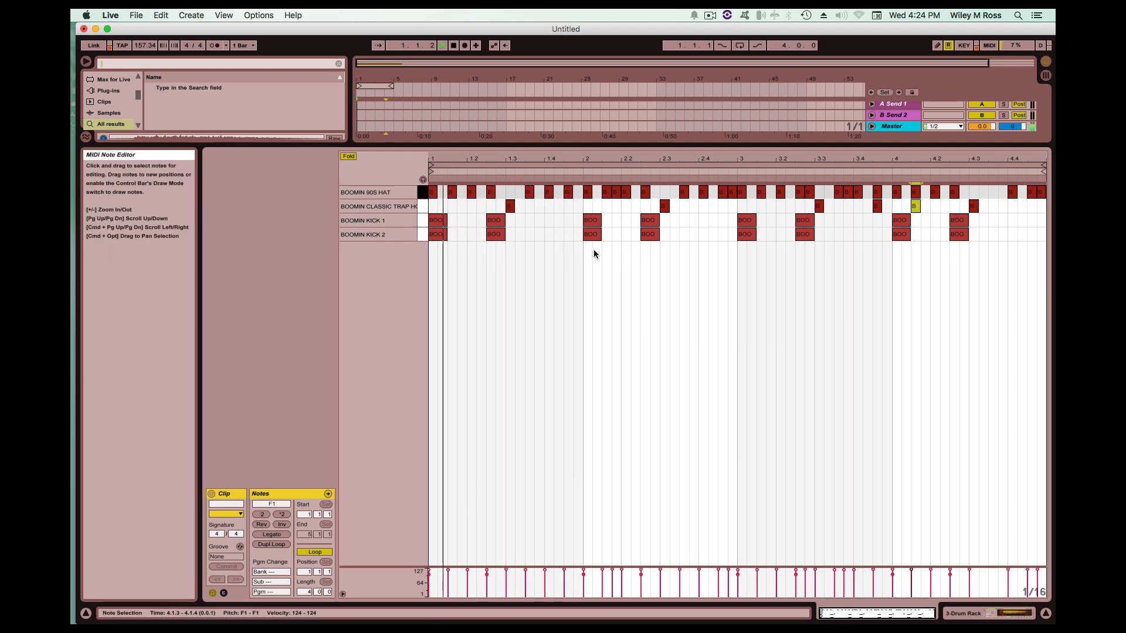
# Add BOOMIN KICK 1 and BOOMIN KICK 2 eighth notes at 1.4.1 and stop playback
pyautogui.press('space')
pyautogui.moveTo(593, 249); pyautogui.dragTo(597, 223)
pyautogui.press('space')
pyautogui.press('space')
pyautogui.click(568, 236)
pyautogui.press('super+z')
pyautogui.click(534, 226)
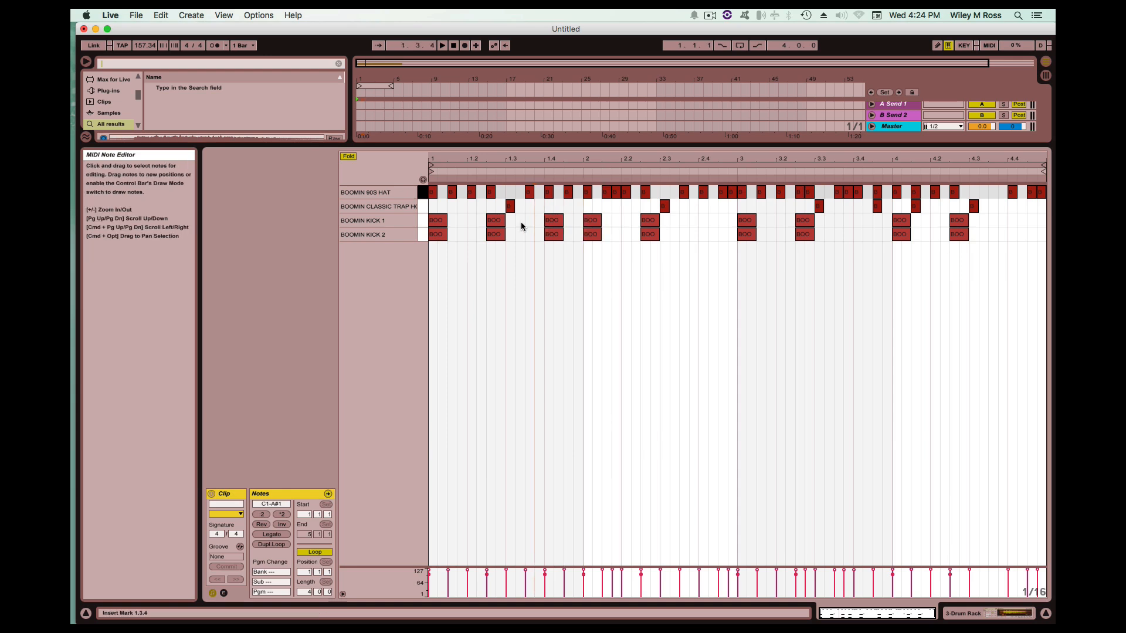
pyautogui.click(504, 227)
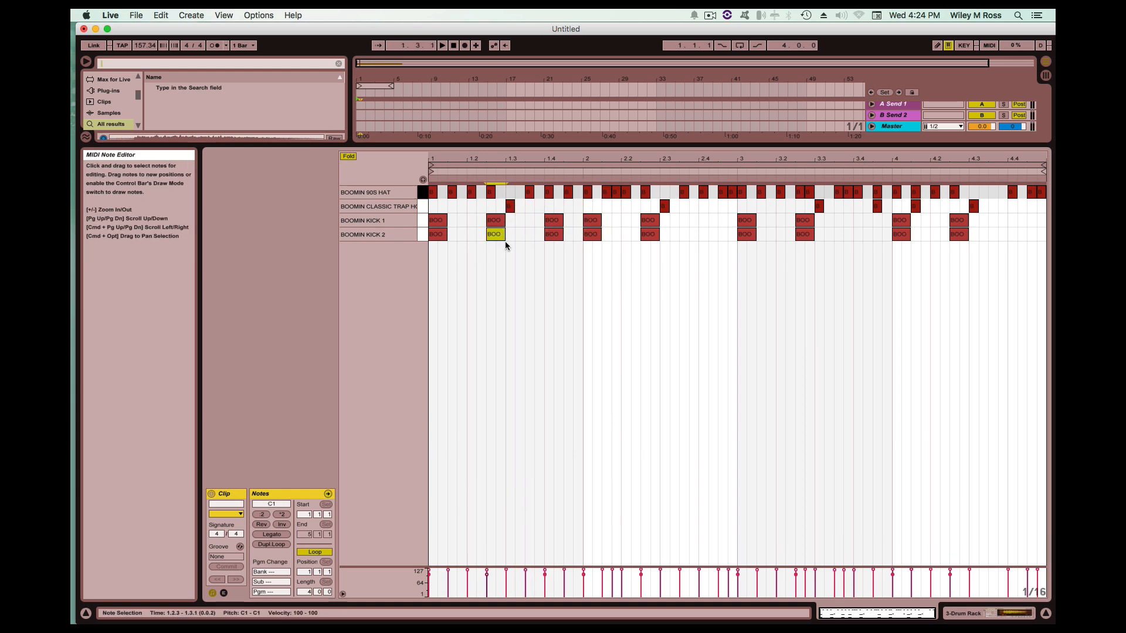
pyautogui.click(507, 246)
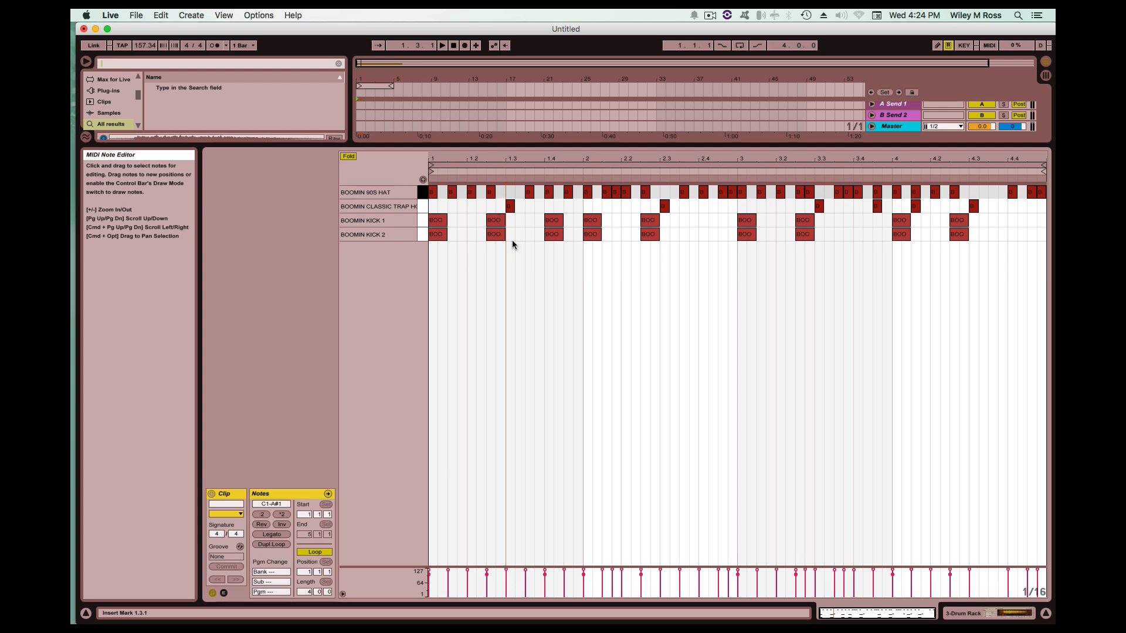
pyautogui.click(473, 222)
# Save the Live Set as "tutorial (4/25/18)" in the ZCO folder
pyautogui.press('super+s')
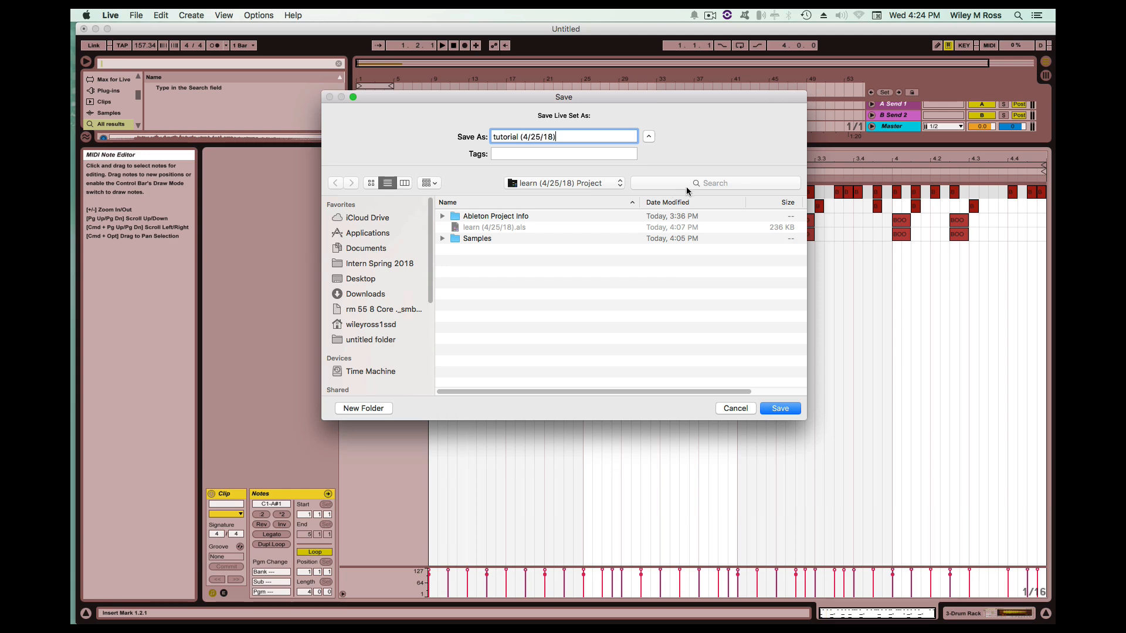
pyautogui.click(587, 183)
pyautogui.click(589, 197)
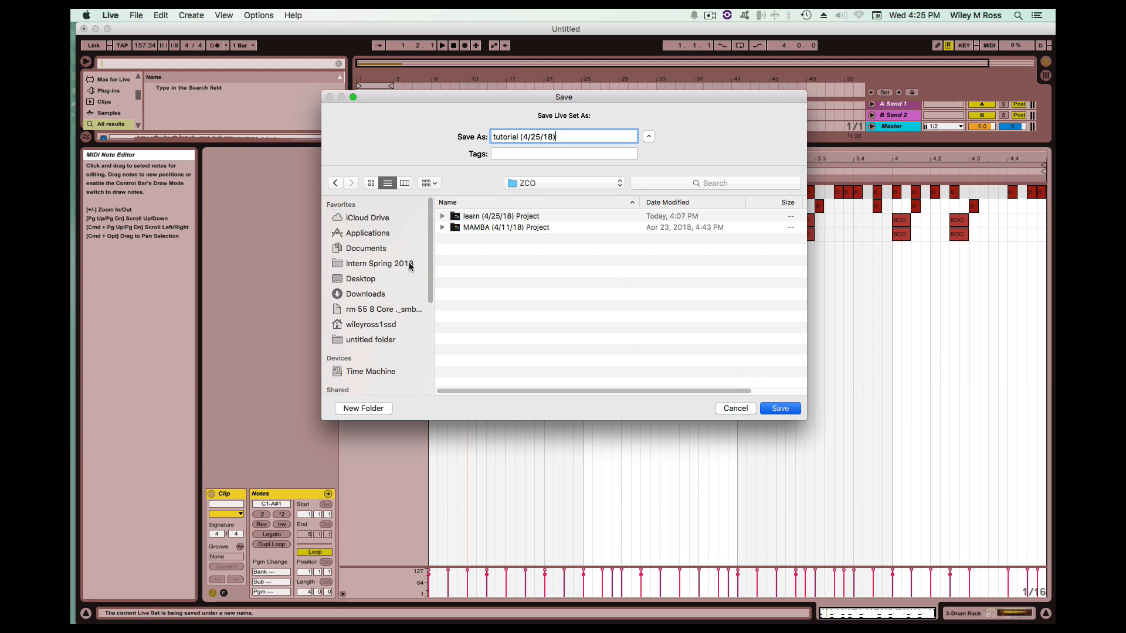
pyautogui.press('Return')
# Play the drum pattern and delete the BOOMIN 90S HAT note at 1.2.1
pyautogui.press('super+a')
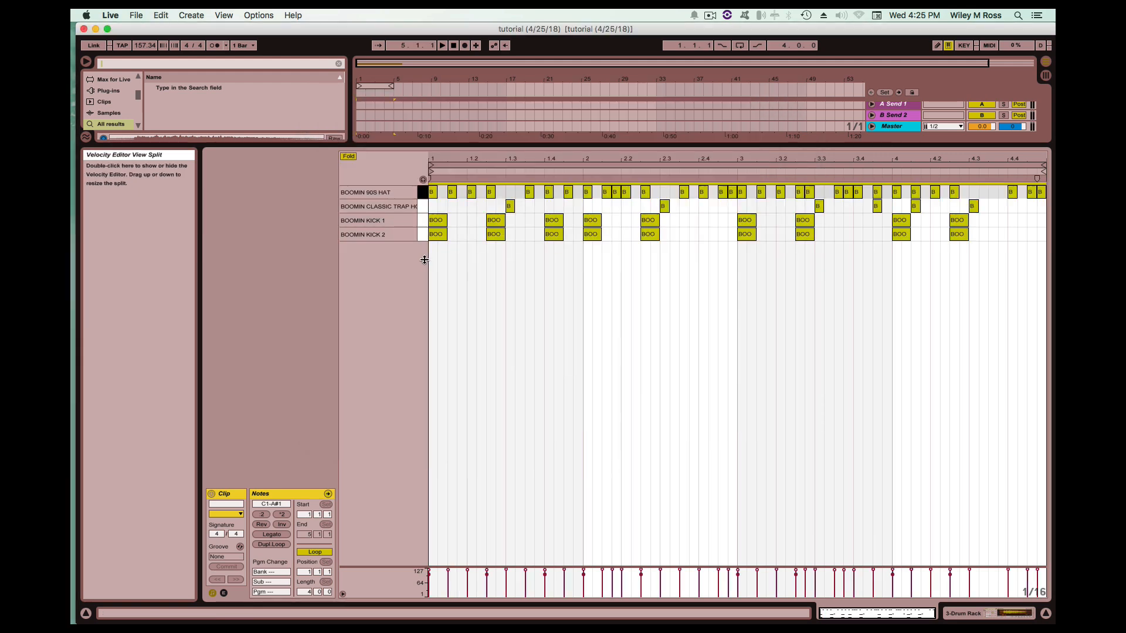
pyautogui.press('space')
pyautogui.click(439, 249)
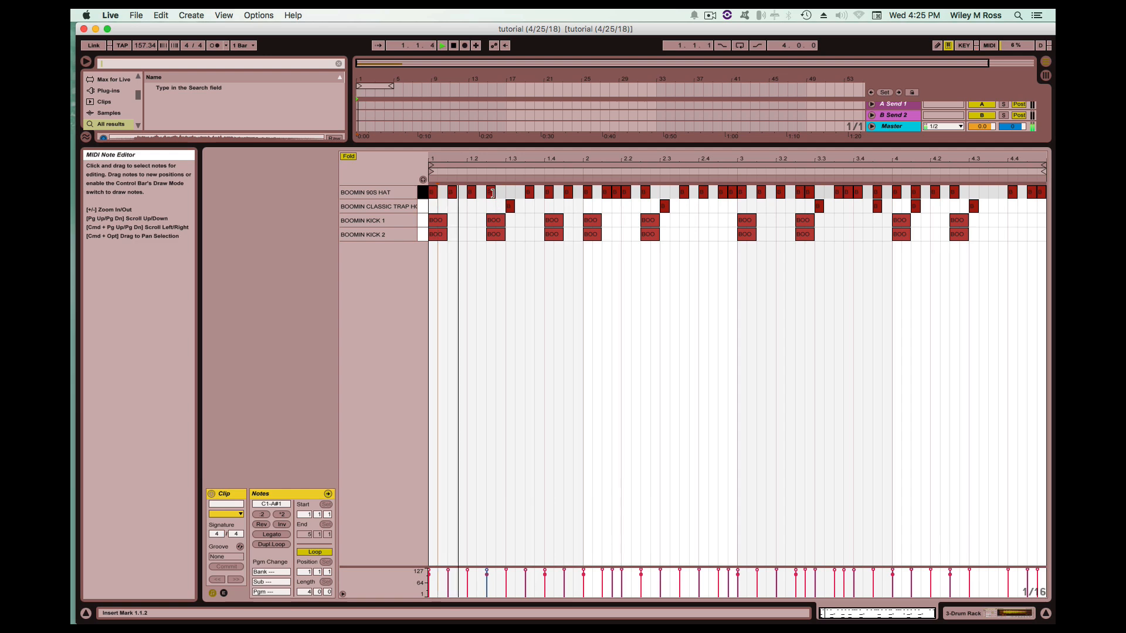
pyautogui.doubleClick(472, 193)
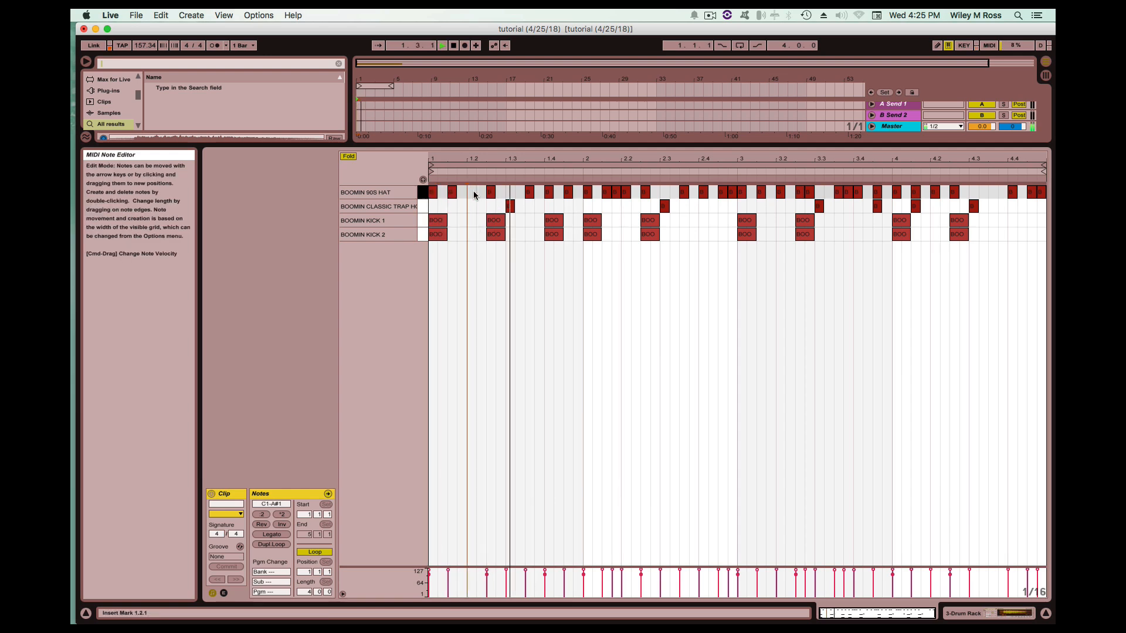
pyautogui.click(529, 192)
pyautogui.click(555, 204)
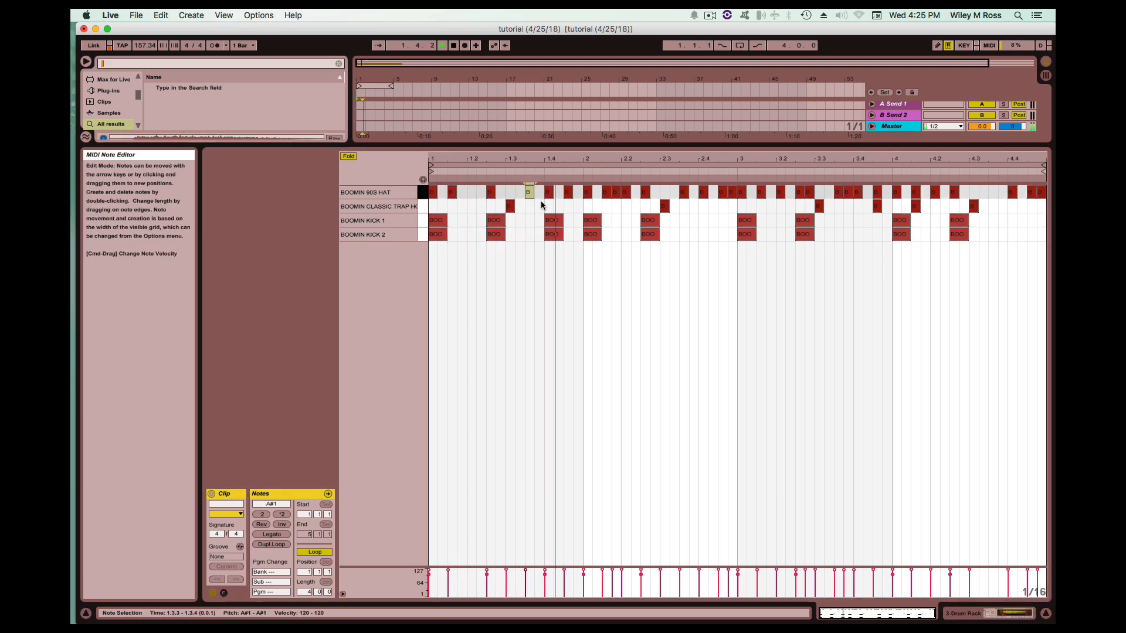
pyautogui.press('space')
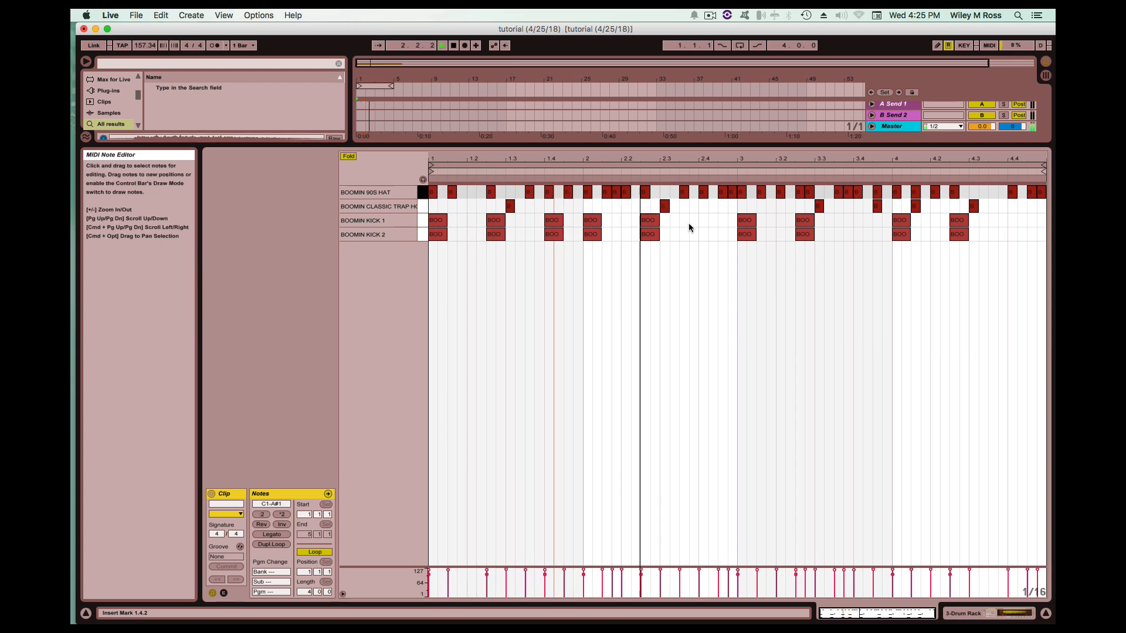
# Delete the BOOMIN 90S HAT notes at 2.3.3, 3.2.1, 3.2.3, 3.2.4 and 4.4.4 while auditioning the pattern
pyautogui.press('space')
pyautogui.press('space')
pyautogui.press('space')
pyautogui.doubleClick(684, 192)
pyautogui.press('space')
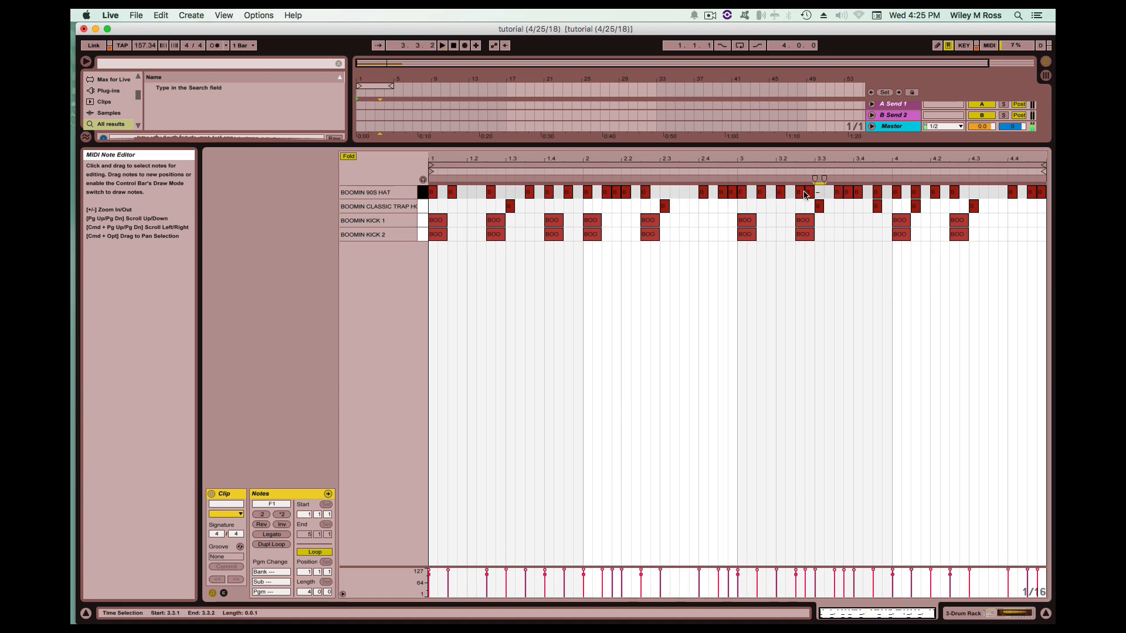
pyautogui.moveTo(816, 193); pyautogui.dragTo(779, 194)
pyautogui.press('Delete')
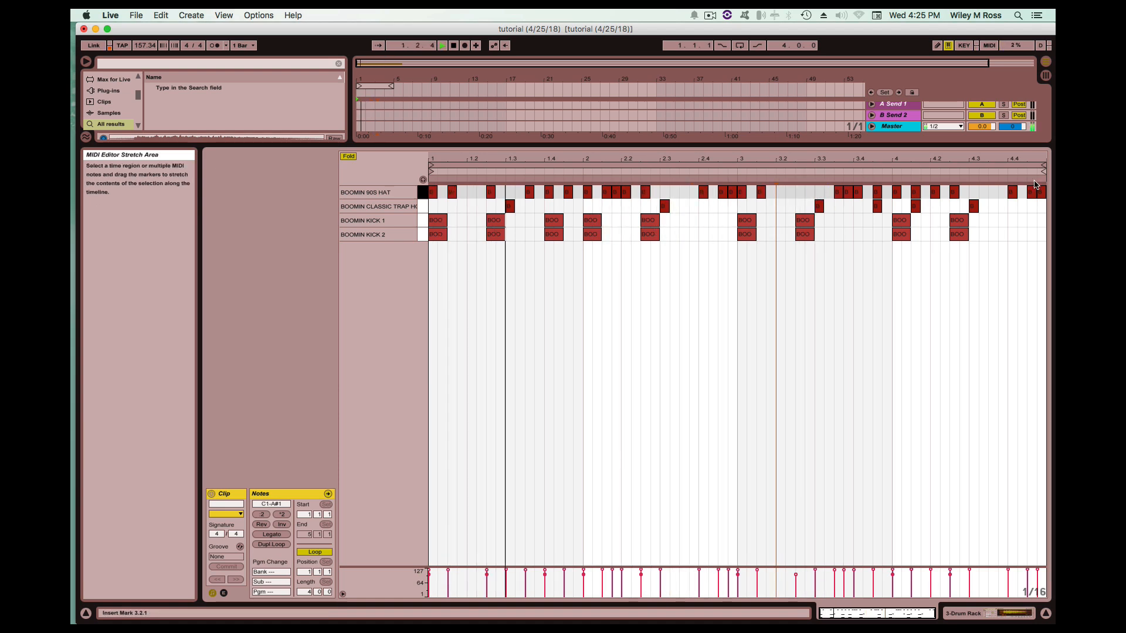
pyautogui.doubleClick(1042, 194)
# Lower the velocity of all BOOMIN 90S HAT notes to about 45–47
pyautogui.moveTo(1042, 194); pyautogui.dragTo(429, 194)
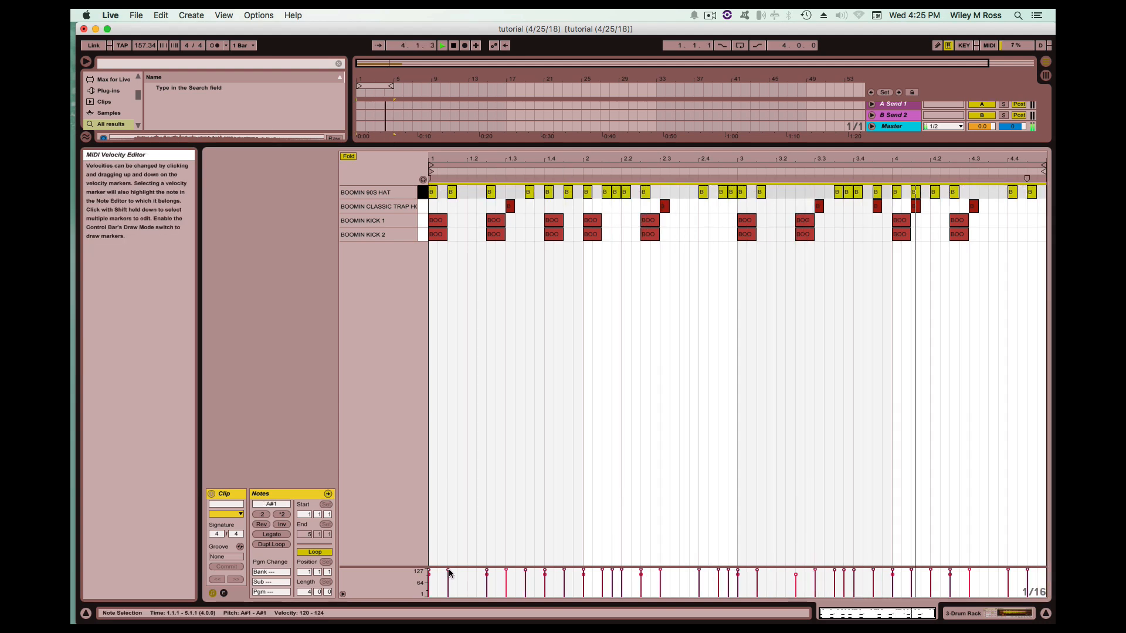
pyautogui.moveTo(448, 576); pyautogui.dragTo(449, 587)
pyautogui.press('space')
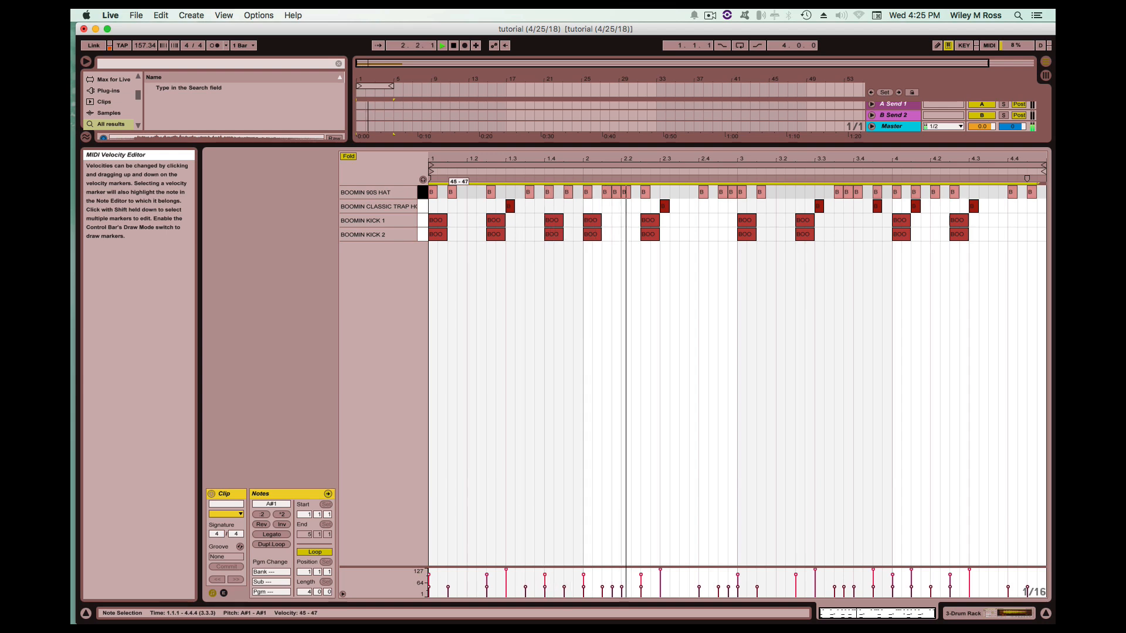
# Turn on looped playback for the first four bars of the arrangement
pyautogui.rightClick(383, 86)
pyautogui.click(410, 96)
pyautogui.click(1008, 254)
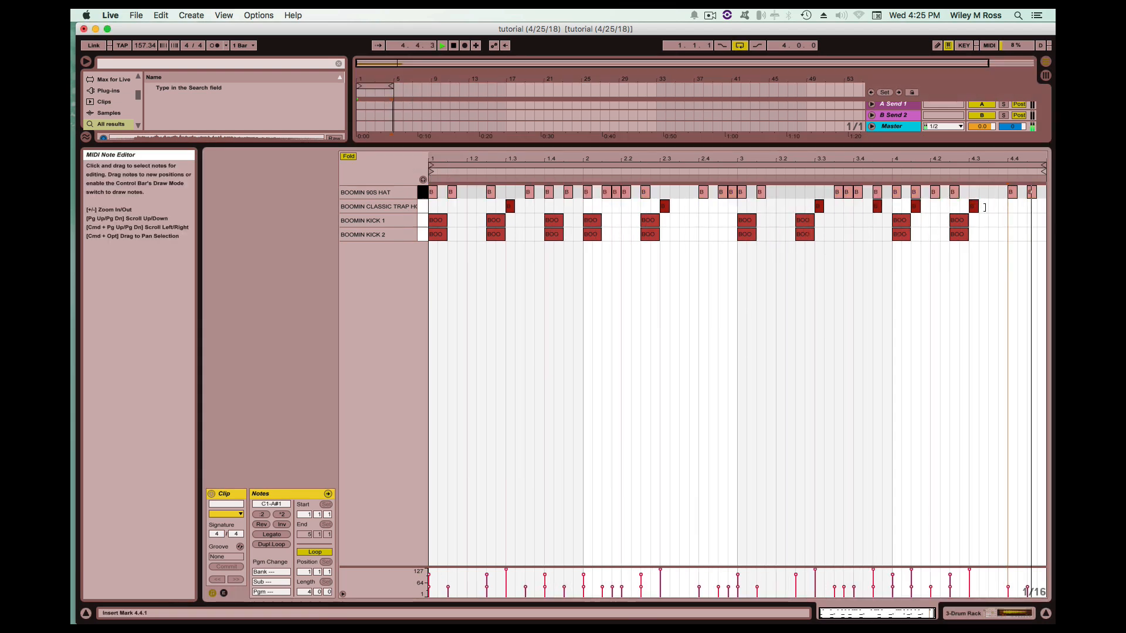
# Add BOOMIN KICK 1 and BOOMIN KICK 2 notes: eighths at 4.4.1 and sixteenths at 4.4.3 and 4.4.4
pyautogui.moveTo(952, 261); pyautogui.dragTo(1038, 219)
pyautogui.press('super+z')
pyautogui.press('super+d')
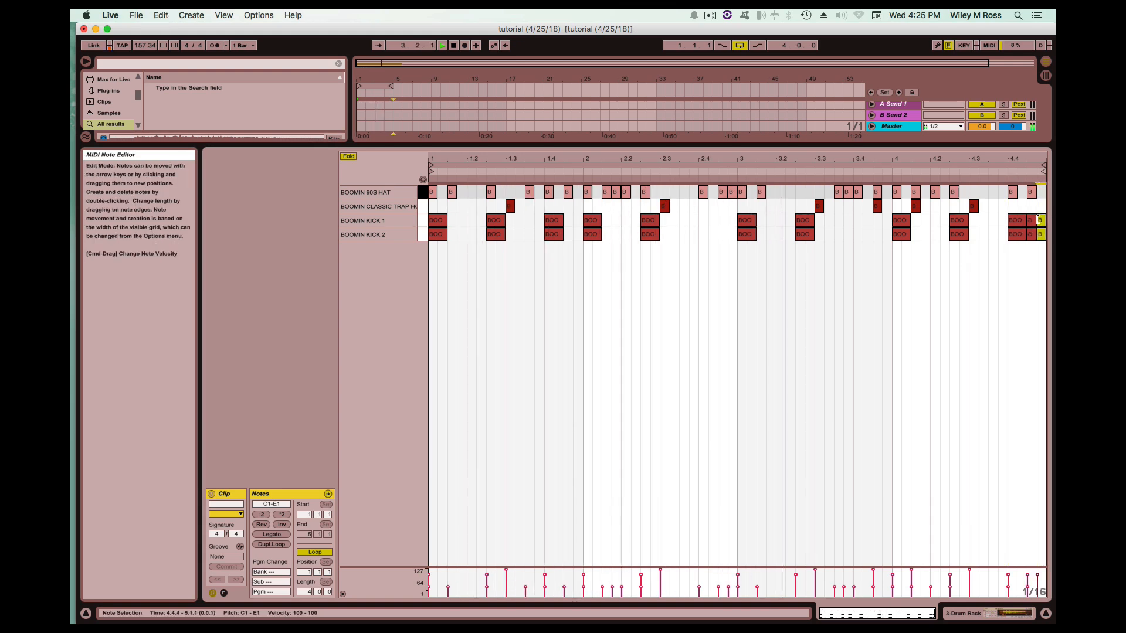
pyautogui.click(1026, 208)
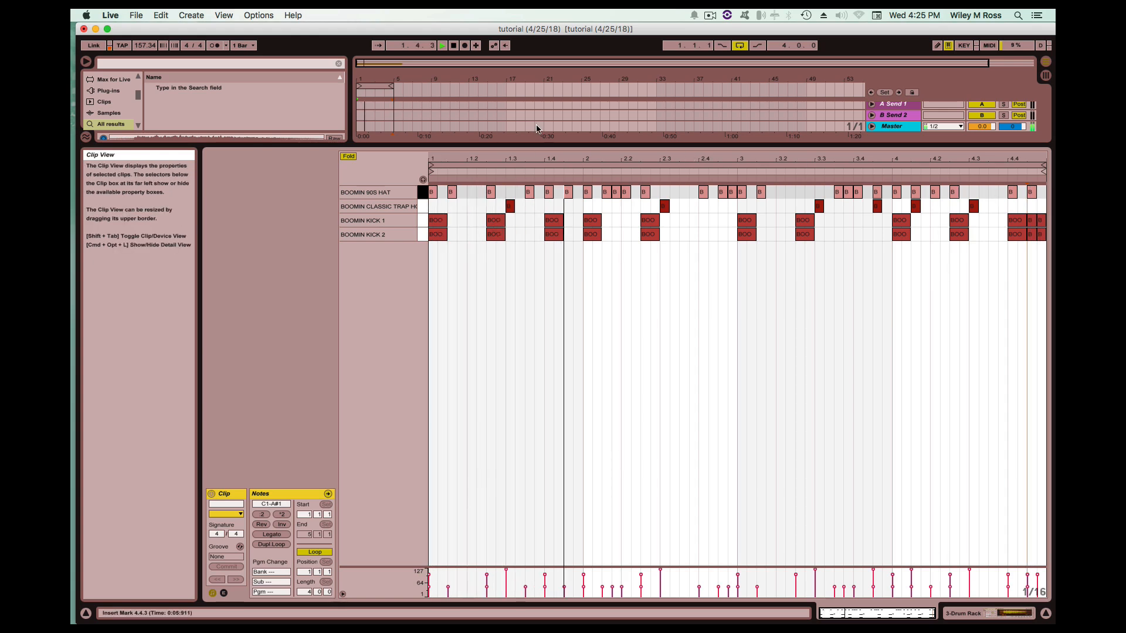
# Add the Compressor audio effect to the Drum Rack track and play the loop
pyautogui.press('super+alt+l')
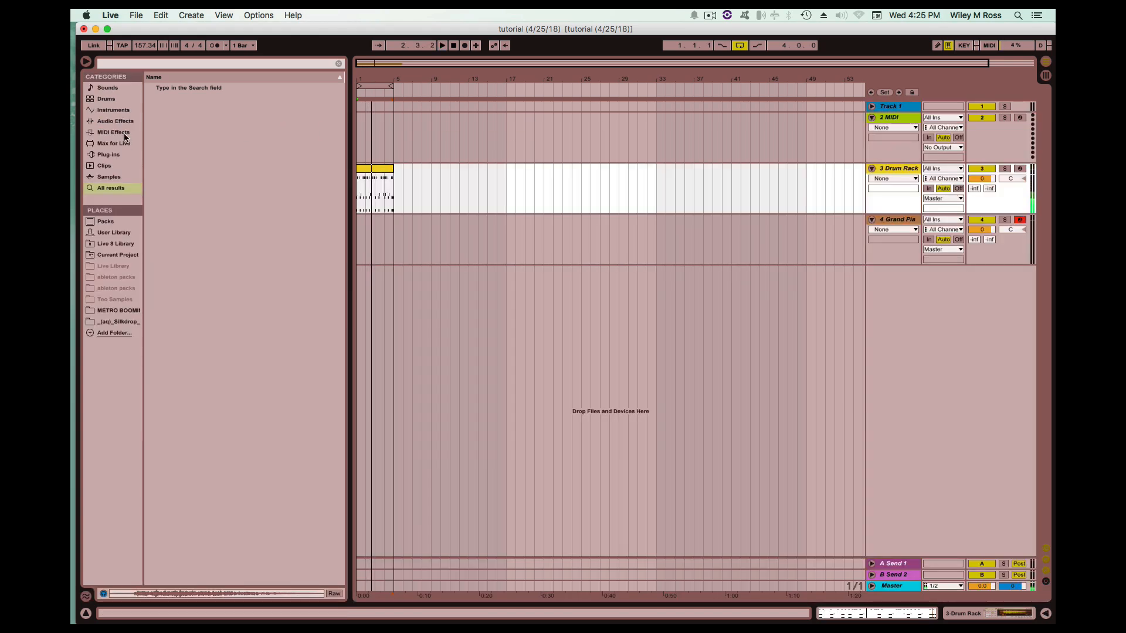
pyautogui.click(128, 123)
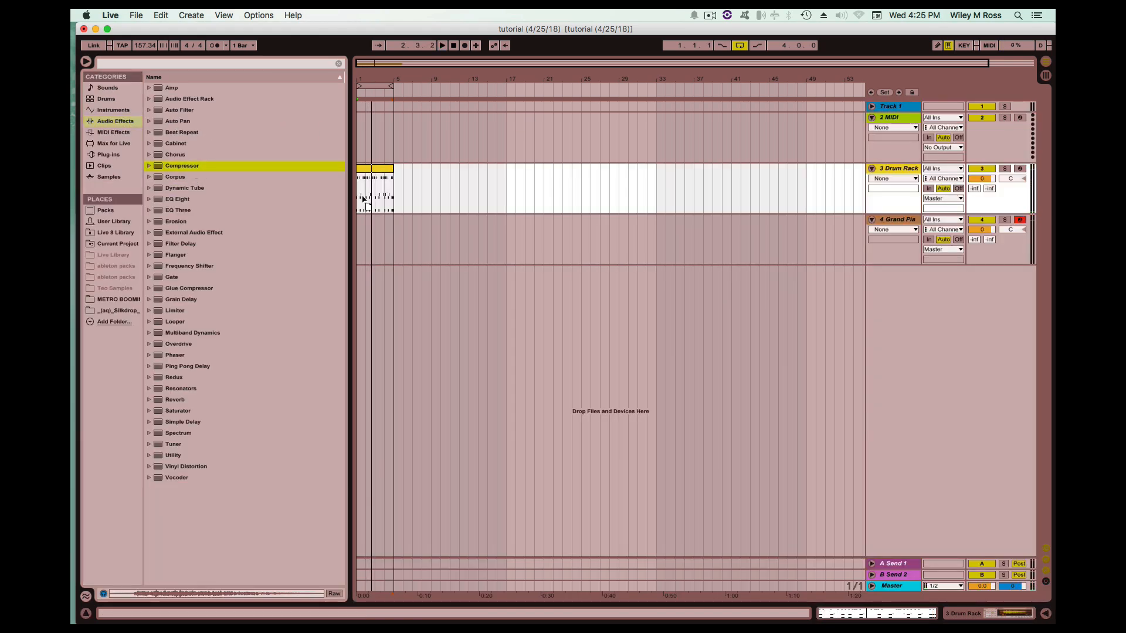
pyautogui.moveTo(363, 201); pyautogui.dragTo(365, 199)
pyautogui.press('space')
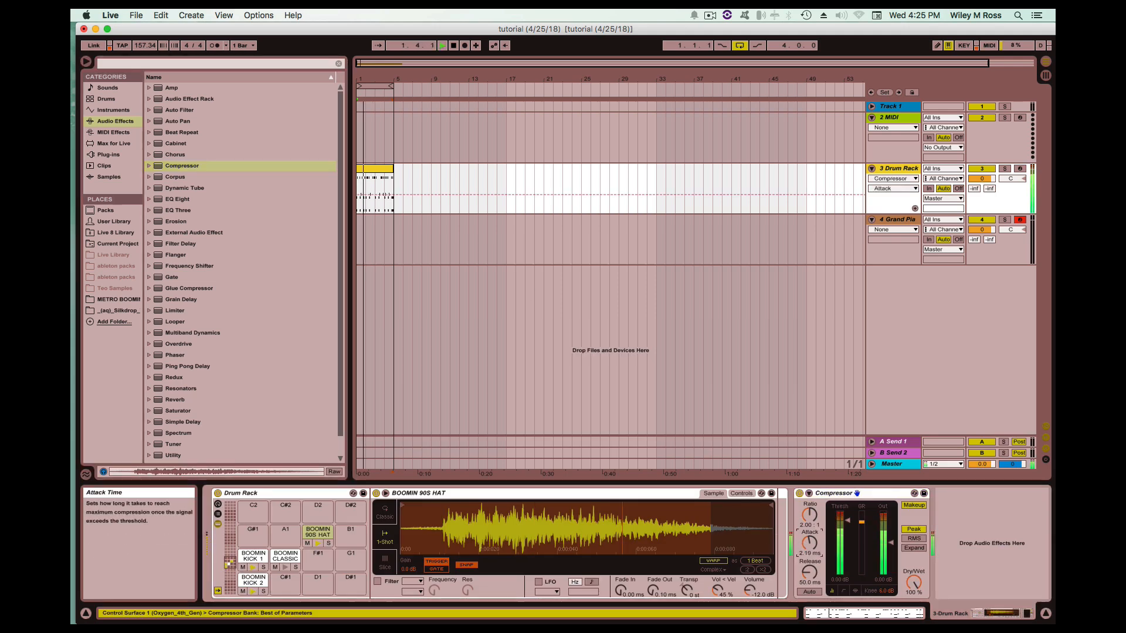
# Set the Compressor's attack to 10.4 ms, lower its threshold and output gain, and hide the device chain
pyautogui.moveTo(847, 519); pyautogui.dragTo(890, 550)
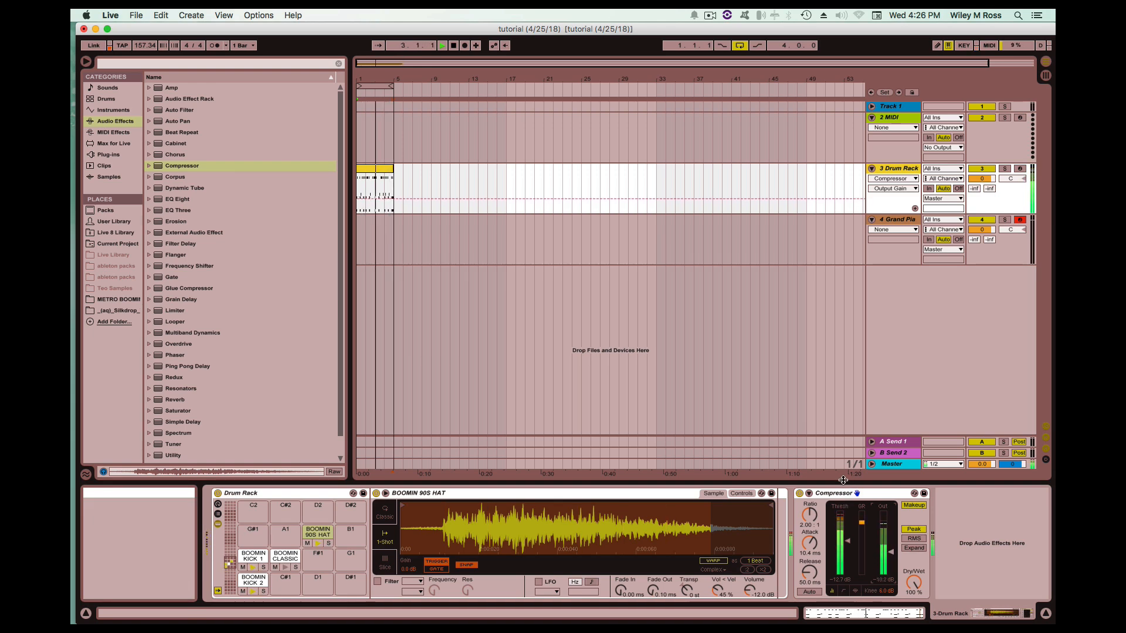
pyautogui.moveTo(843, 480); pyautogui.dragTo(842, 587)
pyautogui.click(657, 256)
pyautogui.press('space')
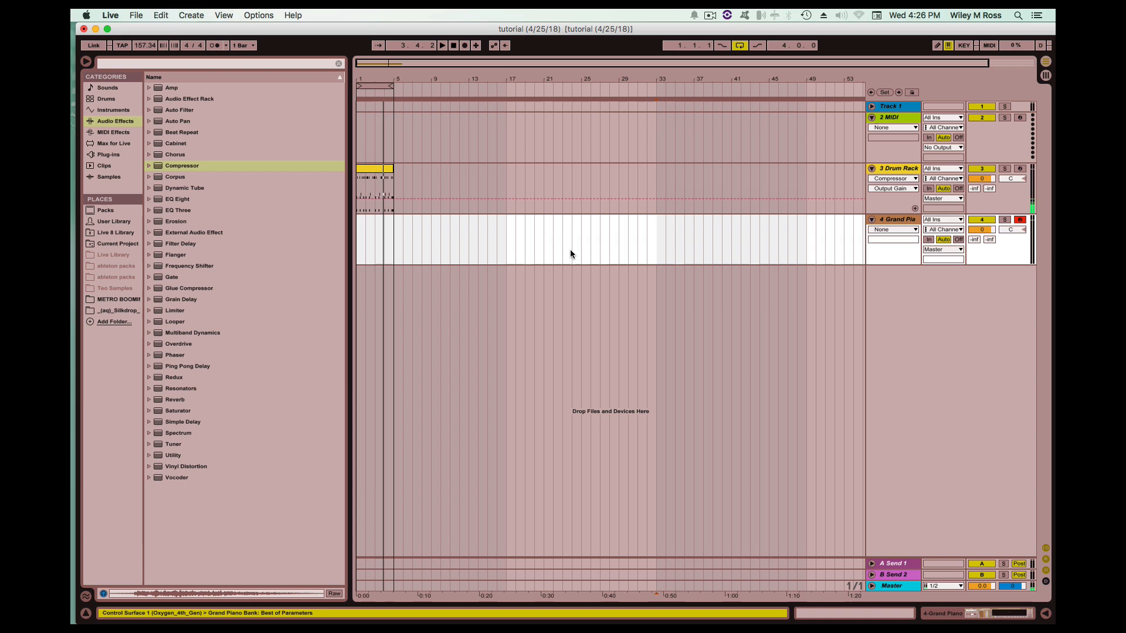
# Play the drum loop and examine the Drum Rack track's devices and the BOOMIN KICK 1 pad
pyautogui.click(371, 139)
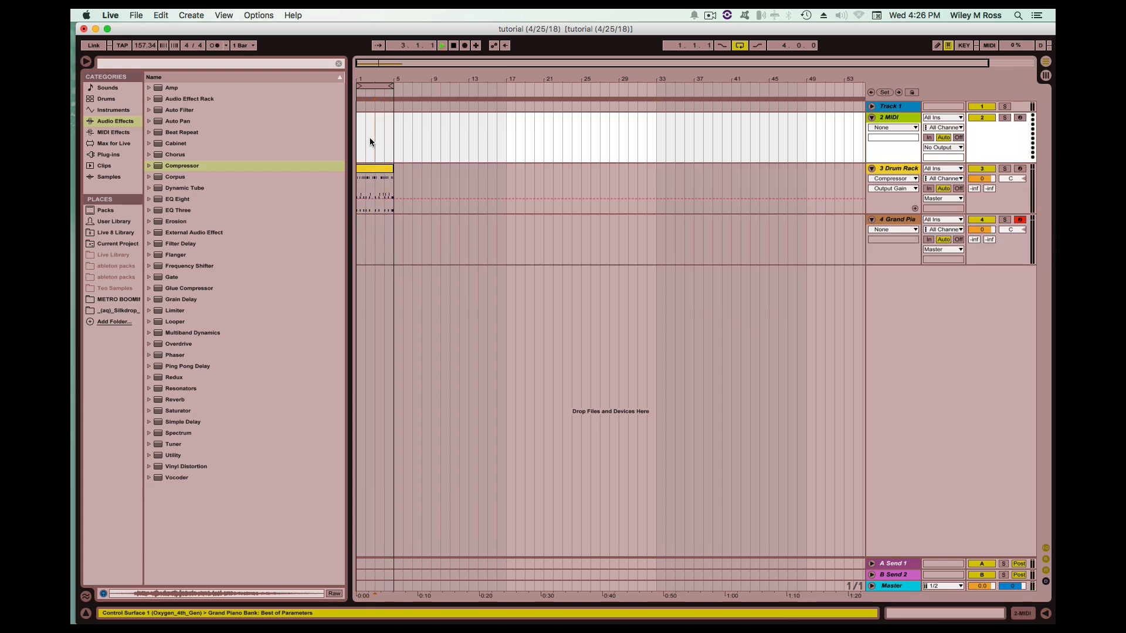
pyautogui.click(373, 171)
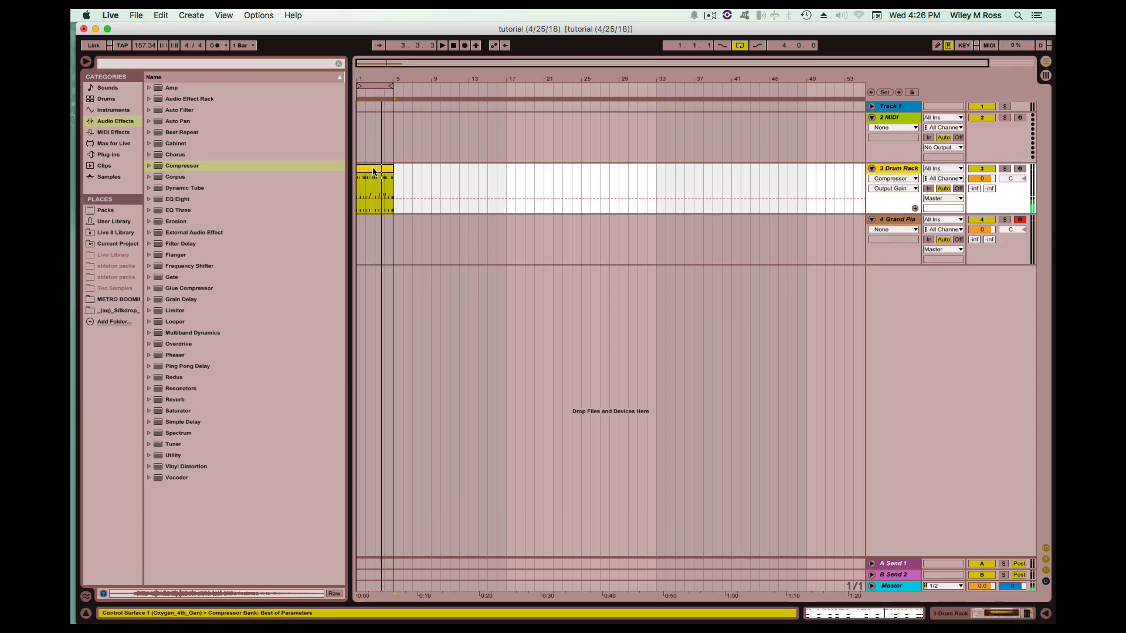
pyautogui.press('space')
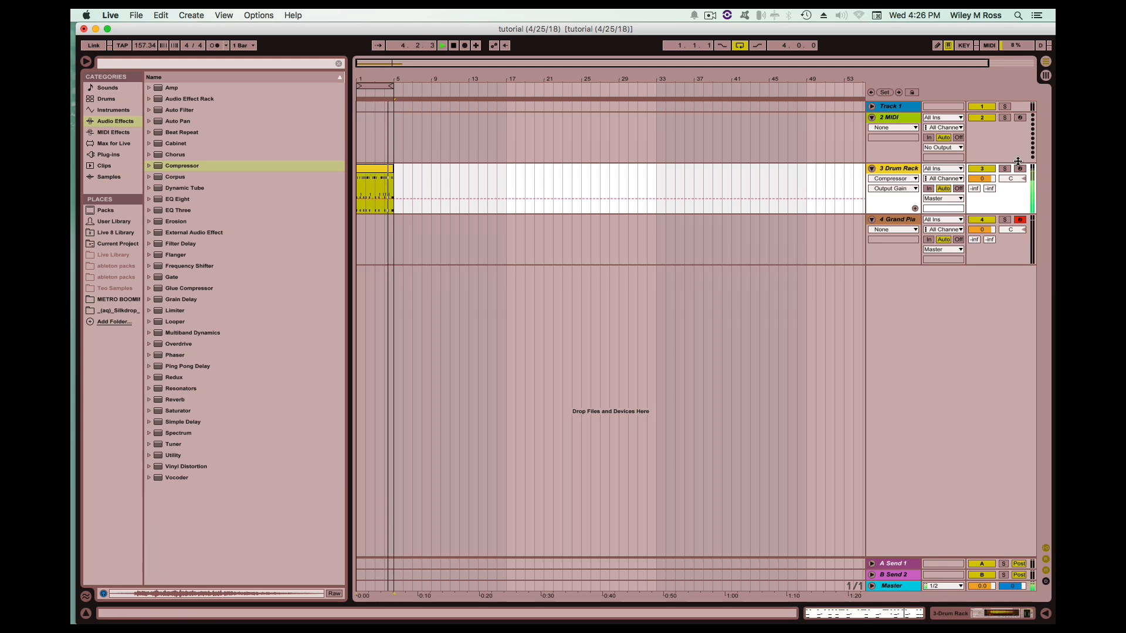
pyautogui.doubleClick(902, 170)
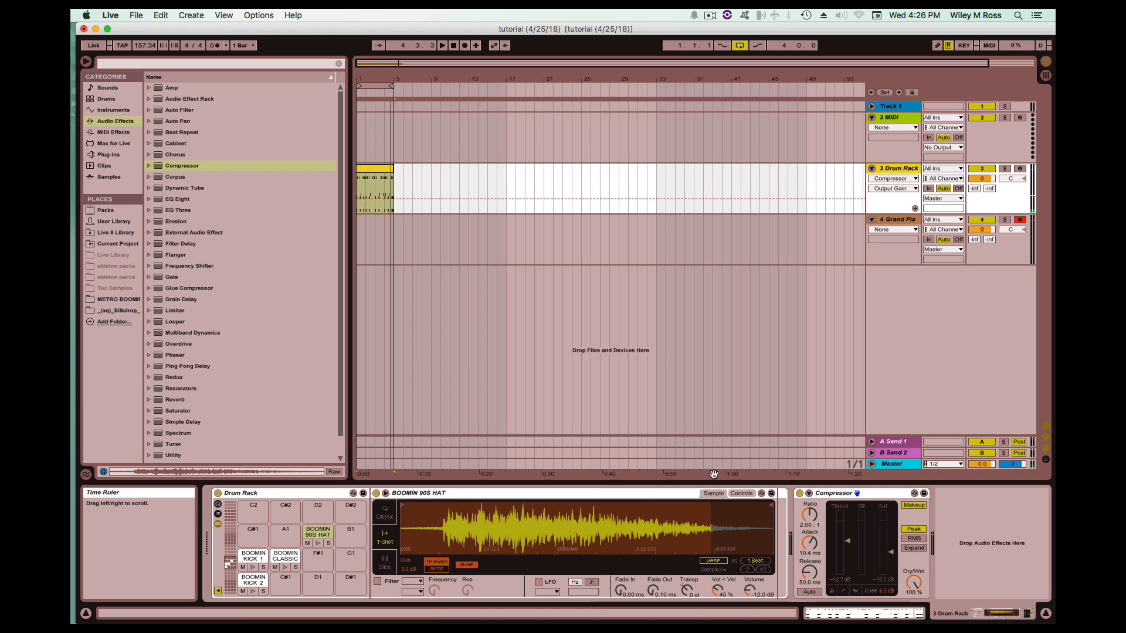
pyautogui.click(258, 555)
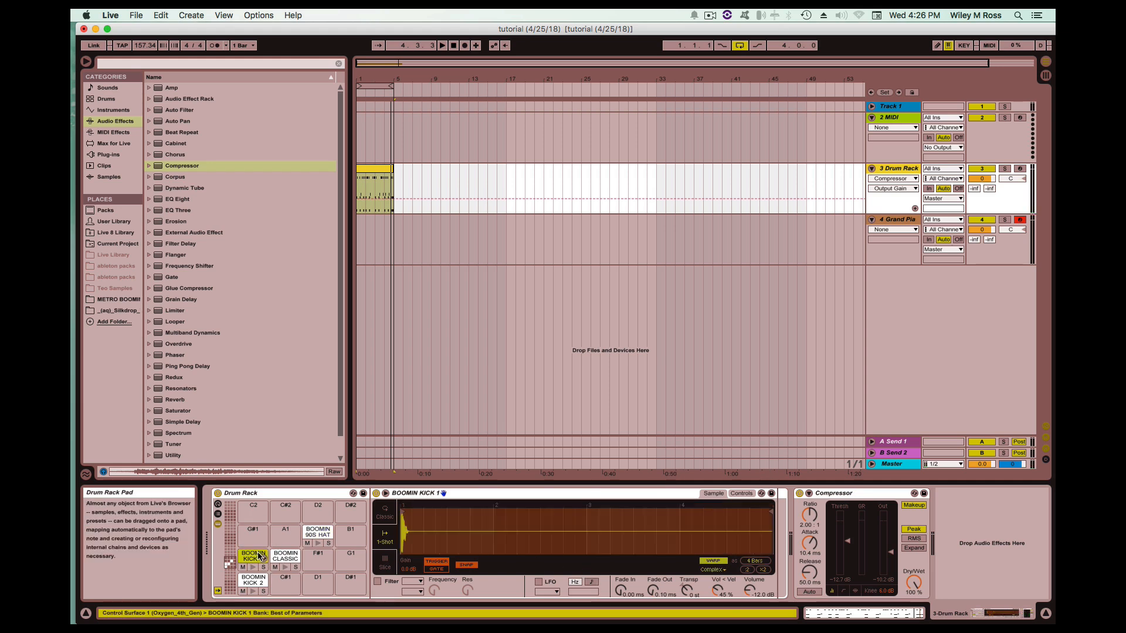
pyautogui.click(643, 482)
pyautogui.press('space')
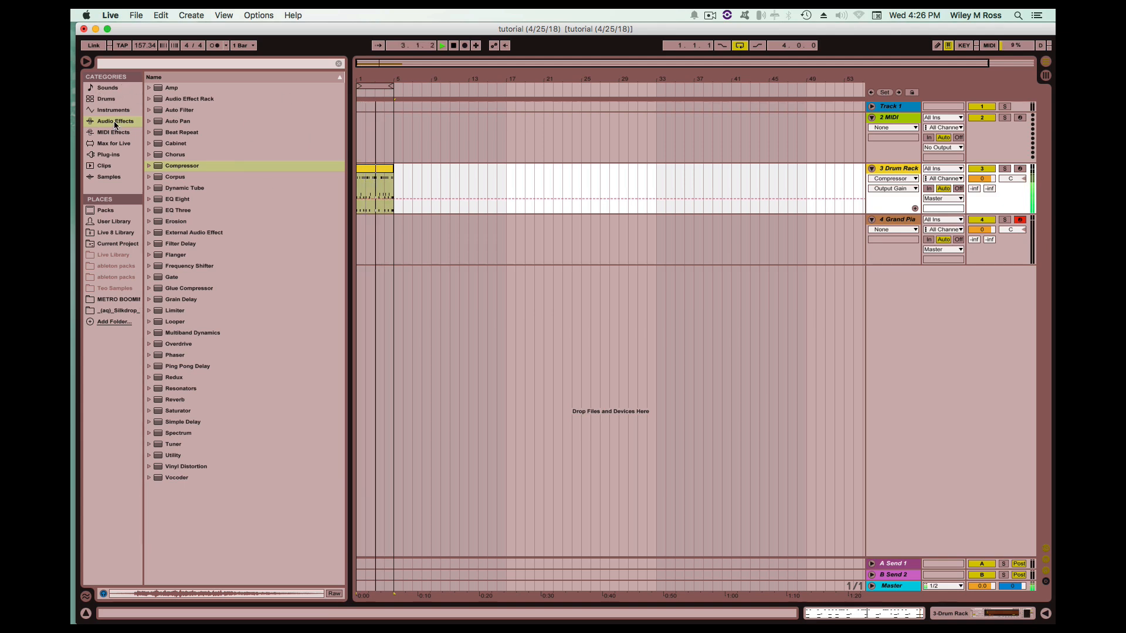
# Record a four-bar clip of low A0, C1 and E1 notes on the Grand Piano track
pyautogui.click(904, 220)
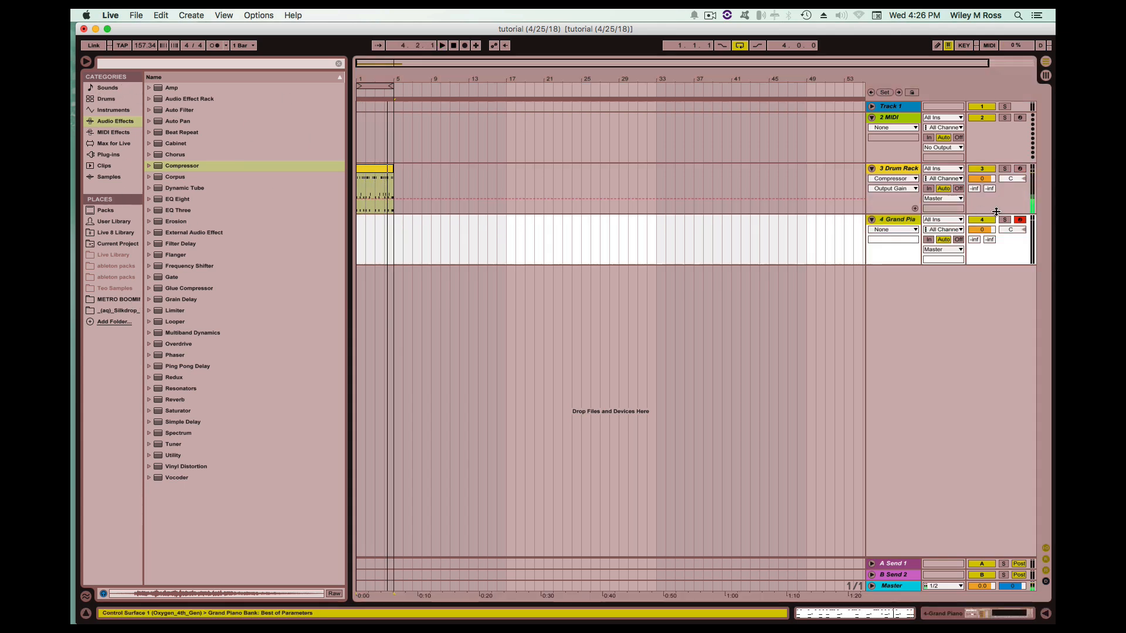
pyautogui.click(463, 45)
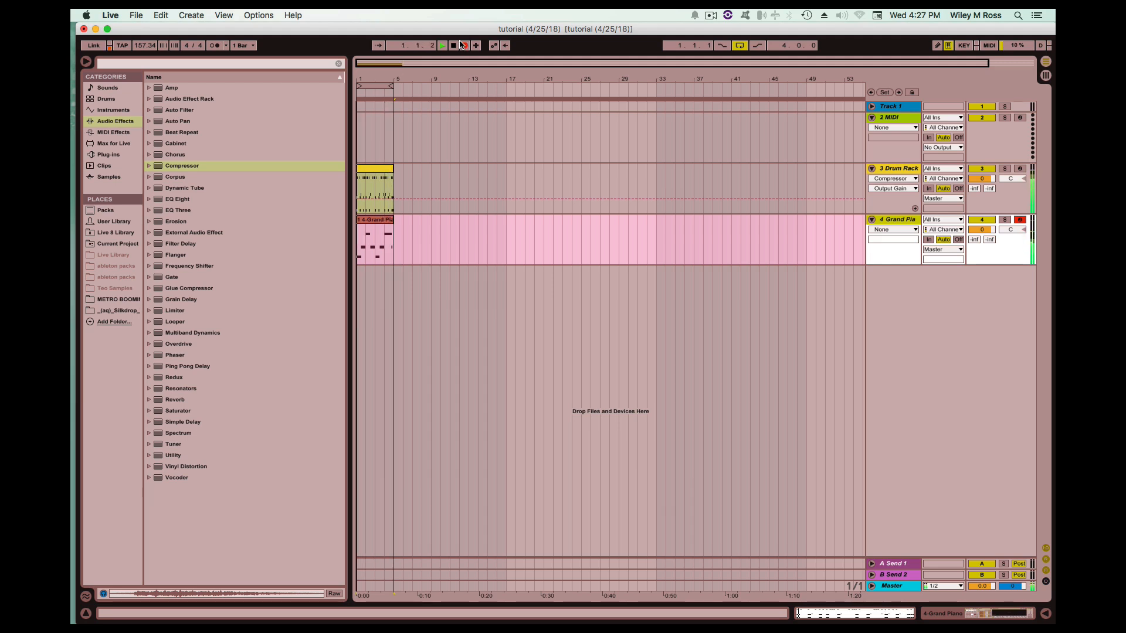
pyautogui.click(463, 46)
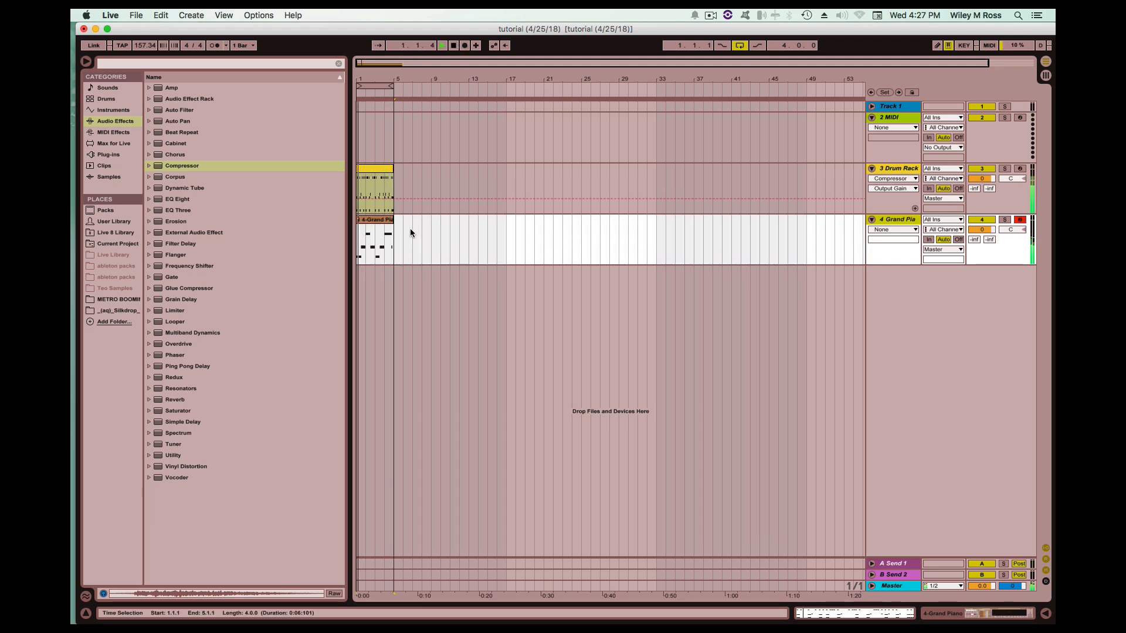
# Open the recorded Grand Piano clip, quantize all its notes and stop playback
pyautogui.doubleClick(381, 219)
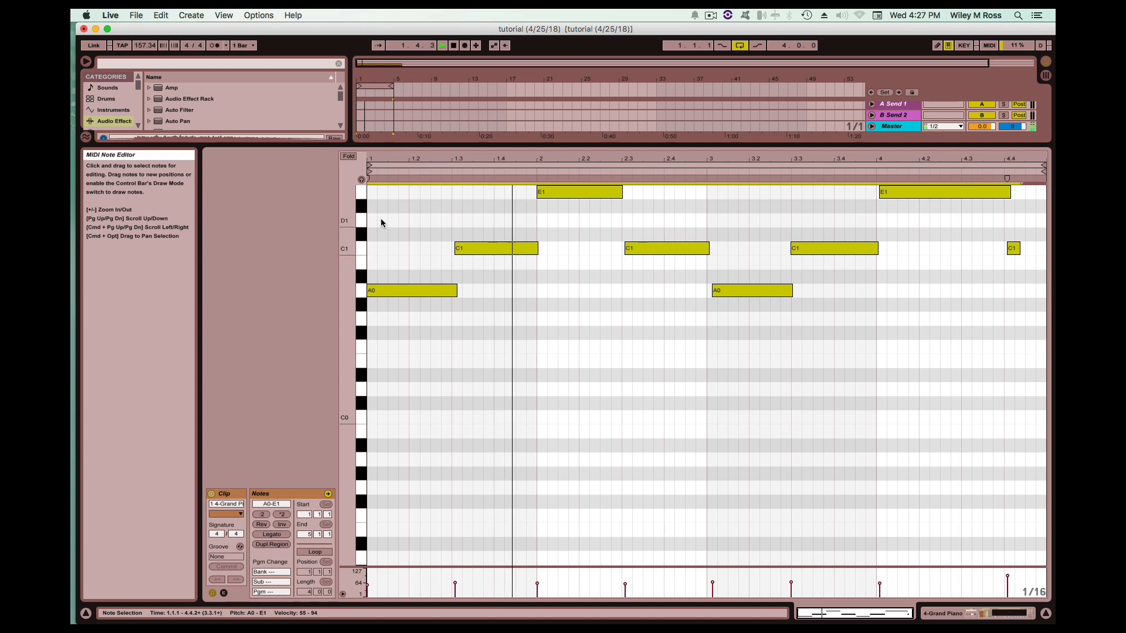
pyautogui.press('super+u')
pyautogui.press('space')
# Duplicate all the piano notes one octave higher, at A1, C2 and E2, and play the clip
pyautogui.scroll(5, 404, 284)
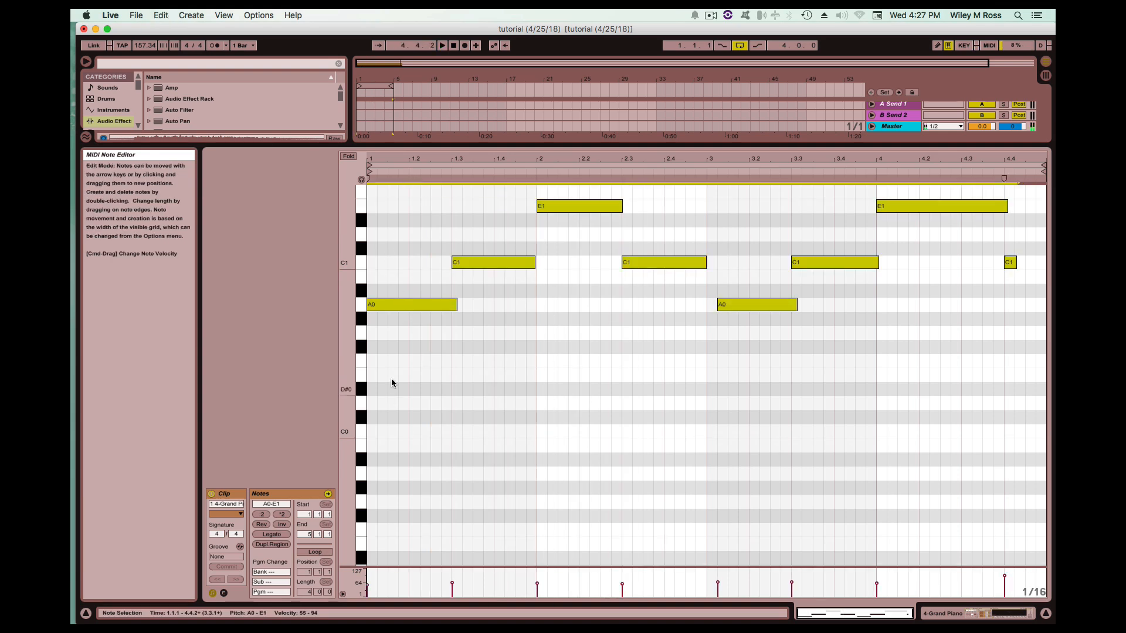
pyautogui.moveTo(391, 404); pyautogui.dragTo(393, 235)
pyautogui.scroll(7, 391, 233)
pyautogui.press('space')
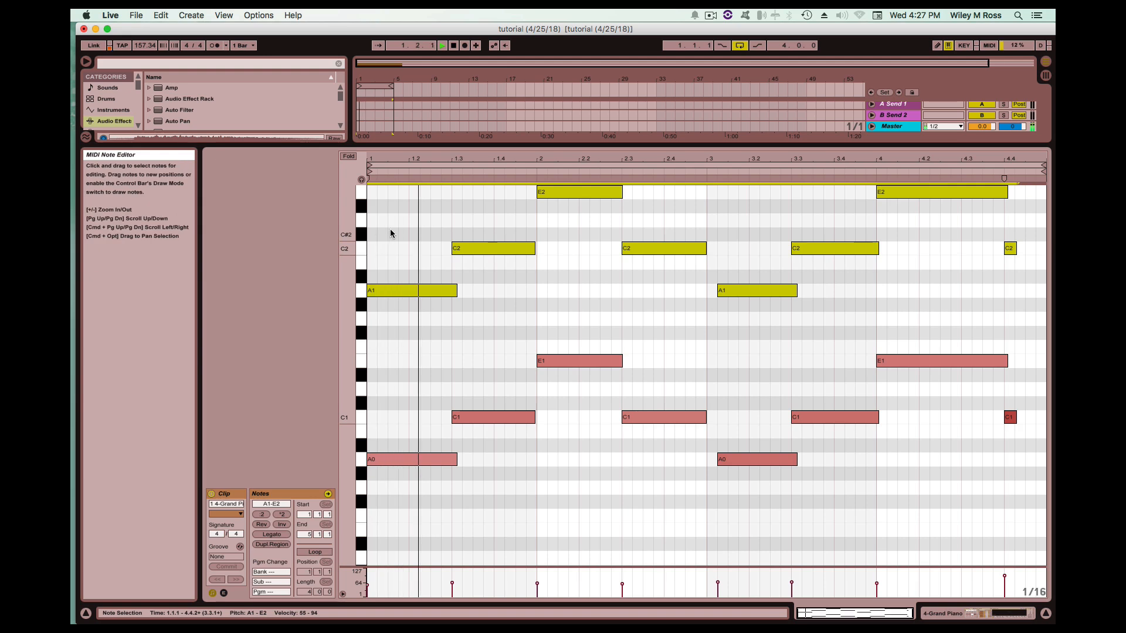
# Select all the piano notes and hide the velocity editor
pyautogui.press('super+a')
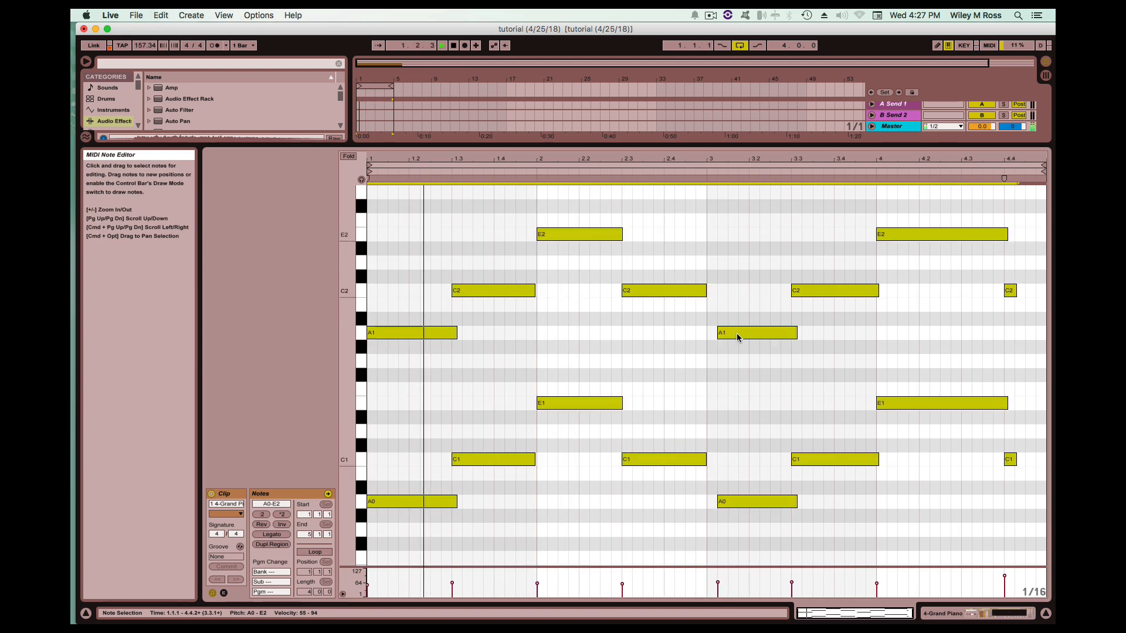
pyautogui.scroll(-3, 736, 335)
pyautogui.moveTo(753, 378); pyautogui.dragTo(749, 604)
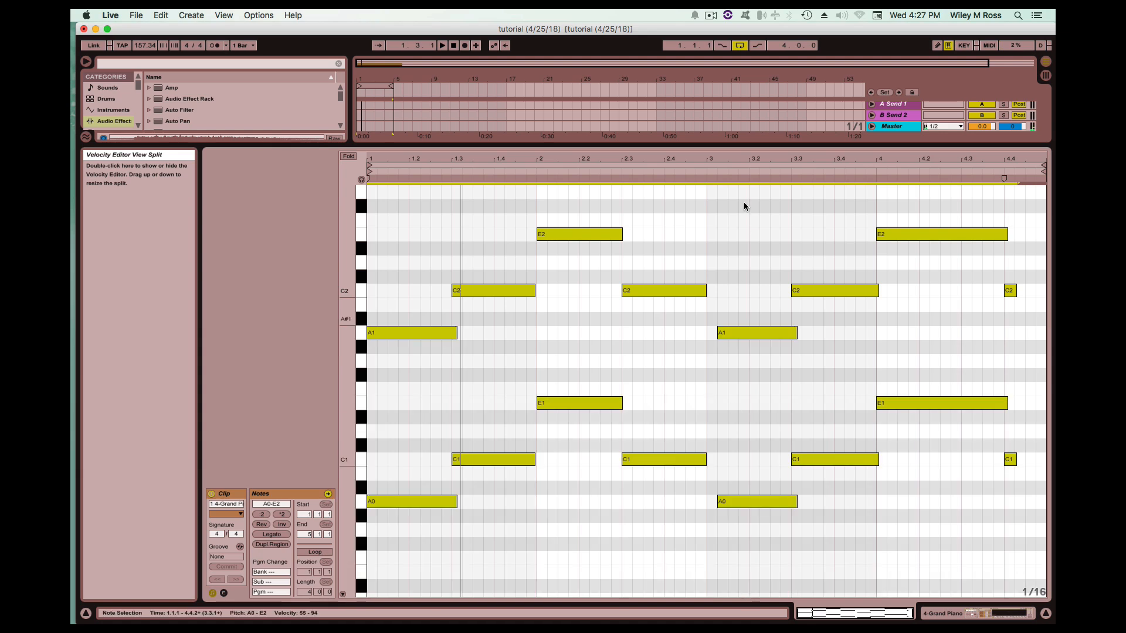
# Move the A0 and A1 notes near the start of bar 3 to 3.1.1 while the loop plays
pyautogui.moveTo(746, 252); pyautogui.dragTo(725, 586)
pyautogui.press('space')
pyautogui.moveTo(748, 503); pyautogui.dragTo(739, 506)
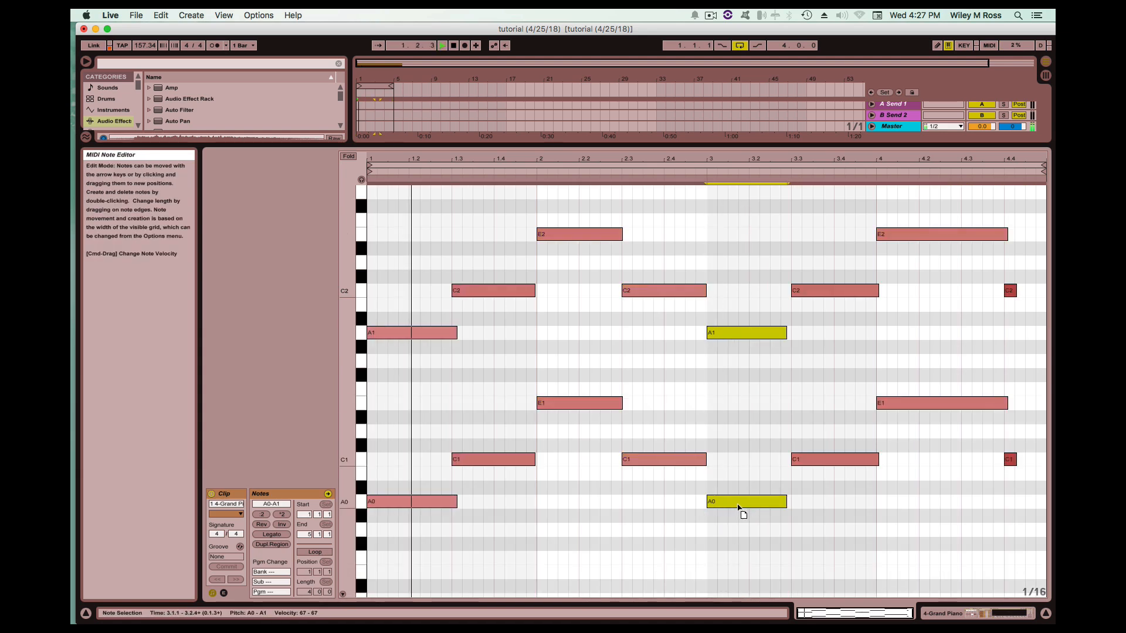
pyautogui.click(749, 453)
# Extend the last C1 and C2 notes at 4.4.1 towards the clip end and trim the E1 and E2 notes in bar 4 to 4.4.1
pyautogui.moveTo(1027, 490); pyautogui.dragTo(1015, 231)
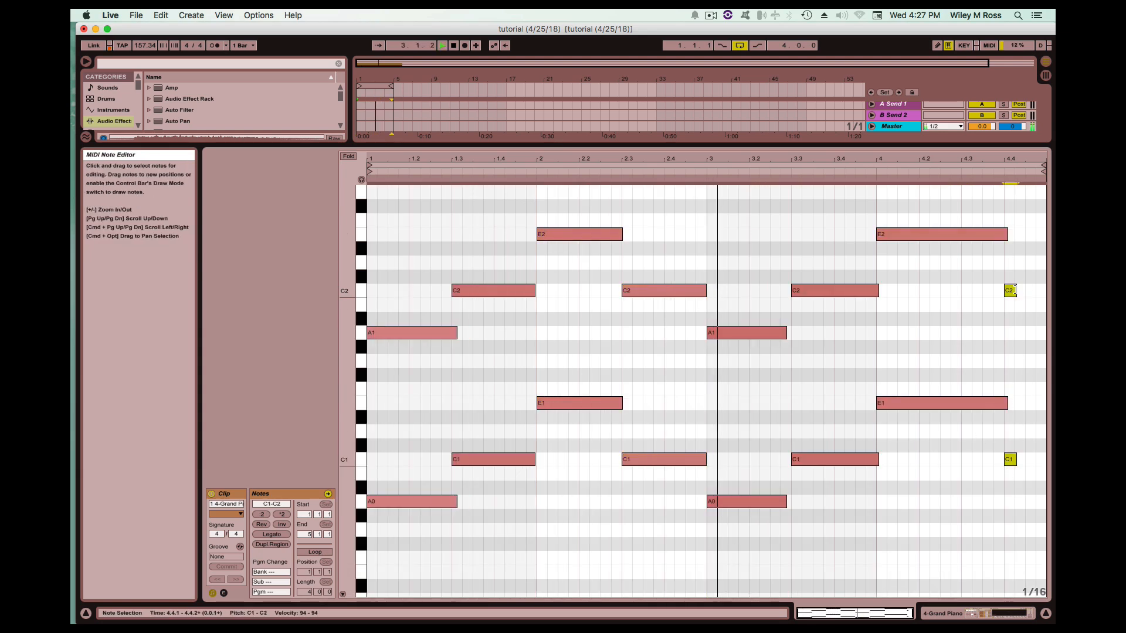
pyautogui.moveTo(1016, 289); pyautogui.dragTo(1043, 289)
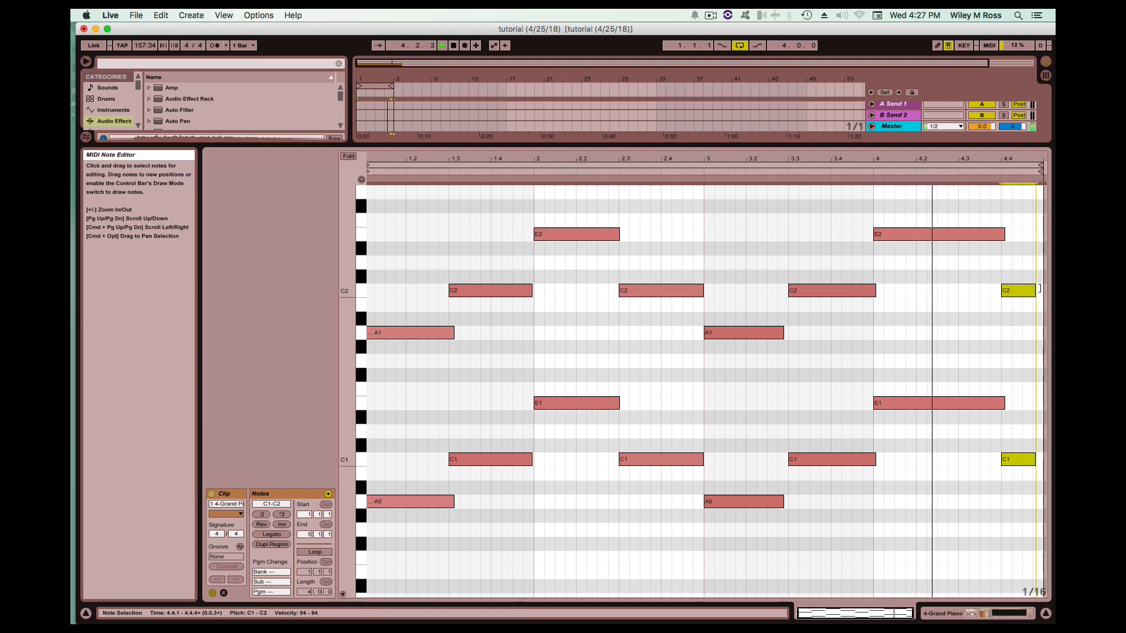
pyautogui.moveTo(1001, 221); pyautogui.dragTo(985, 473)
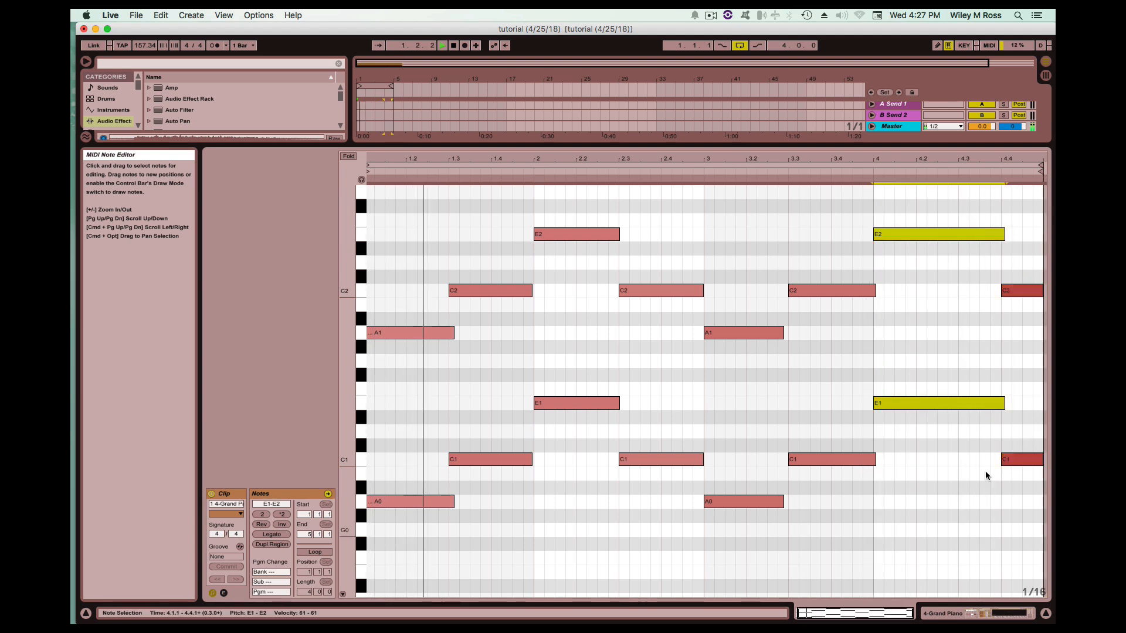
pyautogui.moveTo(1004, 403); pyautogui.dragTo(1001, 403)
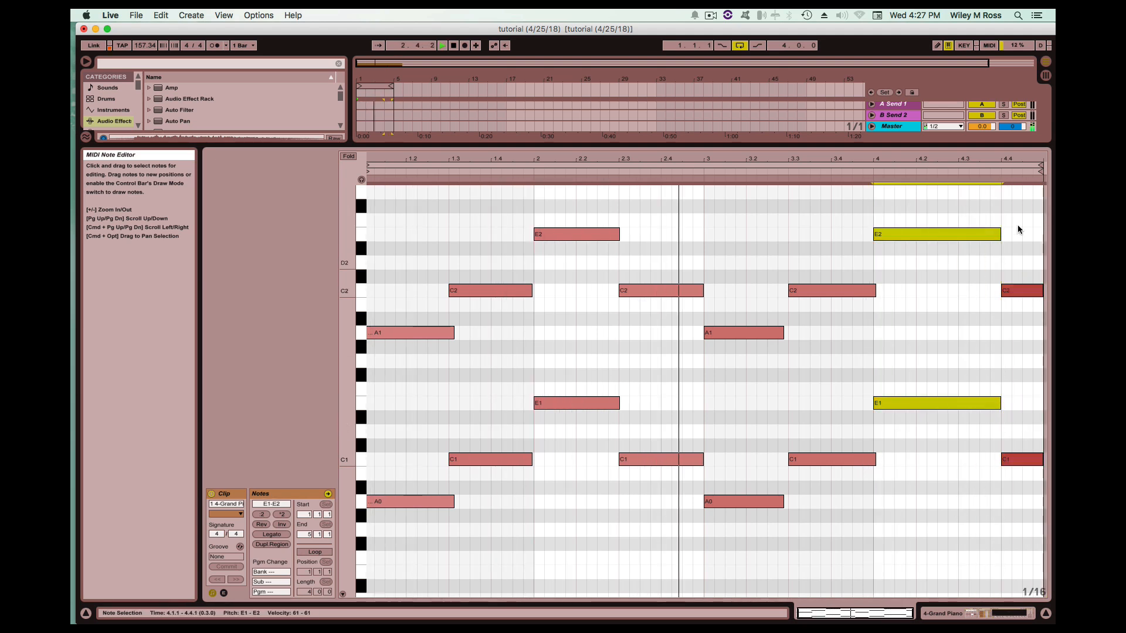
# Raise the C1 and C2 notes at 4.4.1 to E1 and E2, add C2 and C3 notes at 4.4.3, and stop playback
pyautogui.moveTo(1019, 223); pyautogui.dragTo(1018, 406)
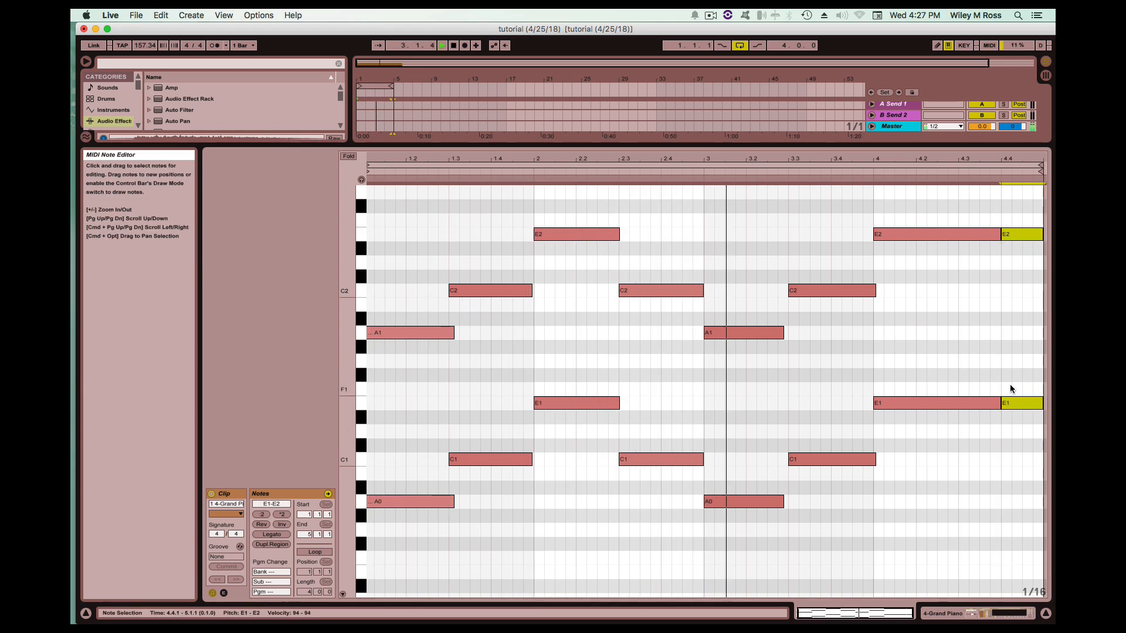
pyautogui.moveTo(1014, 403); pyautogui.dragTo(964, 541)
pyautogui.scroll(6, 991, 310)
pyautogui.click(931, 536)
pyautogui.press('space')
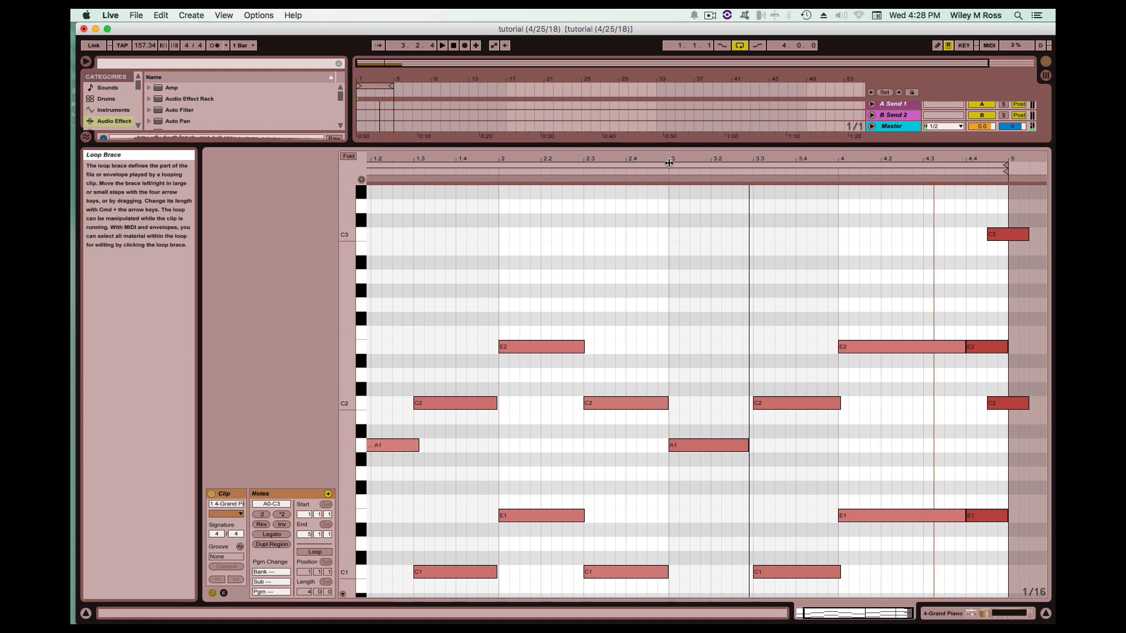
pyautogui.press('super+alt+l')
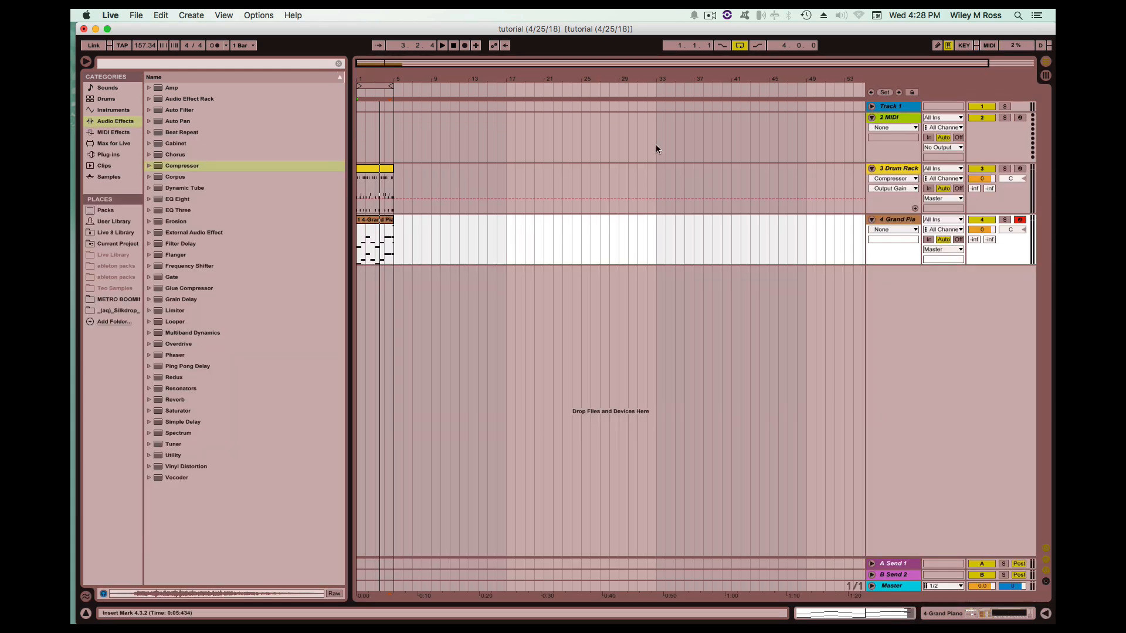
pyautogui.doubleClick(370, 219)
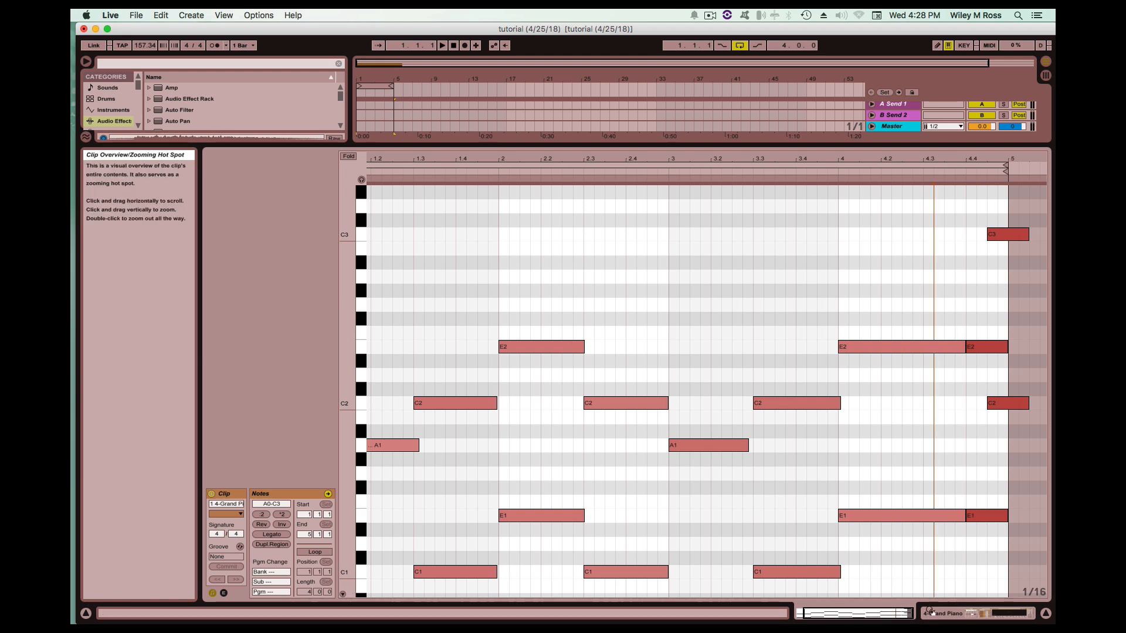
pyautogui.scroll(-3, 537, 387)
pyautogui.scroll(6, 546, 352)
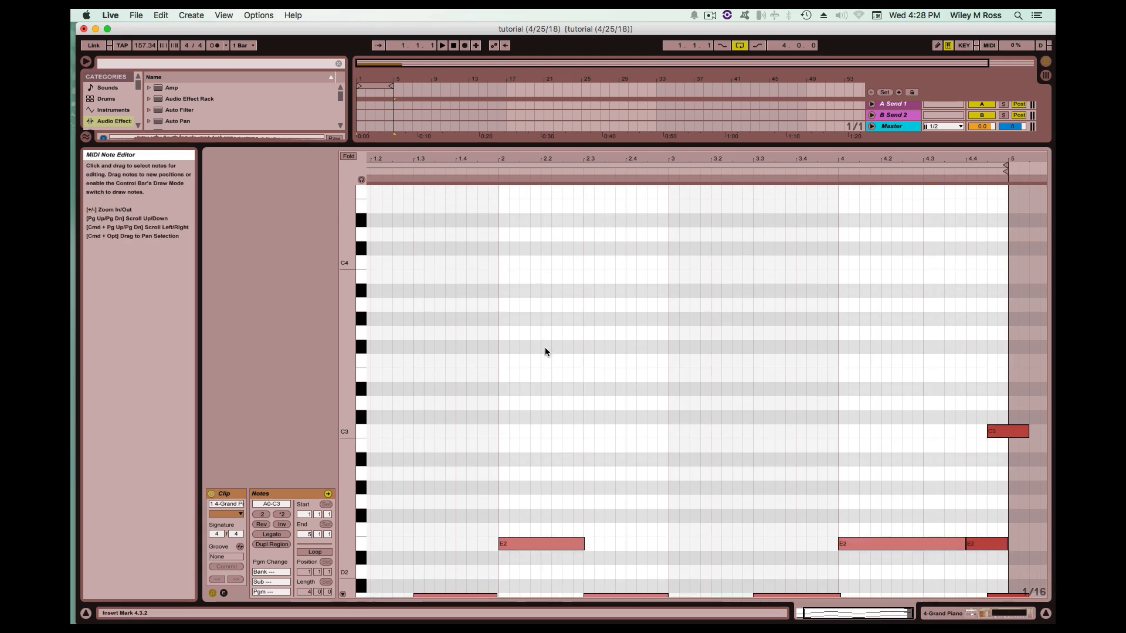
pyautogui.doubleClick(569, 144)
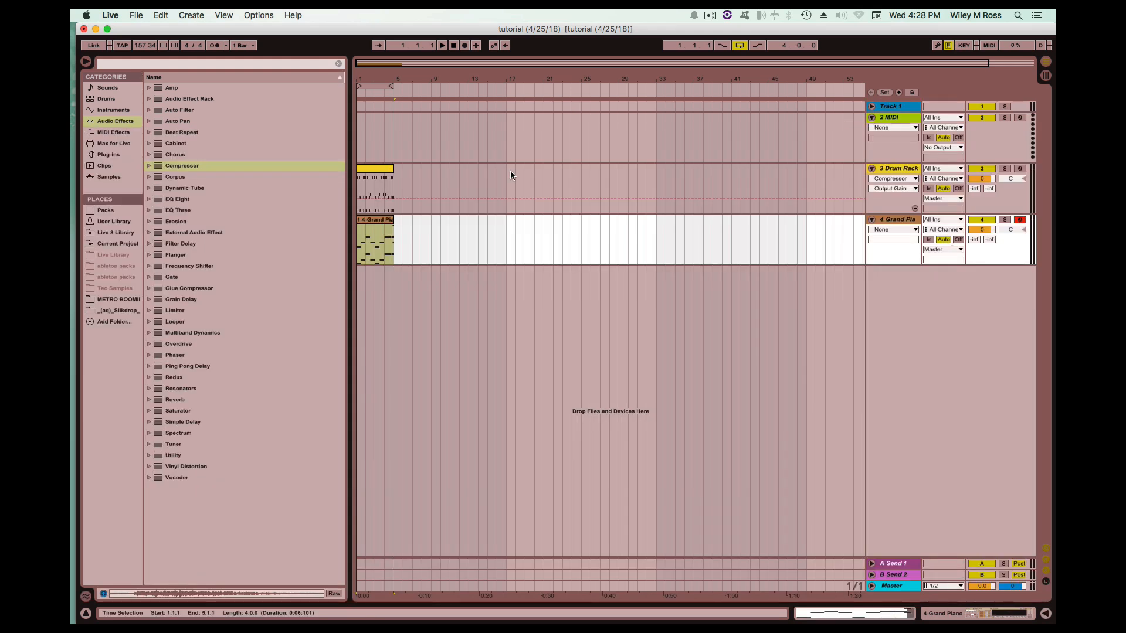
pyautogui.doubleClick(379, 220)
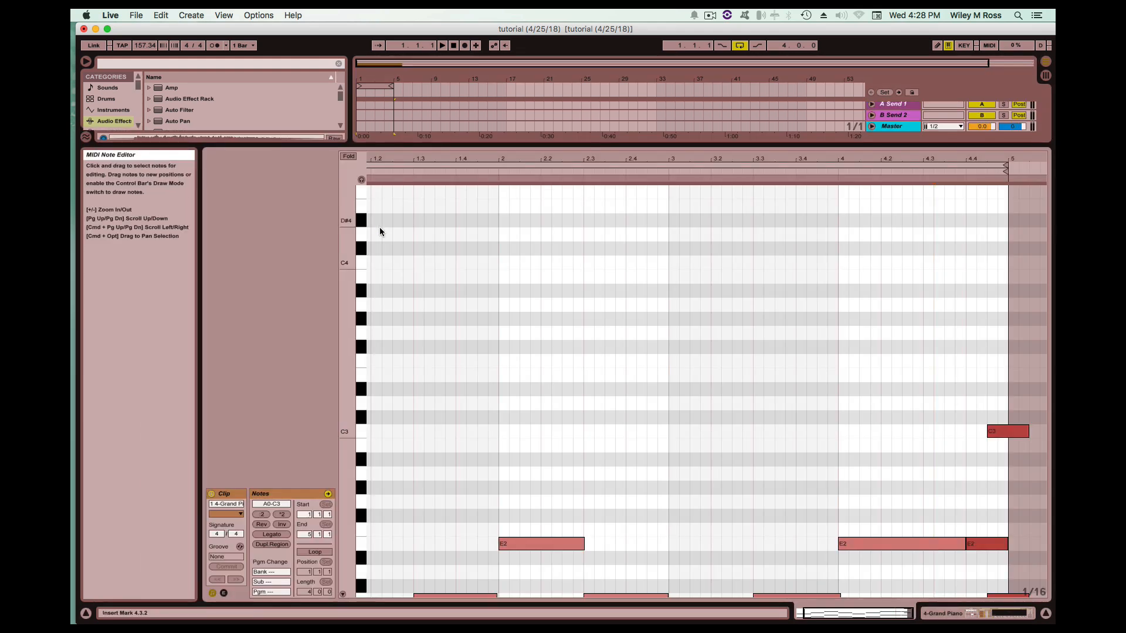
# Show the velocity editor for the Grand Piano clip and enlarge it
pyautogui.doubleClick(359, 600)
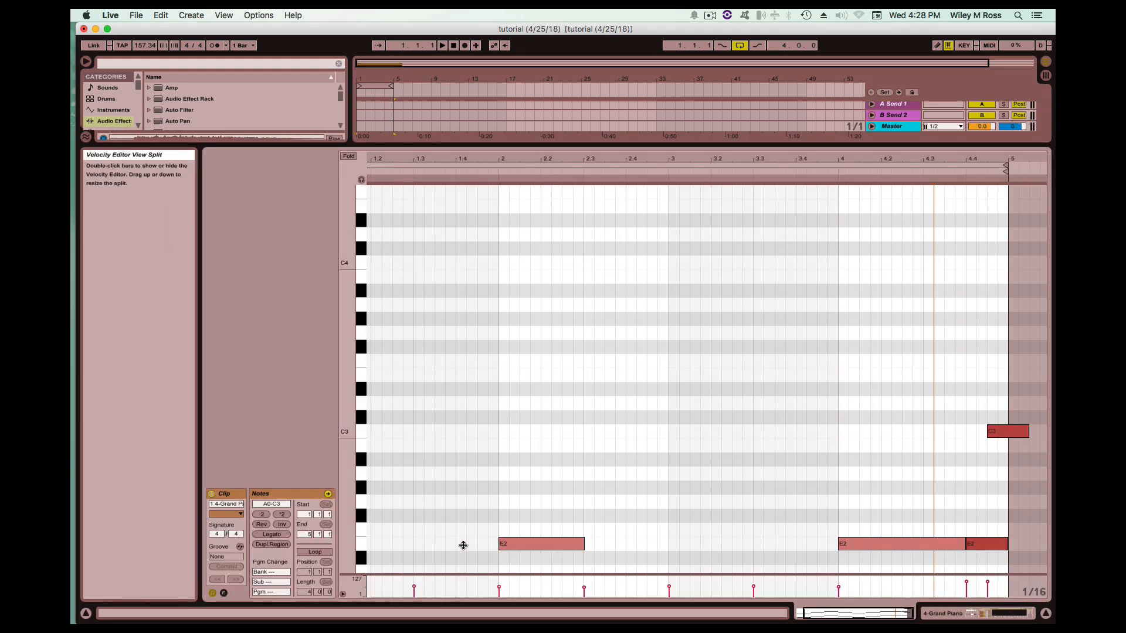
pyautogui.moveTo(463, 545); pyautogui.dragTo(463, 494)
pyautogui.scroll(-3, 933, 247)
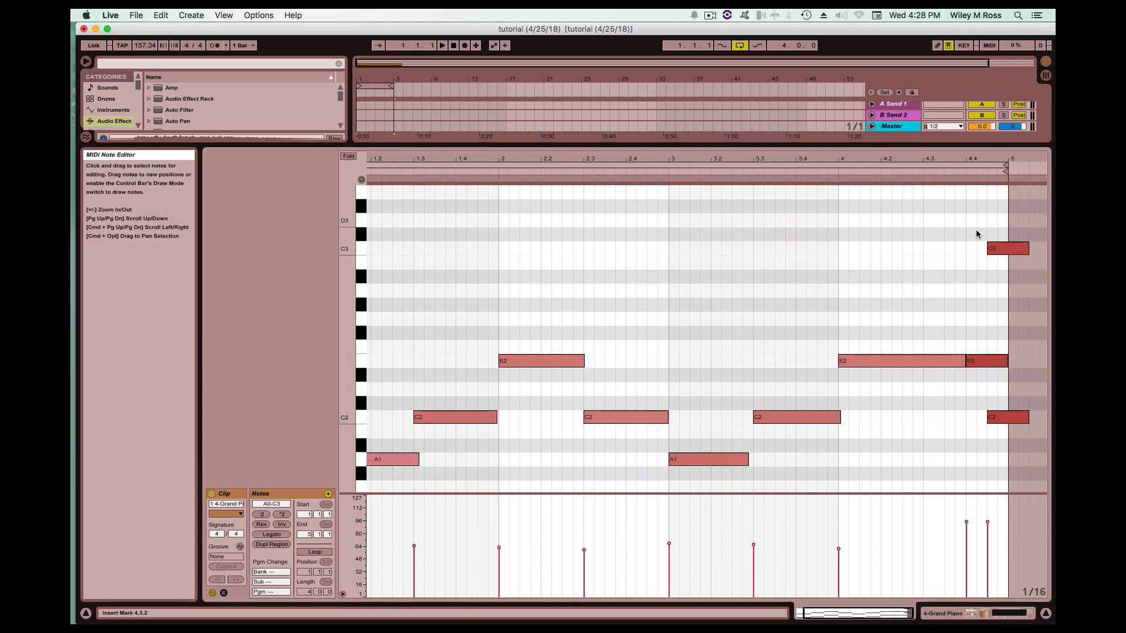
# Lower the velocity of the C2 and C3 notes at 4.4.3 to 36 and play the loop
pyautogui.moveTo(979, 212); pyautogui.dragTo(1053, 527)
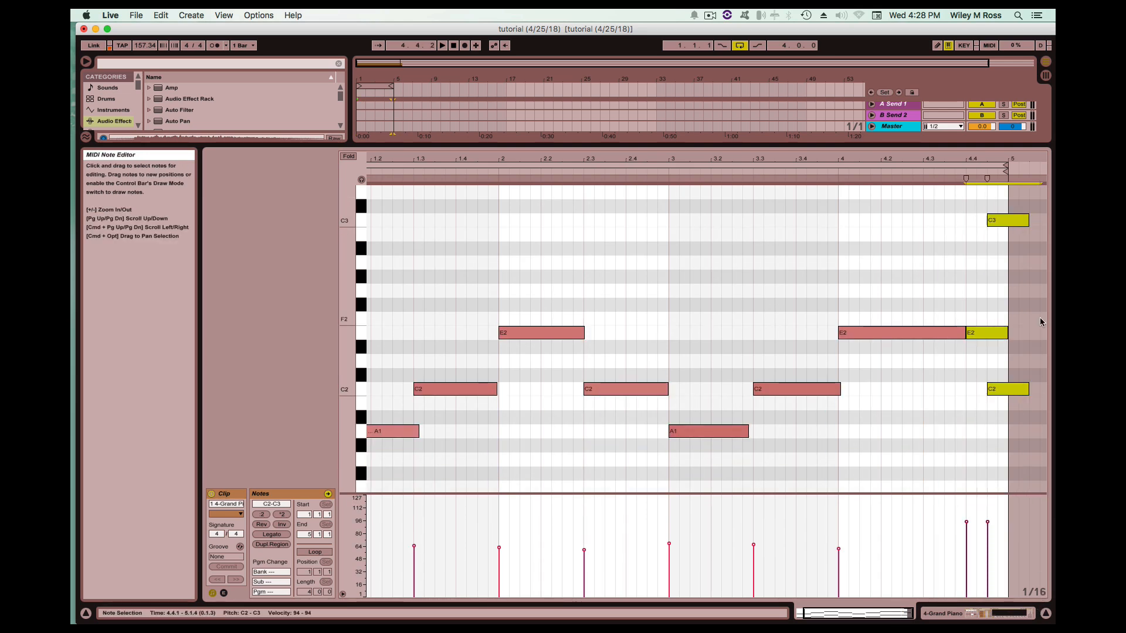
pyautogui.scroll(-4, 1041, 322)
pyautogui.scroll(4, 976, 240)
pyautogui.moveTo(978, 204); pyautogui.dragTo(1010, 241)
pyautogui.click(1007, 427)
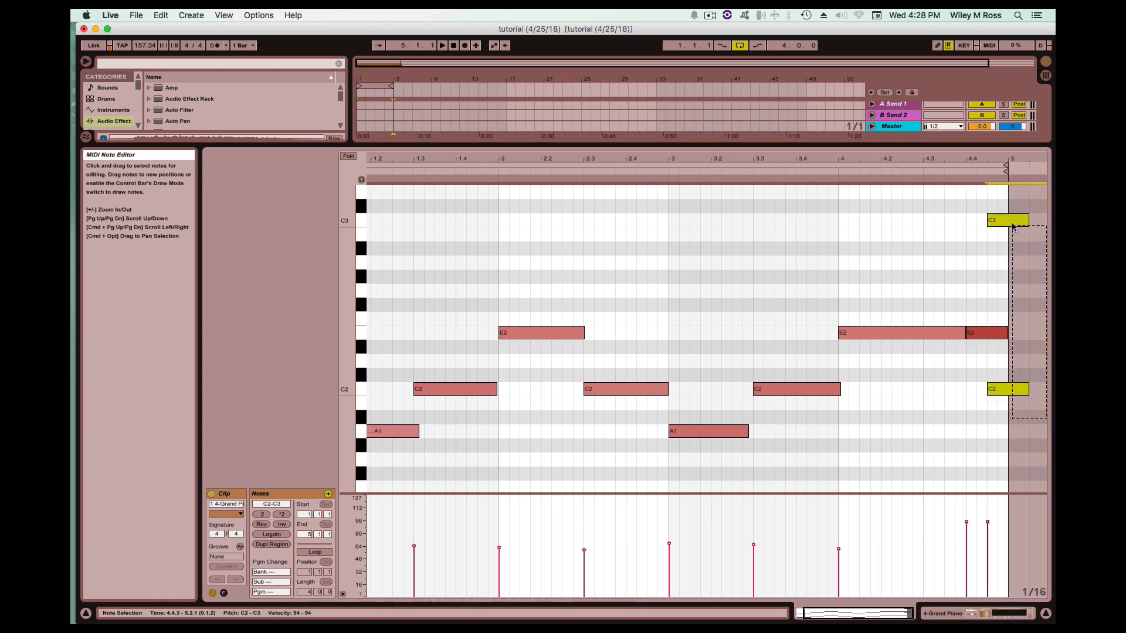
pyautogui.click(988, 523)
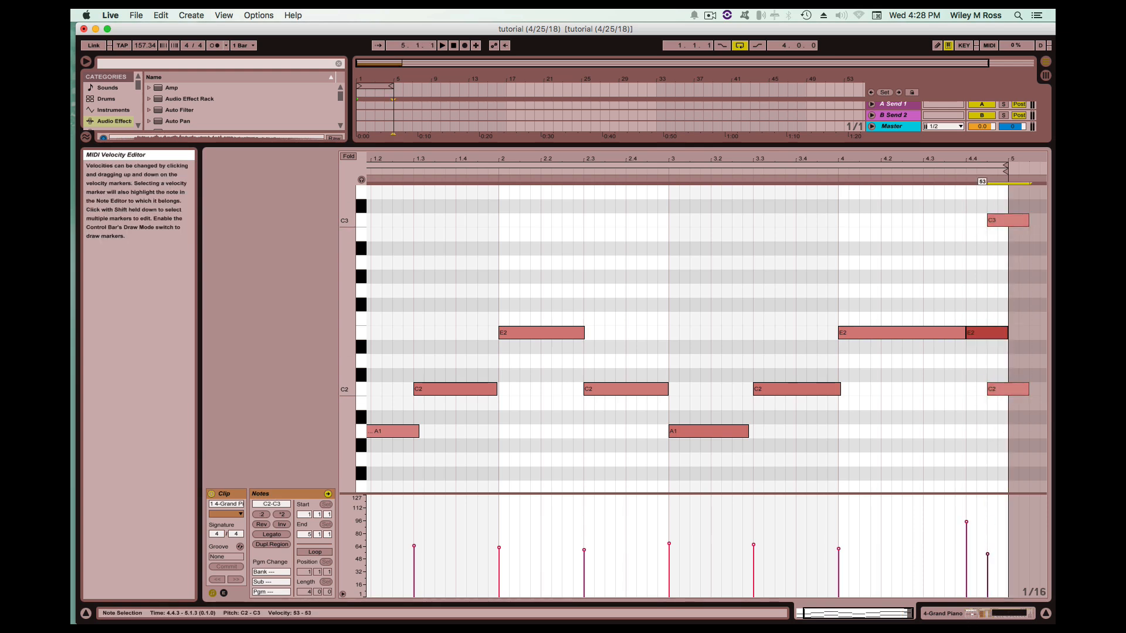
pyautogui.scroll(-6, 977, 242)
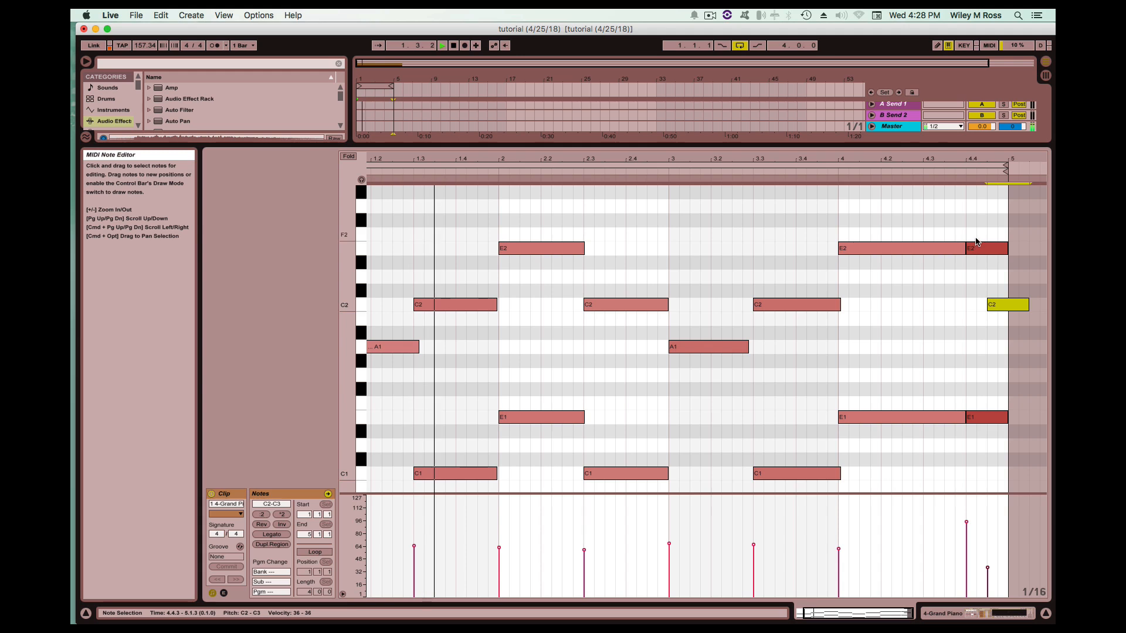
# Lower the velocity of the E1 and E2 notes at 4.4.1 to 38
pyautogui.moveTo(975, 233); pyautogui.dragTo(966, 474)
pyautogui.moveTo(968, 521); pyautogui.dragTo(967, 567)
pyautogui.click(913, 376)
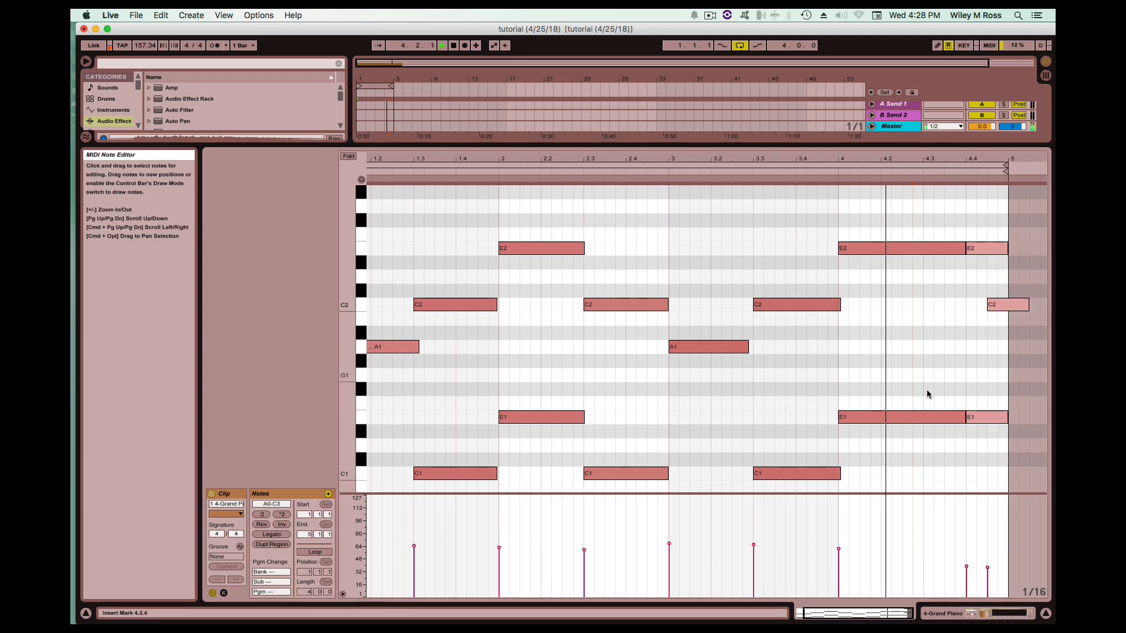
# Shorten the E1 and E2 notes at bar 4 to end at 4.3.1 and copy the E1 and E2 notes from 4.4.1 to 4.3.1
pyautogui.moveTo(951, 215); pyautogui.dragTo(922, 421)
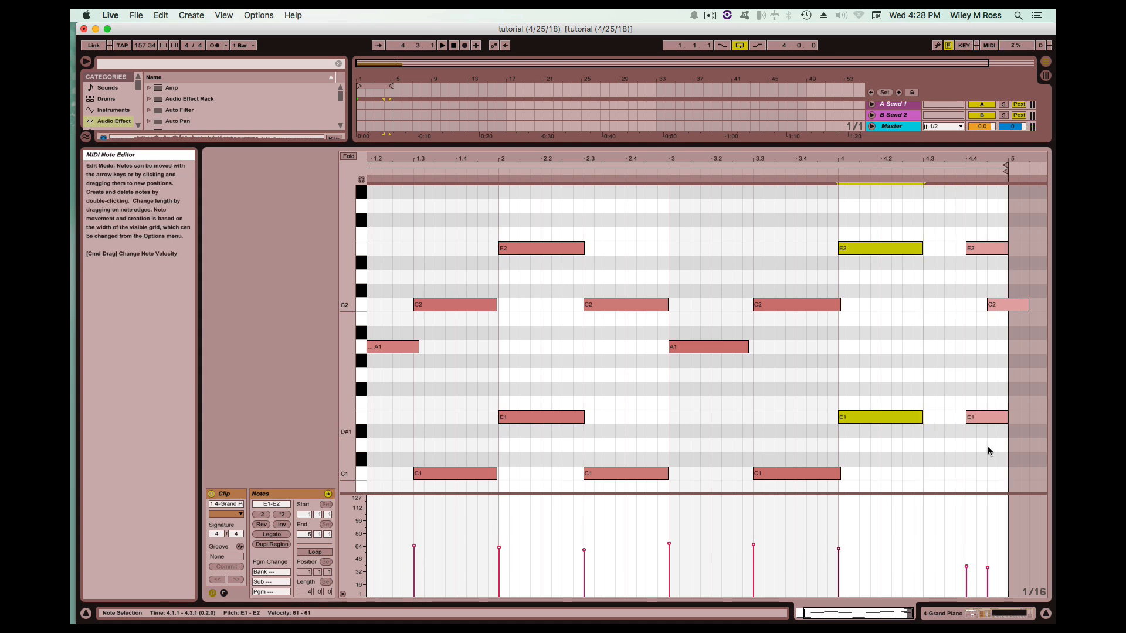
pyautogui.moveTo(988, 452); pyautogui.dragTo(983, 260)
pyautogui.click(972, 333)
pyautogui.moveTo(968, 216); pyautogui.dragTo(978, 426)
# Raise the velocities of the piano notes from 4.3.1 to the clip end to between 61 and 66
pyautogui.moveTo(976, 419); pyautogui.dragTo(1031, 237)
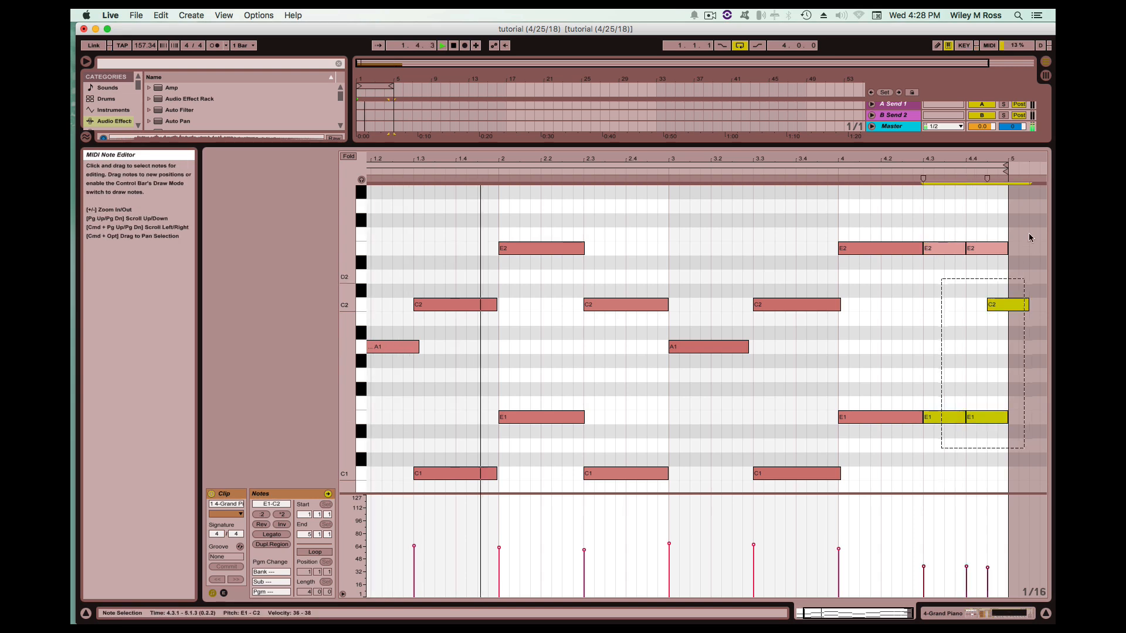
pyautogui.moveTo(988, 567); pyautogui.dragTo(987, 548)
pyautogui.click(990, 552)
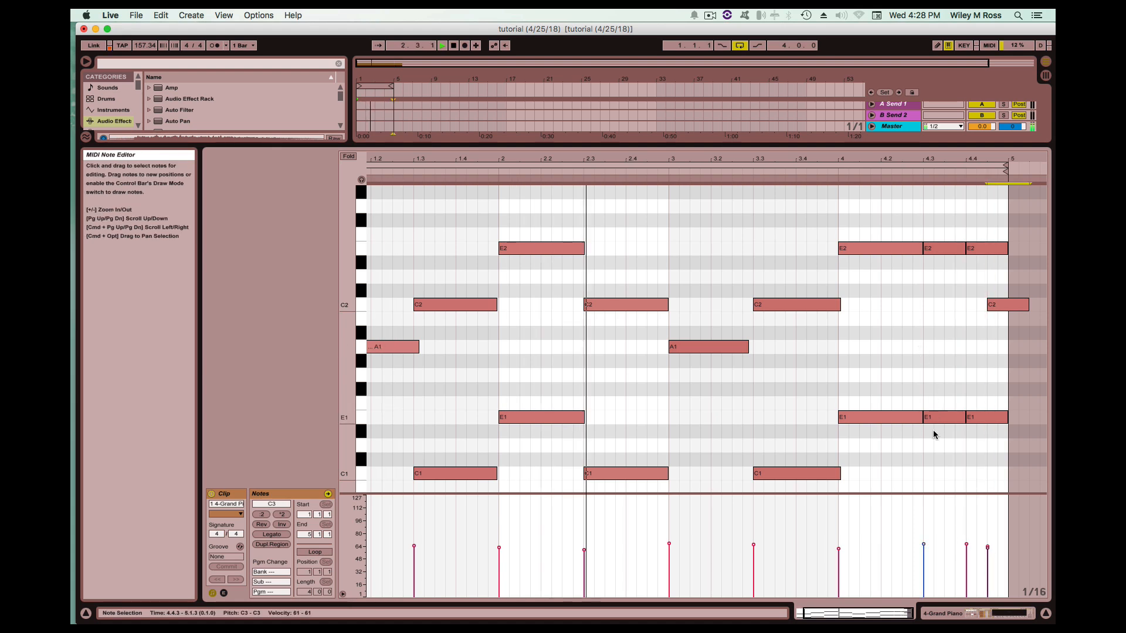
# Transpose the E1 and E2 notes at 4.3.1 to A1 and A2 and move them to start at 4.2.3
pyautogui.moveTo(933, 434); pyautogui.dragTo(935, 247)
pyautogui.scroll(3, 935, 245)
pyautogui.moveTo(934, 334); pyautogui.dragTo(936, 264)
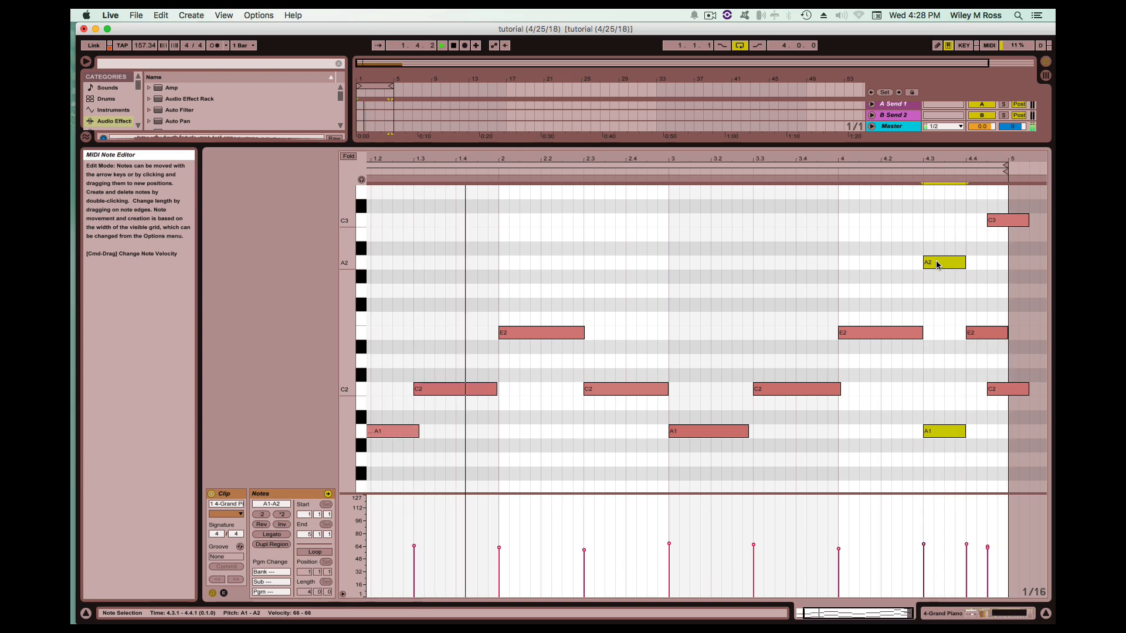
pyautogui.moveTo(937, 266); pyautogui.dragTo(917, 270)
# Trim the E1 and E2 notes at bar 4 to end at 4.2.3 and extend the A1 and A2 notes to 4.4.1
pyautogui.scroll(-3, 863, 242)
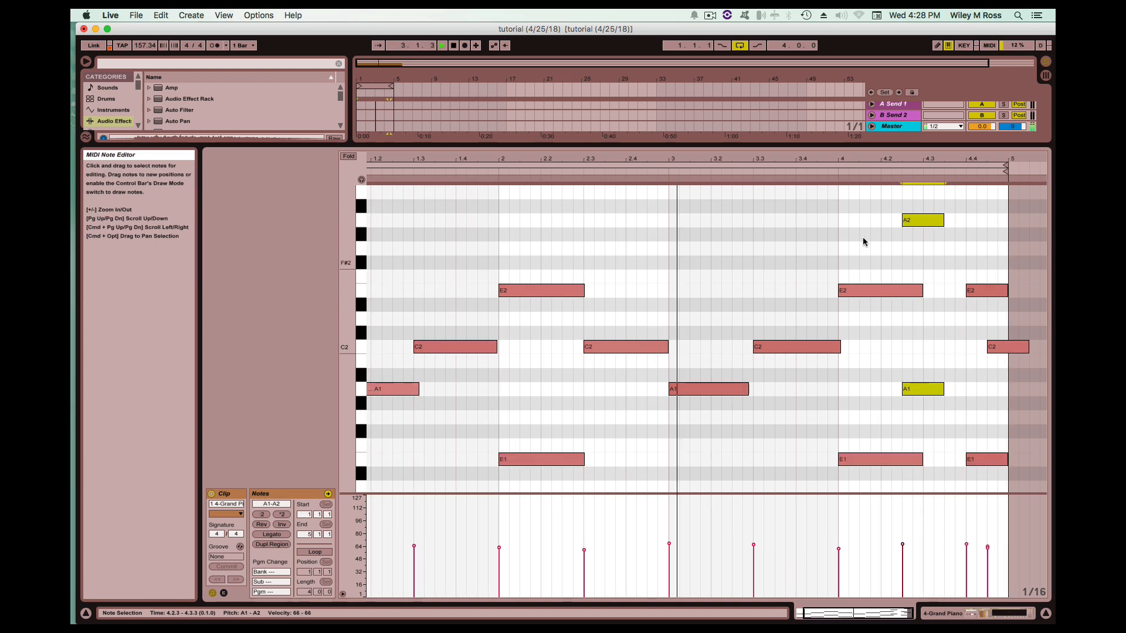
pyautogui.moveTo(864, 242); pyautogui.dragTo(865, 512)
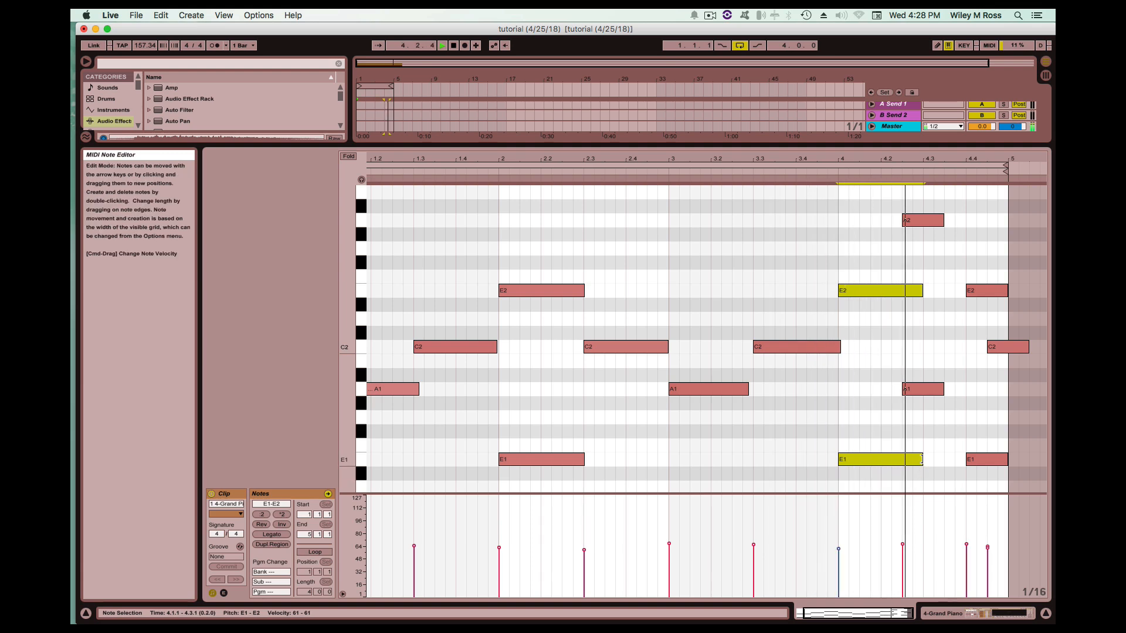
pyautogui.moveTo(922, 460); pyautogui.dragTo(966, 219)
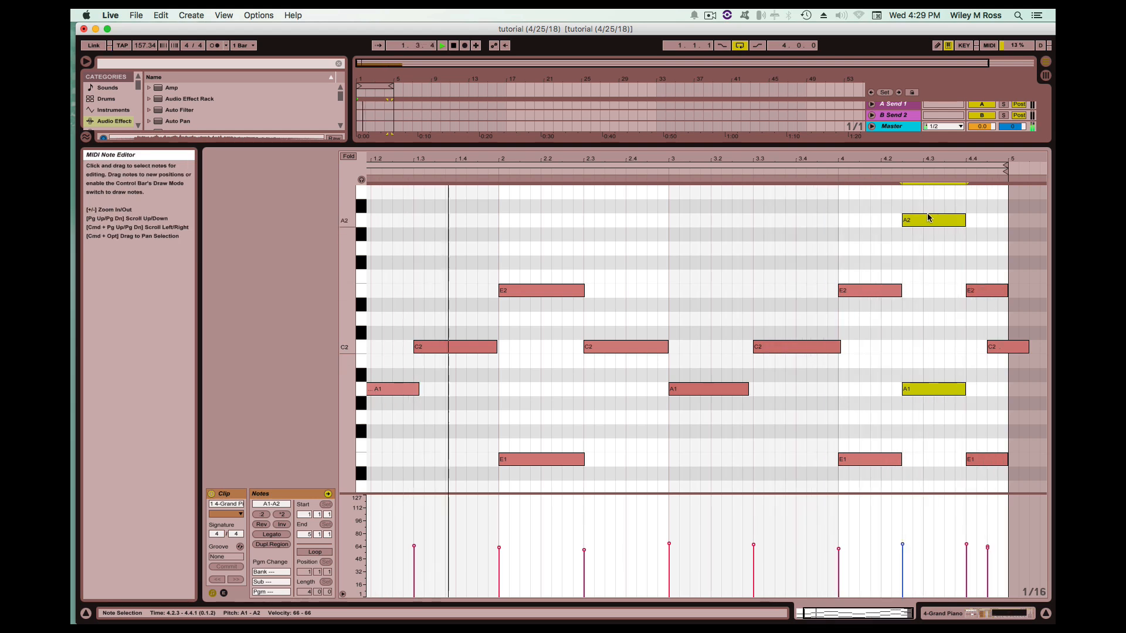
# Start the A1 and A2 notes at 4.2.1 where the preceding E notes end, and trim the last E1 and E2 notes to 4.4.3
pyautogui.moveTo(922, 221); pyautogui.dragTo(987, 419)
pyautogui.scroll(-2, 974, 229)
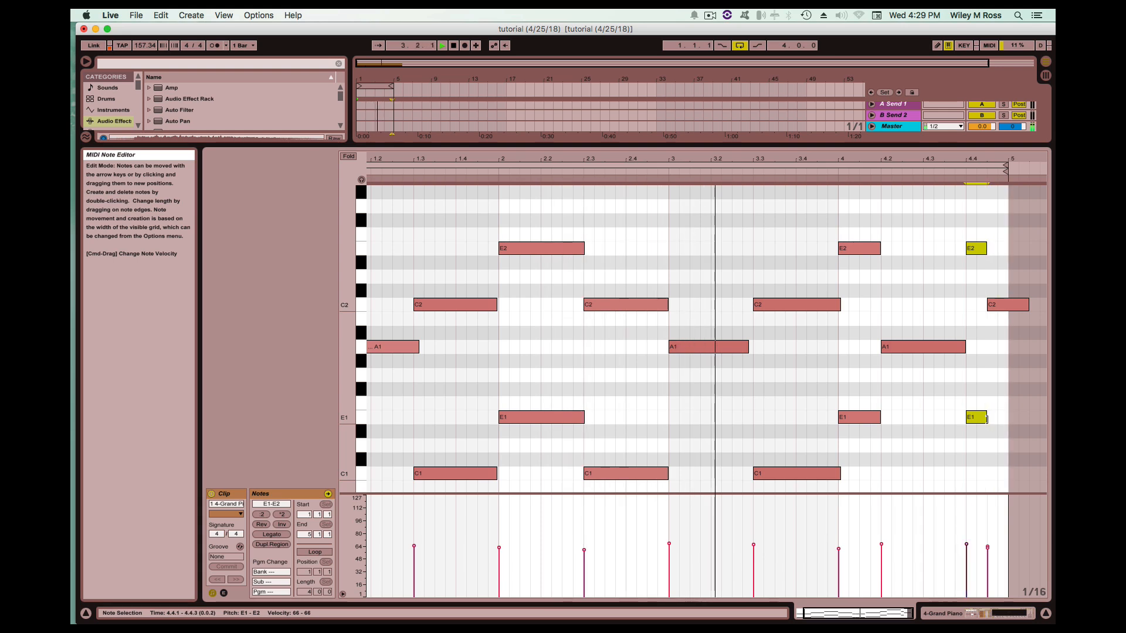
pyautogui.press('super+alt+l')
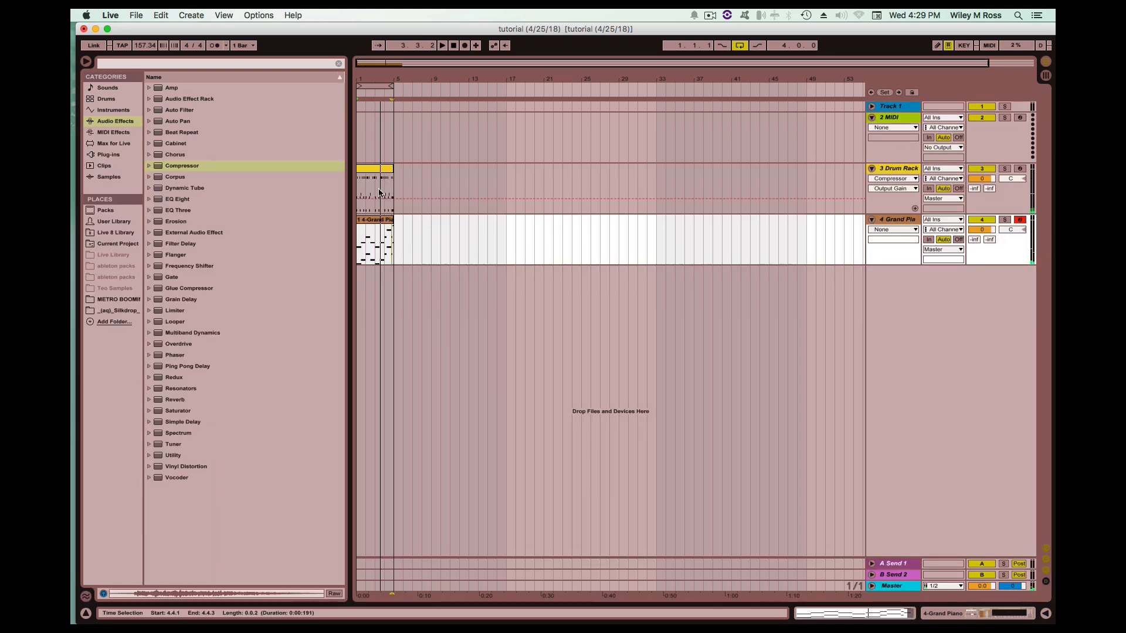
# Preview samples in the METRO BOOMIN folder and load BOOMIN HAT 1.wav onto the A1 pad of the Drum Rack
pyautogui.click(118, 299)
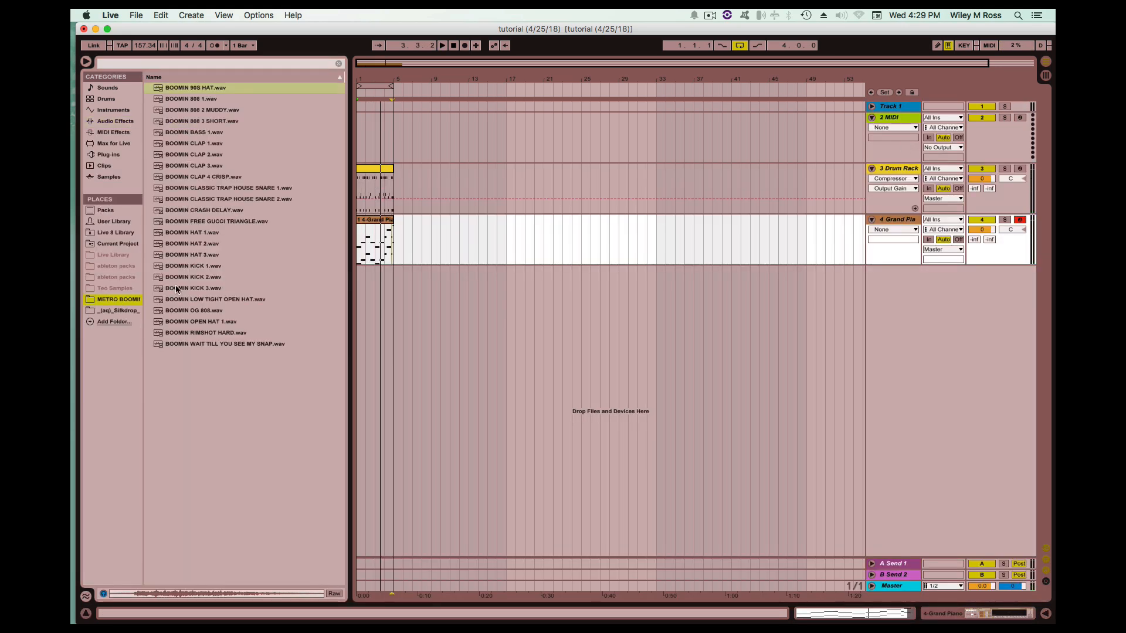
pyautogui.click(182, 277)
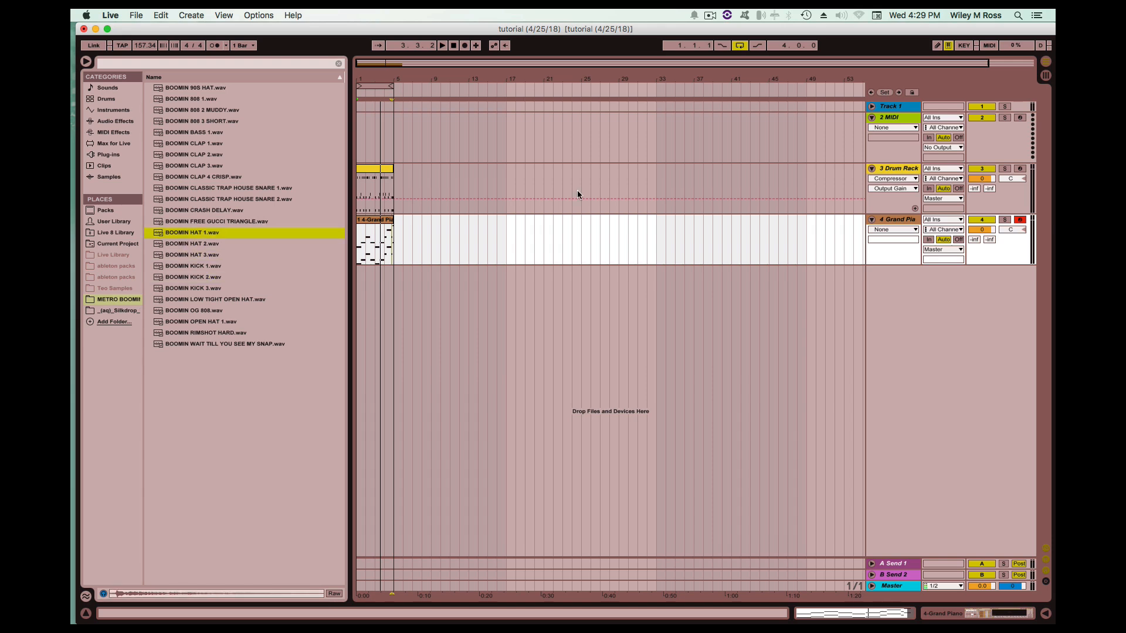
pyautogui.doubleClick(897, 169)
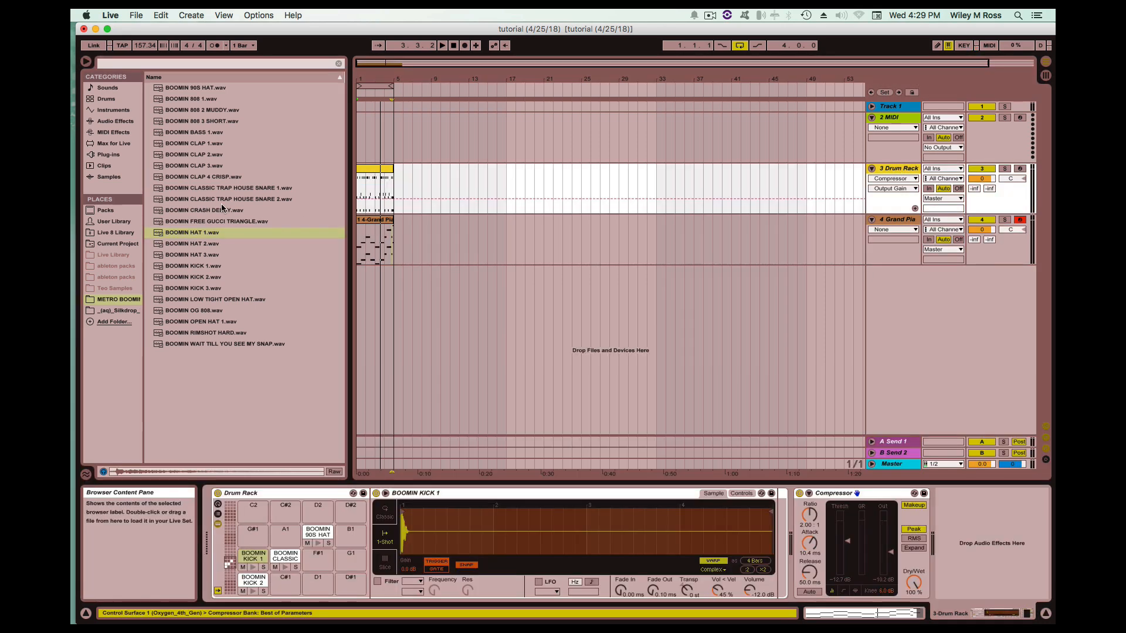
pyautogui.click(193, 234)
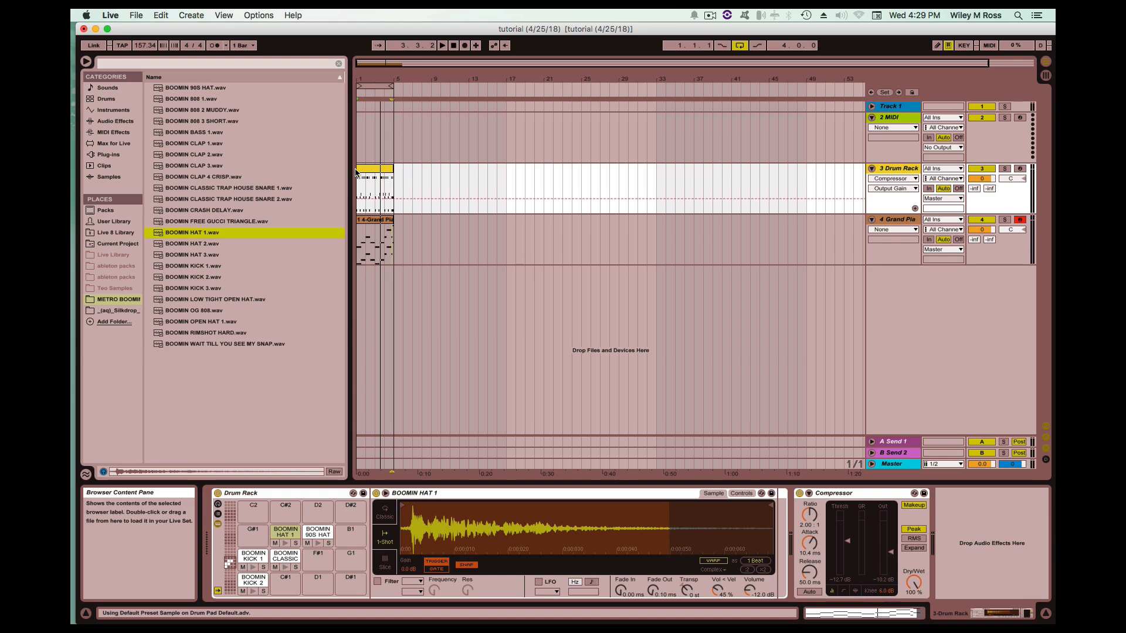
# Fill the BOOMIN HAT 1 row of the drum clip with 1/16 notes at velocity 1 across all four bars and play the loop
pyautogui.doubleClick(375, 169)
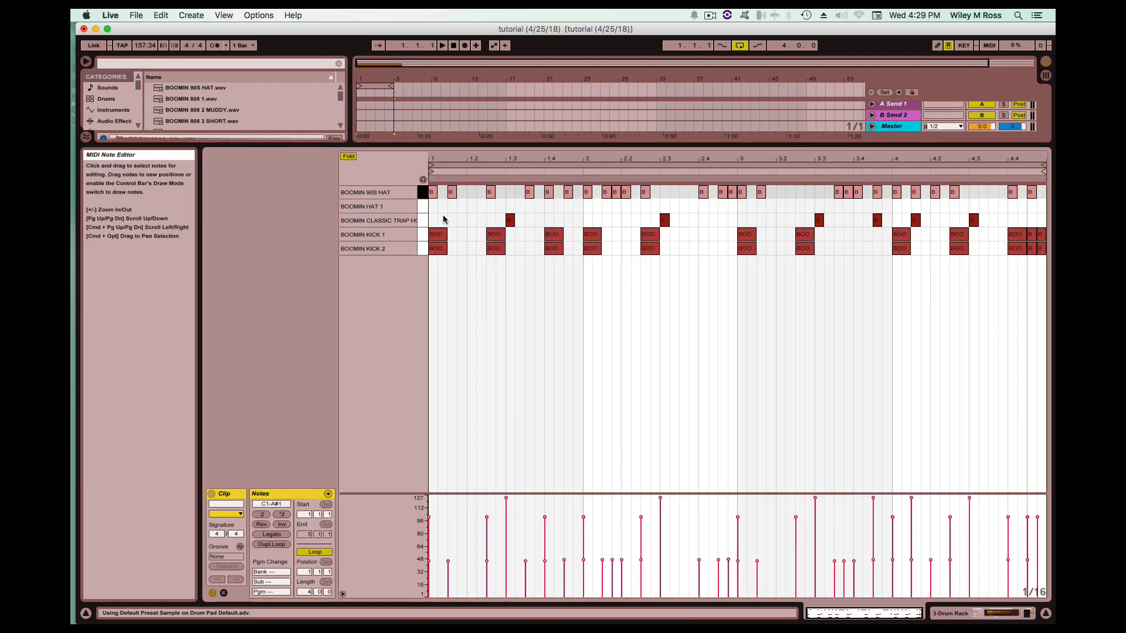
pyautogui.moveTo(433, 208); pyautogui.dragTo(1043, 191)
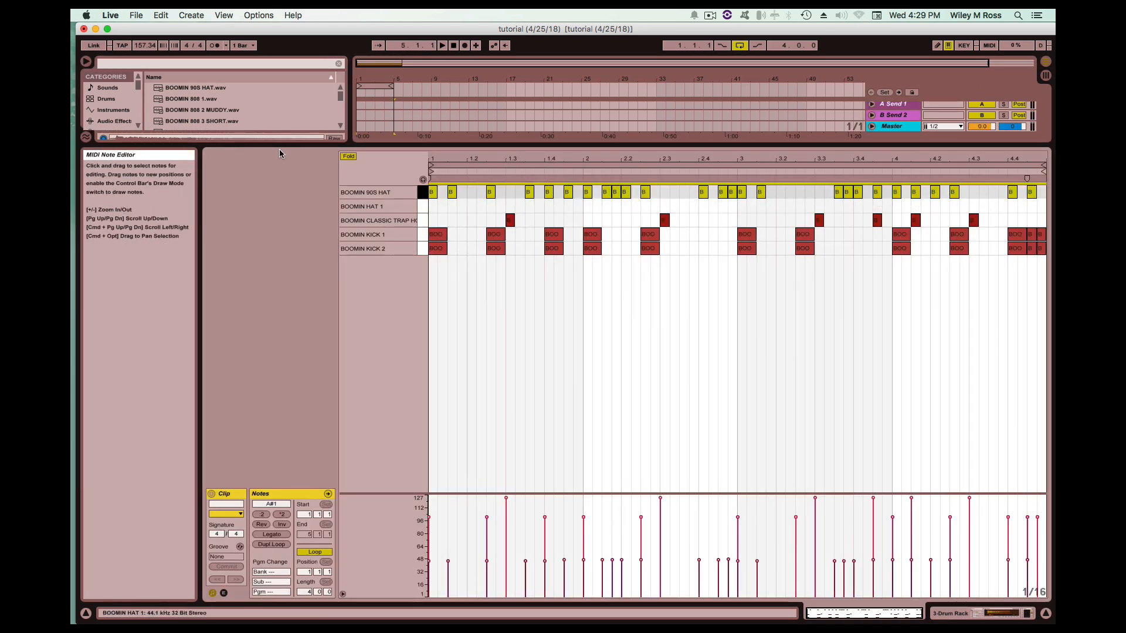
pyautogui.click(435, 215)
pyautogui.moveTo(434, 202)
pyautogui.mouseDown()
pyautogui.moveTo(544, 458)
pyautogui.moveTo(1044, 463)
pyautogui.mouseUp()
pyautogui.press('space')
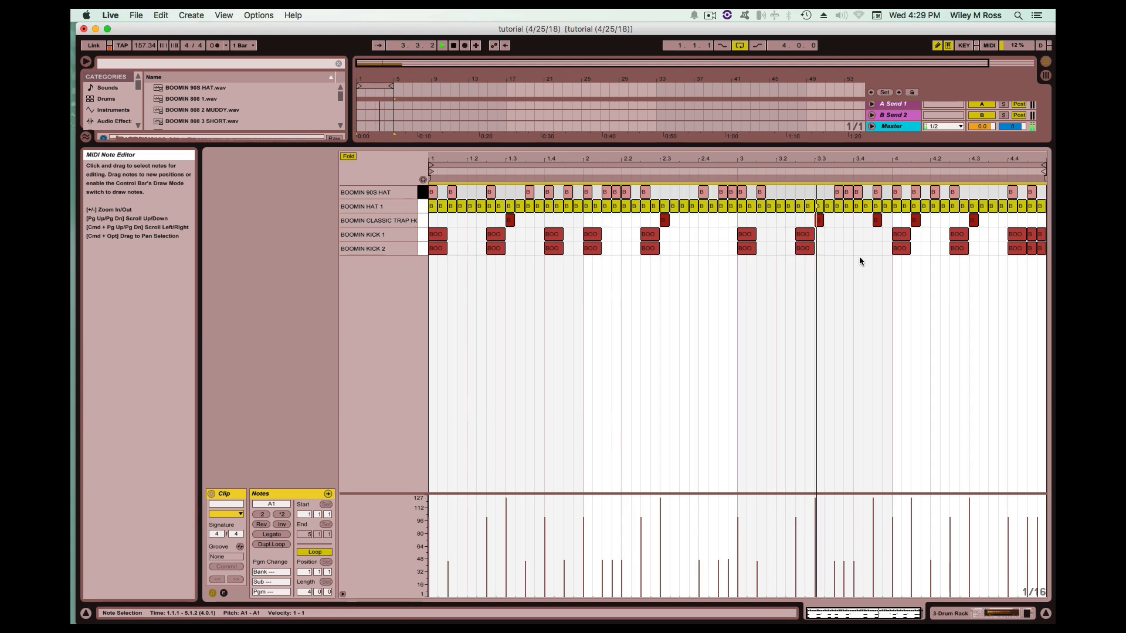
pyautogui.doubleClick(760, 146)
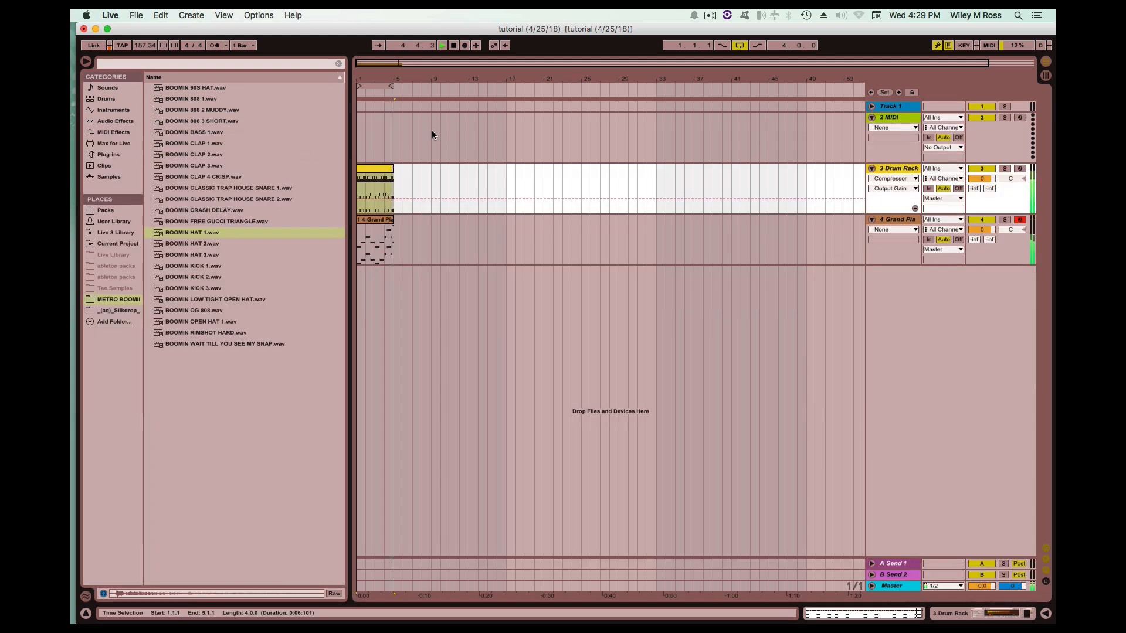
# Save the set and add an empty Simpler instrument on a new MIDI track below Grand Piano, with the track unfolded
pyautogui.click(374, 142)
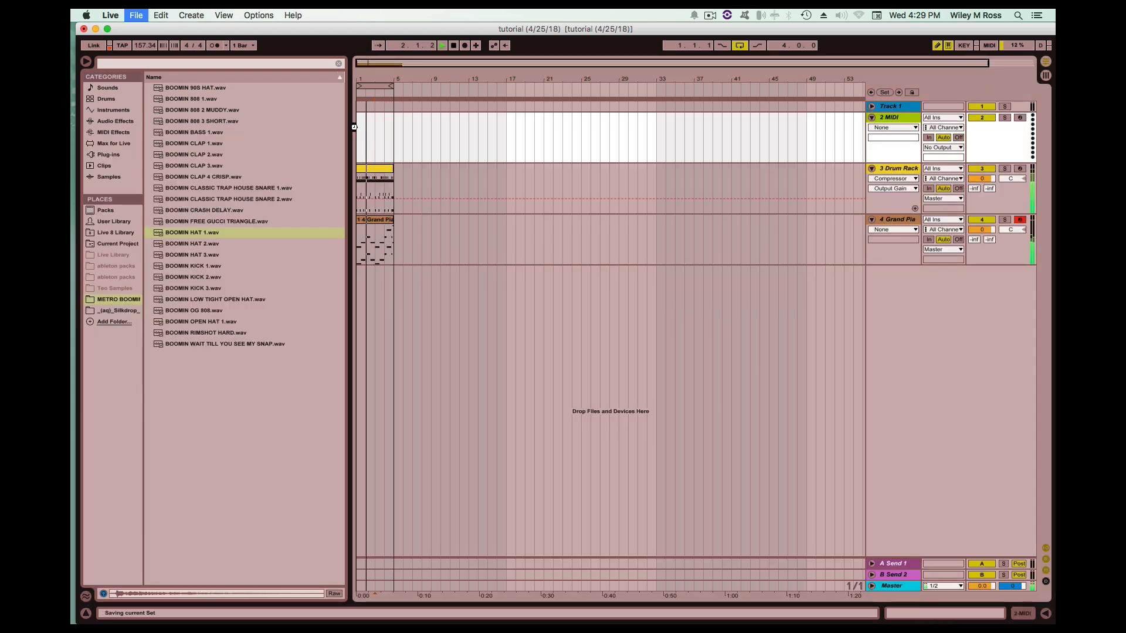
pyautogui.click(114, 110)
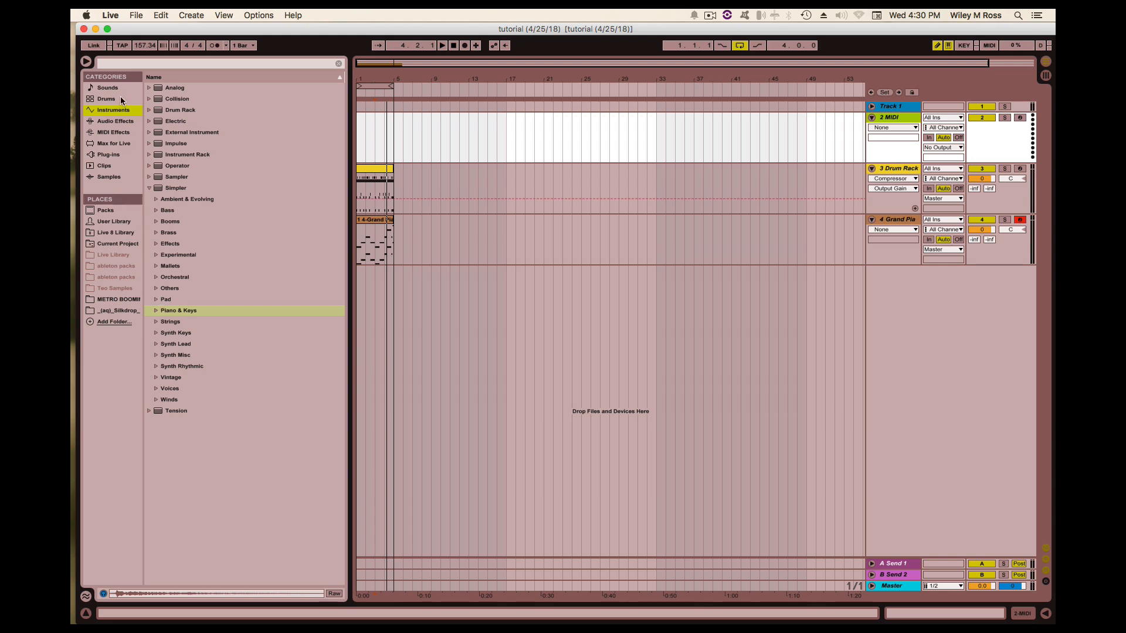
pyautogui.click(726, 14)
pyautogui.moveTo(164, 188); pyautogui.dragTo(408, 217)
pyautogui.moveTo(490, 321); pyautogui.dragTo(442, 325)
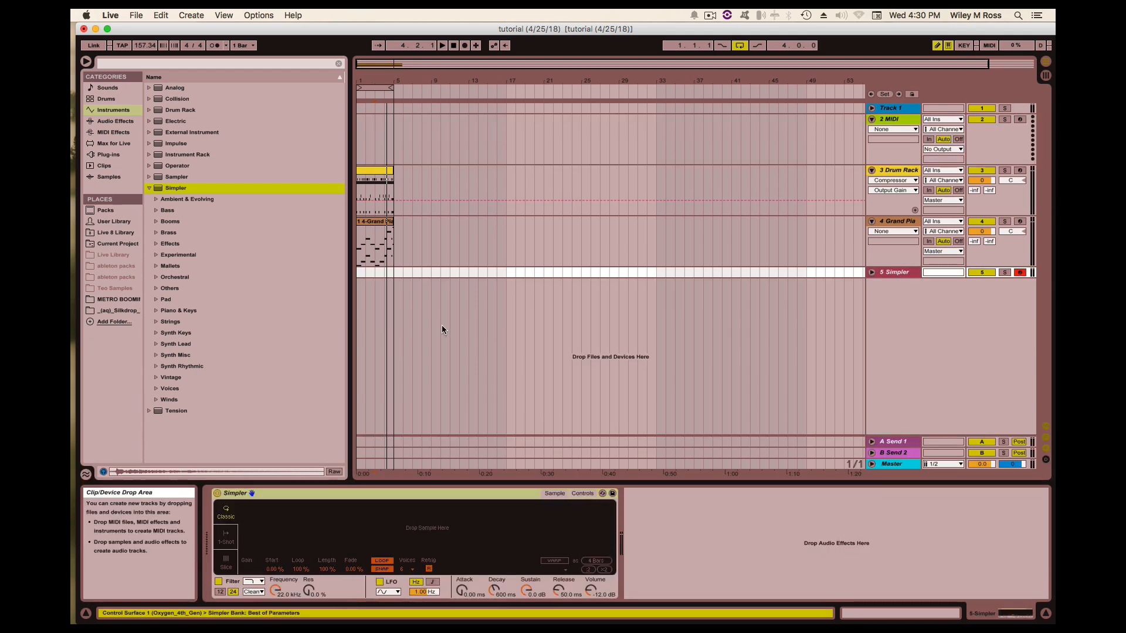
pyautogui.click(872, 272)
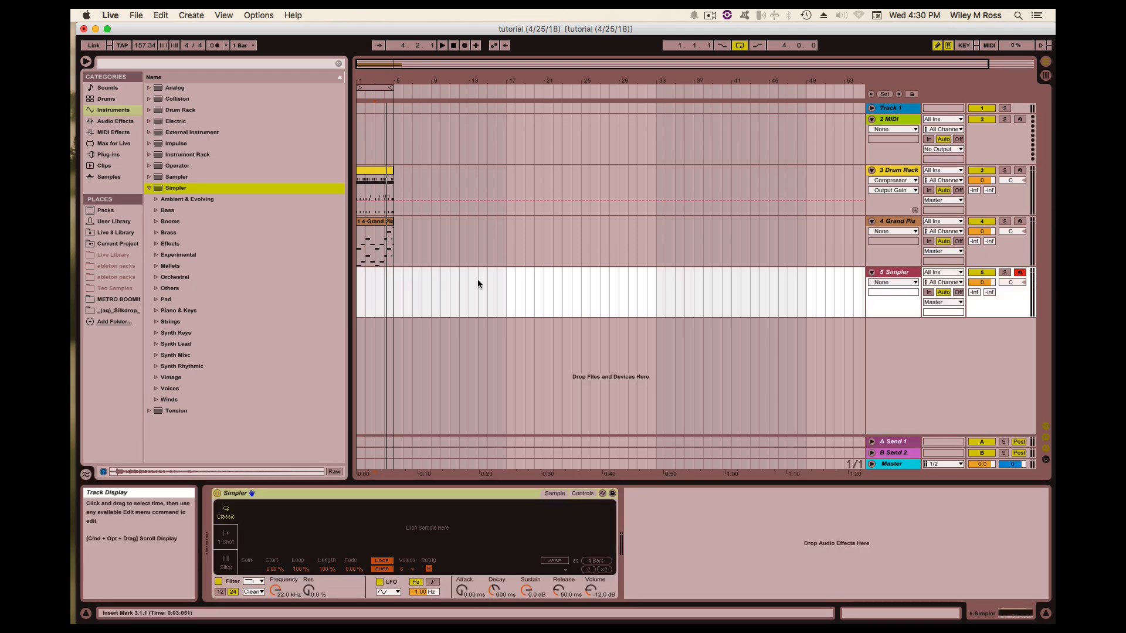
# Select the first four bars on the Simpler track and load BOOMIN OG 808.wav from the METRO BOOMIN folder into Simpler
pyautogui.click(499, 294)
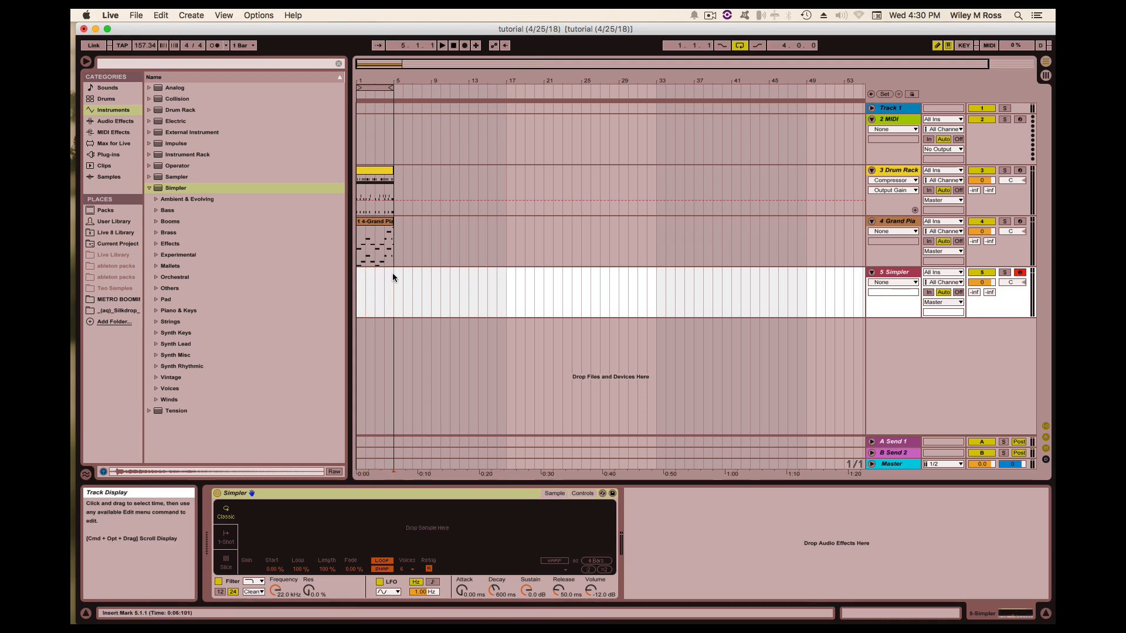
pyautogui.moveTo(395, 277); pyautogui.dragTo(350, 276)
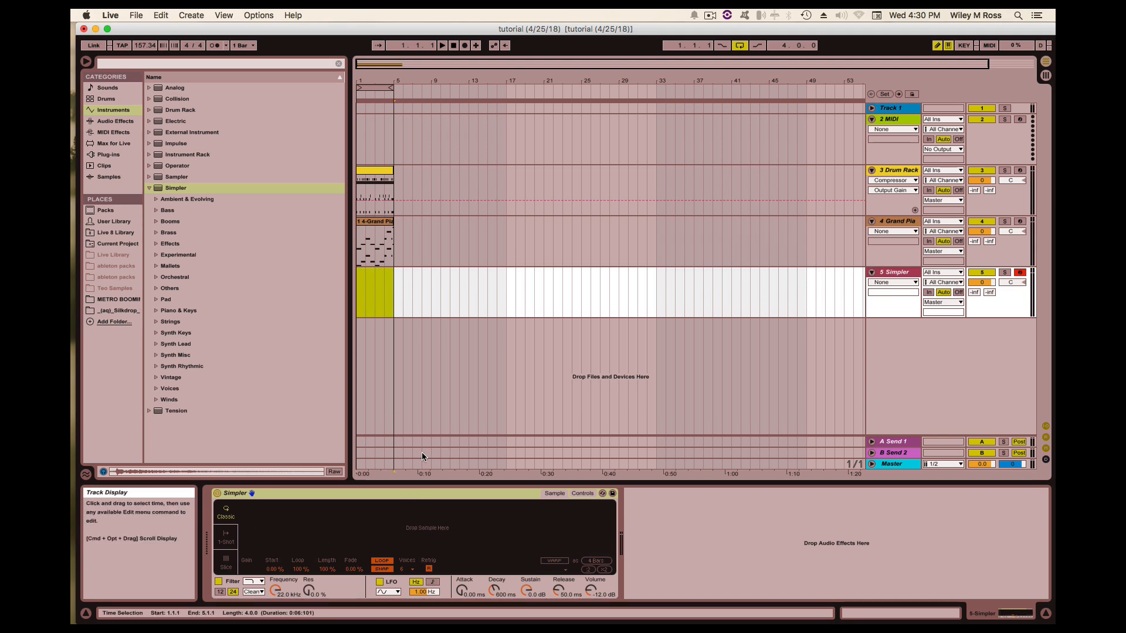
pyautogui.click(124, 110)
pyautogui.click(118, 299)
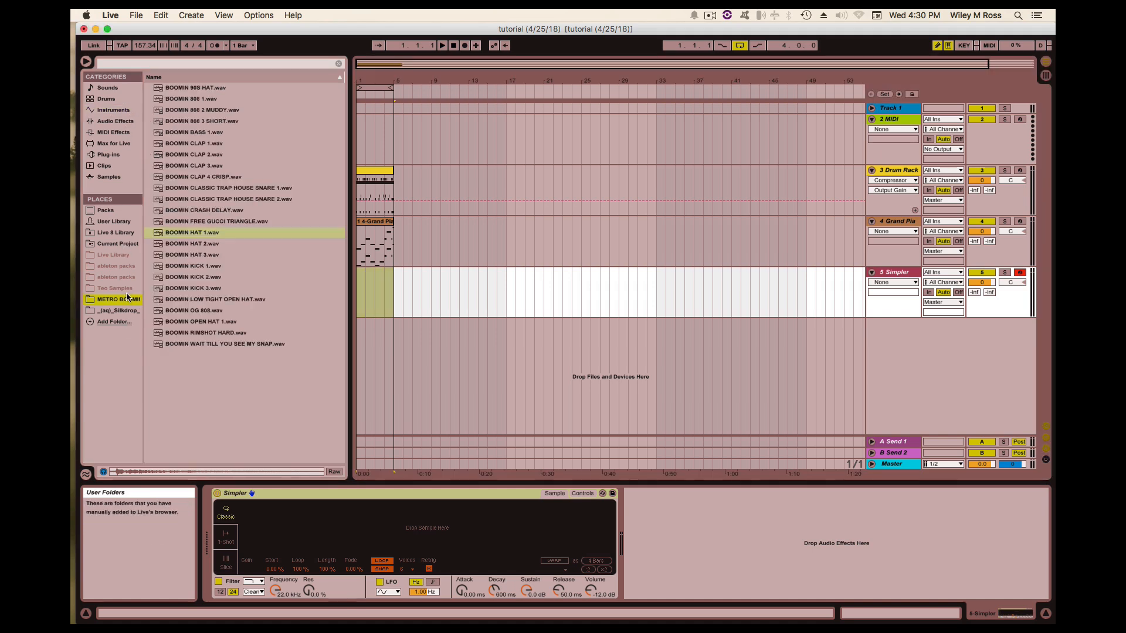
pyautogui.click(176, 100)
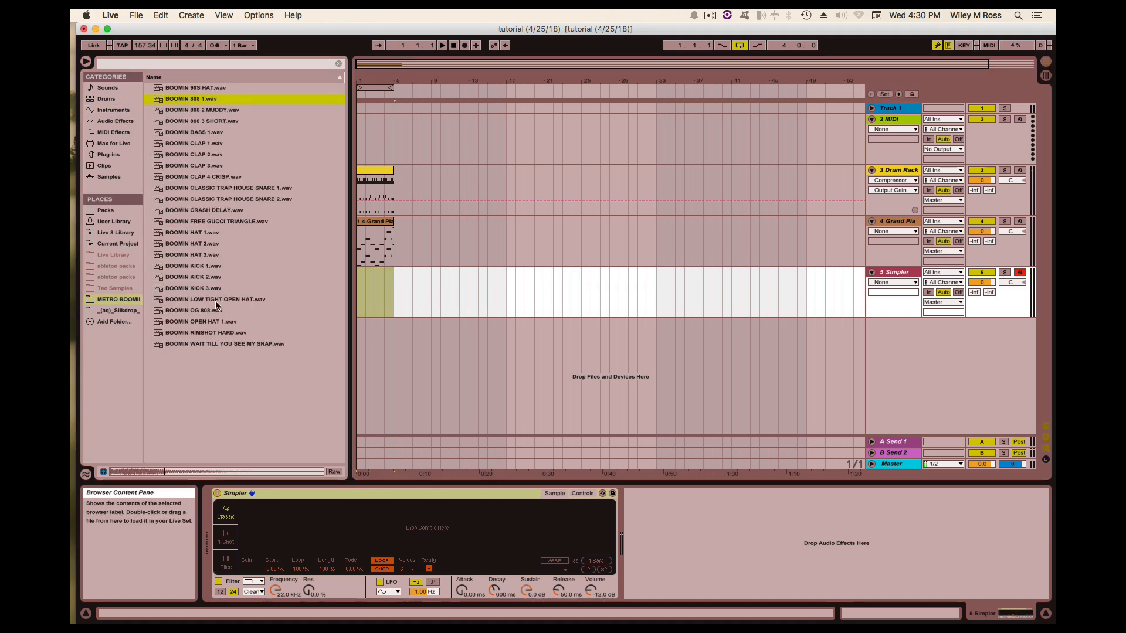
pyautogui.click(198, 311)
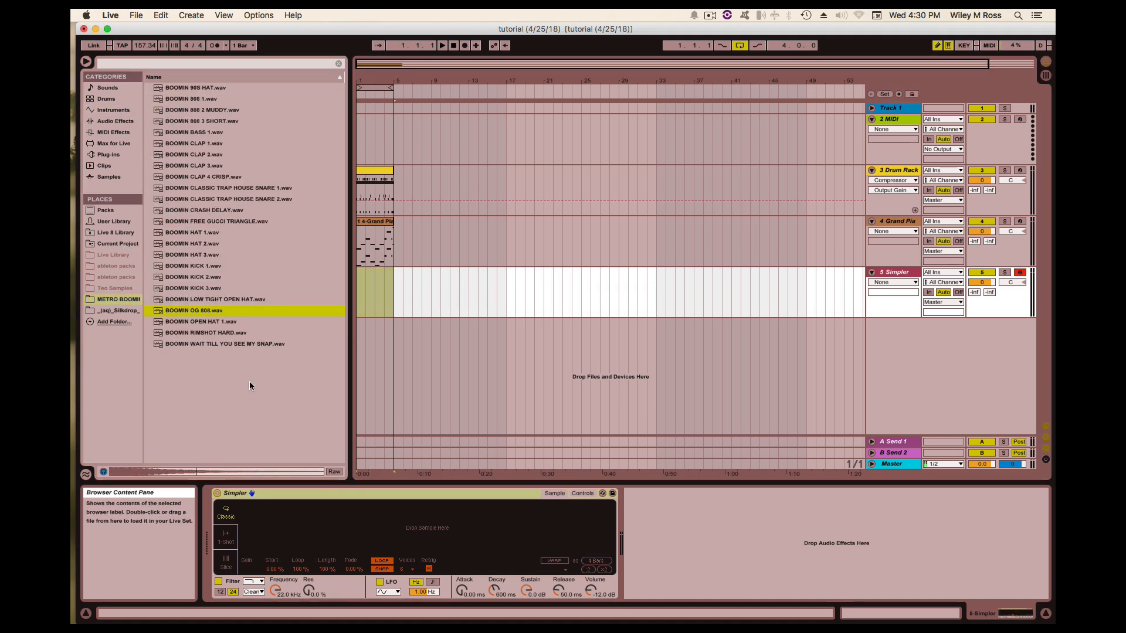
pyautogui.moveTo(423, 533); pyautogui.dragTo(423, 533)
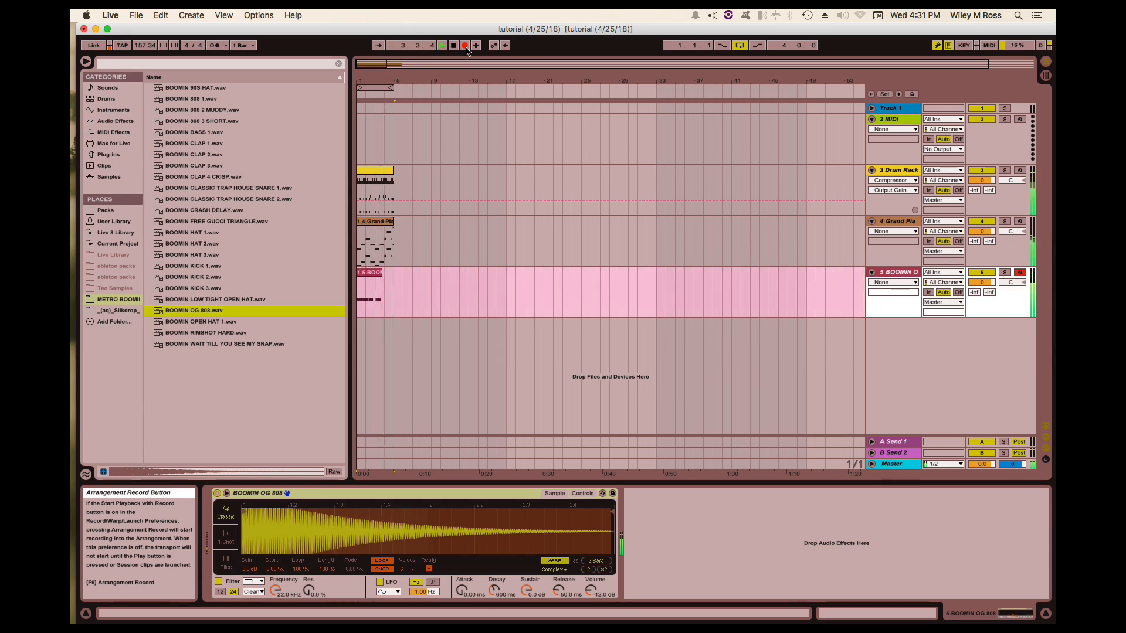
# Record an 808 MIDI clip over the four-bar loop and quantize all its notes in an enlarged note editor
pyautogui.click(465, 47)
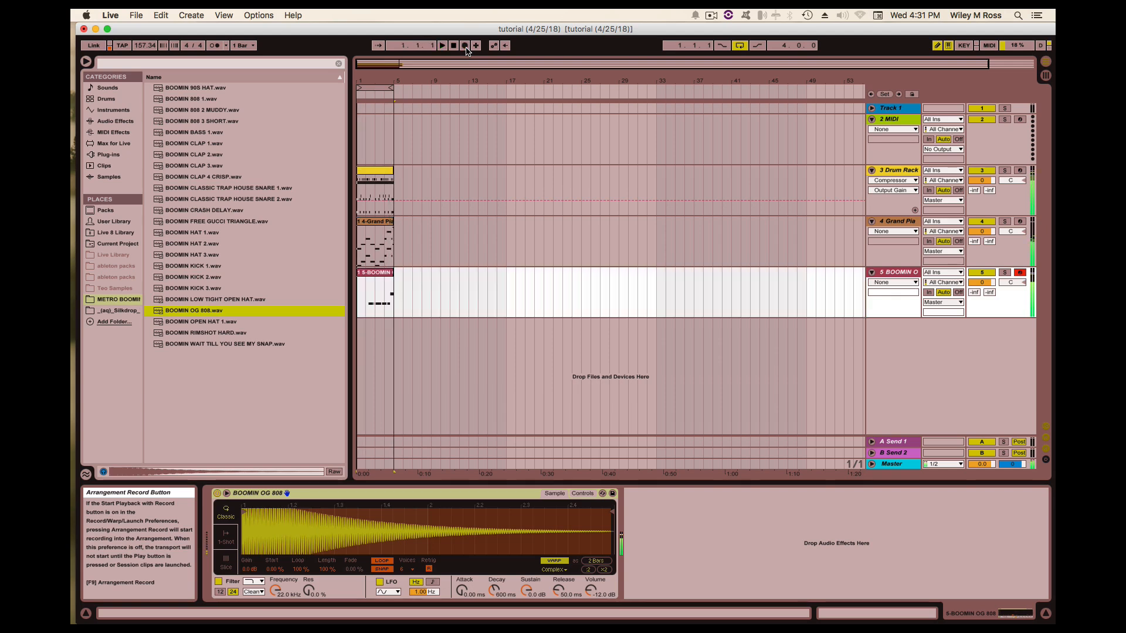
pyautogui.doubleClick(381, 278)
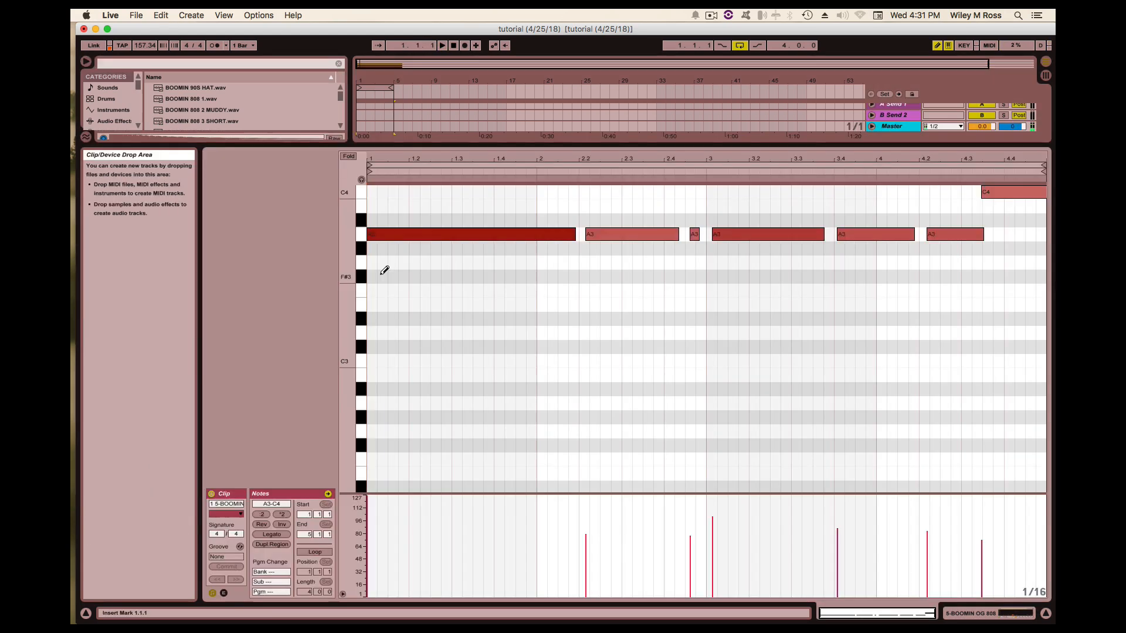
pyautogui.press('super+u')
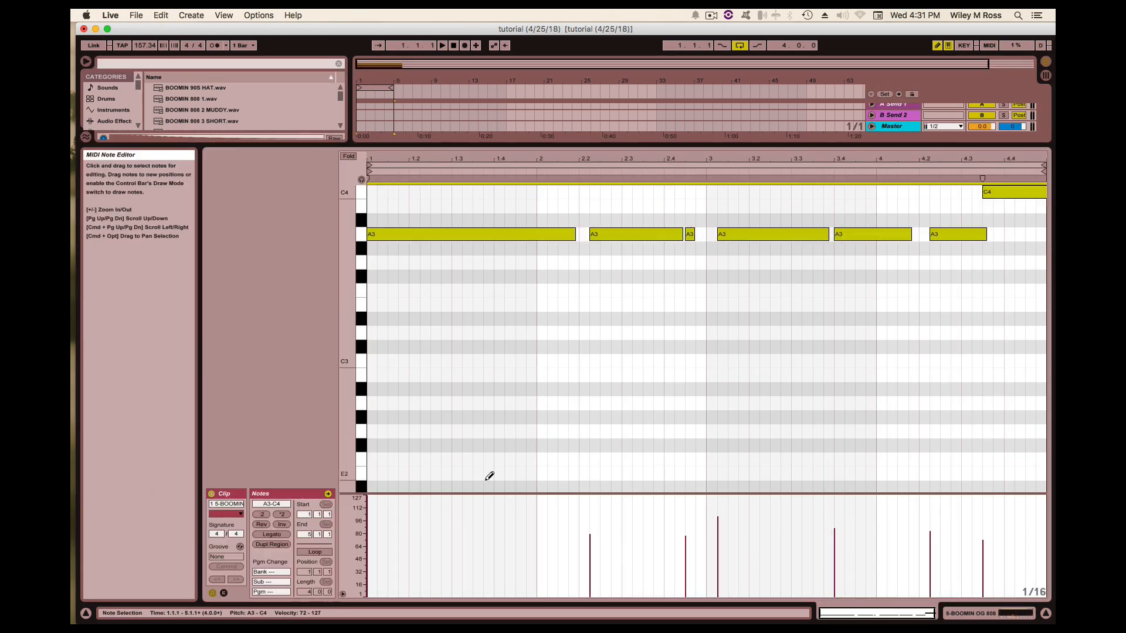
pyautogui.moveTo(485, 493); pyautogui.dragTo(485, 549)
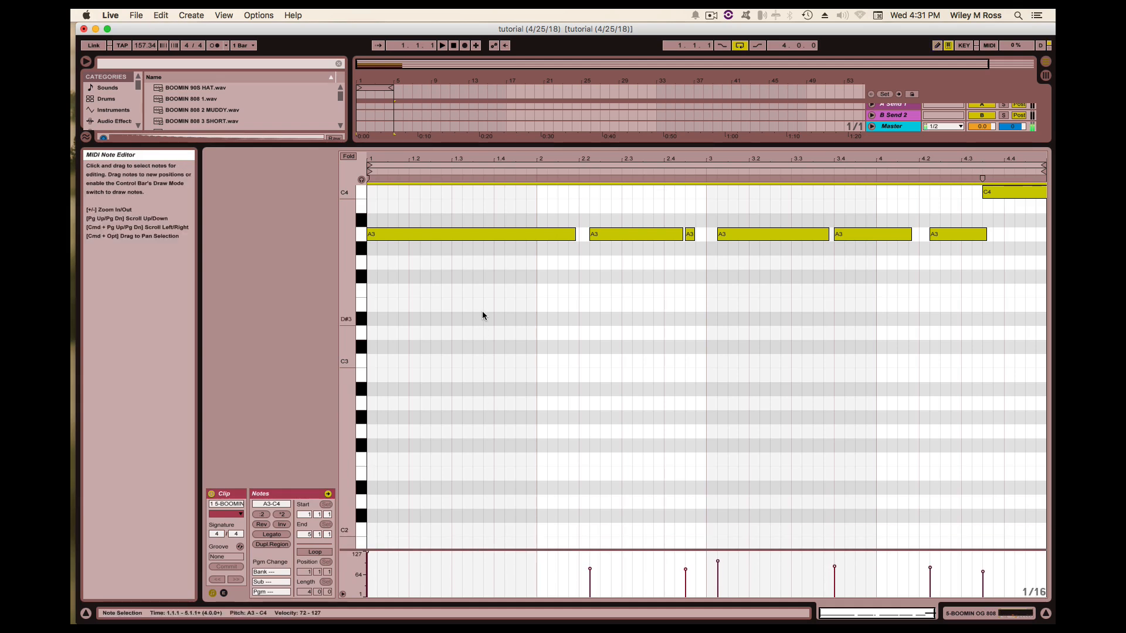
# Apply Legato to all notes of the 808 clip so each one reaches the start of the following note
pyautogui.click(476, 296)
pyautogui.press('space')
pyautogui.press('super+a')
pyautogui.press('space')
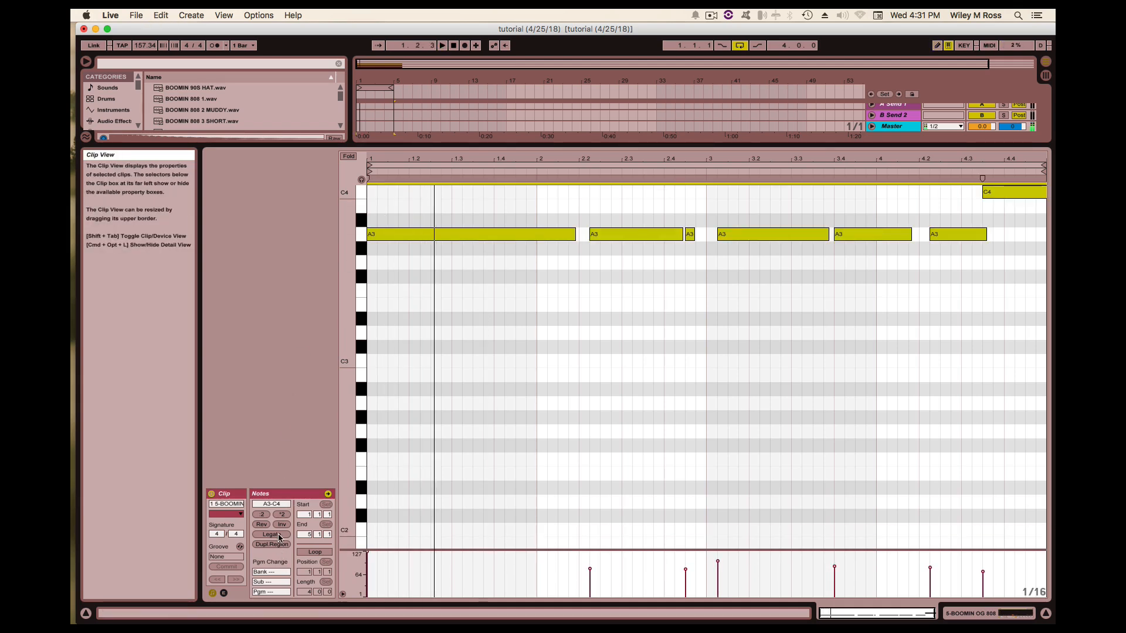
pyautogui.click(279, 536)
pyautogui.click(471, 450)
pyautogui.press('super+a')
pyautogui.press('space')
pyautogui.click(596, 296)
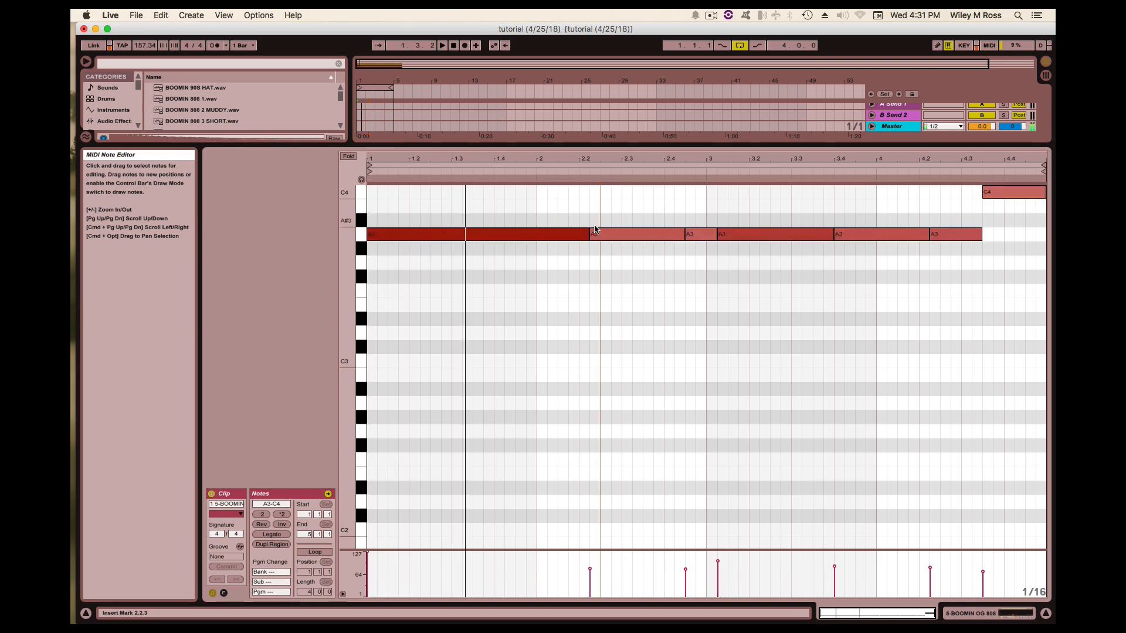
# Move the second A3 note of the 808 clip to 2.2.3, close the gap with Legato and play the loop
pyautogui.moveTo(592, 234); pyautogui.dragTo(602, 234)
pyautogui.press('super+a')
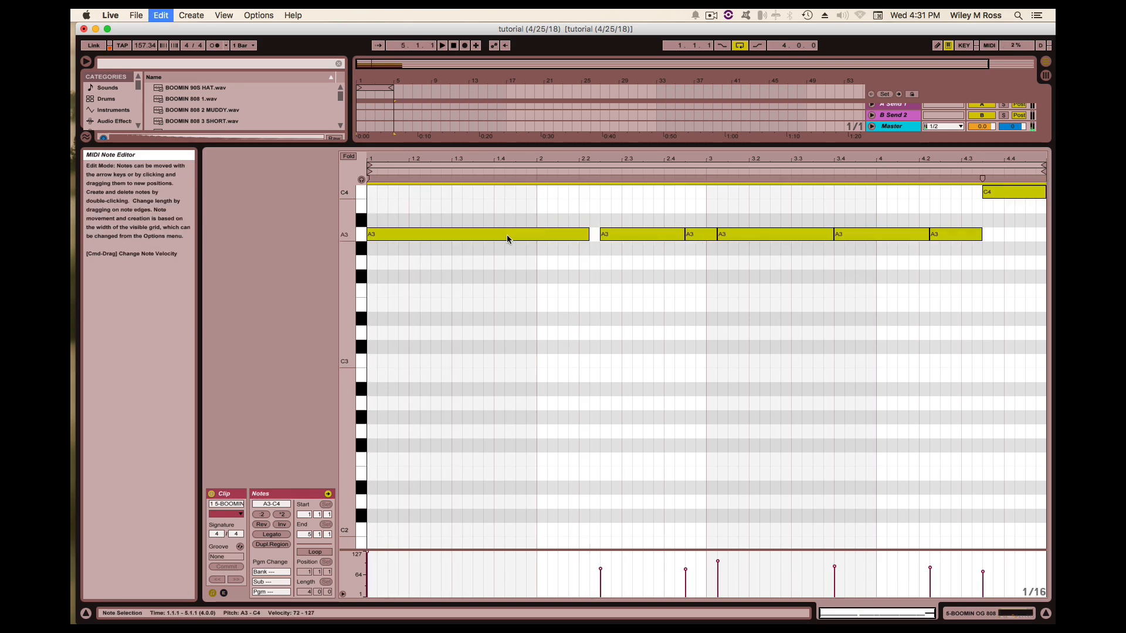
pyautogui.click(271, 536)
pyautogui.press('space')
pyautogui.click(634, 439)
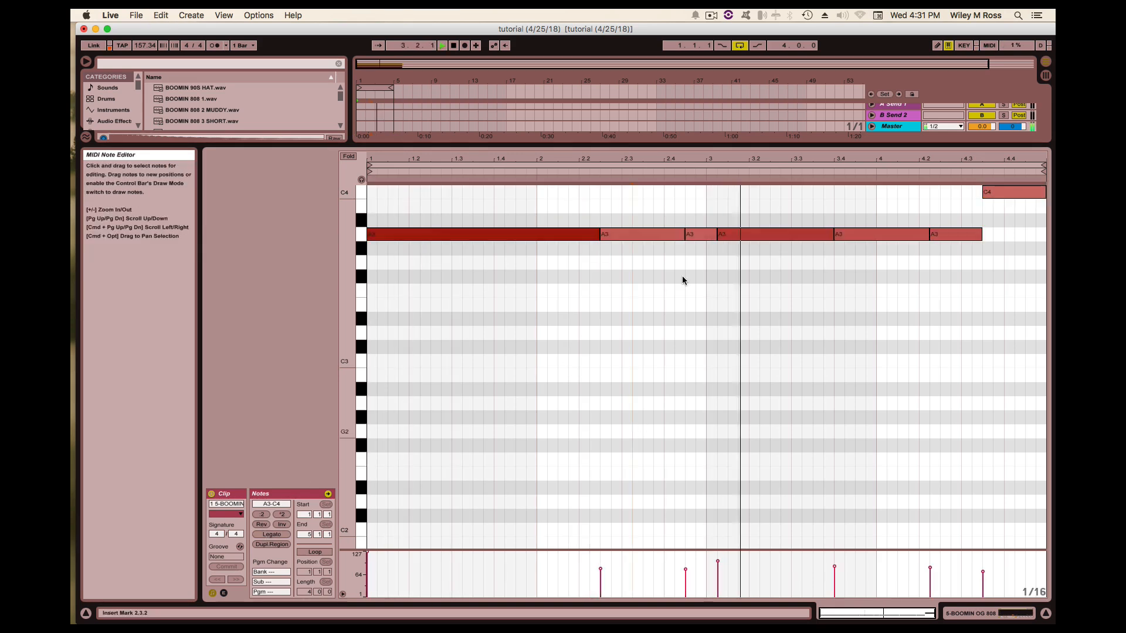
pyautogui.press('space')
pyautogui.click(646, 268)
pyautogui.press('super+a')
pyautogui.press('space')
pyautogui.click(647, 268)
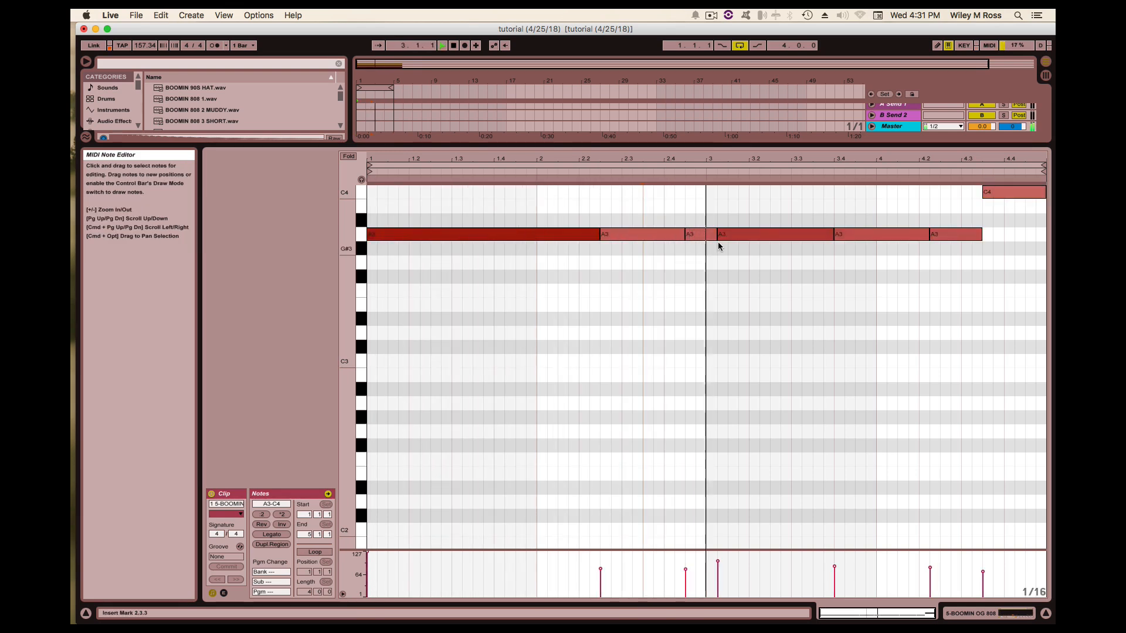
# Move the start of the fourth A3 note to 3.1.1 and play the loop
pyautogui.press('space')
pyautogui.moveTo(719, 235); pyautogui.dragTo(707, 235)
pyautogui.press('space')
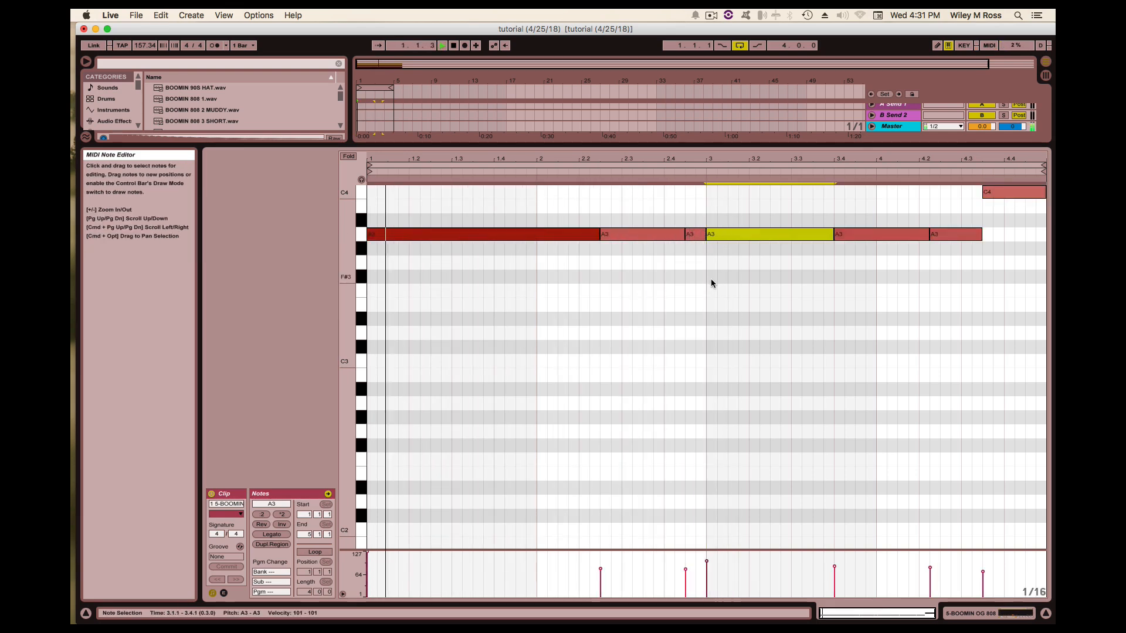
pyautogui.press('super+a')
pyautogui.click(888, 296)
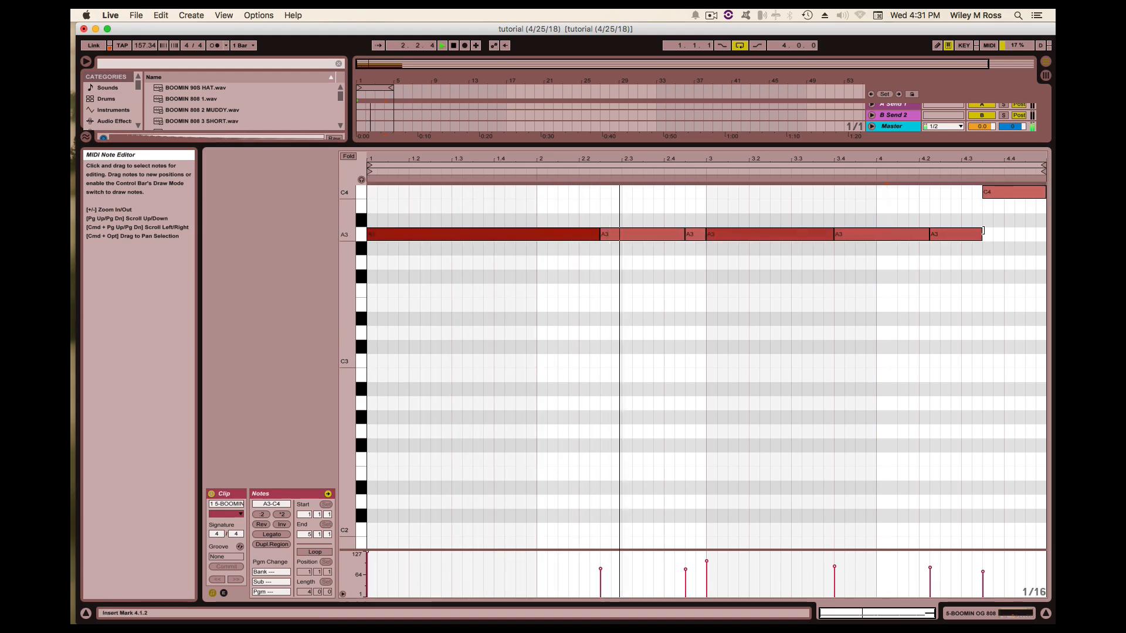
# Move the last A3 note to 4.2.3 and the C4 note to 4.4.1, closing the gaps with Legato
pyautogui.moveTo(943, 234); pyautogui.dragTo(953, 235)
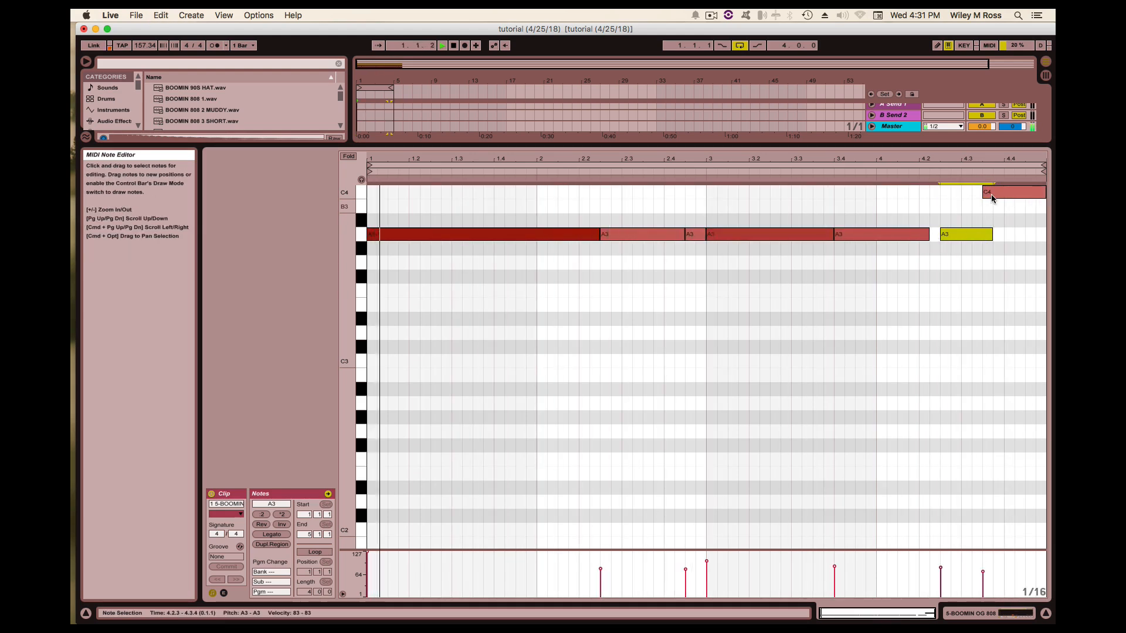
pyautogui.moveTo(1001, 195); pyautogui.dragTo(1019, 199)
pyautogui.press('super+a')
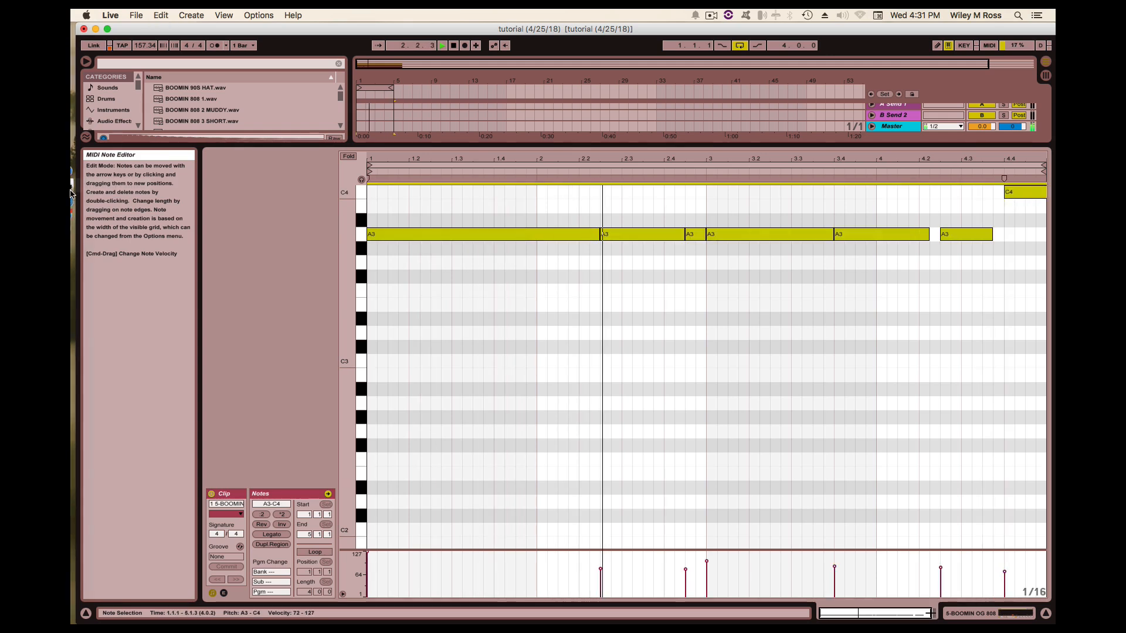
pyautogui.click(281, 535)
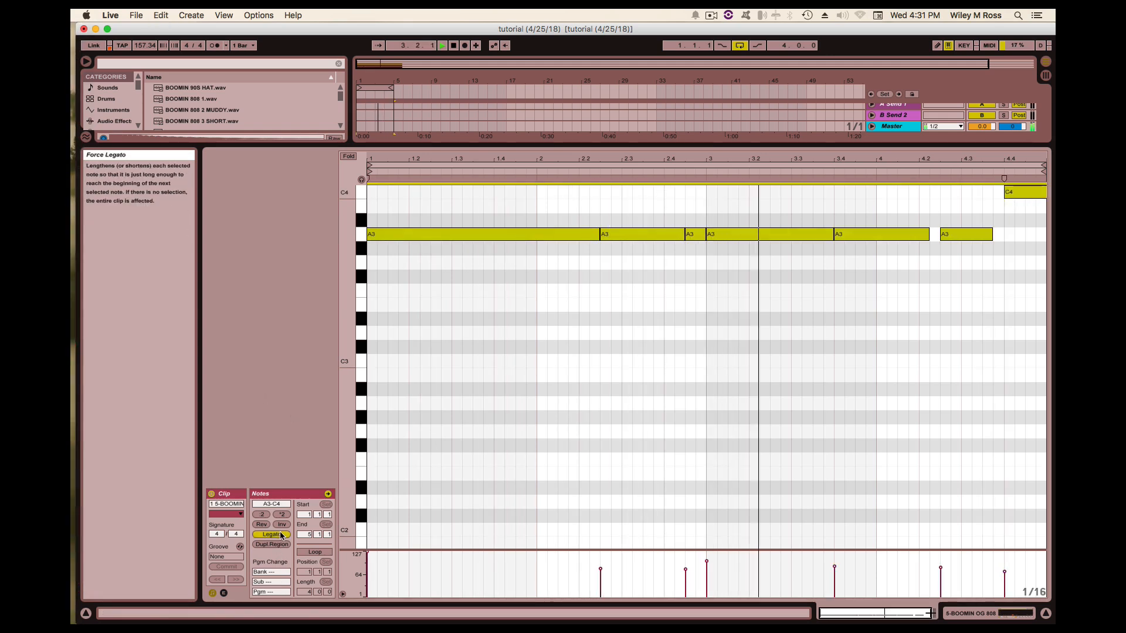
pyautogui.click(675, 352)
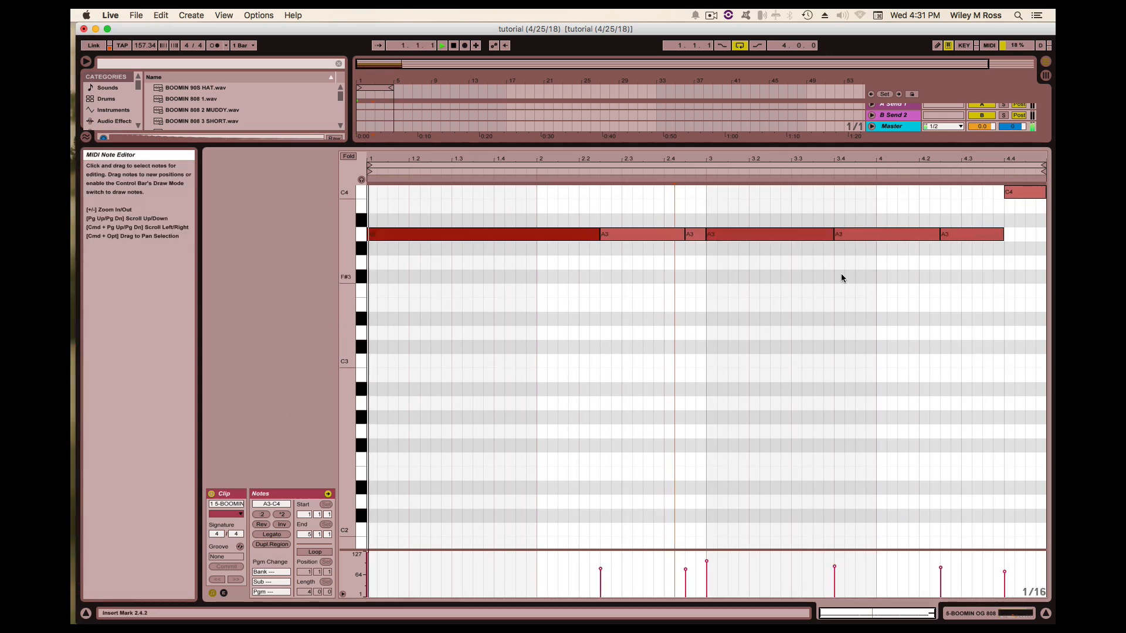
# Raise the final C4 note to E4 and split off a short A3 note from 4.3.3 to 4.4.1 before it
pyautogui.scroll(5, 905, 251)
pyautogui.moveTo(1045, 268); pyautogui.dragTo(1012, 223)
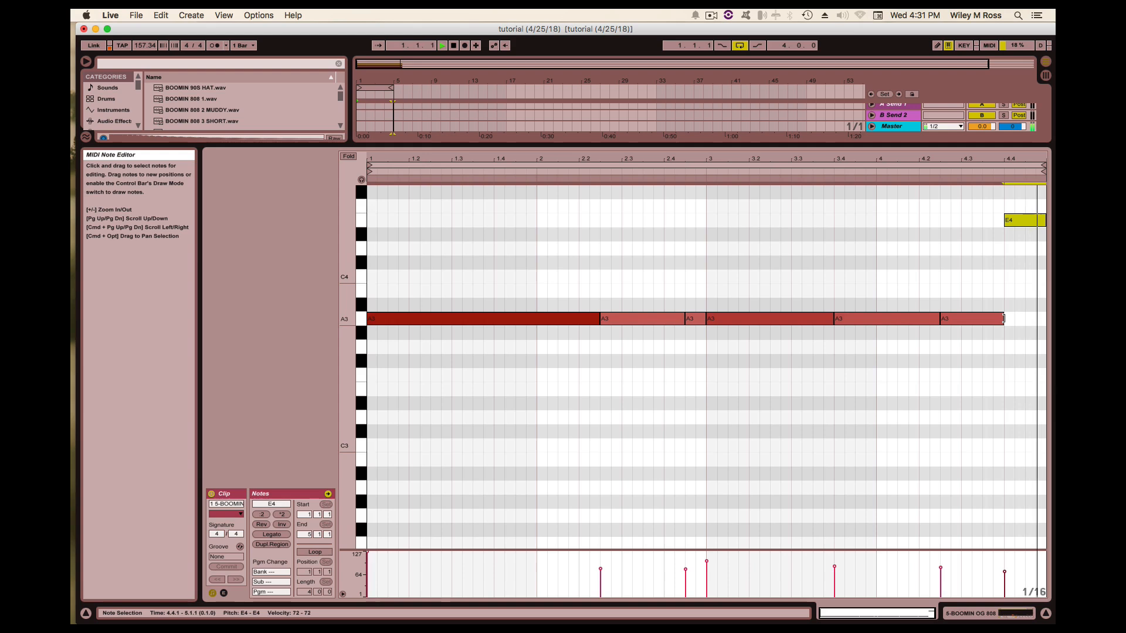
pyautogui.moveTo(1003, 318)
pyautogui.mouseDown()
pyautogui.moveTo(984, 320)
pyautogui.moveTo(1003, 320)
pyautogui.mouseUp()
pyautogui.press('super+d')
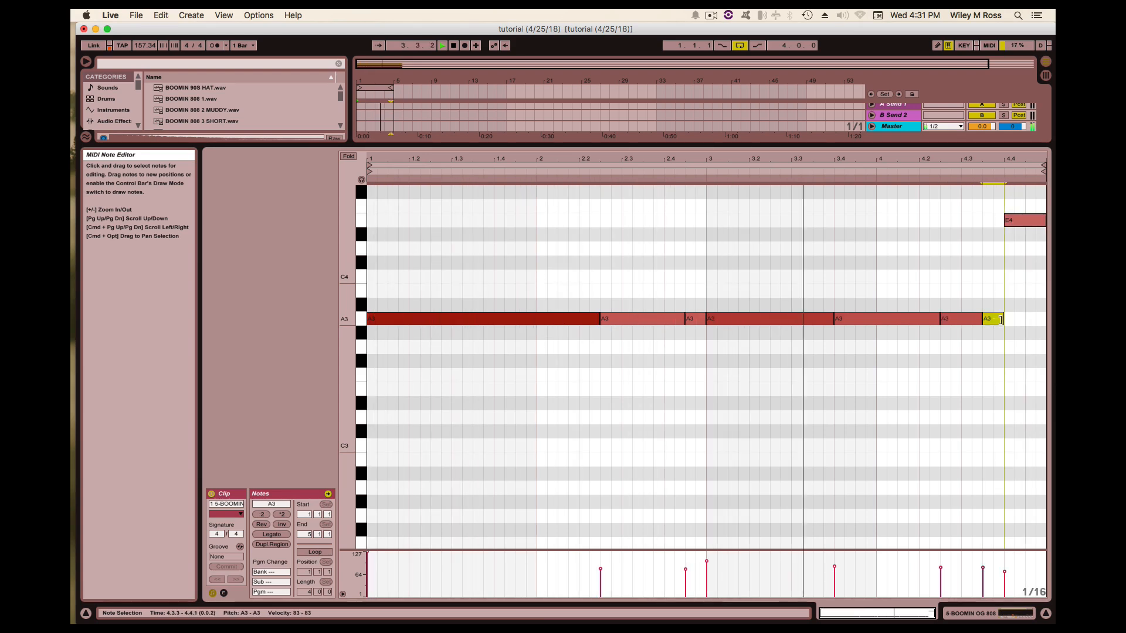
pyautogui.click(1003, 332)
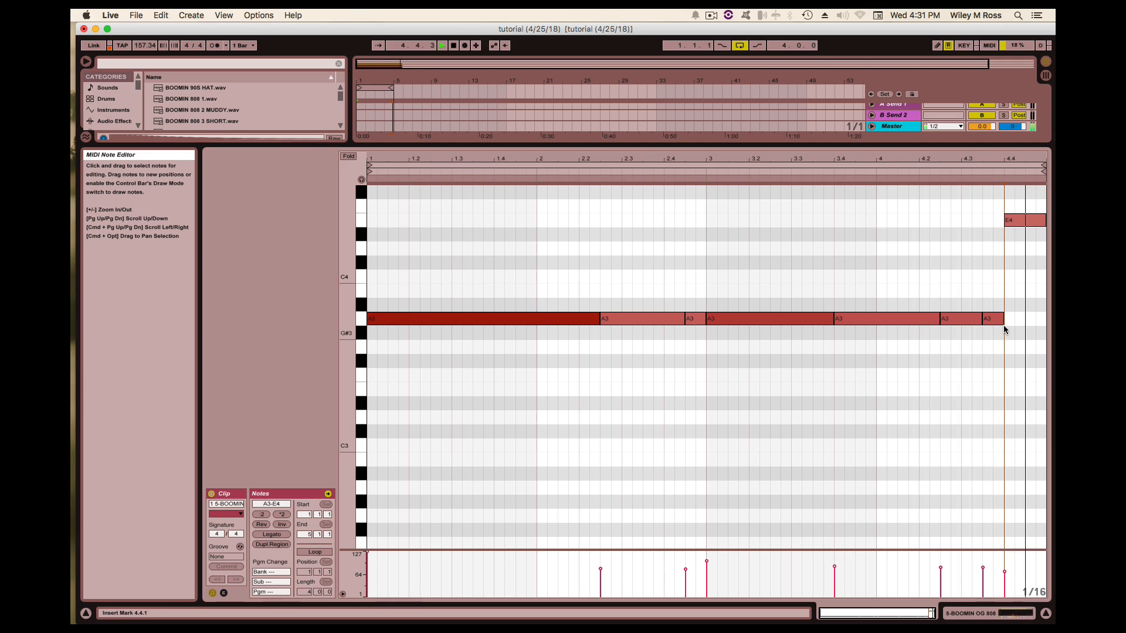
pyautogui.press('super+alt+l')
# Add an EQ Eight to the 808 track and set band 4 to 250 Hz and -14.0 dB to cut the highs
pyautogui.click(522, 223)
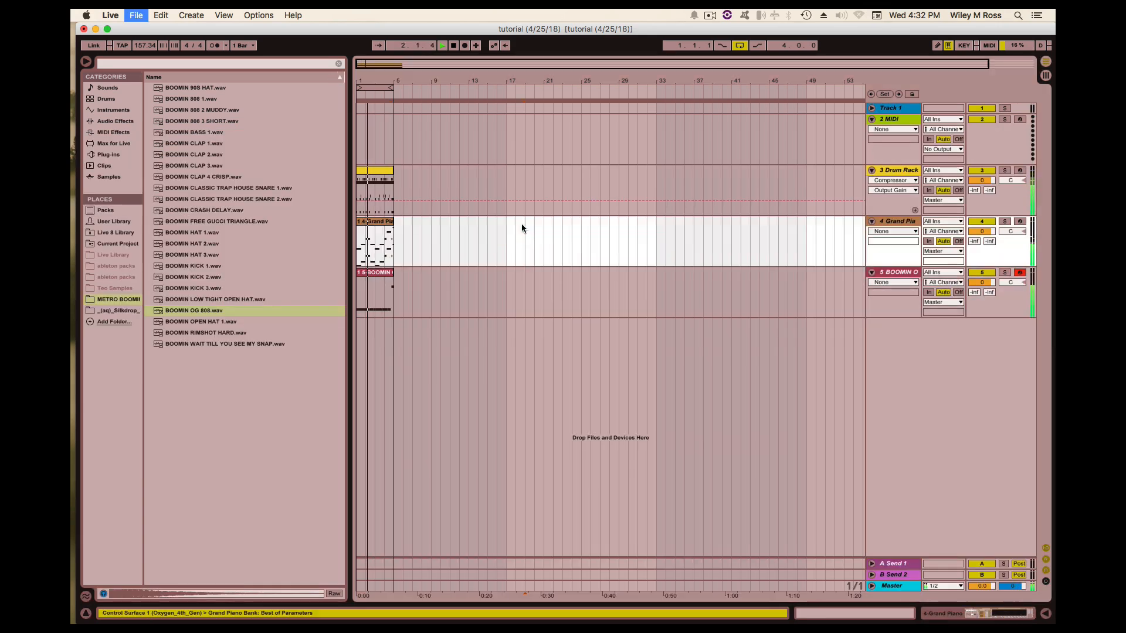
pyautogui.click(120, 121)
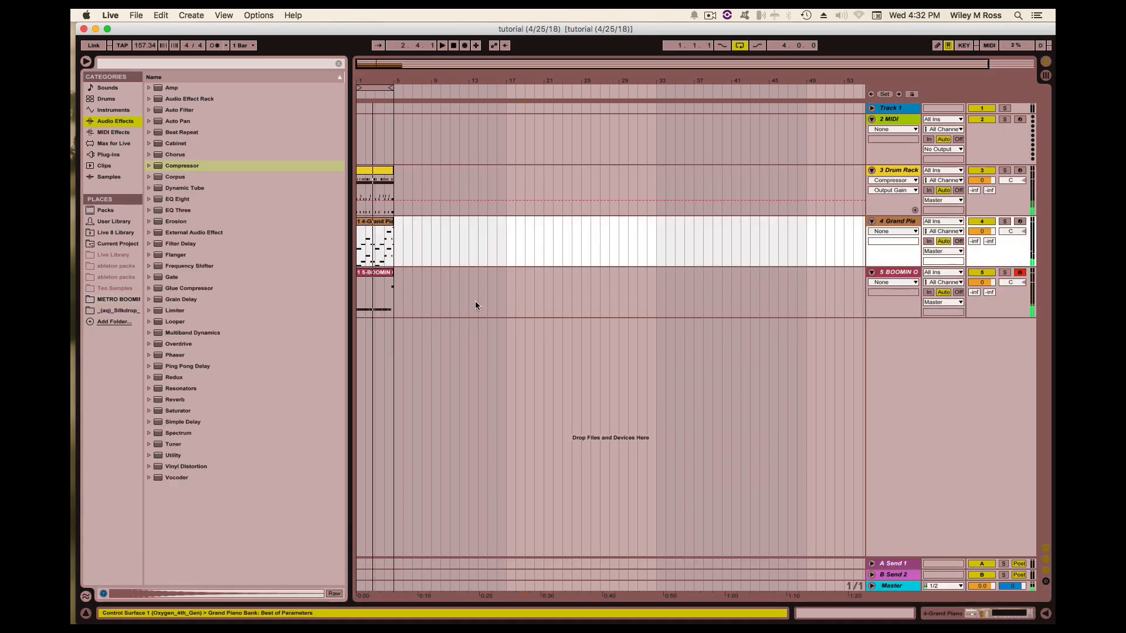
pyautogui.click(172, 198)
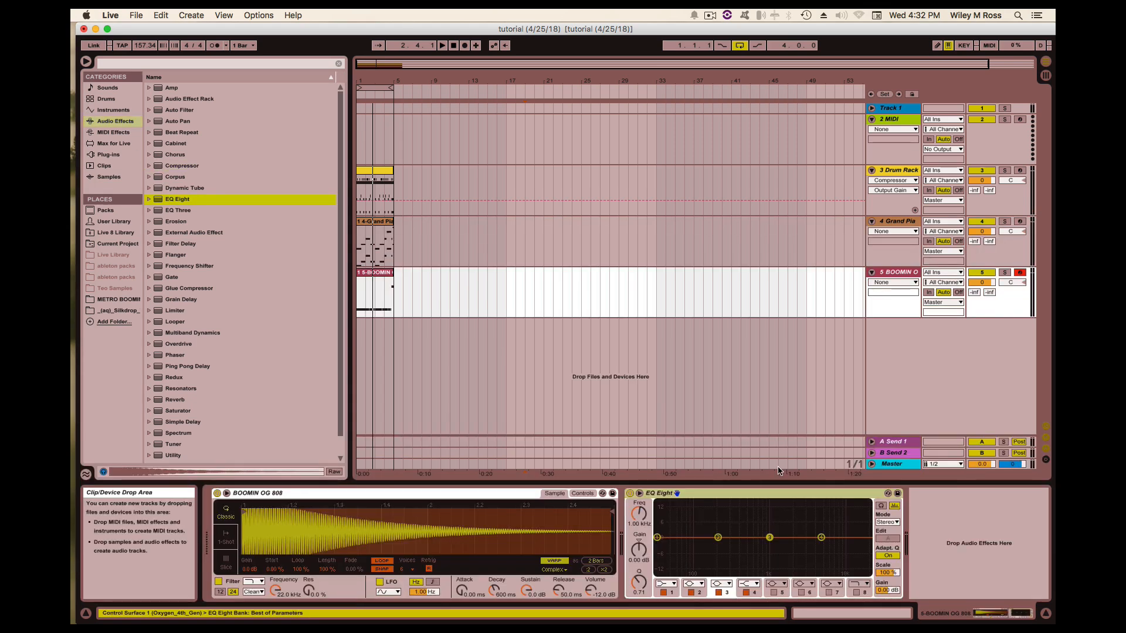
pyautogui.moveTo(822, 538); pyautogui.dragTo(725, 570)
pyautogui.click(383, 273)
pyautogui.press('space')
pyautogui.press('space')
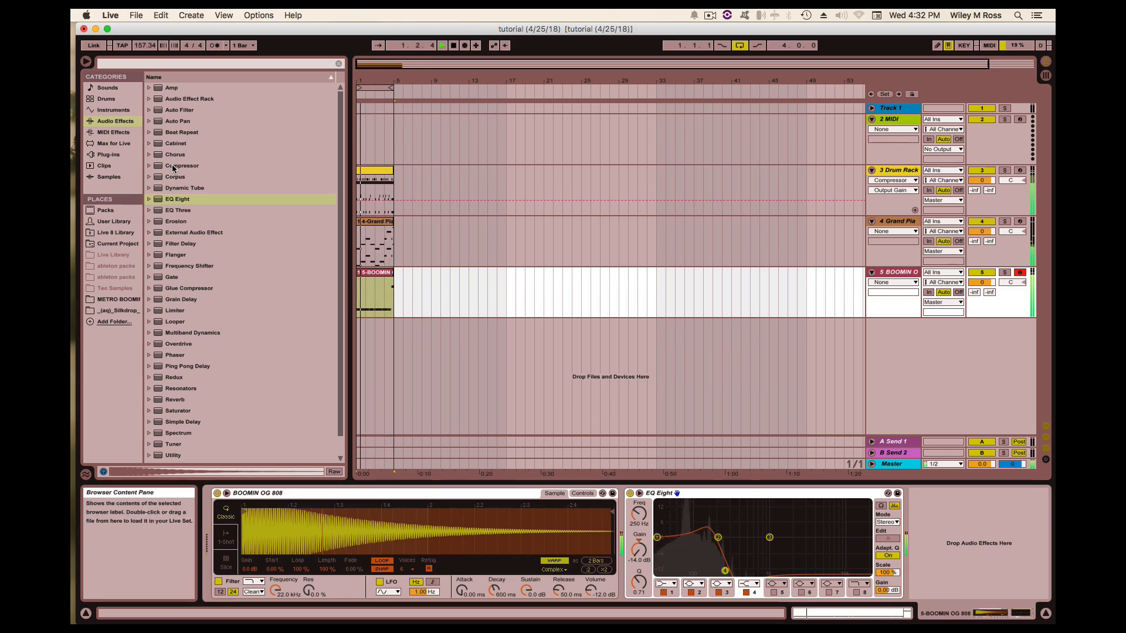
# Add a Compressor after the EQ Eight on the 808 track, set its attack to 16.4 ms and lower its threshold and output gain
pyautogui.moveTo(173, 168); pyautogui.dragTo(381, 303)
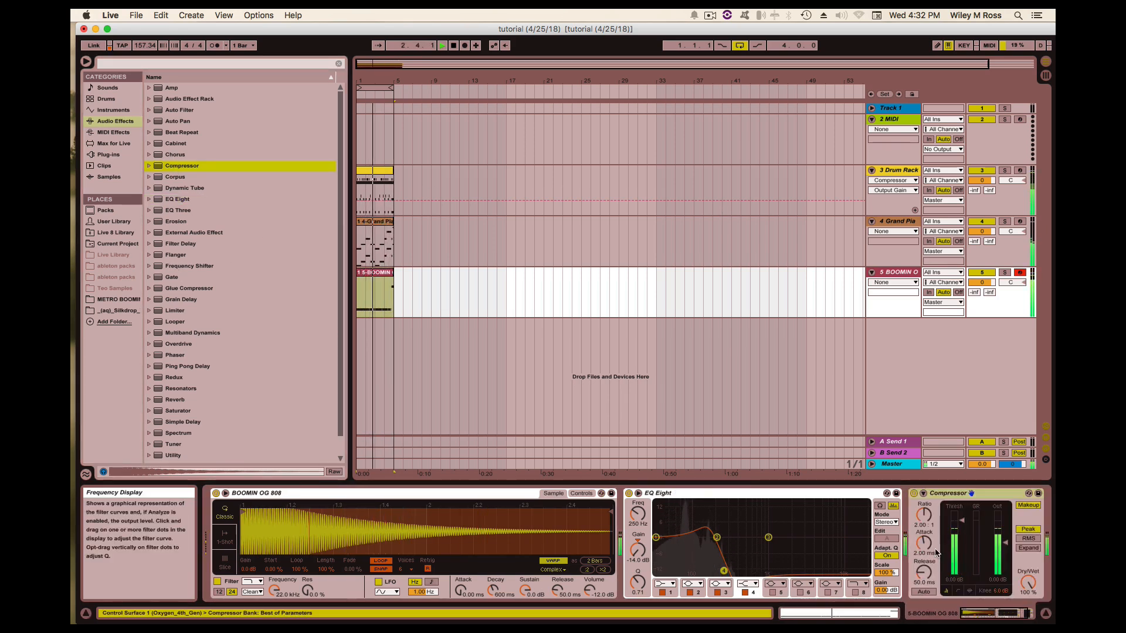
pyautogui.moveTo(937, 552); pyautogui.dragTo(1005, 545)
pyautogui.press('space')
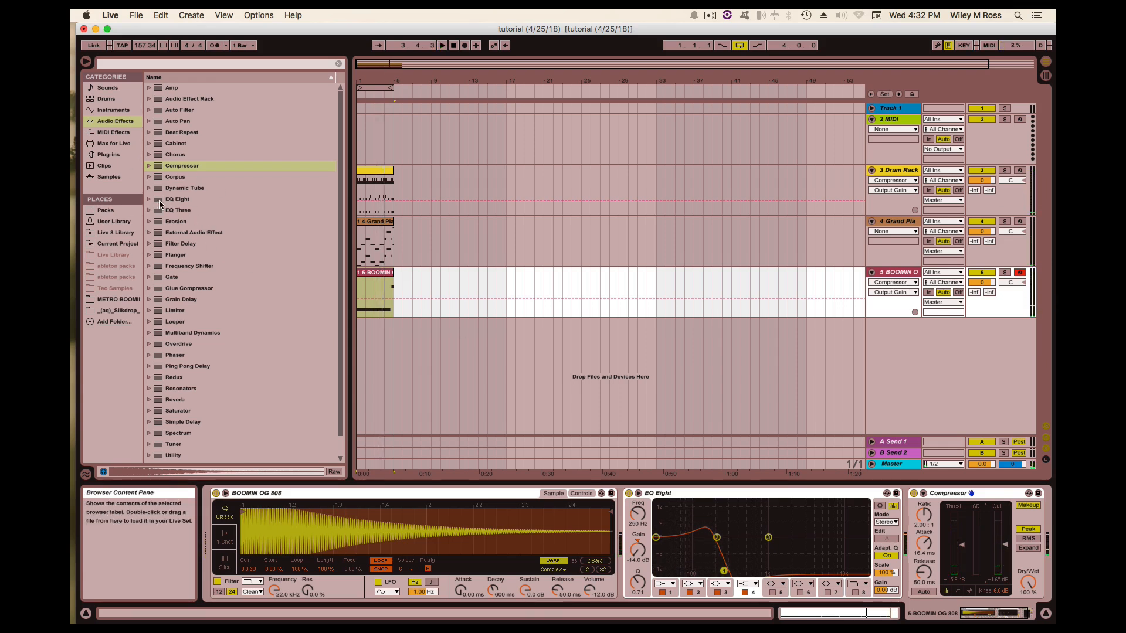
pyautogui.click(209, 102)
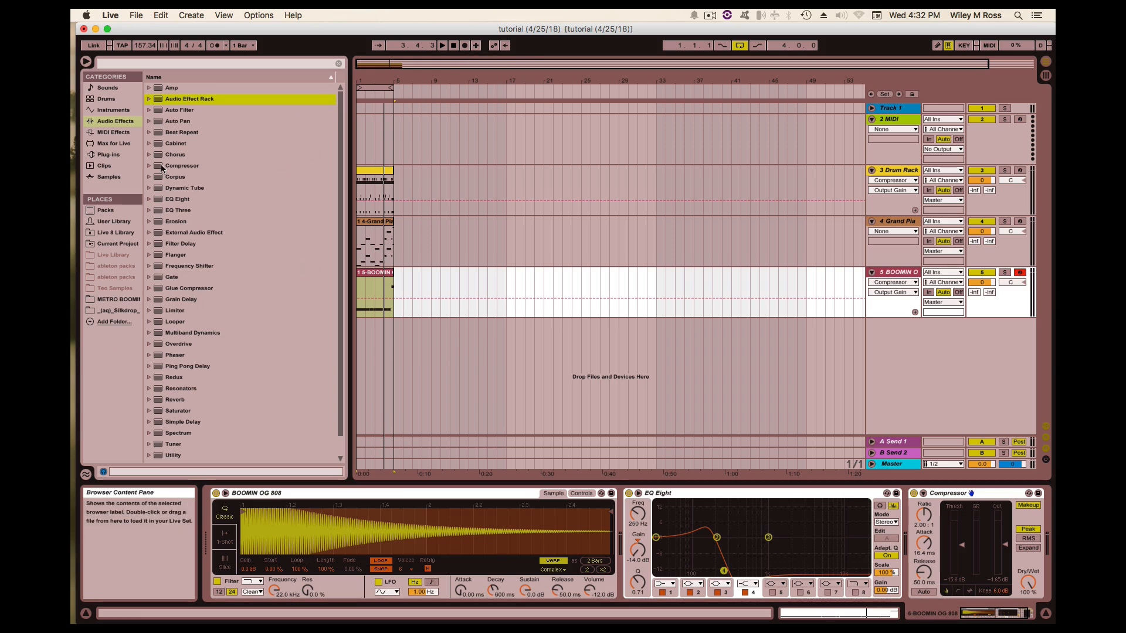
# Shift all clips in the arrangement four bars later so they start at bar 5
pyautogui.doubleClick(548, 483)
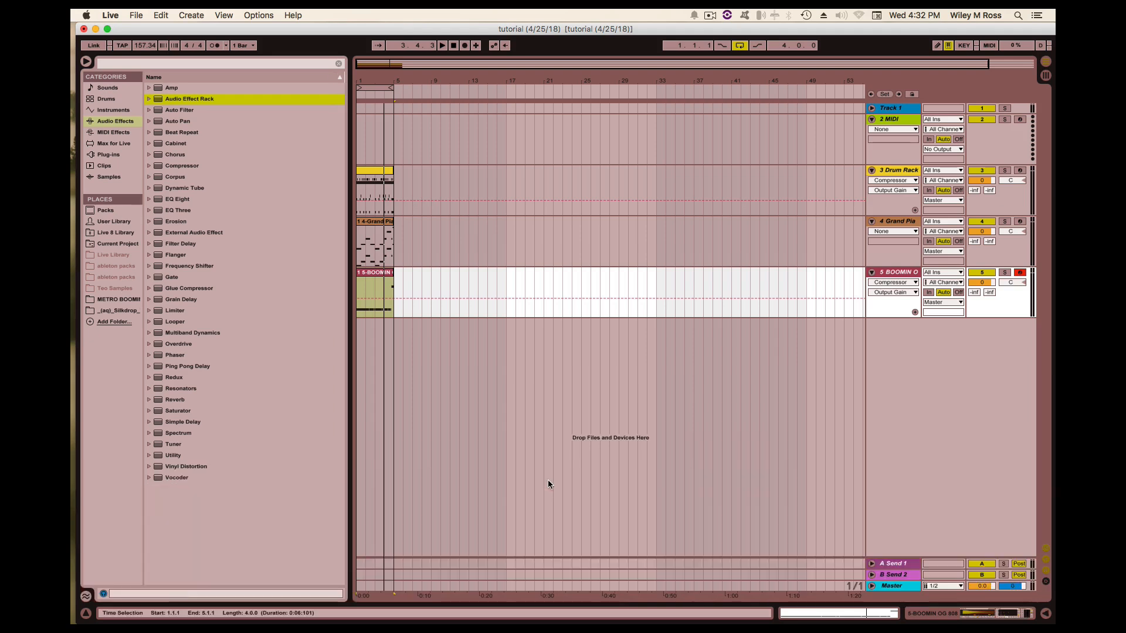
pyautogui.click(488, 362)
pyautogui.press('super+a')
pyautogui.press('space')
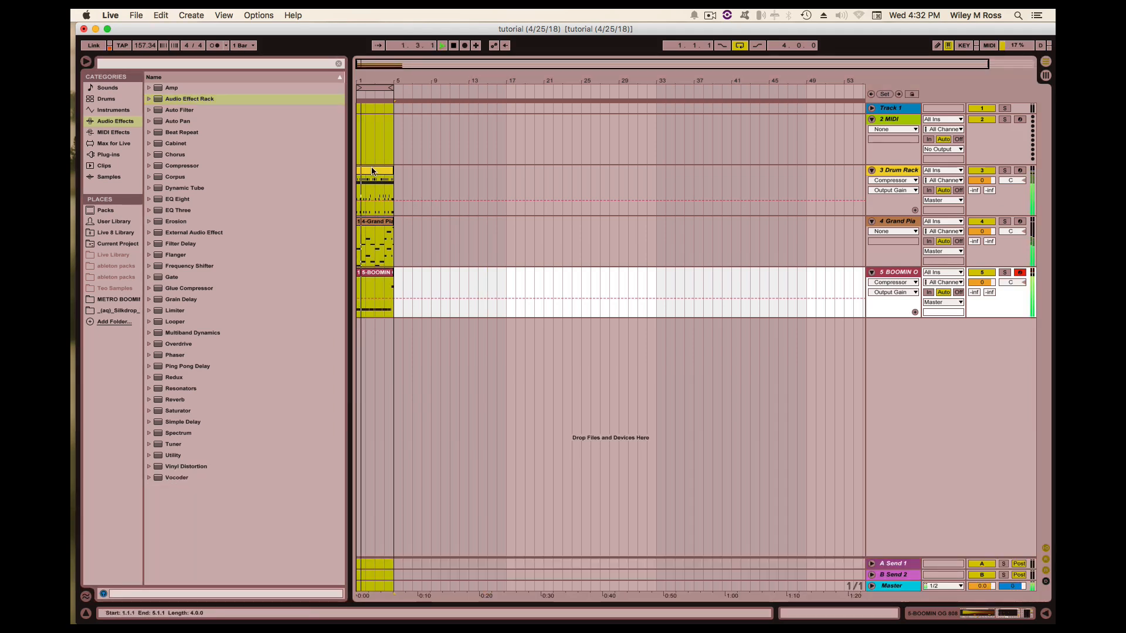
pyautogui.moveTo(375, 172); pyautogui.dragTo(414, 173)
pyautogui.click(391, 144)
pyautogui.press('space')
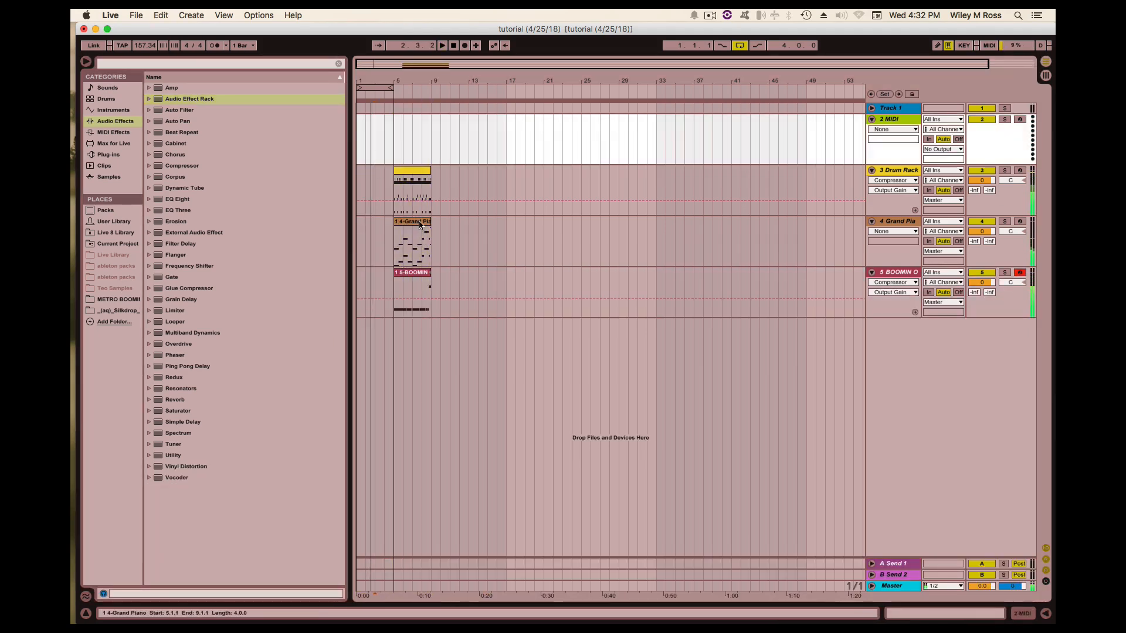
# Copy the Grand Piano clip to bar 1 of its own track and to bar 5 of the empty MIDI track
pyautogui.moveTo(424, 222); pyautogui.dragTo(405, 379)
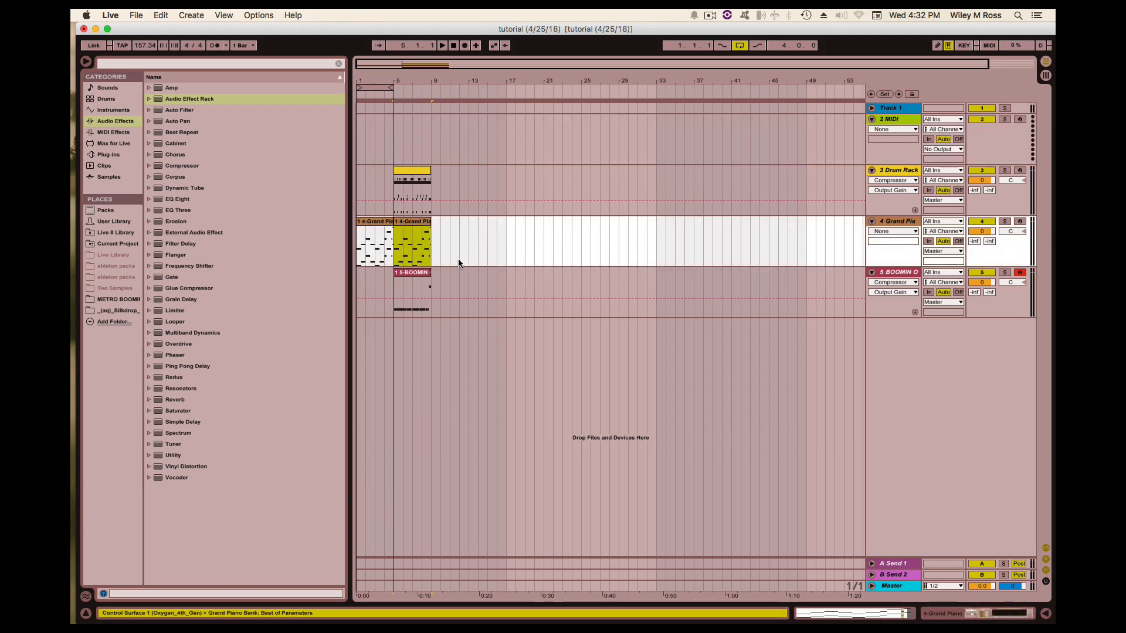
pyautogui.moveTo(423, 264); pyautogui.dragTo(424, 165)
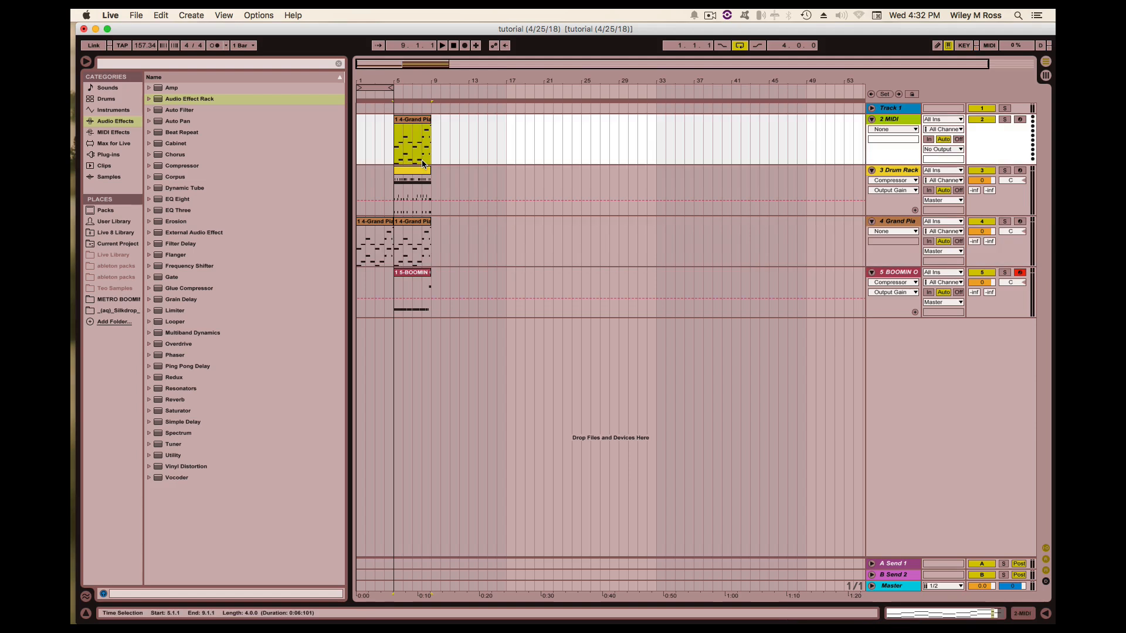
# Search the browser for choir, including the Max for Live category, and clear the search
pyautogui.click(149, 64)
pyautogui.write('ch')
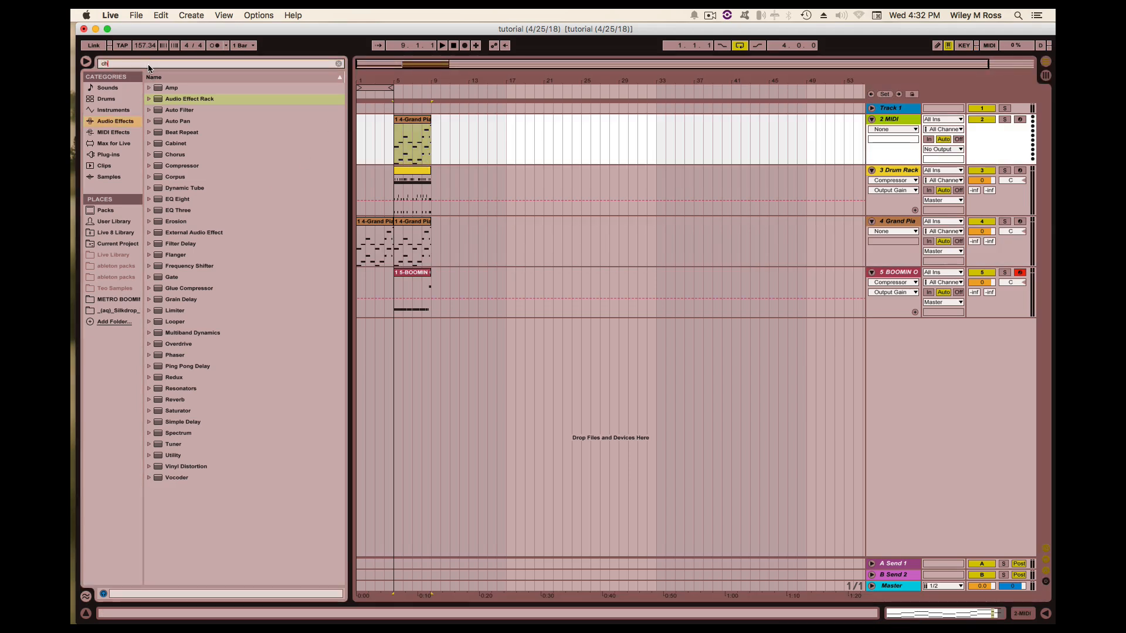
pyautogui.write('oir')
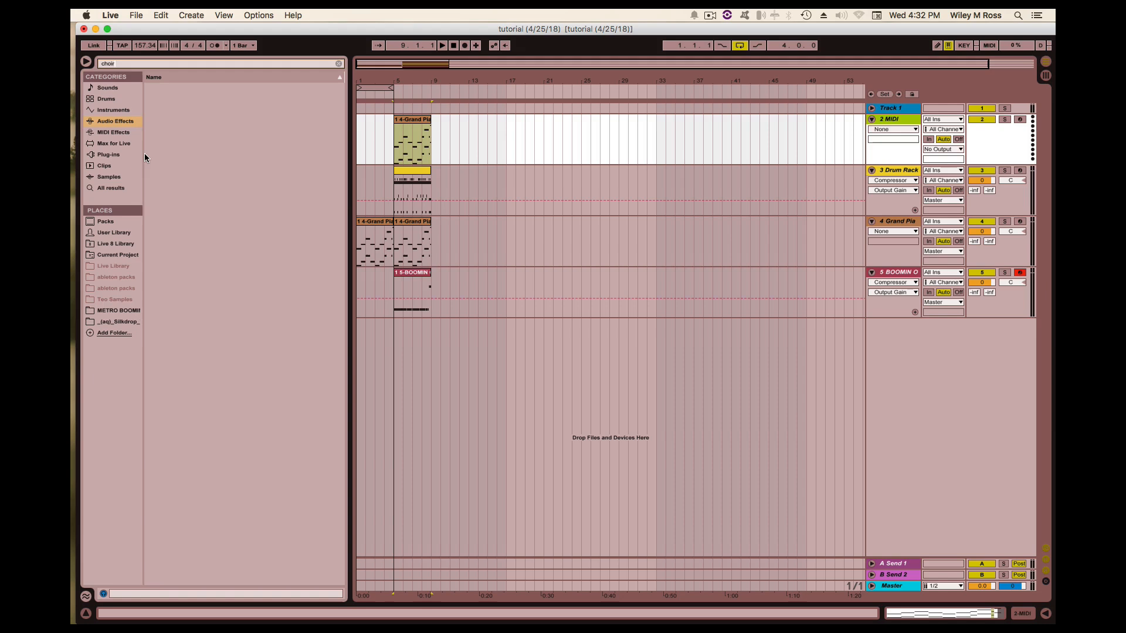
pyautogui.click(118, 147)
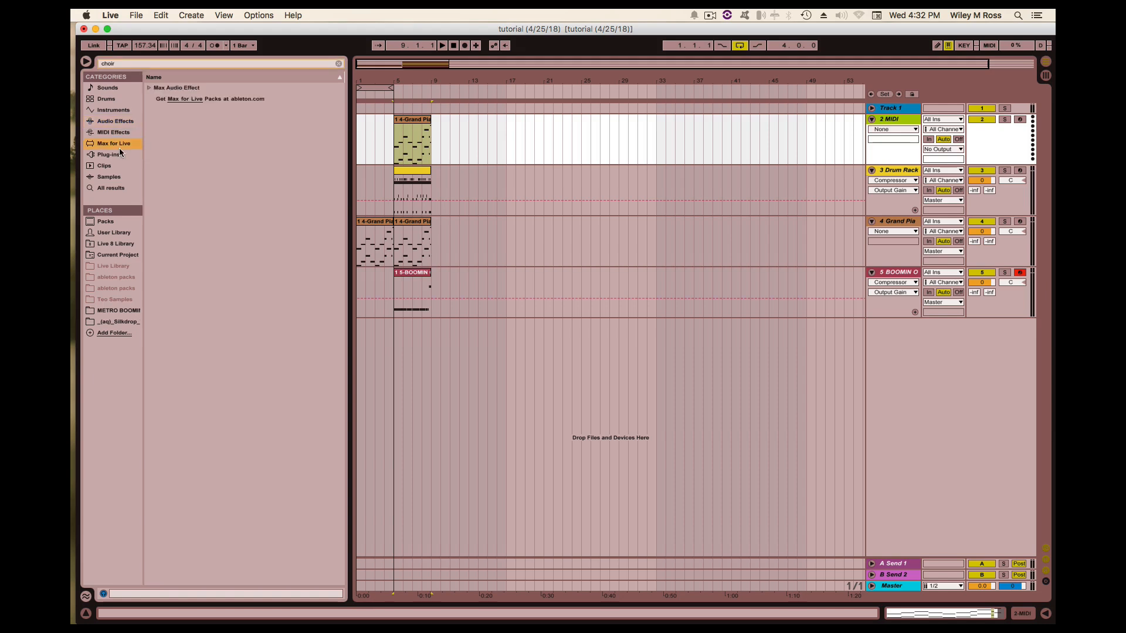
pyautogui.click(336, 62)
# Load Kontakt 5 from the local VST plug-ins onto the MIDI track 2
pyautogui.click(151, 99)
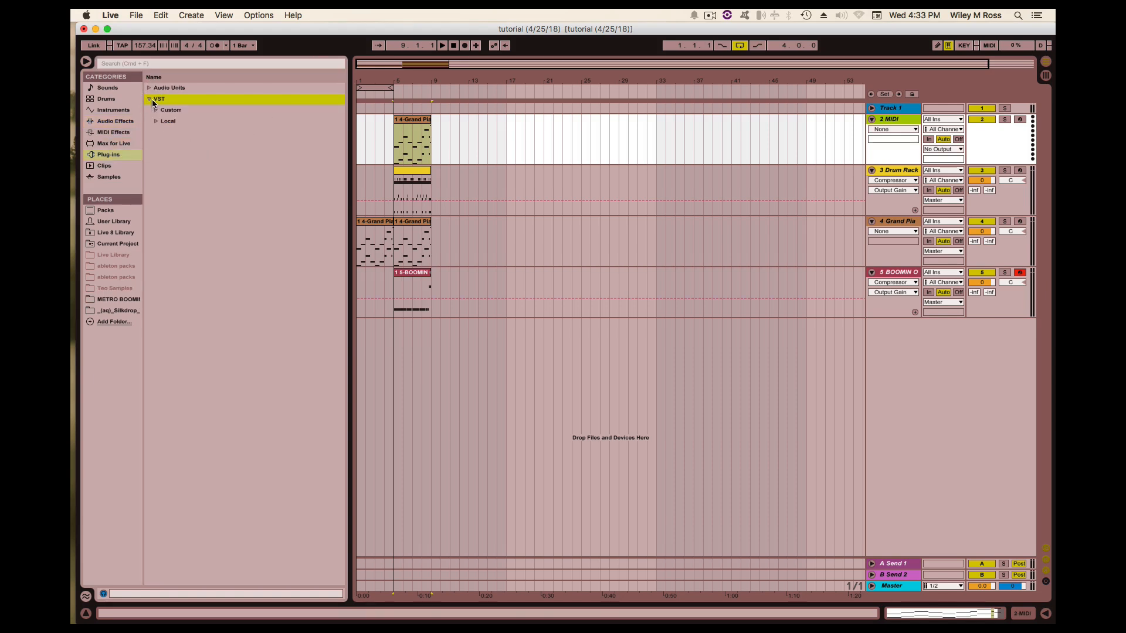
pyautogui.click(157, 122)
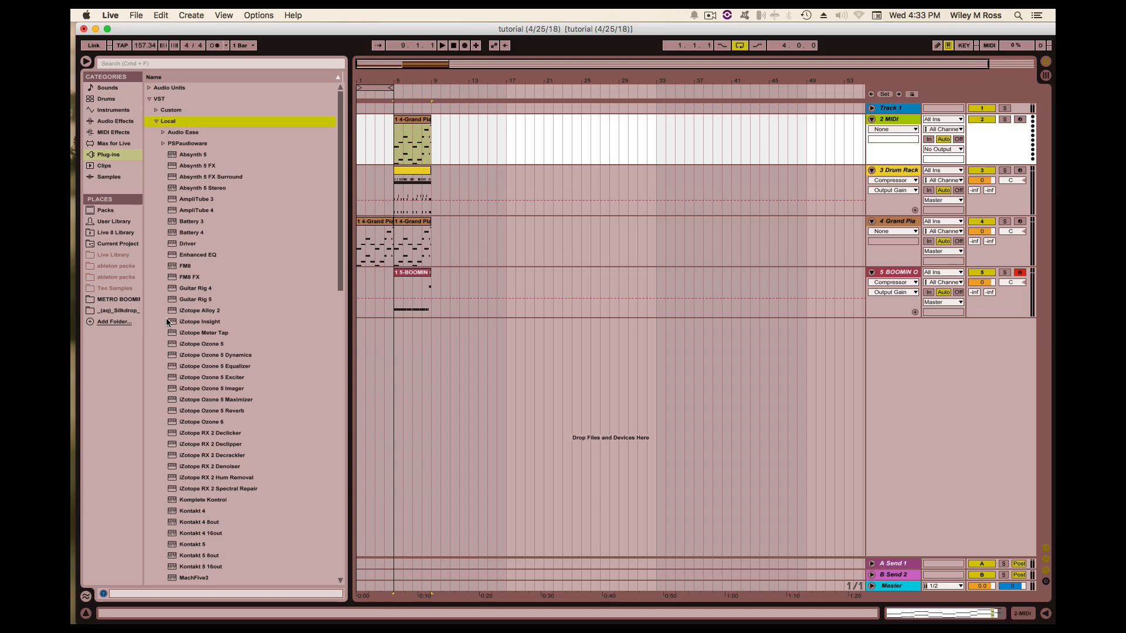
pyautogui.scroll(-3, 168, 322)
pyautogui.scroll(-3, 168, 323)
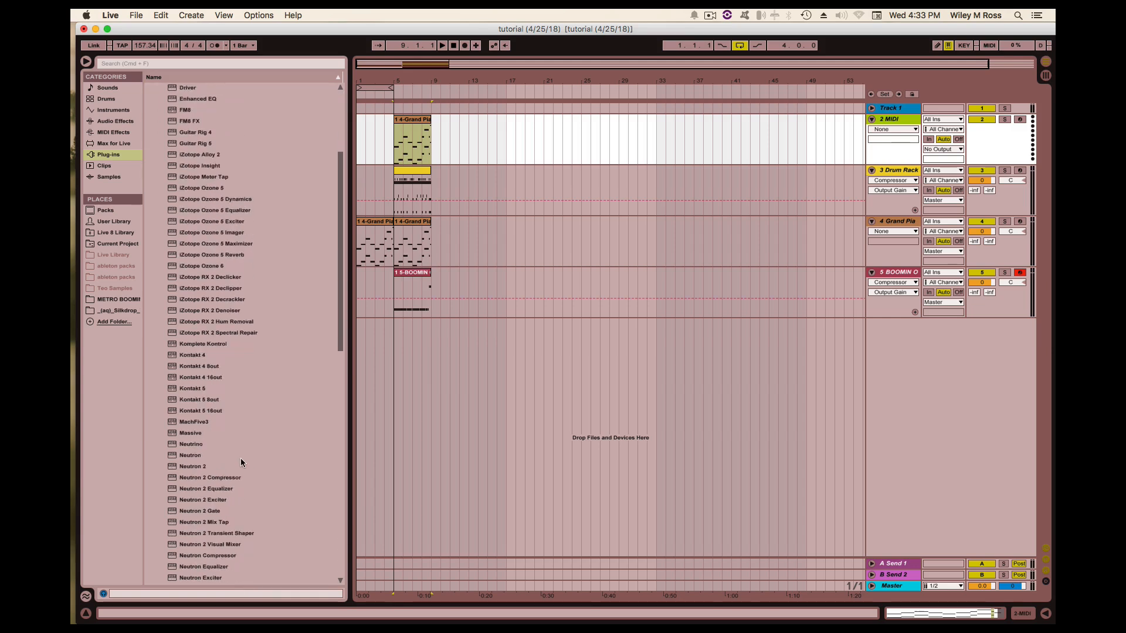
pyautogui.scroll(-2, 241, 459)
pyautogui.click(199, 379)
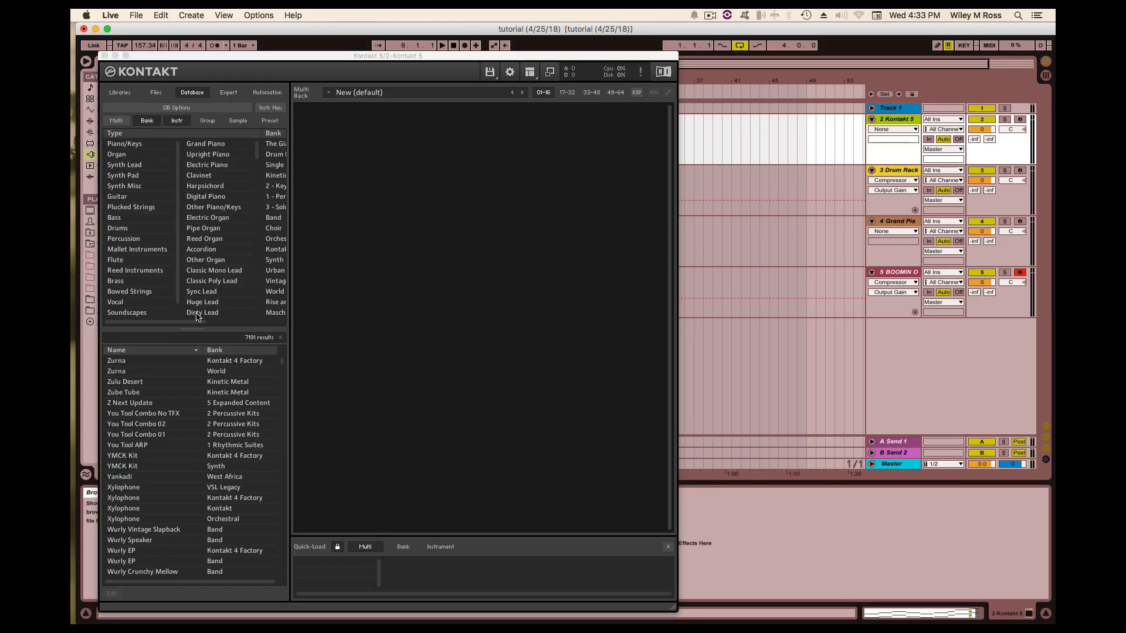
# Load the We're No Angels instrument from Kontakt's Vocal category, audition it and close the plug-in window
pyautogui.click(136, 303)
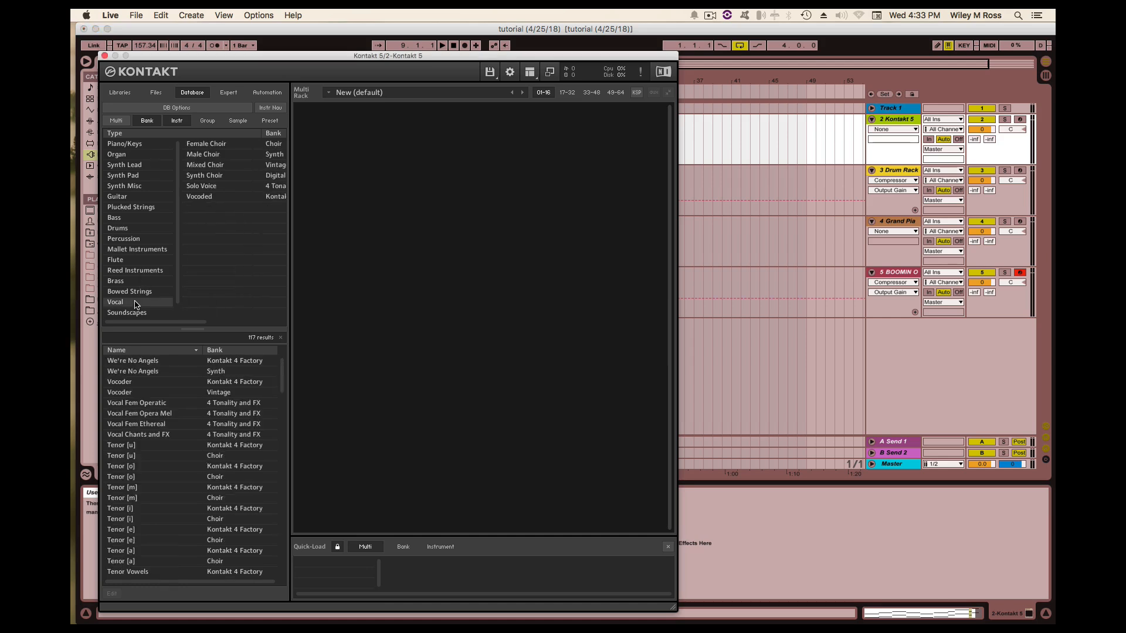
pyautogui.scroll(-10, 168, 410)
pyautogui.scroll(10, 168, 407)
pyautogui.doubleClick(167, 362)
pyautogui.press('space')
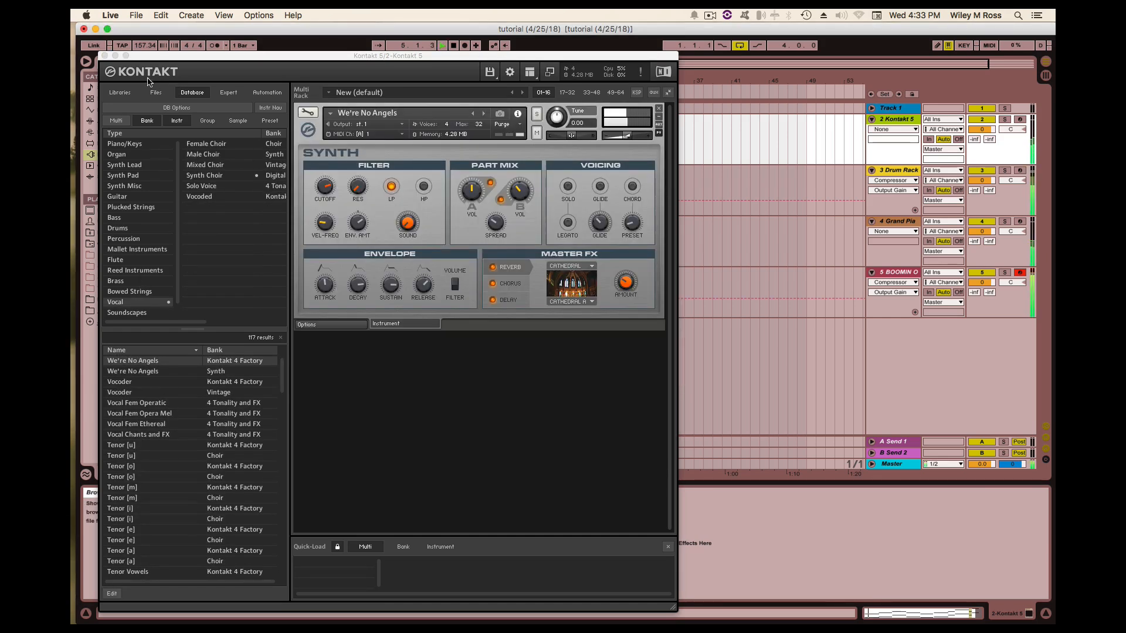
pyautogui.click(104, 56)
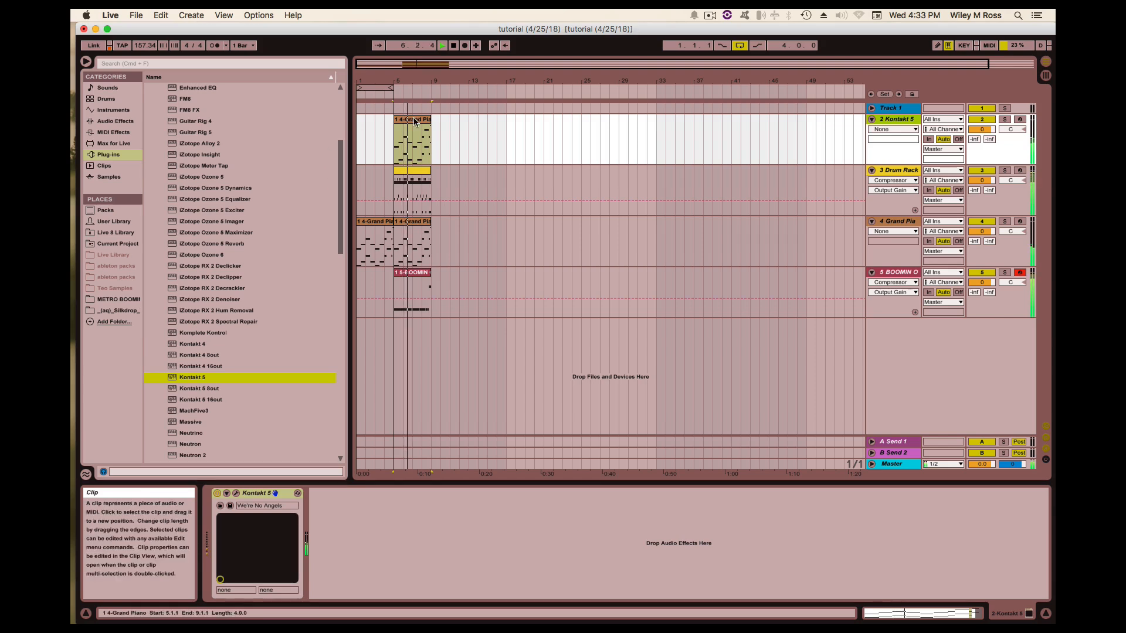
# Move the Kontakt 5 clip to bar 1 and transpose all its notes up two octaves
pyautogui.press('space')
pyautogui.click(370, 124)
pyautogui.doubleClick(370, 121)
pyautogui.press('super+a')
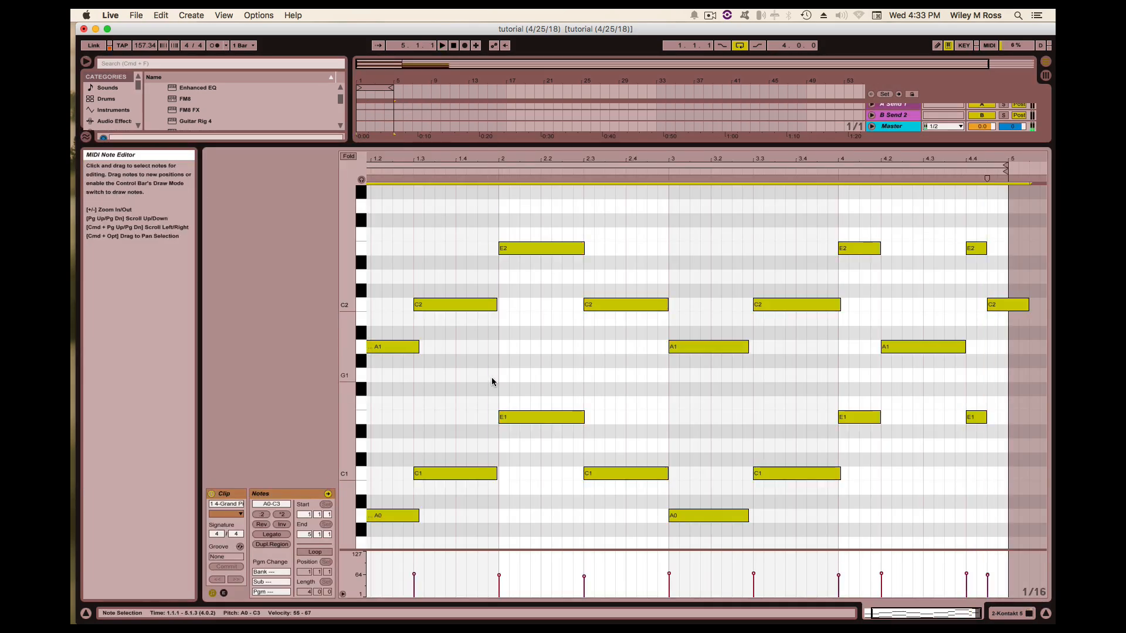
pyautogui.hotkey('shift', 'Up')
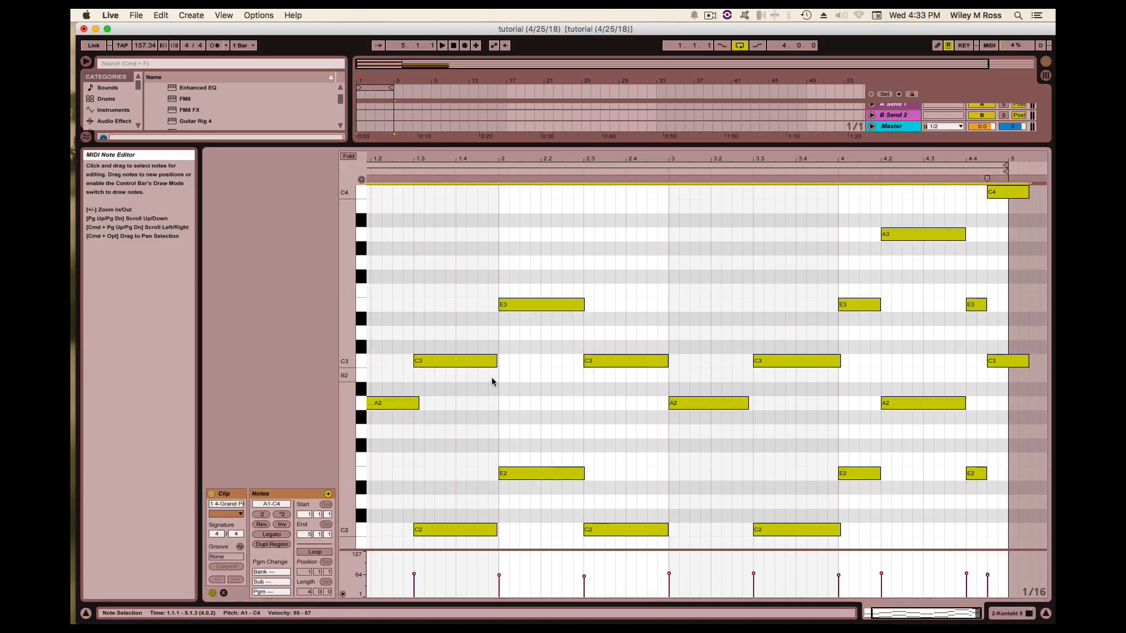
pyautogui.press('space')
pyautogui.hotkey('shift', 'Up')
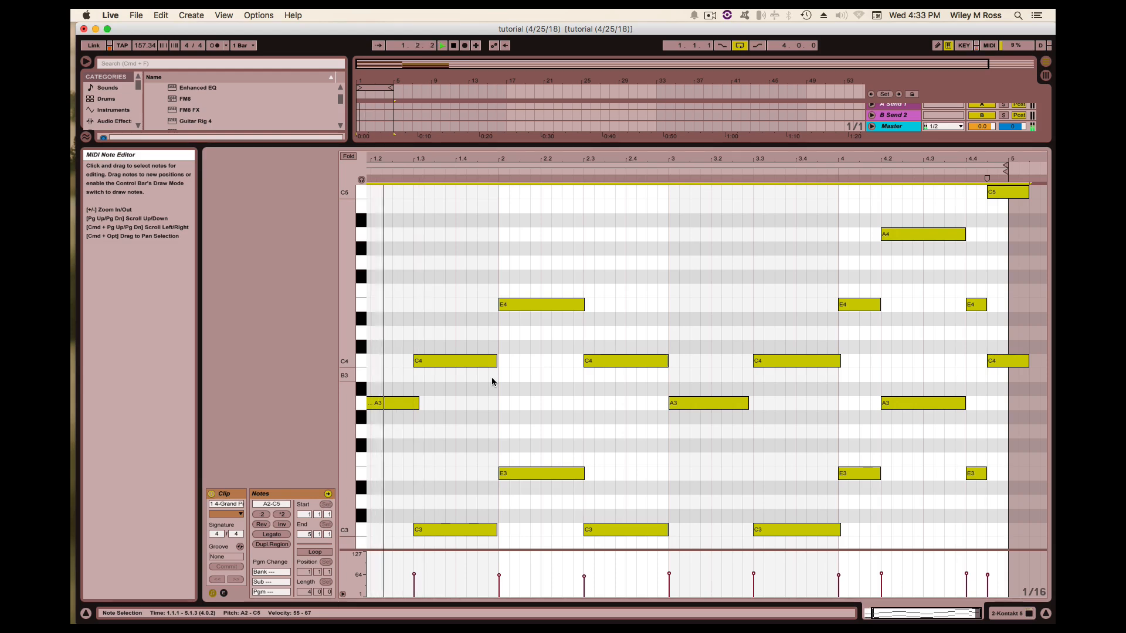
pyautogui.click(498, 143)
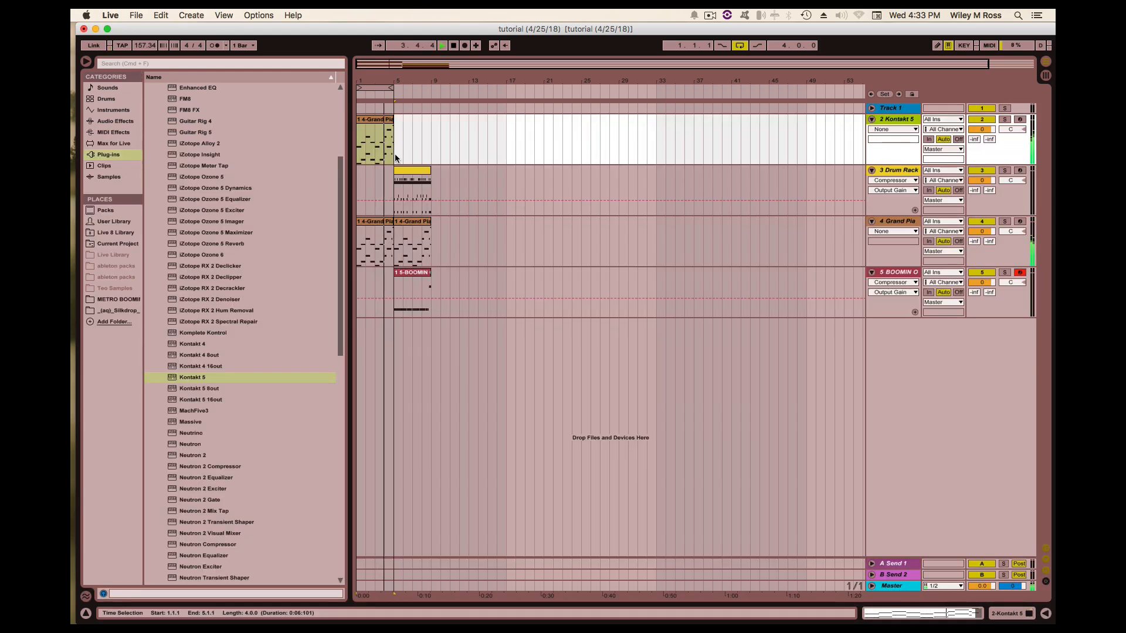
# Duplicate the transposed Kontakt 5 clip into bar 5
pyautogui.click(395, 156)
pyautogui.click(380, 121)
pyautogui.press('super+d')
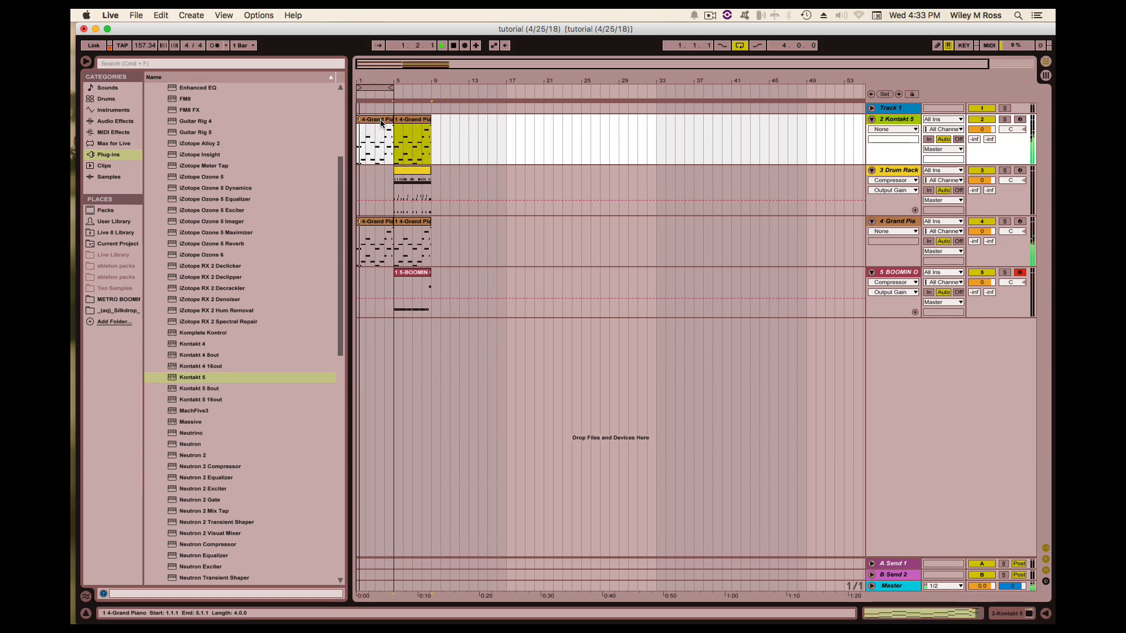
# Shift all clips another four bars later and move the first Kontakt 5 clip back to bar 1
pyautogui.press('space')
pyautogui.press('space')
pyautogui.click(380, 121)
pyautogui.press('space')
pyautogui.press('super+a')
pyautogui.moveTo(380, 121)
pyautogui.mouseDown()
pyautogui.moveTo(419, 124)
pyautogui.moveTo(375, 121)
pyautogui.mouseUp()
pyautogui.click(377, 124)
pyautogui.press('super+a')
pyautogui.click(413, 118)
# Delete the closing notes from 4.2.1 onward in the Kontakt 5 clip at bar 1
pyautogui.doubleClick(374, 121)
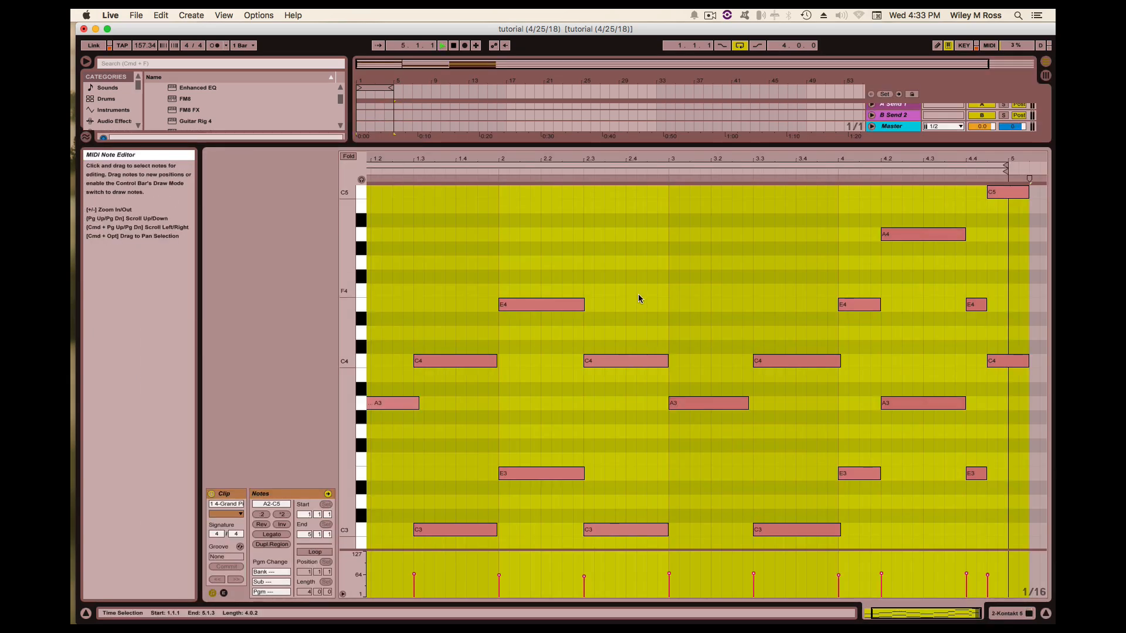
pyautogui.press('space')
pyautogui.scroll(1, 904, 248)
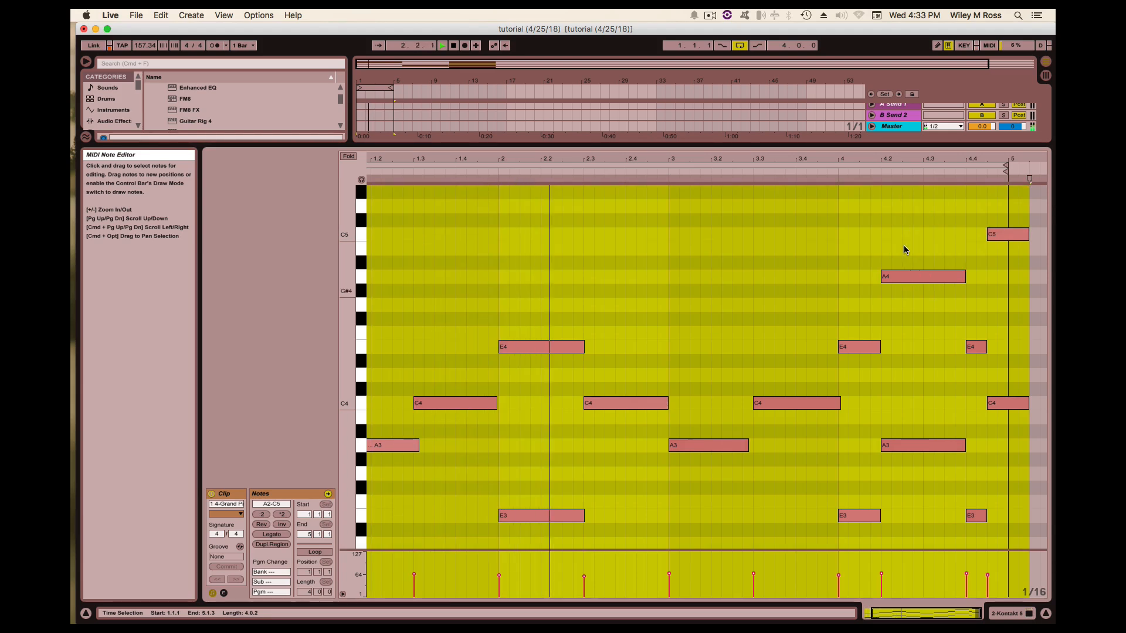
pyautogui.moveTo(882, 215); pyautogui.dragTo(1008, 526)
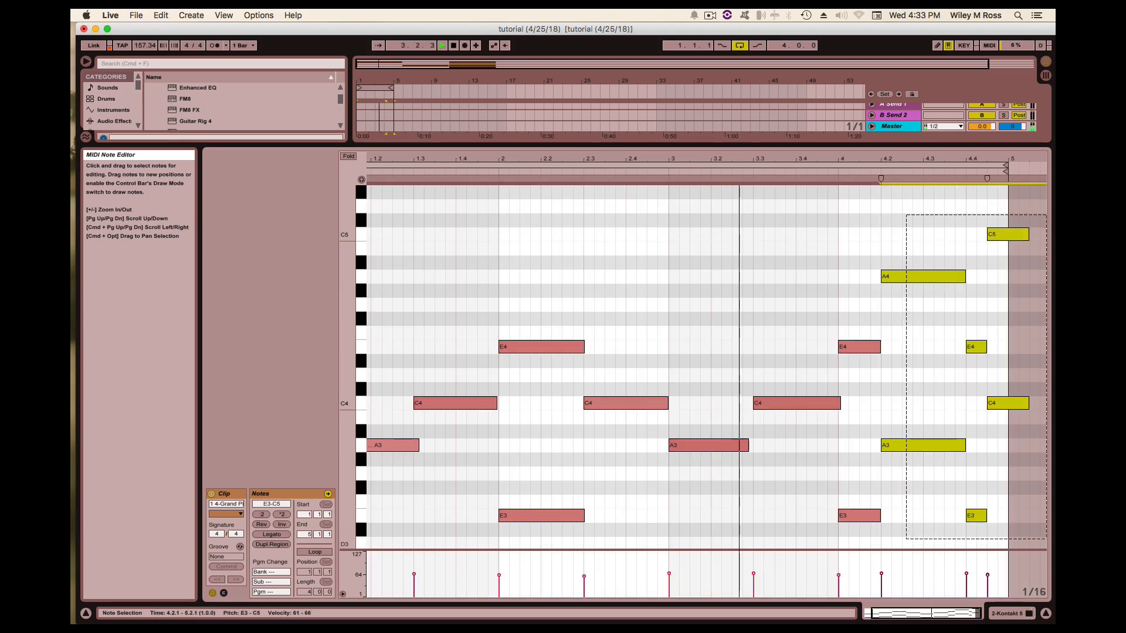
pyautogui.press('Delete')
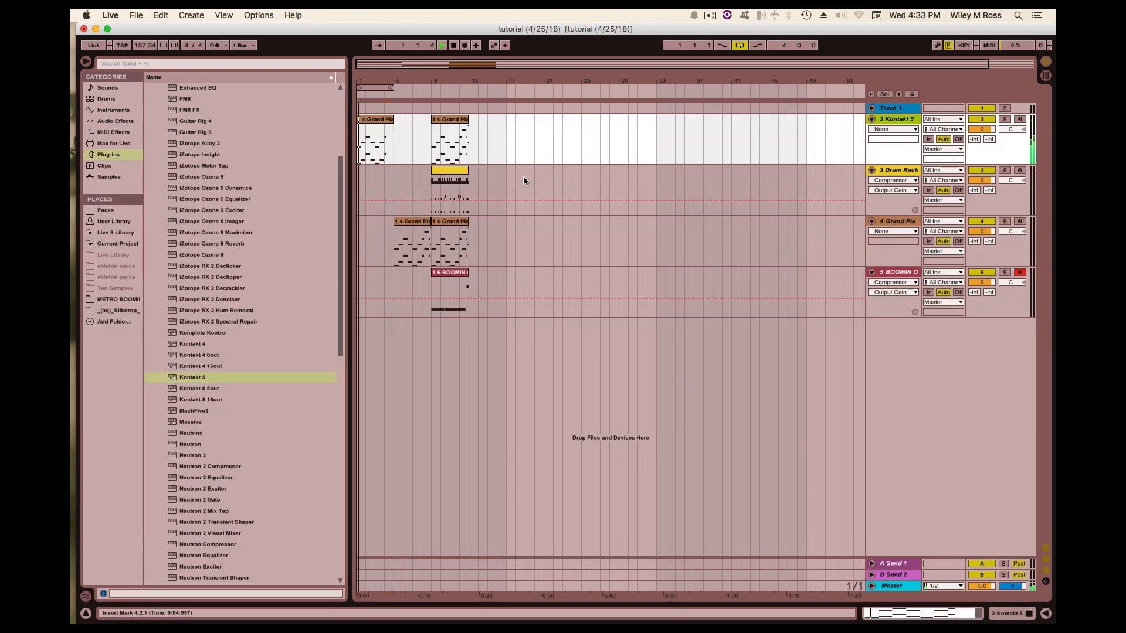
# Duplicate the edited Kontakt 5 clip twice to fill bars 5 and 9
pyautogui.click(375, 121)
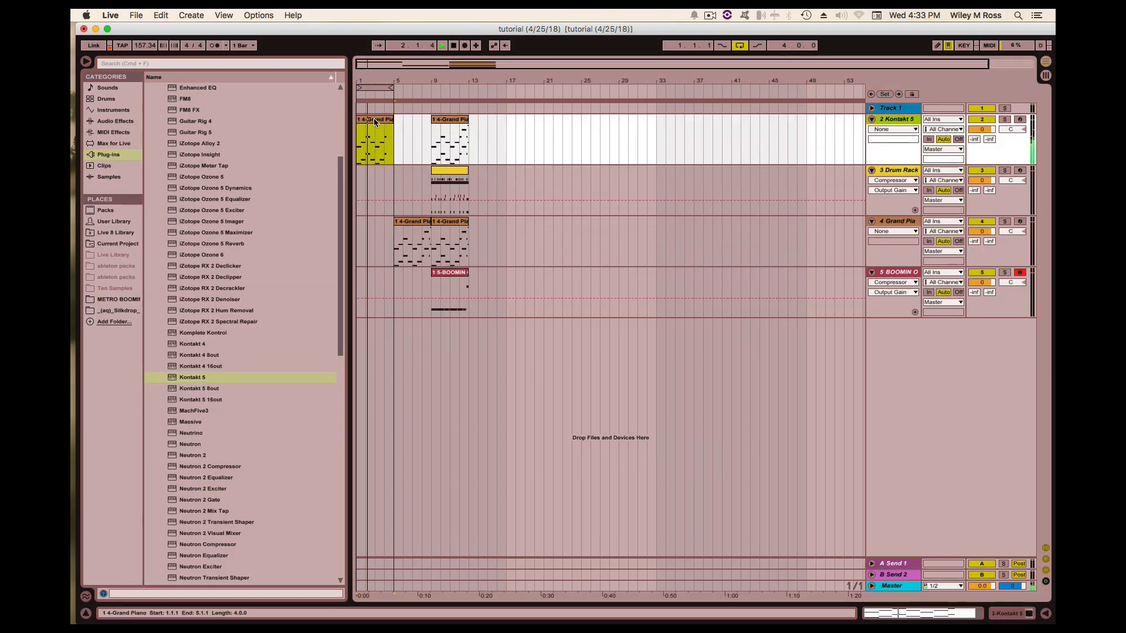
pyautogui.press('super+d')
pyautogui.press('super+d')
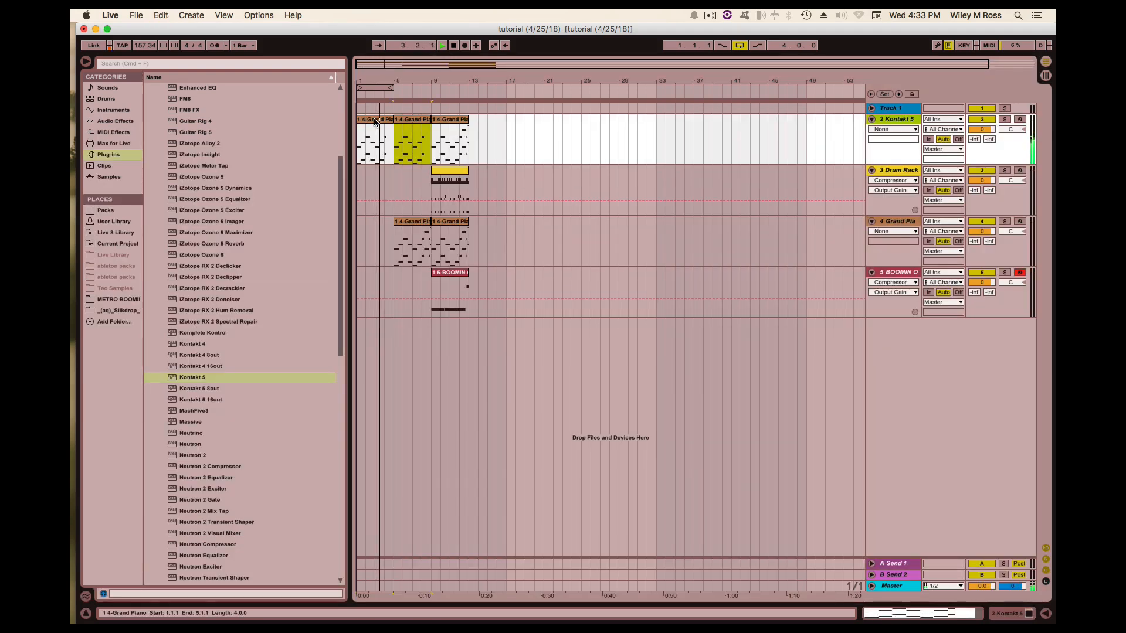
# Move the four-bar loop region to bar 9 and play the whole arrangement from the start
pyautogui.moveTo(390, 88); pyautogui.dragTo(461, 94)
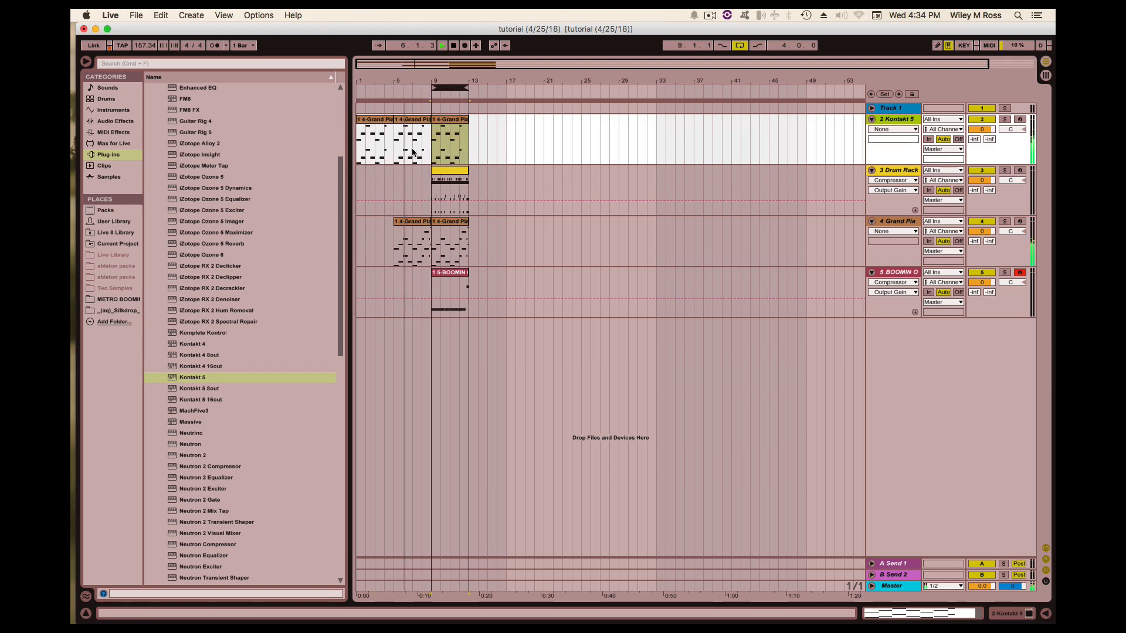
pyautogui.click(387, 171)
pyautogui.press('super+a')
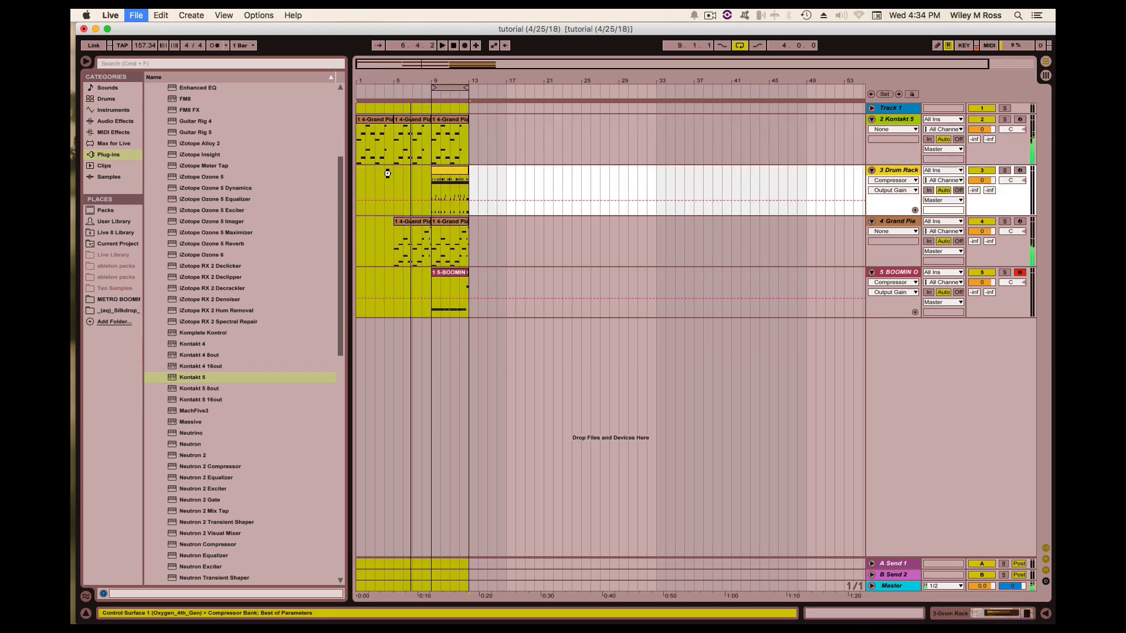
pyautogui.press('space')
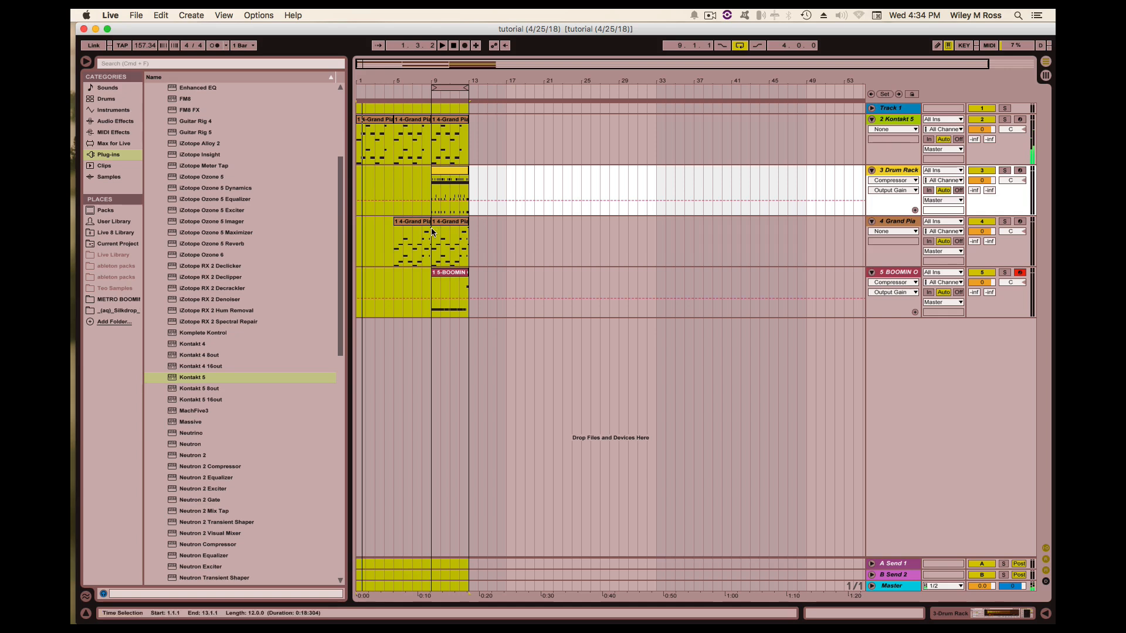
# Duplicate the Grand Piano track and move the copy's bar 5 clip to bar 1
pyautogui.rightClick(886, 256)
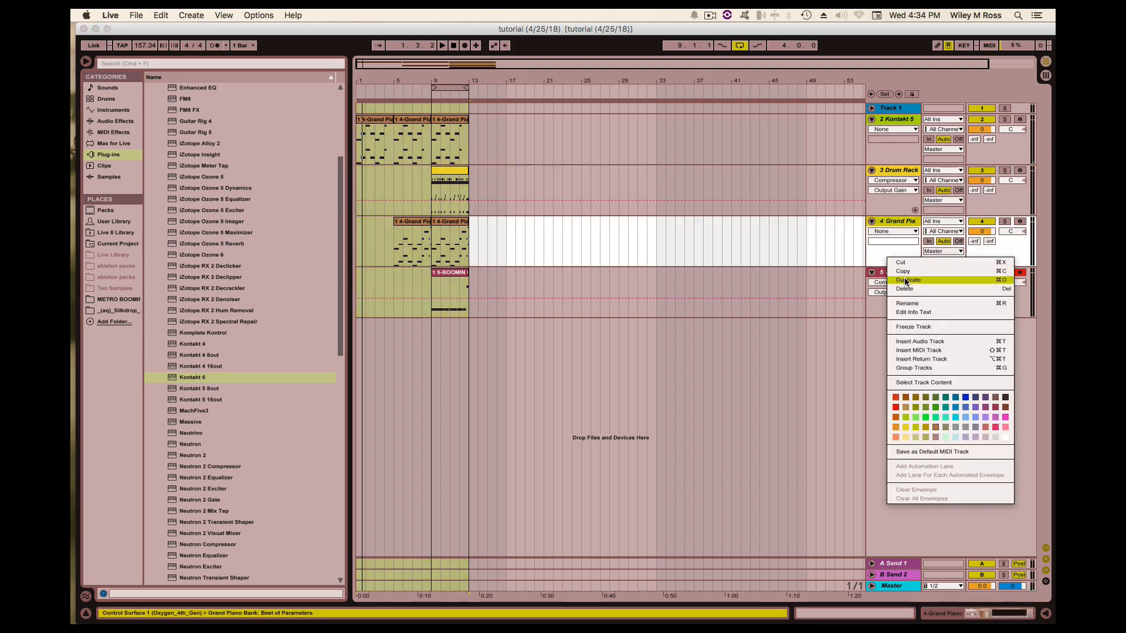
pyautogui.press('Return')
pyautogui.click(413, 276)
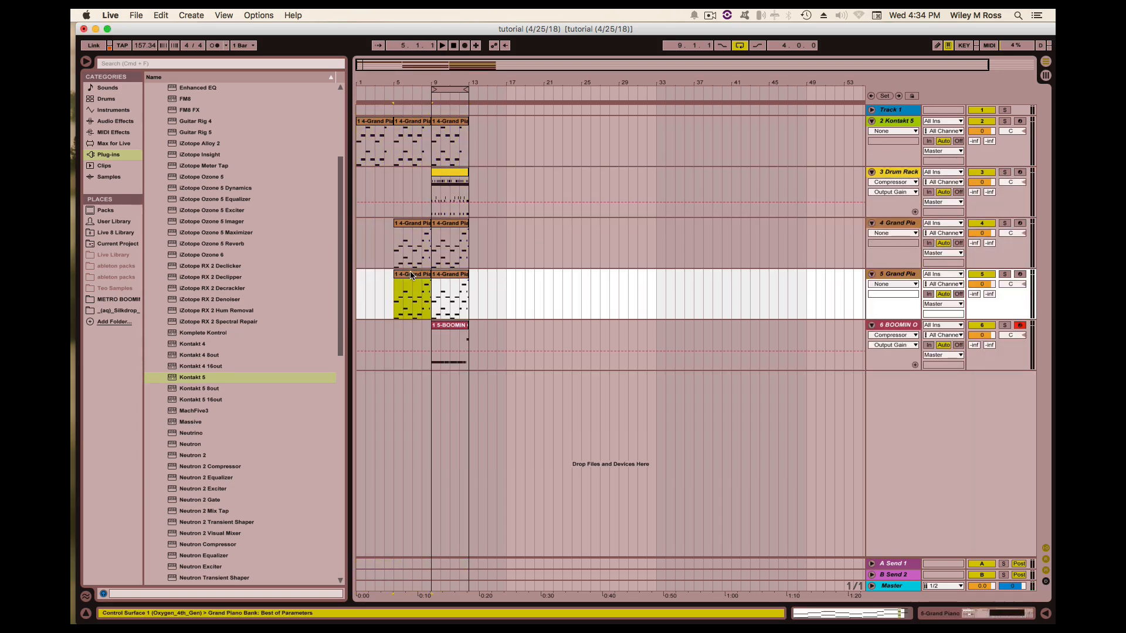
pyautogui.moveTo(410, 271); pyautogui.dragTo(373, 274)
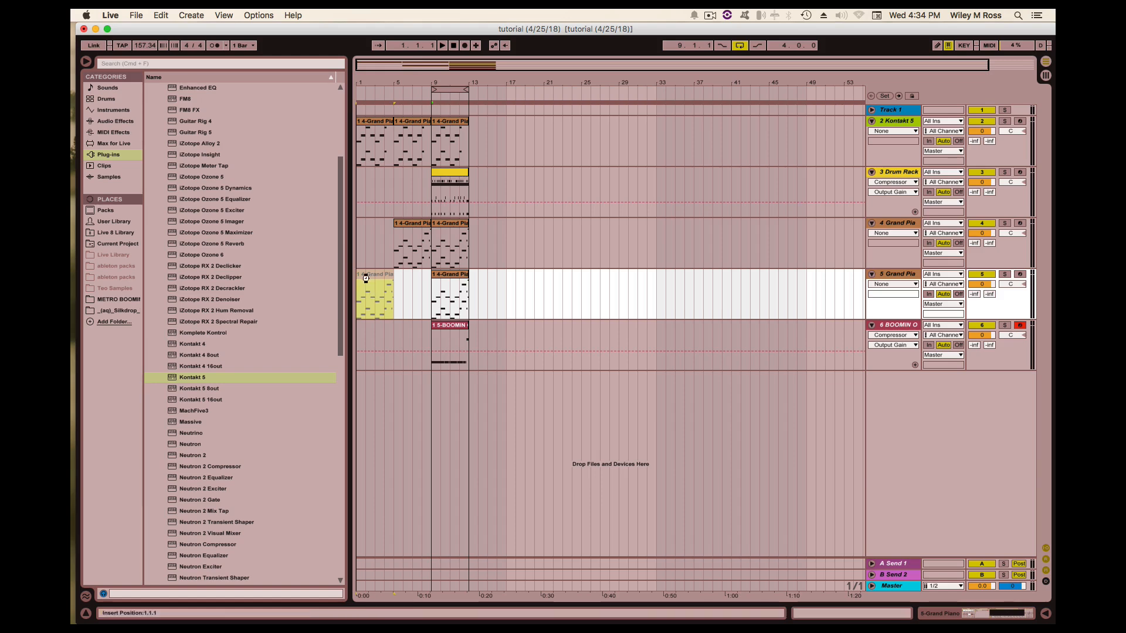
# Delete all notes from the bar 1 clip on the duplicated Grand Piano track and close its editor
pyautogui.doubleClick(367, 275)
pyautogui.scroll(-1, 835, 452)
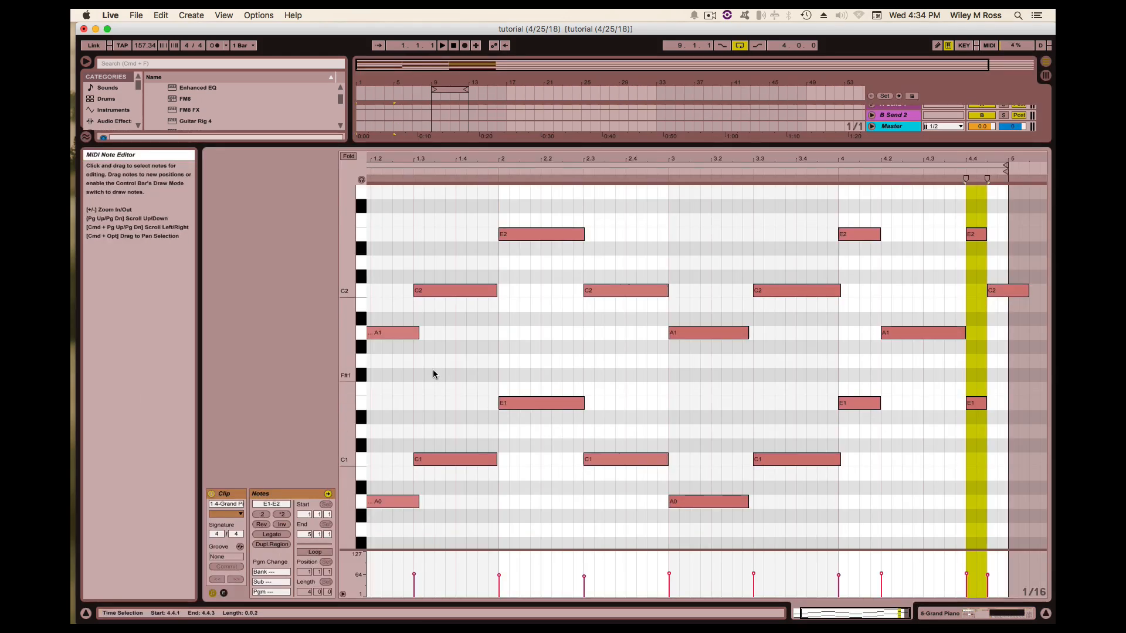
pyautogui.scroll(5, 433, 374)
pyautogui.press('super+a')
pyautogui.press('Delete')
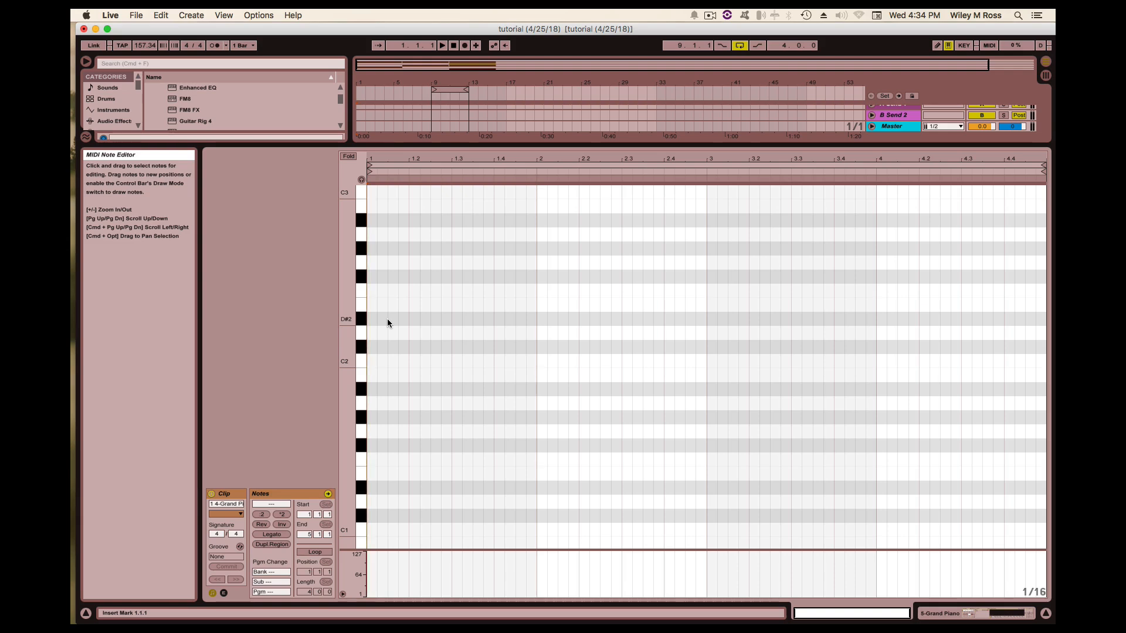
pyautogui.doubleClick(507, 145)
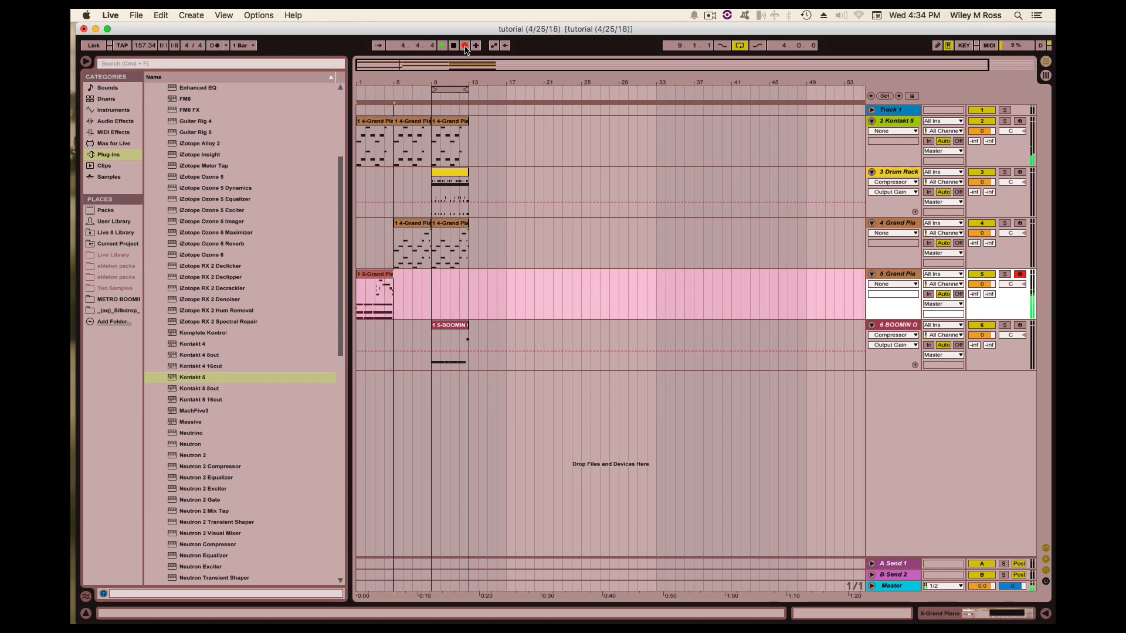
# Finish recording the piano part on the duplicated Grand Piano track and check the notes of its bar 1 clip
pyautogui.click(465, 45)
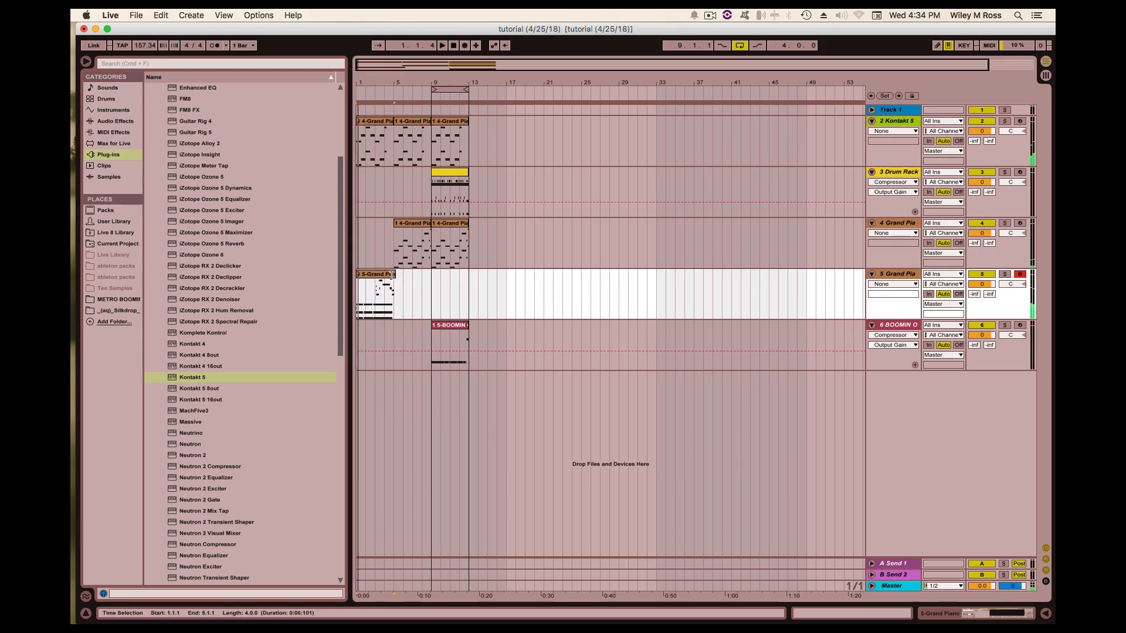
pyautogui.doubleClick(381, 273)
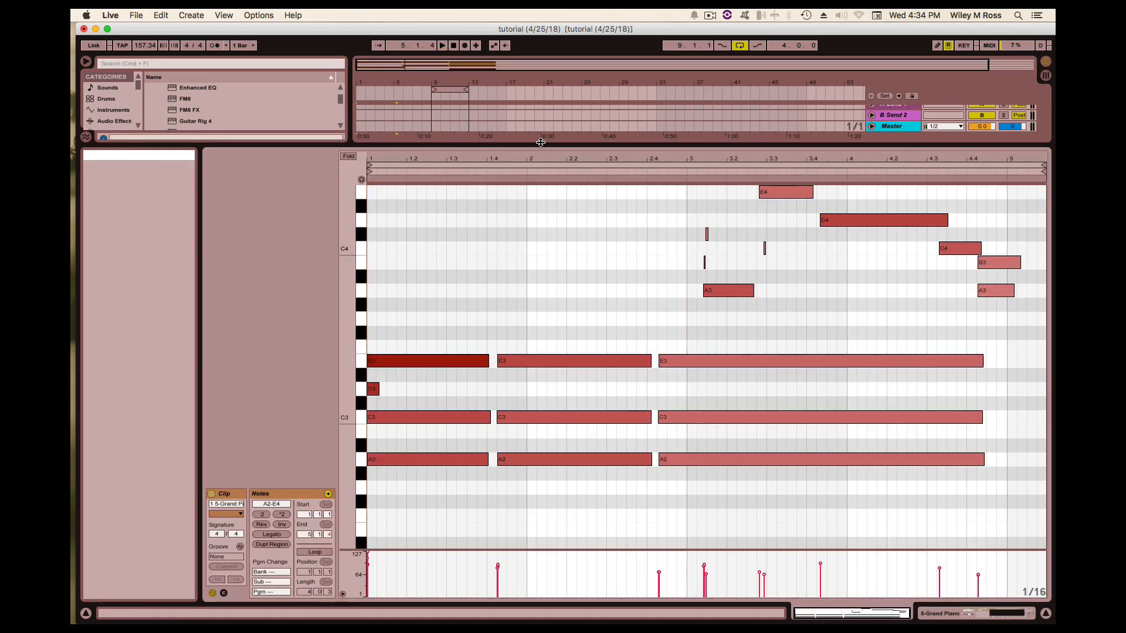
pyautogui.press('super+alt+l')
pyautogui.moveTo(378, 82); pyautogui.dragTo(378, 132)
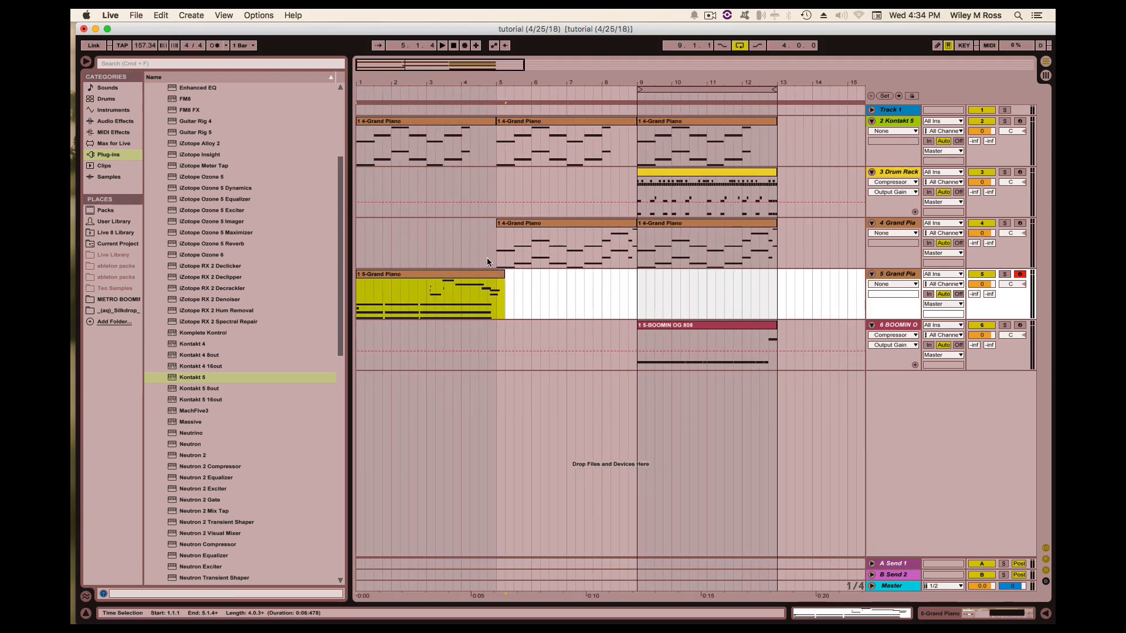
# Quantize all notes in the recorded Grand Piano clip and delete the stray D3 note at its start
pyautogui.doubleClick(478, 288)
pyautogui.press('super+a')
pyautogui.press('super+u')
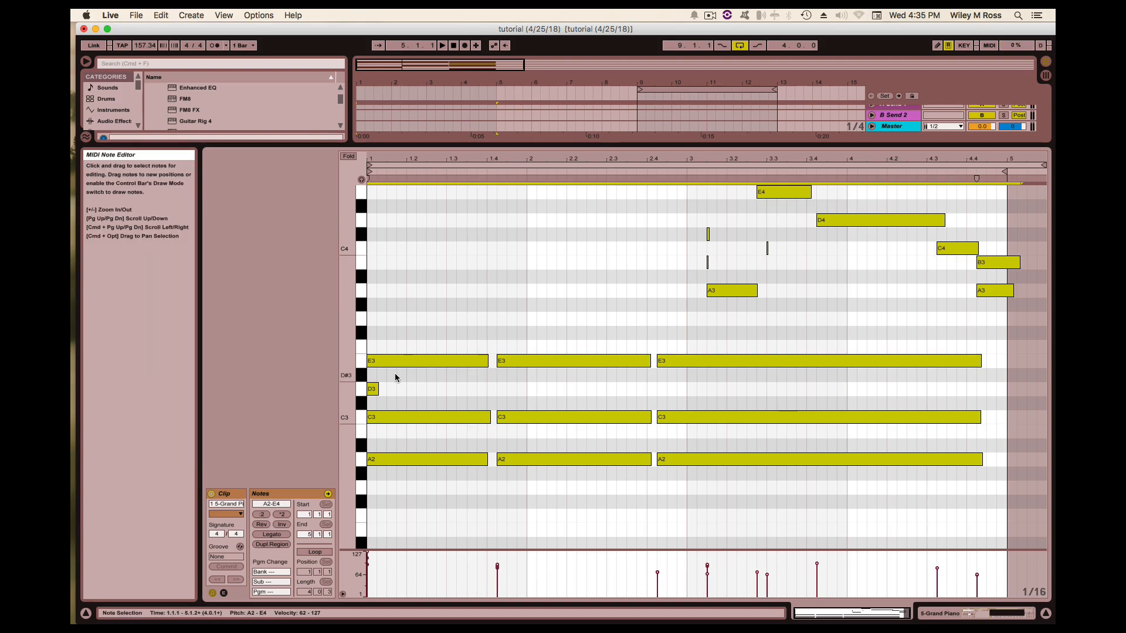
pyautogui.doubleClick(376, 390)
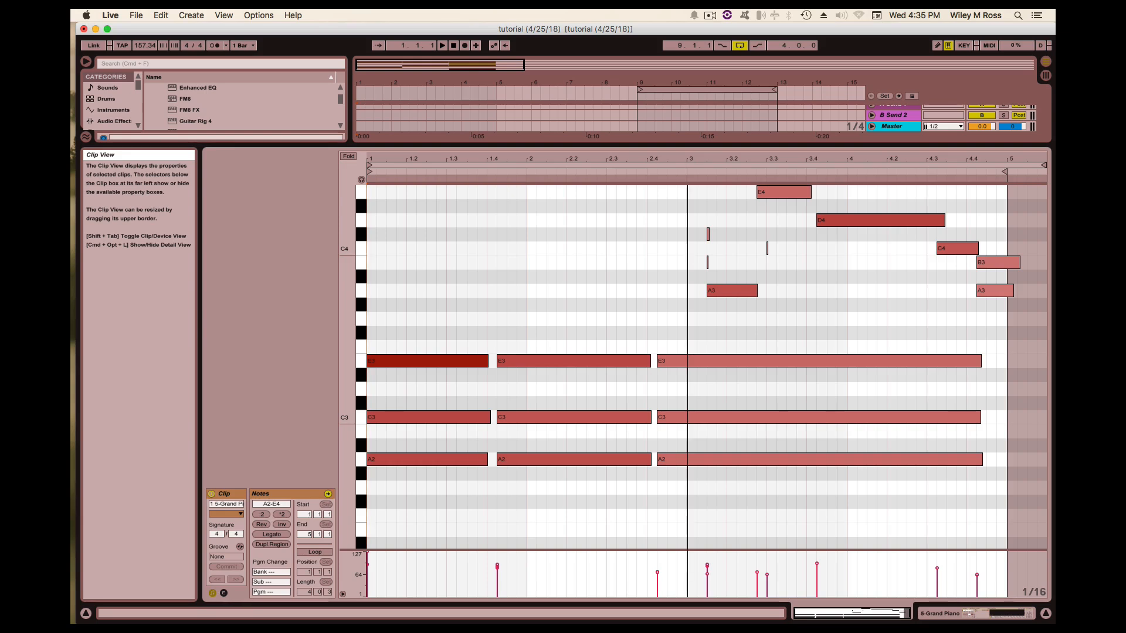
# Play the clip and delete the three very short stray notes above the chords in bar 3
pyautogui.click(608, 231)
pyautogui.press('space')
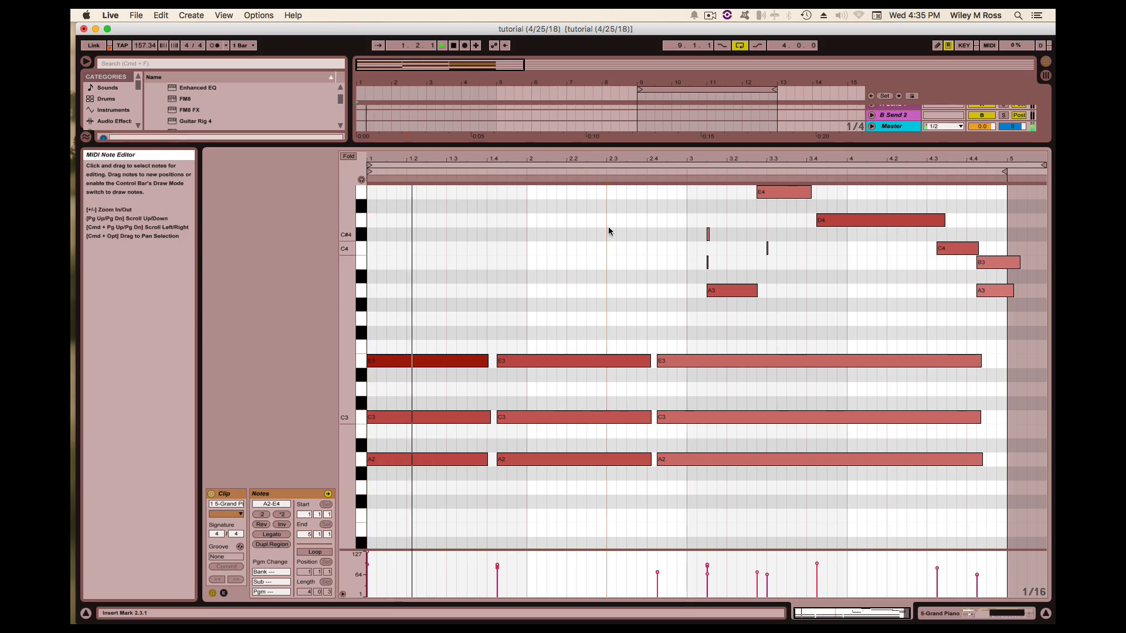
pyautogui.press('super+a')
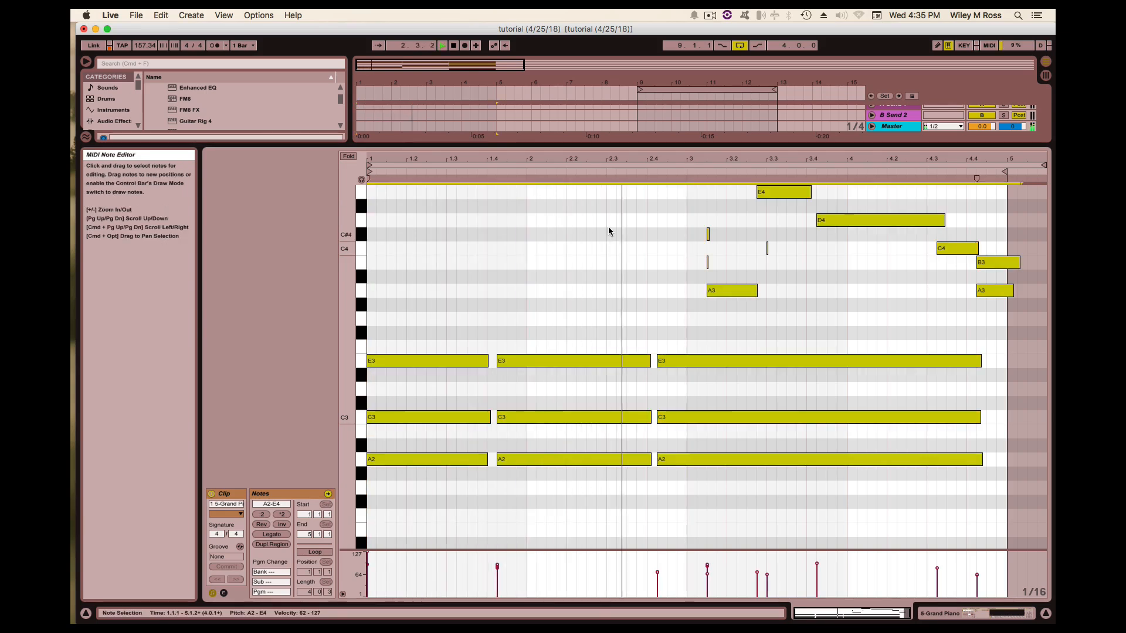
pyautogui.moveTo(775, 255); pyautogui.dragTo(705, 232)
pyautogui.press('Delete')
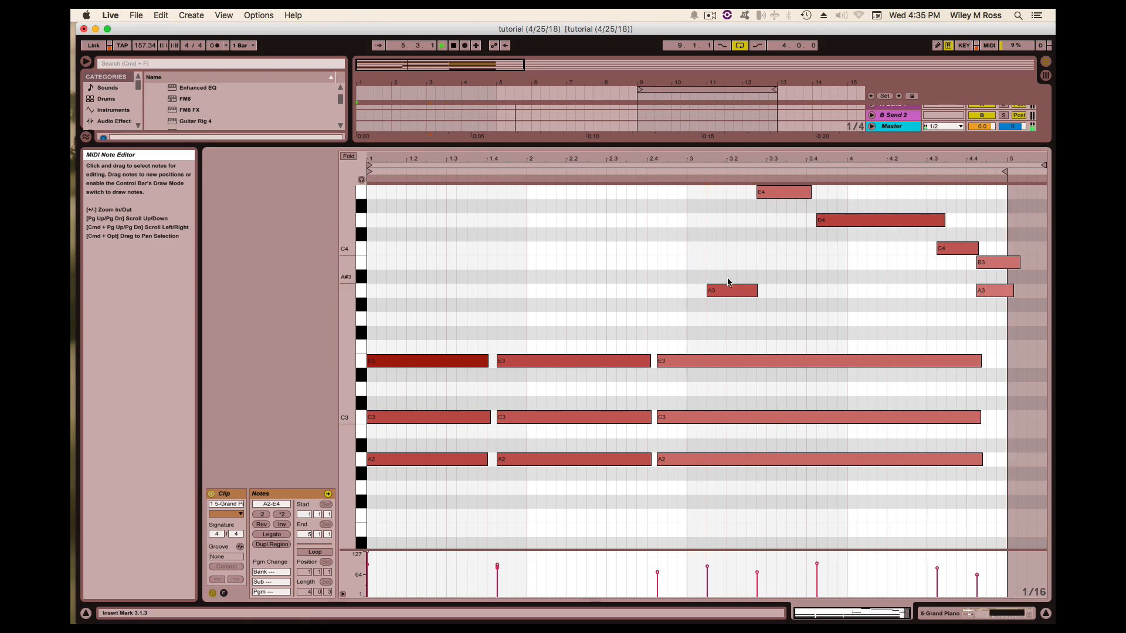
# Replay the cleaned-up piano clip from the start to check the timing of its chords and melody
pyautogui.press('super+a')
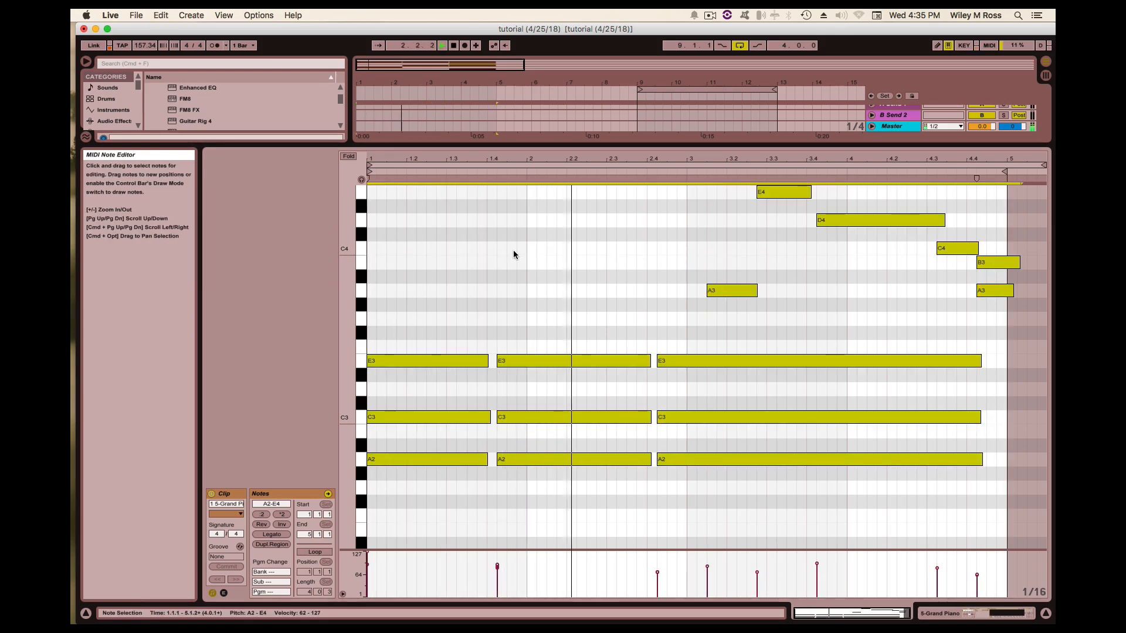
pyautogui.click(794, 221)
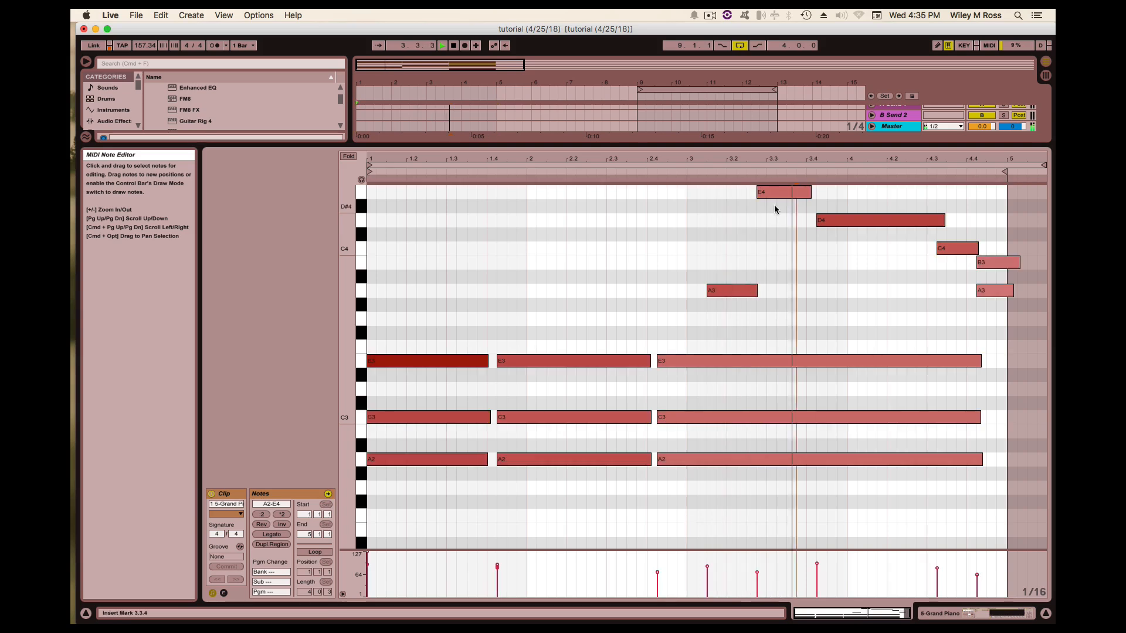
pyautogui.press('space')
pyautogui.press('space')
pyautogui.press('space')
pyautogui.press('space')
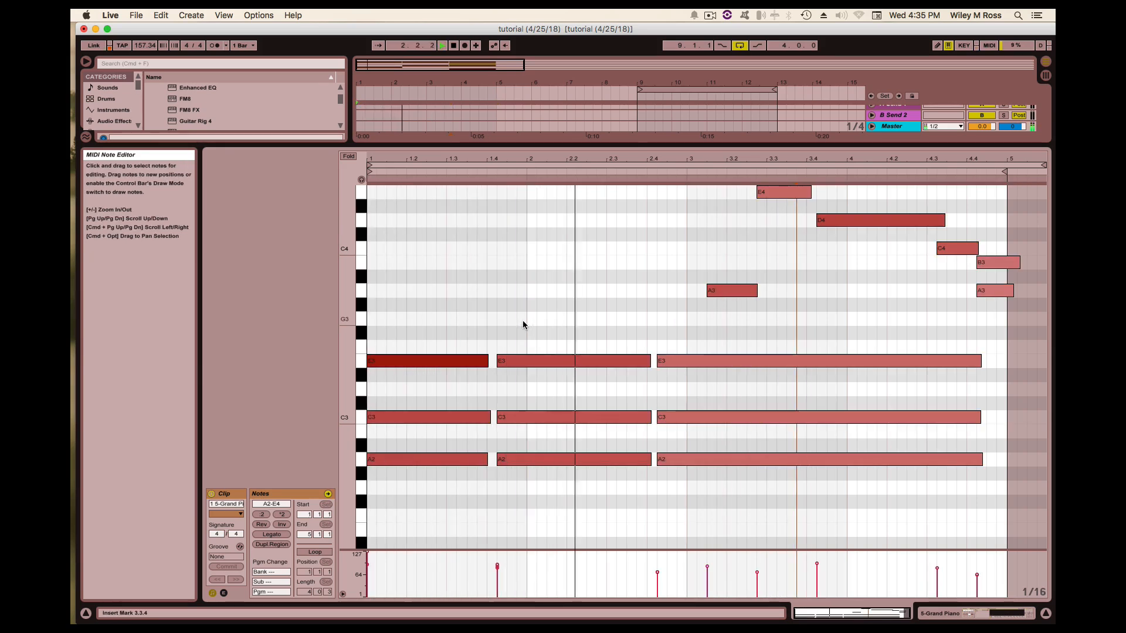
# Shift the second chord and all following notes together so that the second chord starts at 2.1.1
pyautogui.moveTo(522, 320); pyautogui.dragTo(706, 484)
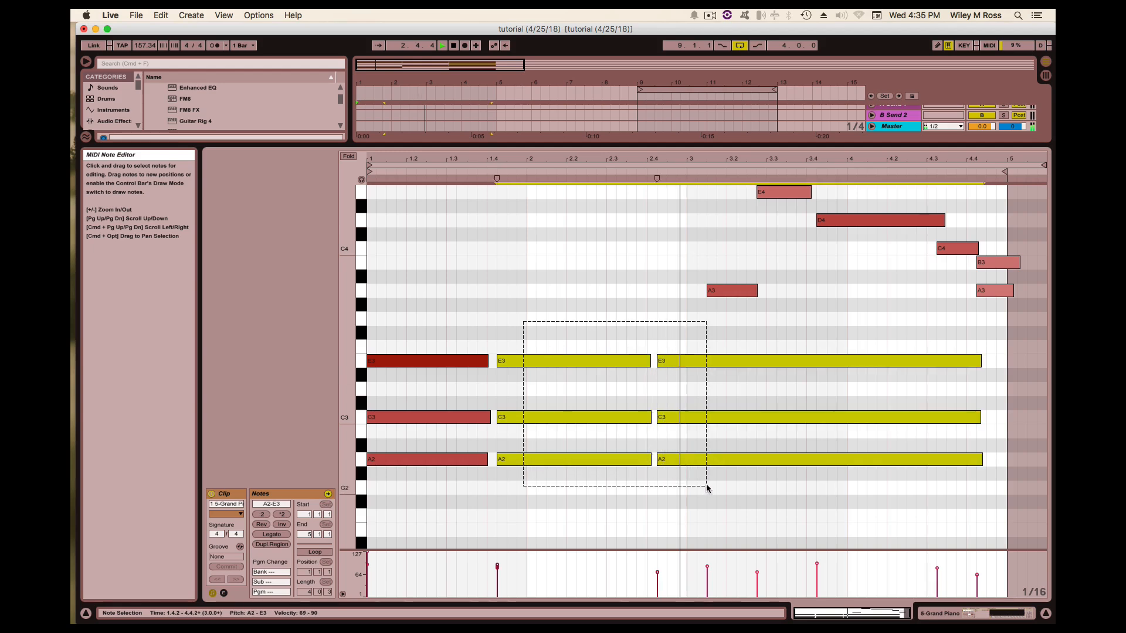
pyautogui.moveTo(511, 188); pyautogui.dragTo(924, 483)
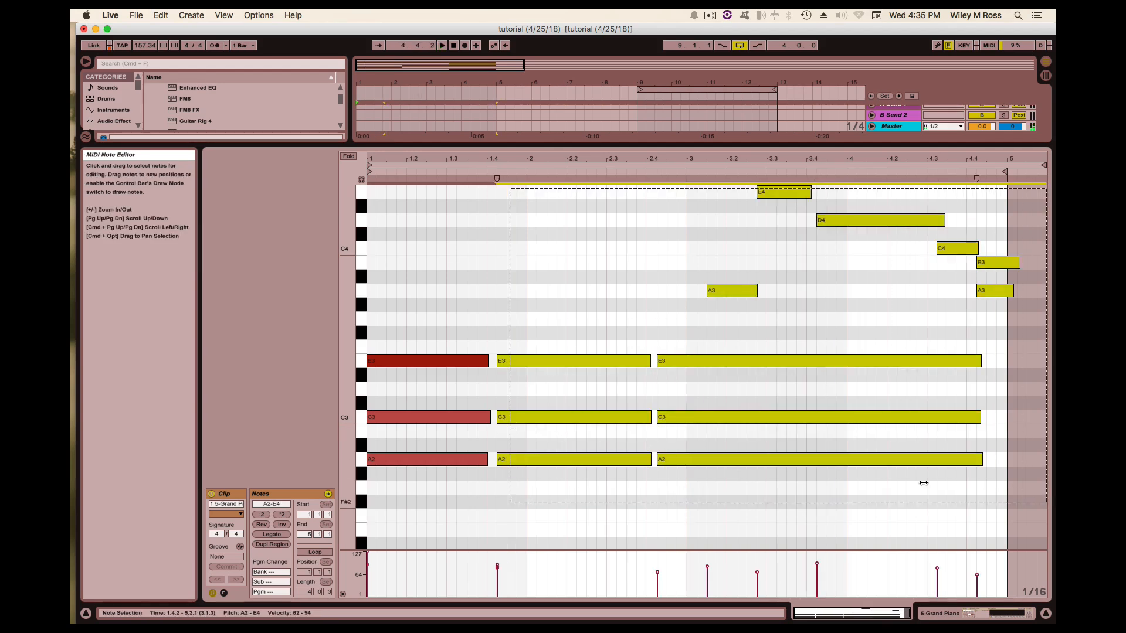
pyautogui.press('Right')
pyautogui.press('Right')
pyautogui.press('Right')
pyautogui.press('Right')
pyautogui.press('Left')
pyautogui.press('super+u')
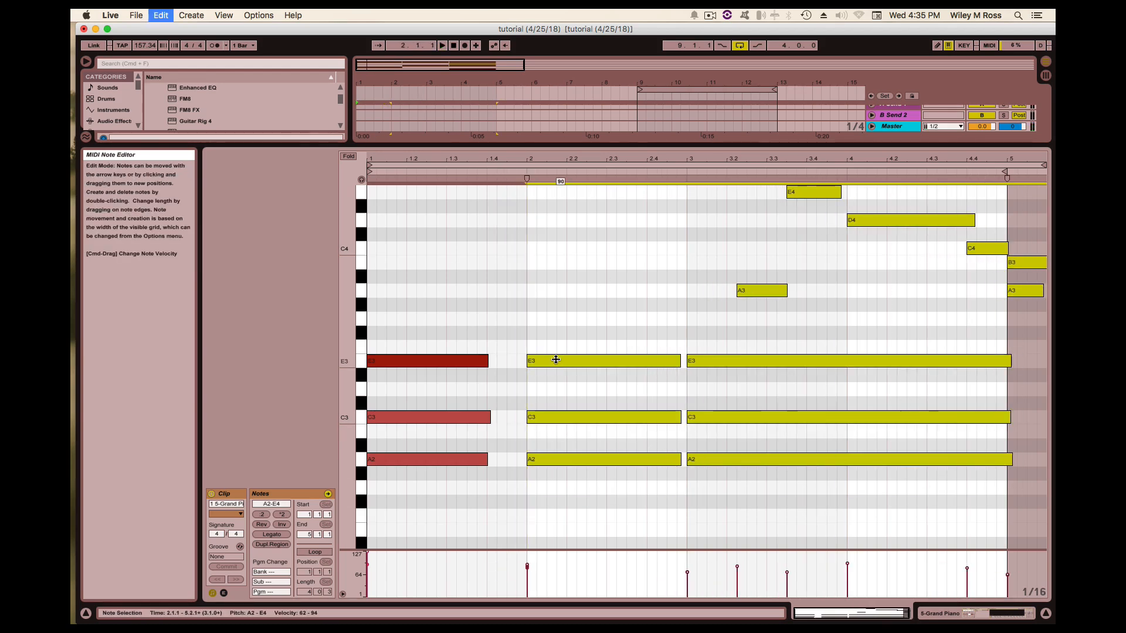
# Audition the clip, moving the second chord to 1.4.3 and the melody notes to start at 3.2.1
pyautogui.press('super+a')
pyautogui.click(555, 330)
pyautogui.press('space')
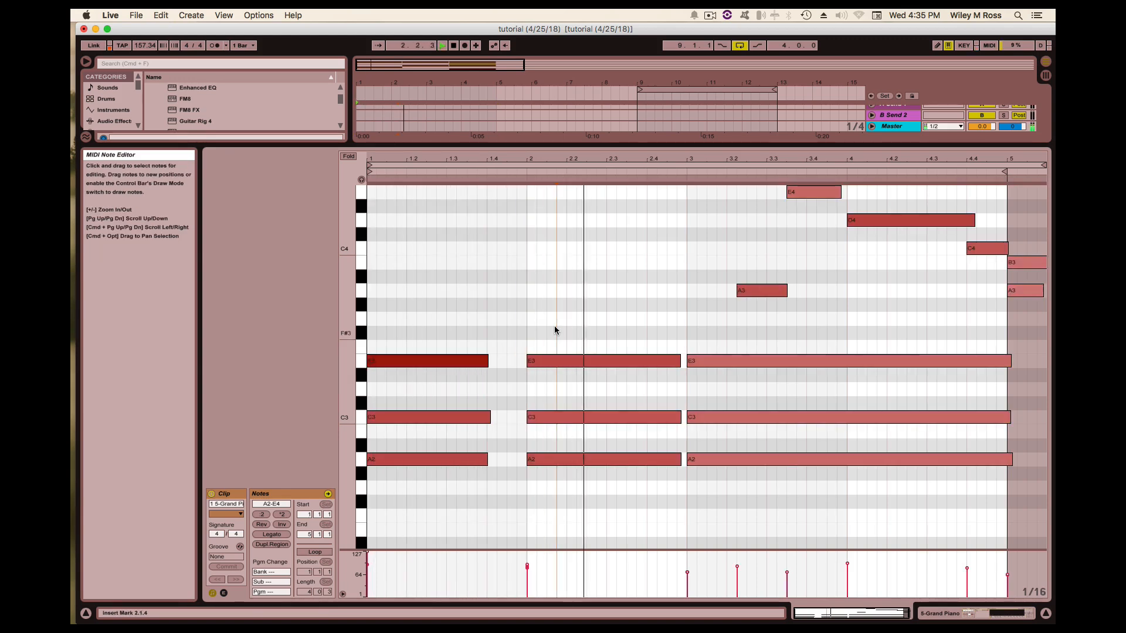
pyautogui.moveTo(559, 329); pyautogui.dragTo(558, 462)
pyautogui.press('space')
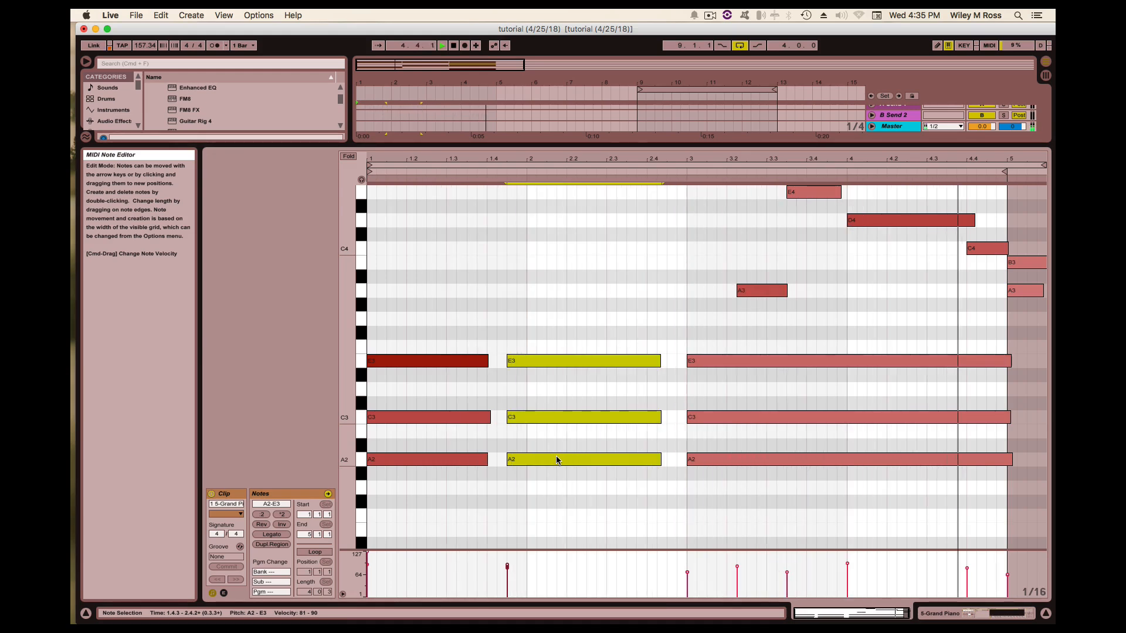
pyautogui.press('space')
pyautogui.moveTo(1024, 329); pyautogui.dragTo(724, 195)
pyautogui.moveTo(757, 294)
pyautogui.mouseDown()
pyautogui.moveTo(733, 295)
pyautogui.moveTo(749, 294)
pyautogui.mouseUp()
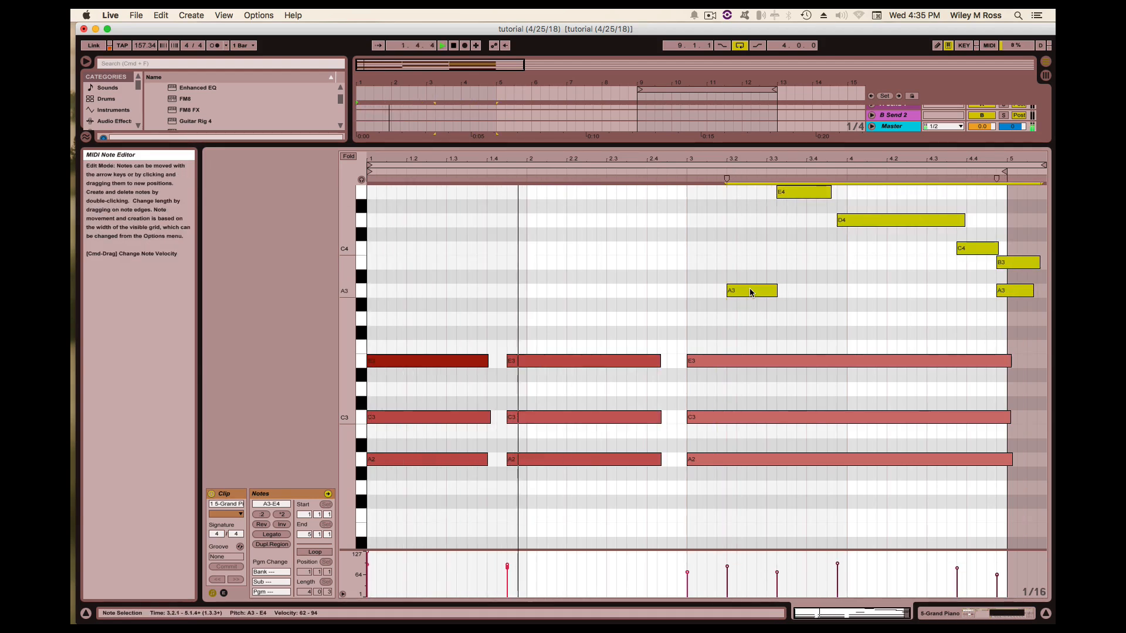
# Move the second chord to start at 1.4.1 and the third chord to start at 2.4.1
pyautogui.moveTo(601, 338); pyautogui.dragTo(585, 534)
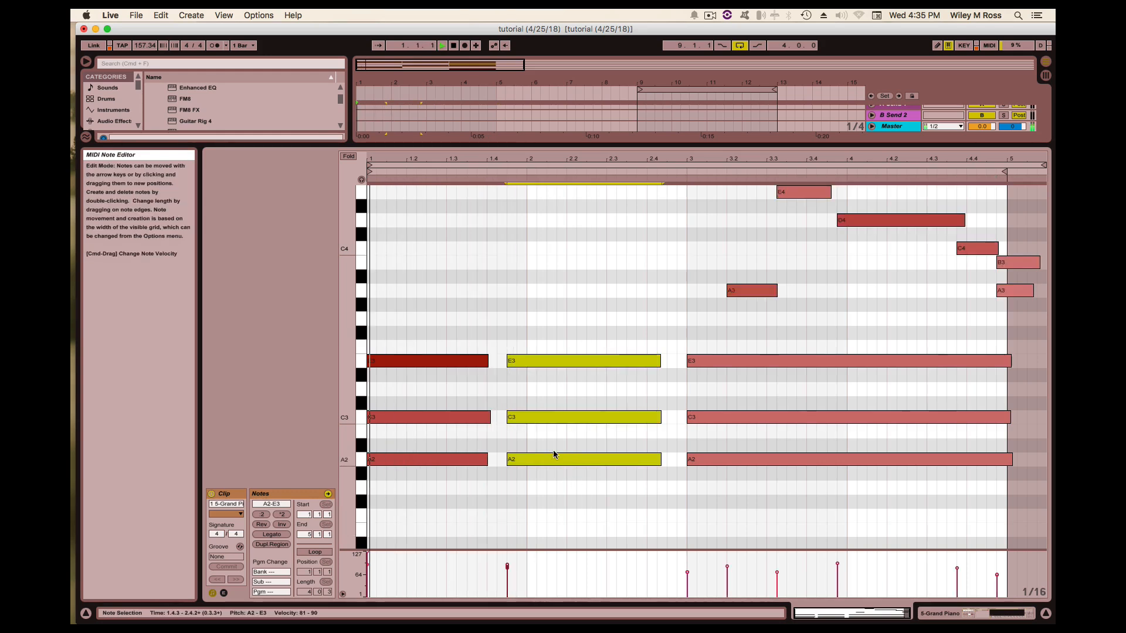
pyautogui.moveTo(554, 459); pyautogui.dragTo(548, 463)
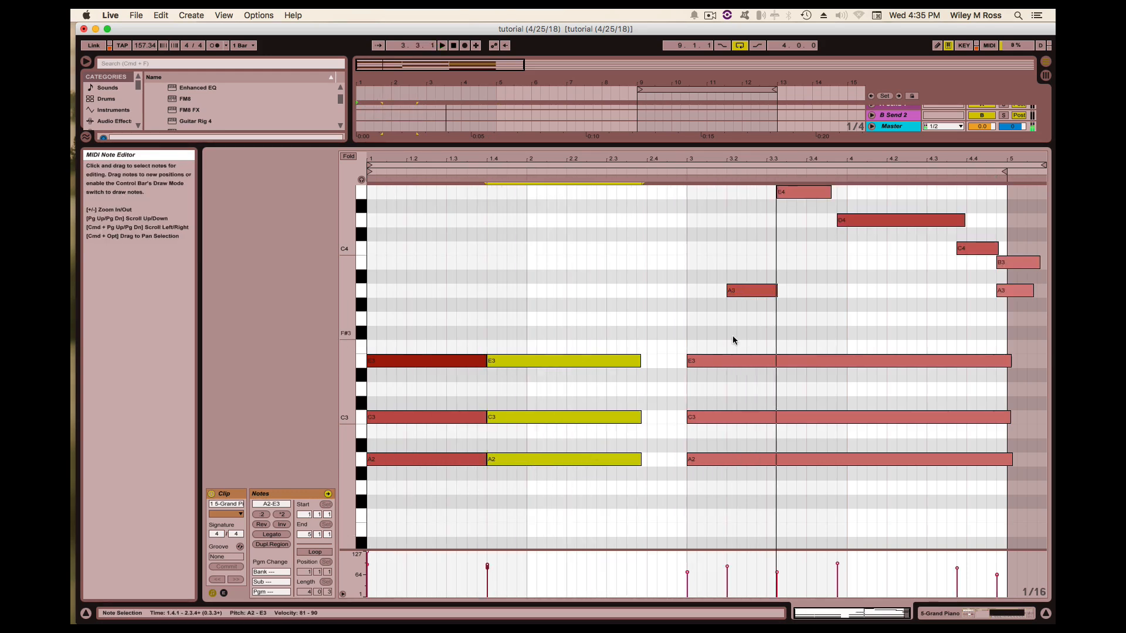
pyautogui.moveTo(733, 338); pyautogui.dragTo(693, 463)
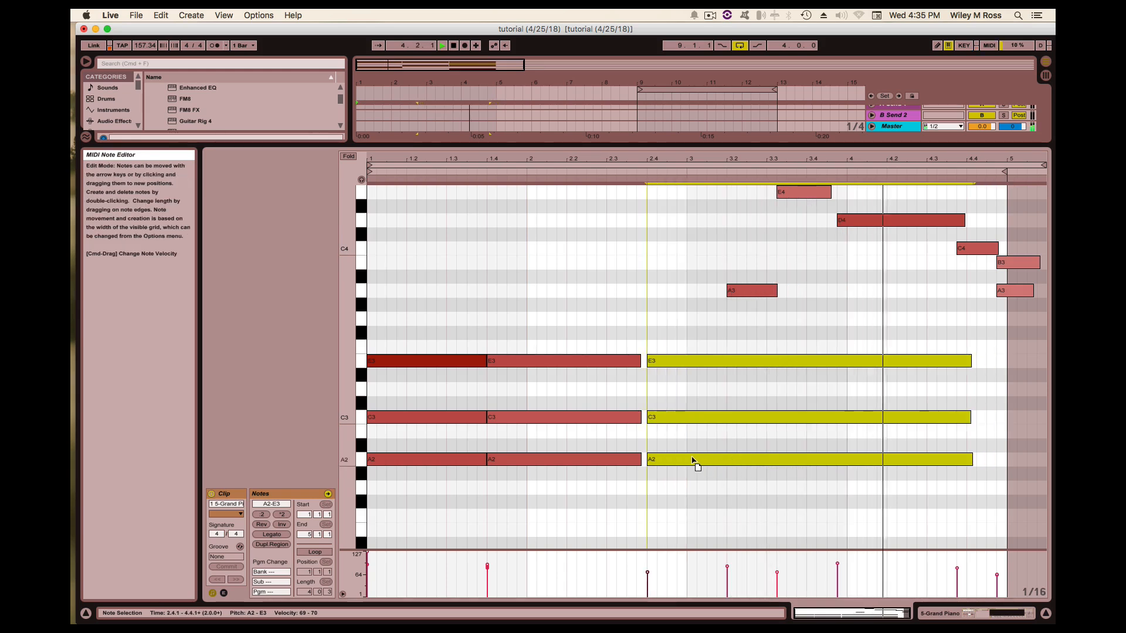
# Shift the melody notes as a group to start at 3.1.3 and place the E4 note at 3.3.1
pyautogui.moveTo(1025, 317); pyautogui.dragTo(725, 191)
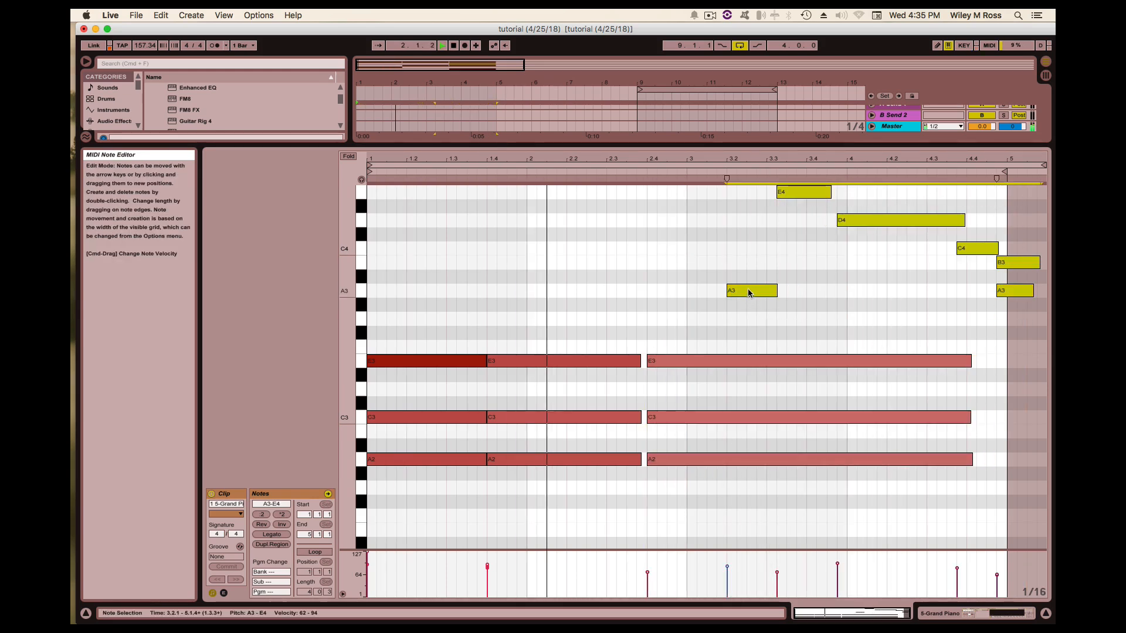
pyautogui.moveTo(742, 289)
pyautogui.mouseDown()
pyautogui.moveTo(696, 293)
pyautogui.moveTo(729, 291)
pyautogui.mouseUp()
pyautogui.click(732, 262)
pyautogui.click(784, 195)
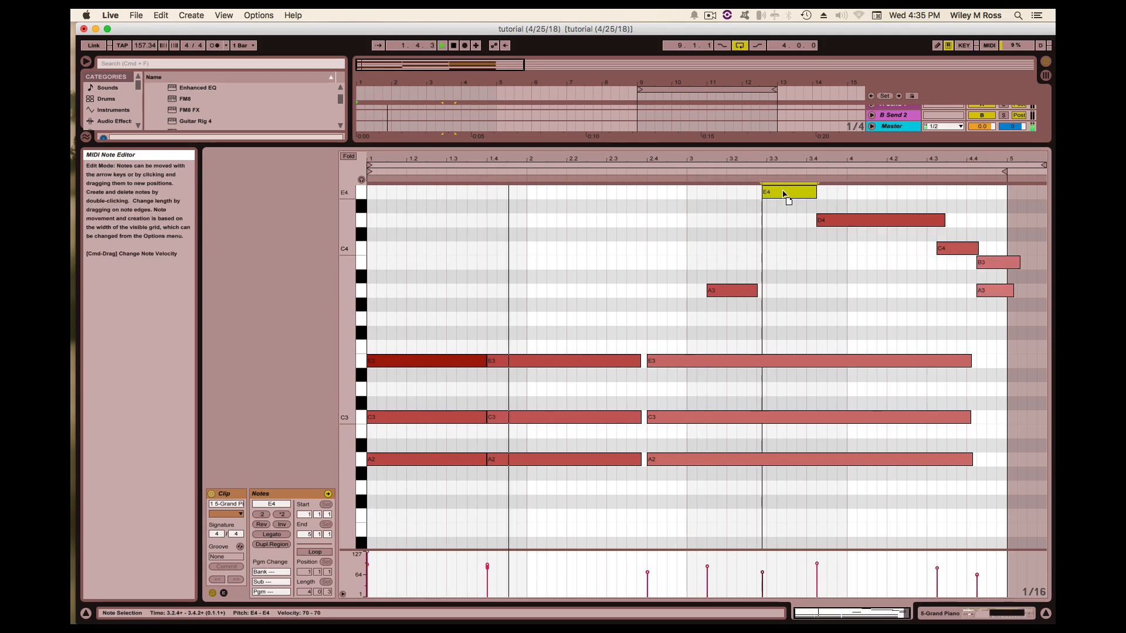
pyautogui.moveTo(784, 195); pyautogui.dragTo(785, 194)
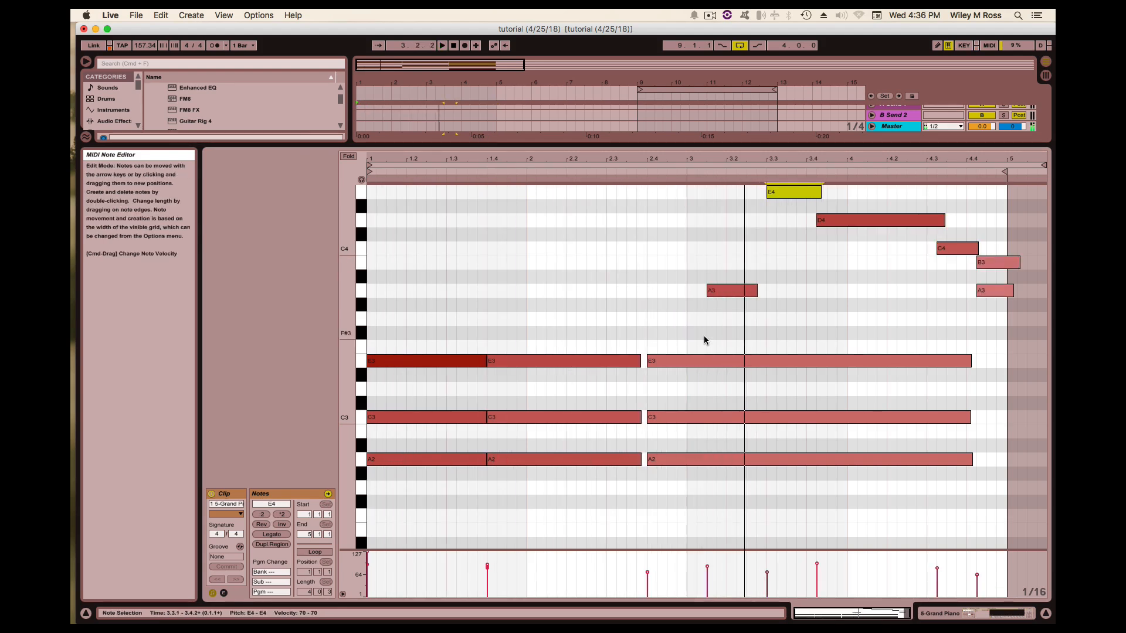
# Copy the third chord to 3.1.1, transpose the copy down to E2, G2 and B2, and listen to it
pyautogui.moveTo(703, 340); pyautogui.dragTo(730, 537)
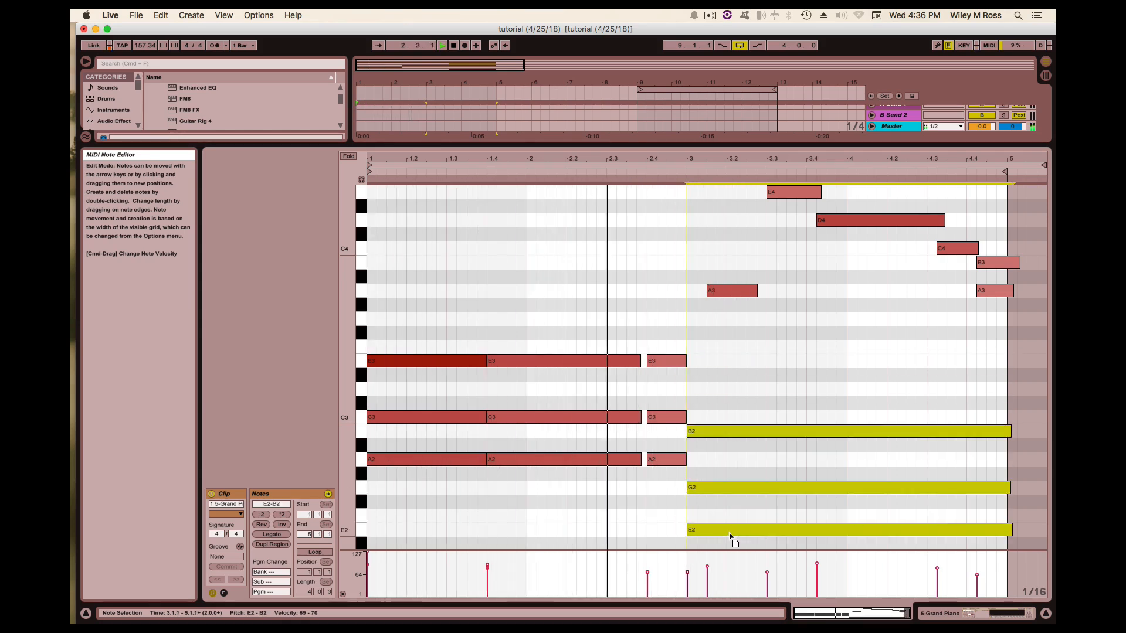
pyautogui.click(727, 446)
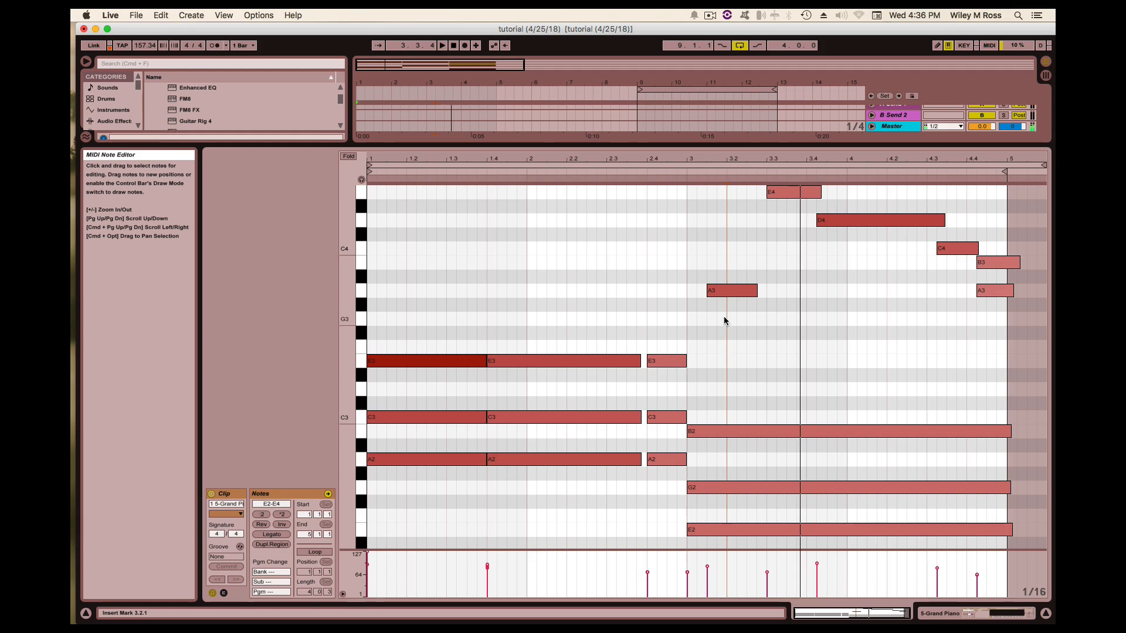
pyautogui.press('space')
# Move the first A3 melody note to 3.2.3 and the D4 note to 3.4.1 during playback
pyautogui.moveTo(718, 291); pyautogui.dragTo(741, 299)
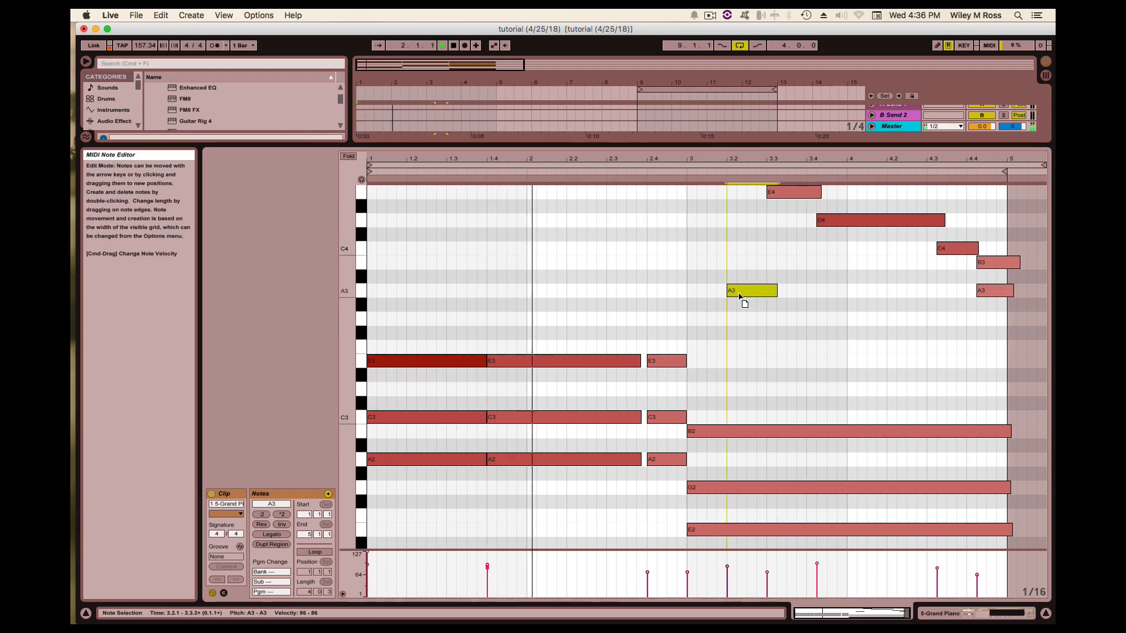
pyautogui.click(740, 311)
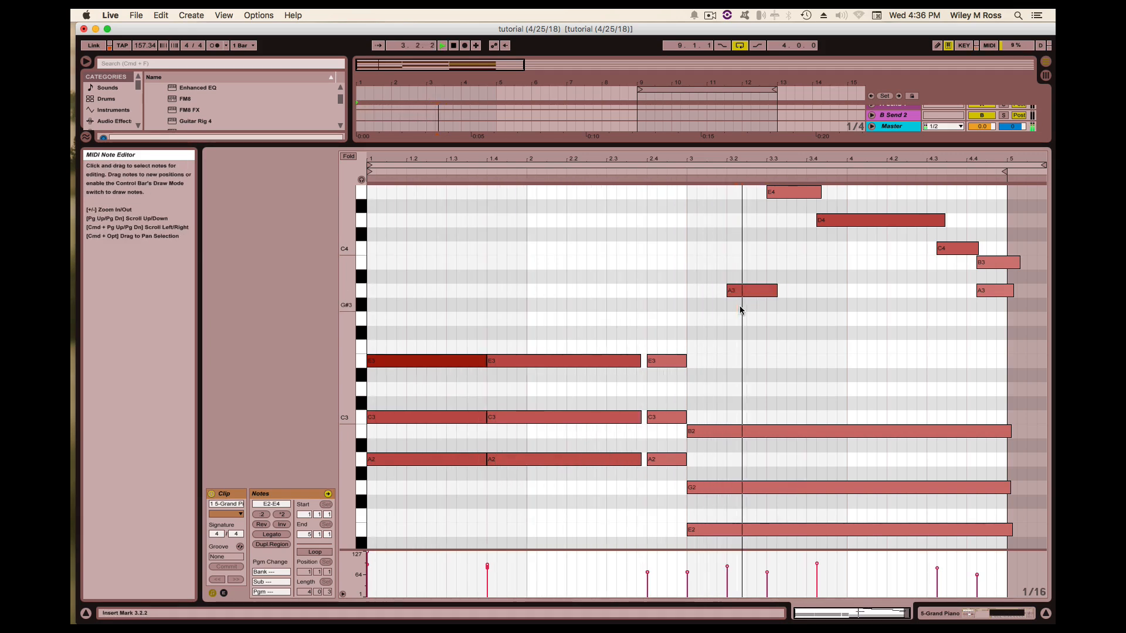
pyautogui.moveTo(746, 295); pyautogui.dragTo(767, 294)
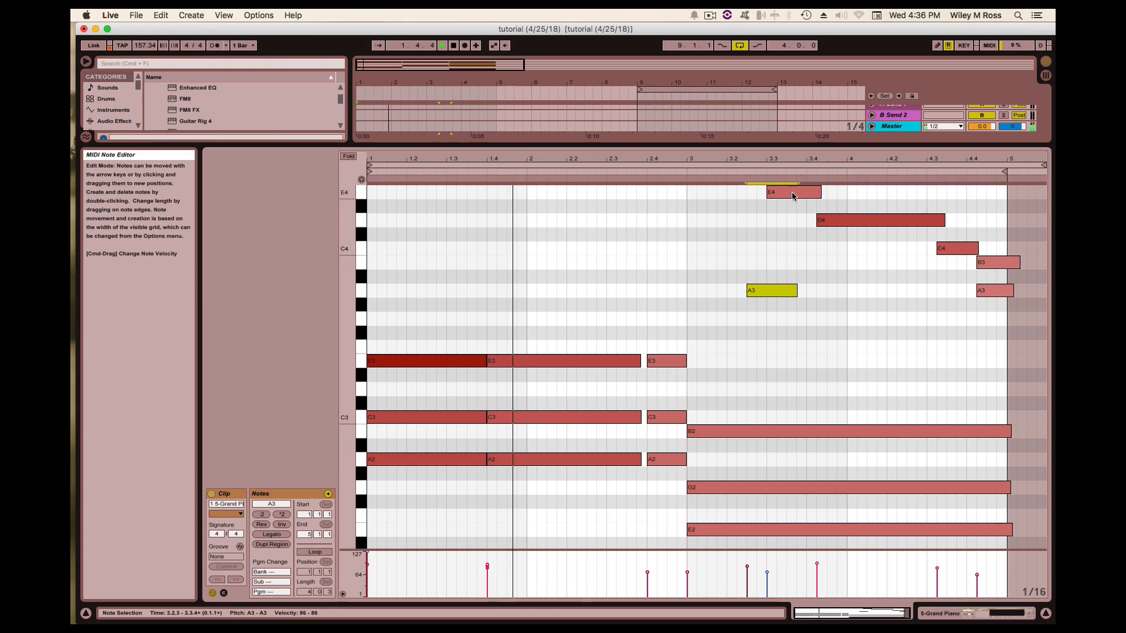
pyautogui.moveTo(835, 222); pyautogui.dragTo(847, 224)
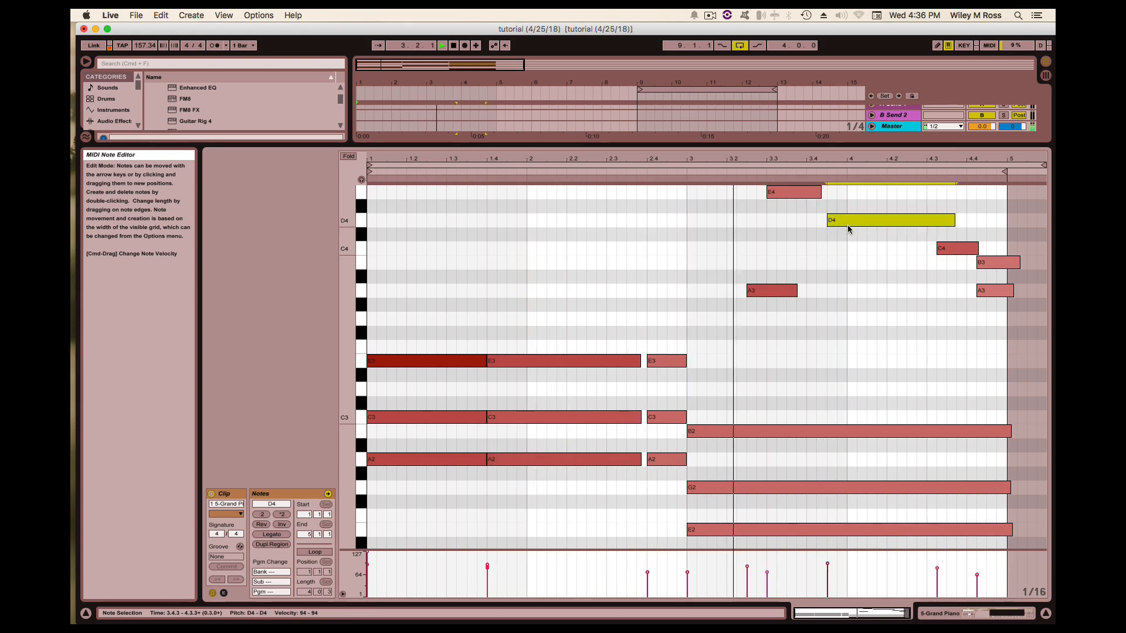
pyautogui.moveTo(847, 224); pyautogui.dragTo(823, 227)
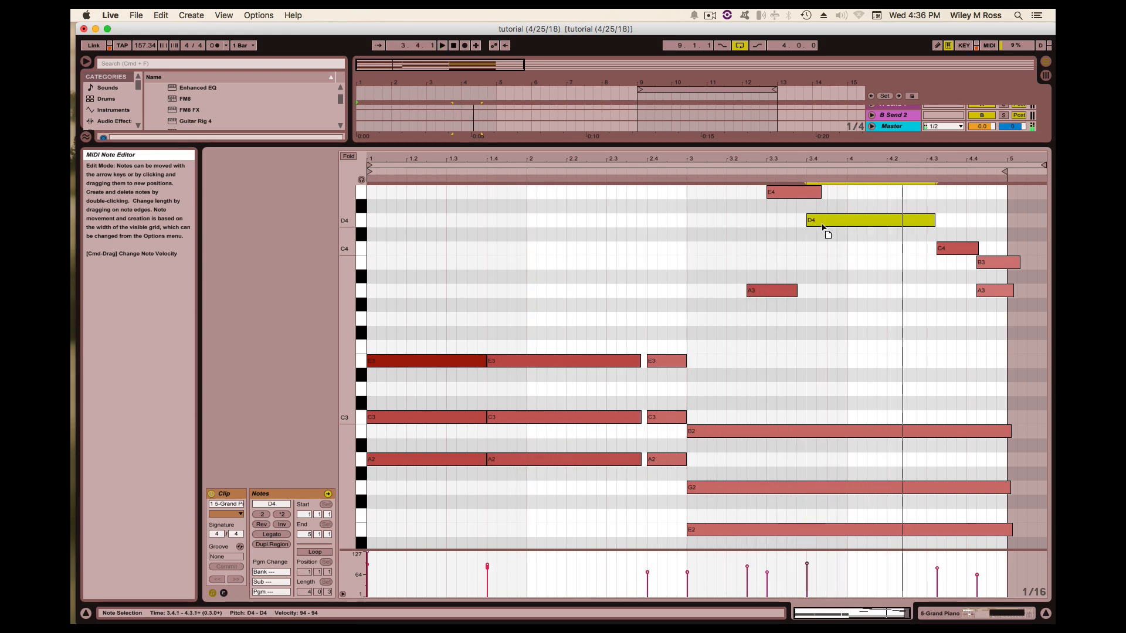
# Examine the notes of the Kontakt 5 clip at bar 1 and close its editor
pyautogui.click(684, 146)
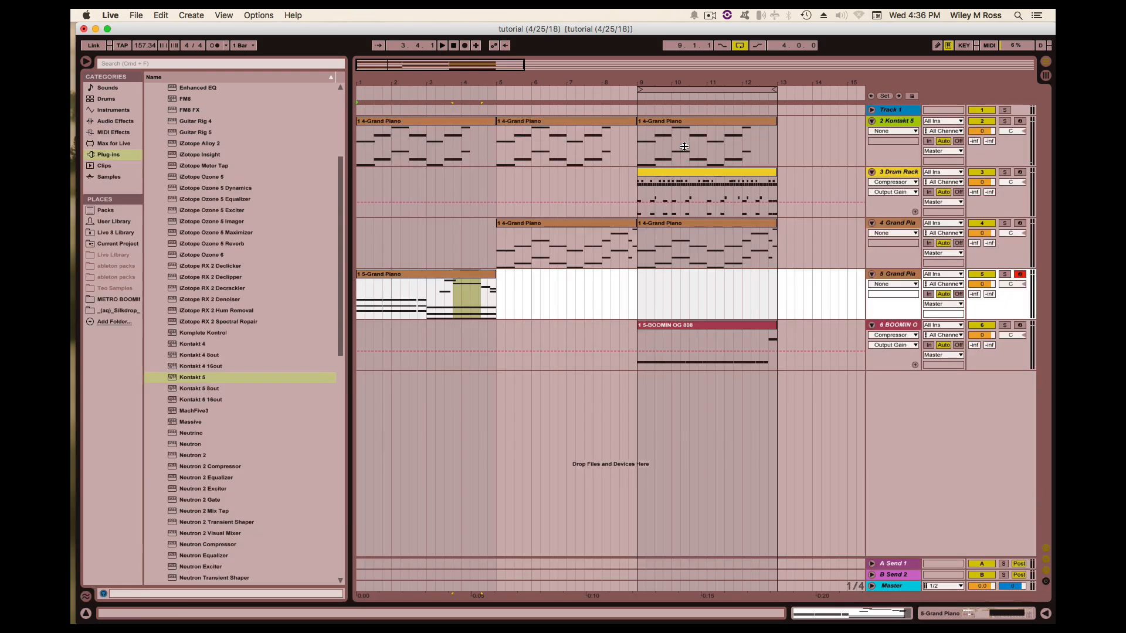
pyautogui.doubleClick(436, 122)
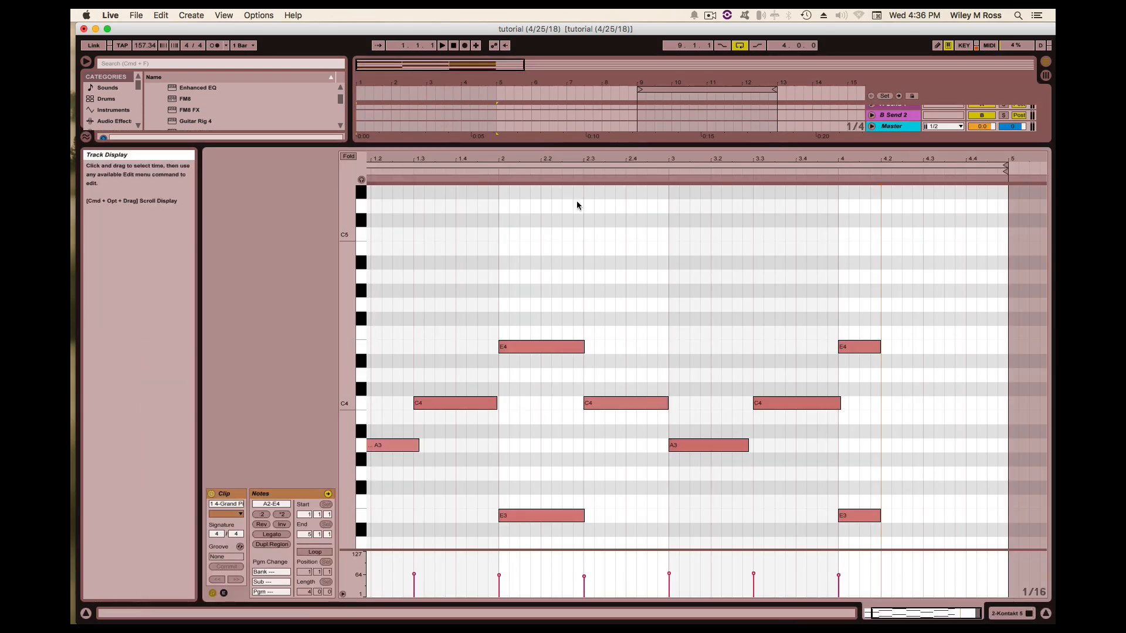
pyautogui.click(754, 224)
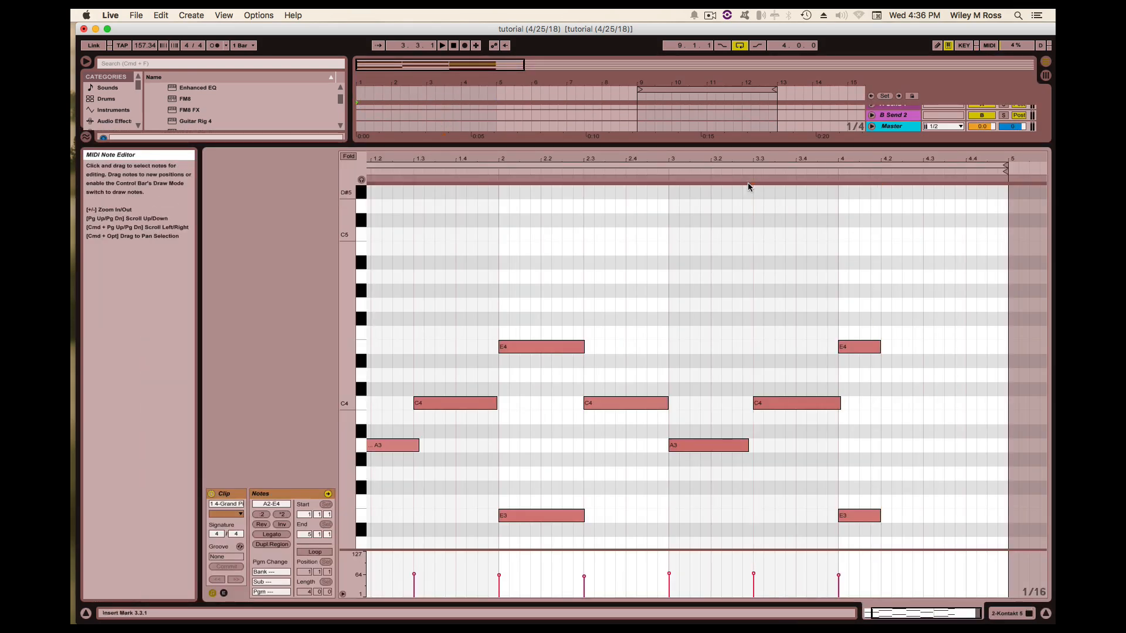
pyautogui.click(741, 146)
# In the 5-Grand Piano clip, place an E4 melody note at 4.1.1 and a C4 note at 3.3.1
pyautogui.doubleClick(443, 282)
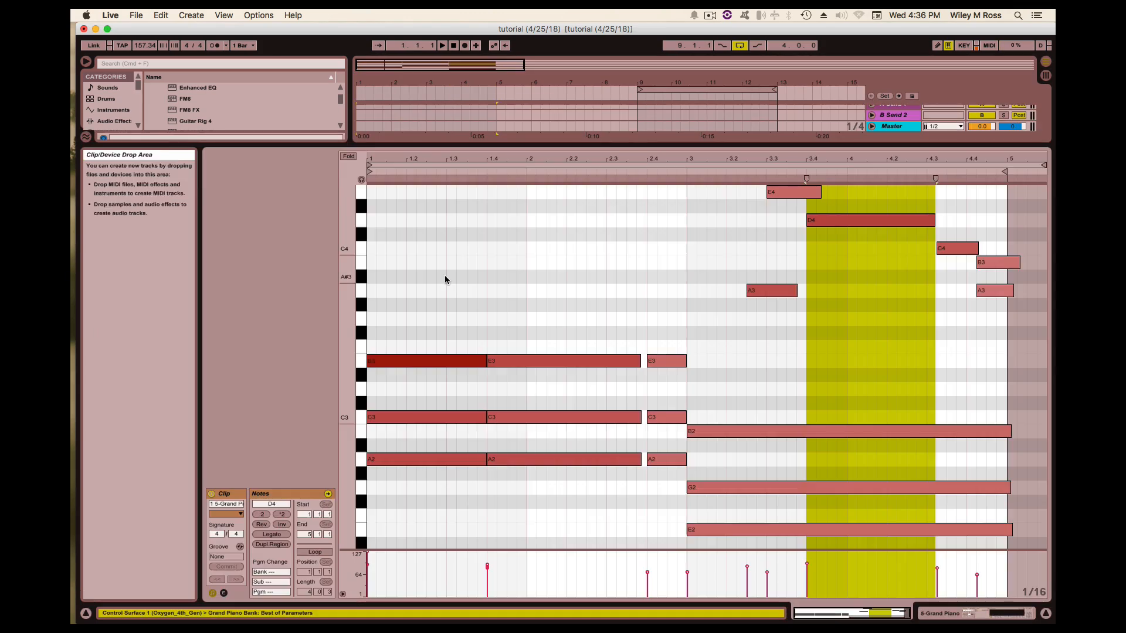
pyautogui.click(818, 242)
pyautogui.scroll(5, 782, 193)
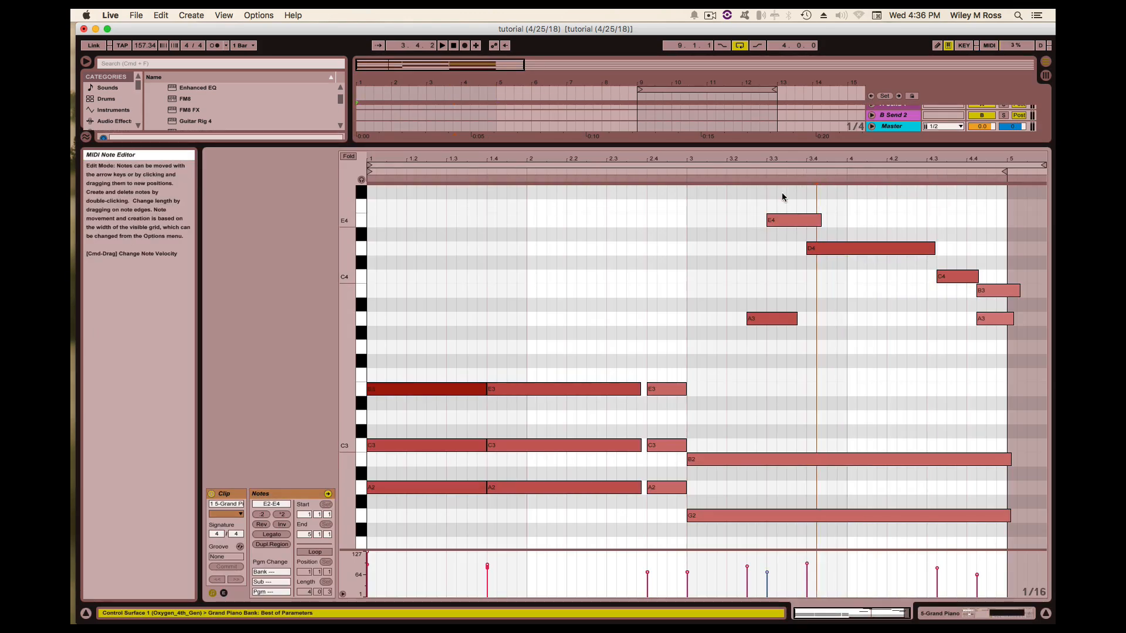
pyautogui.moveTo(786, 280); pyautogui.dragTo(863, 284)
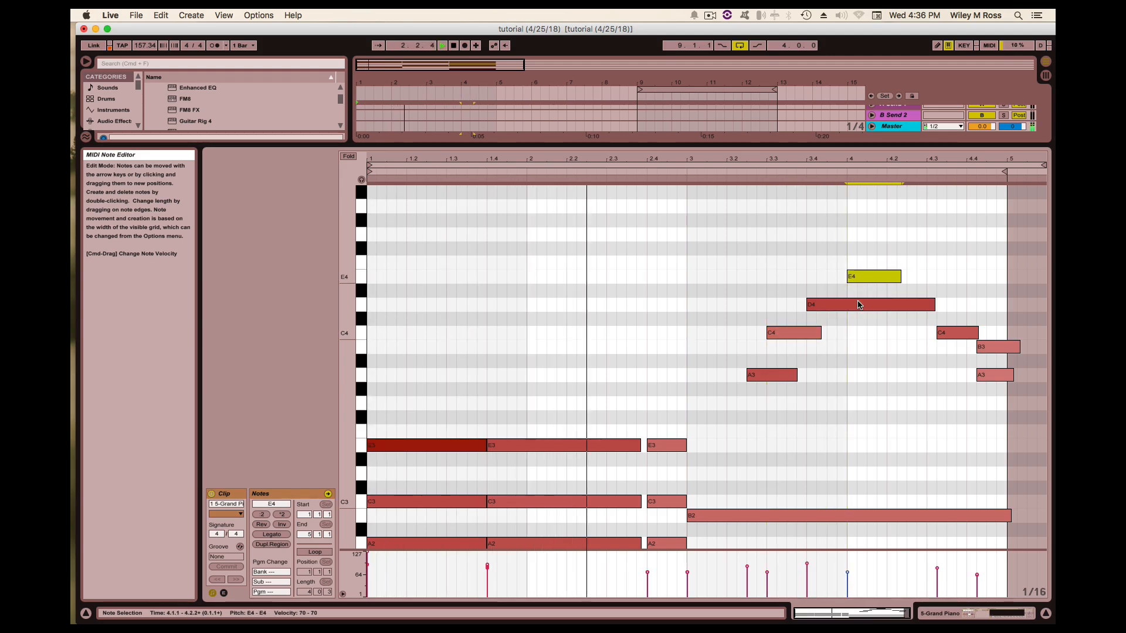
pyautogui.click(852, 376)
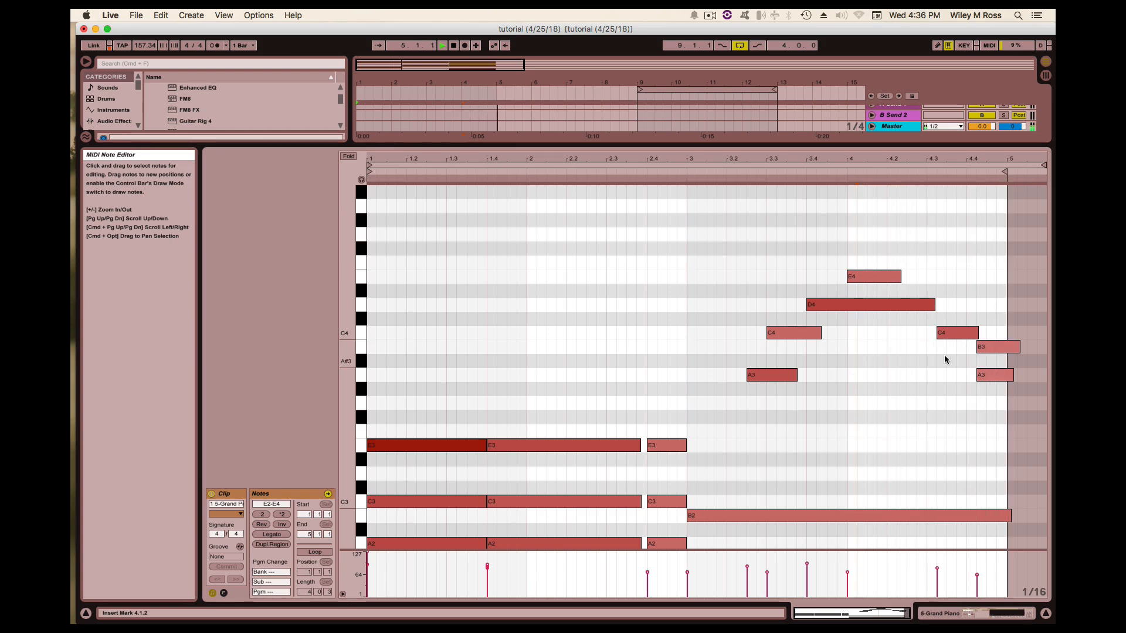
# Delete the B3 note near the clip's end, move the last A3 note to E4 at 4.4.1, and save the set
pyautogui.doubleClick(987, 352)
pyautogui.press('super+a')
pyautogui.click(989, 364)
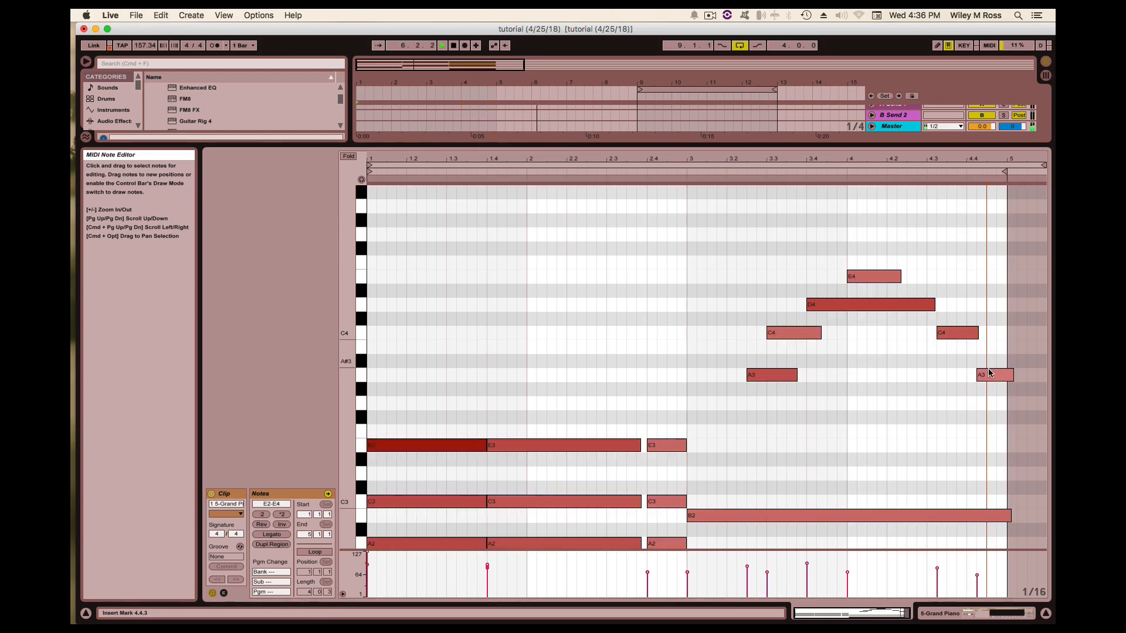
pyautogui.moveTo(989, 376); pyautogui.dragTo(978, 278)
pyautogui.press('space')
pyautogui.press('super+s')
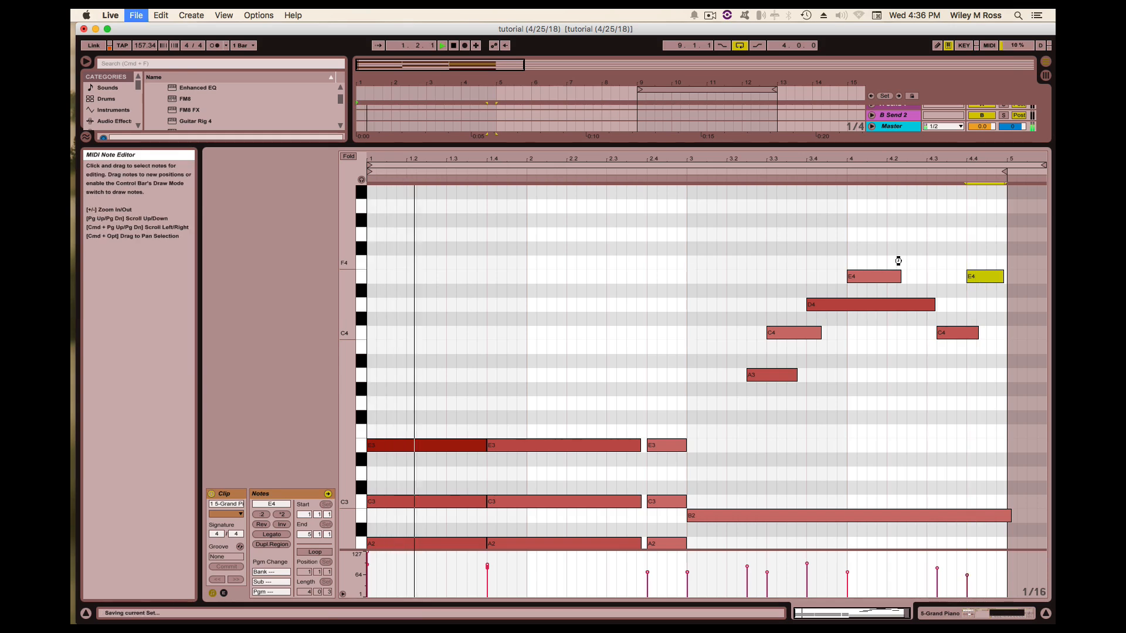
# Delete the C4 note at 3.3.1 and raise the long D4 note at 3.4.1 to E4, replacing the shorter E4
pyautogui.scroll(-3, 735, 210)
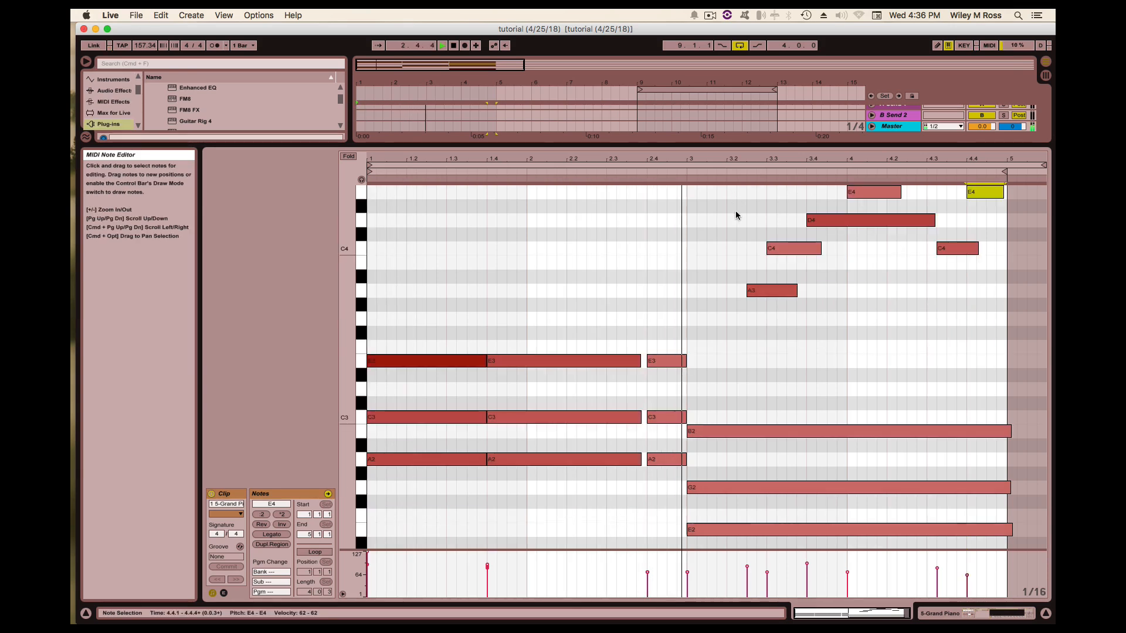
pyautogui.scroll(1, 736, 212)
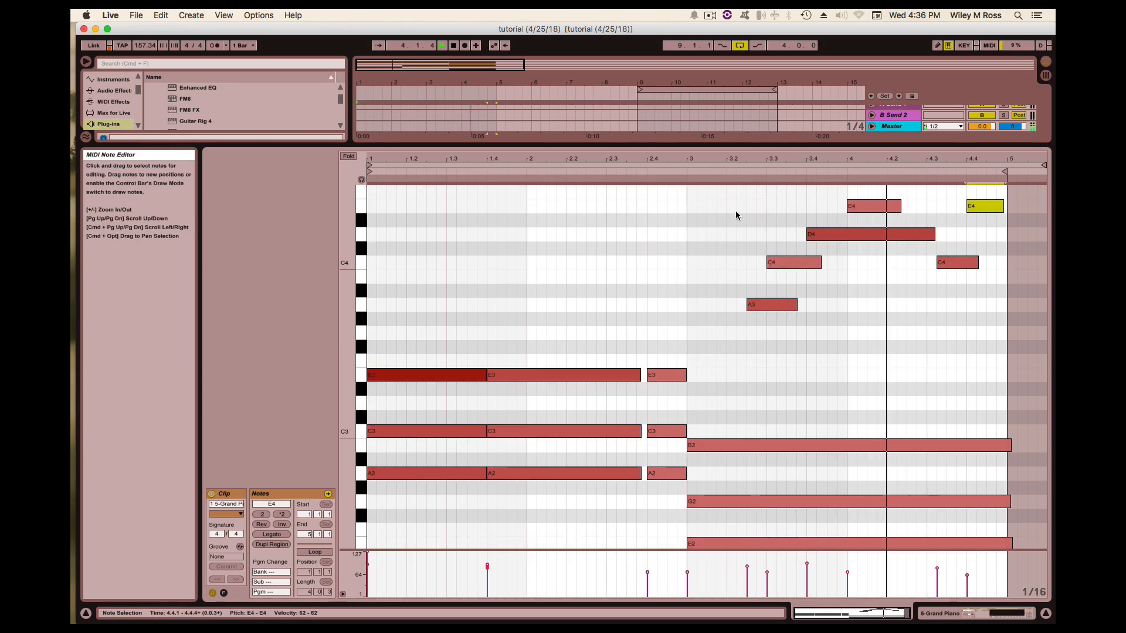
pyautogui.click(772, 277)
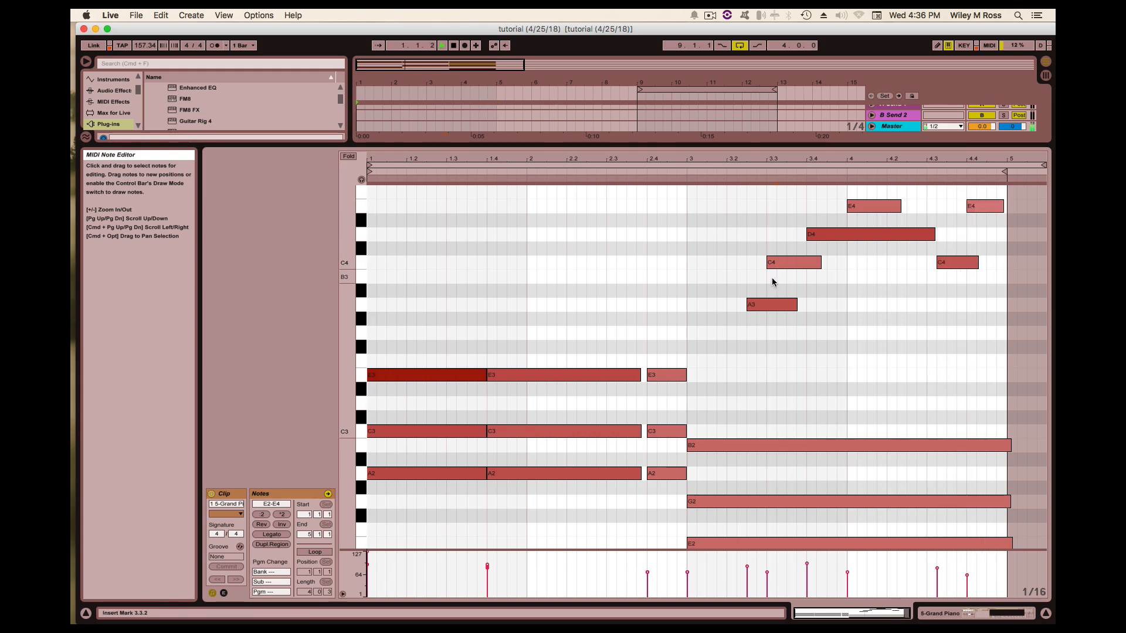
pyautogui.click(784, 265)
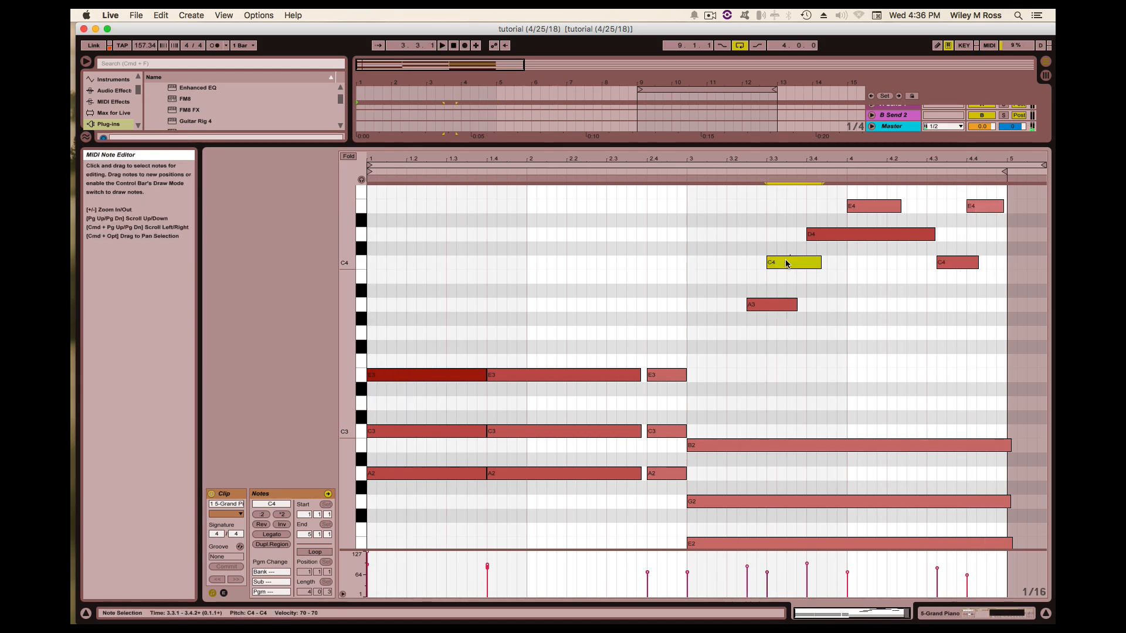
pyautogui.press('Delete')
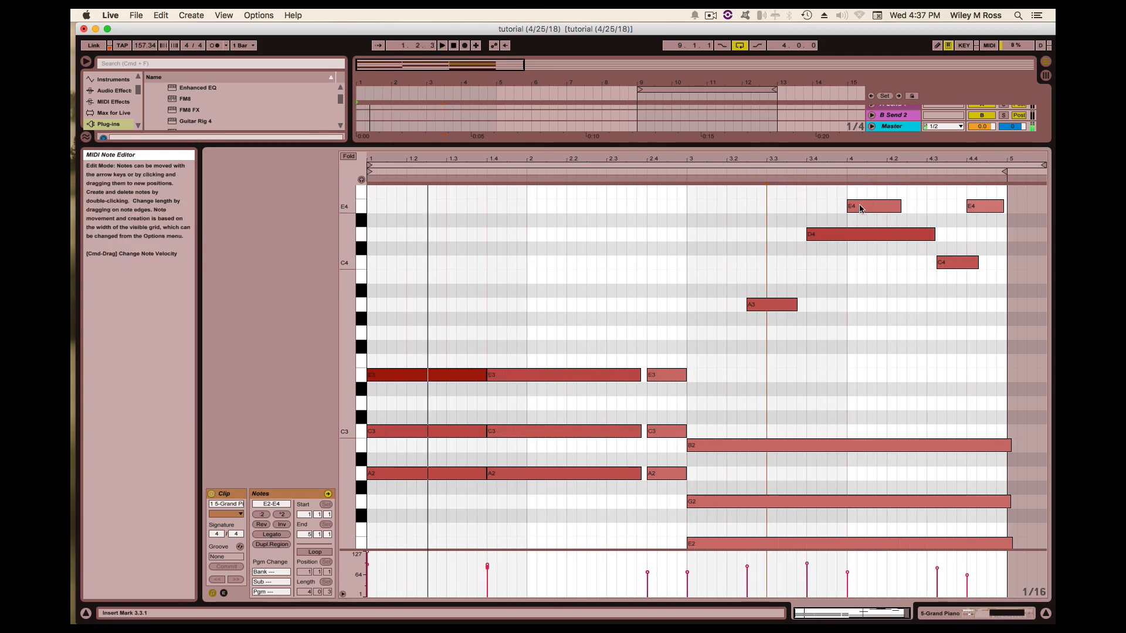
pyautogui.moveTo(856, 243); pyautogui.dragTo(855, 209)
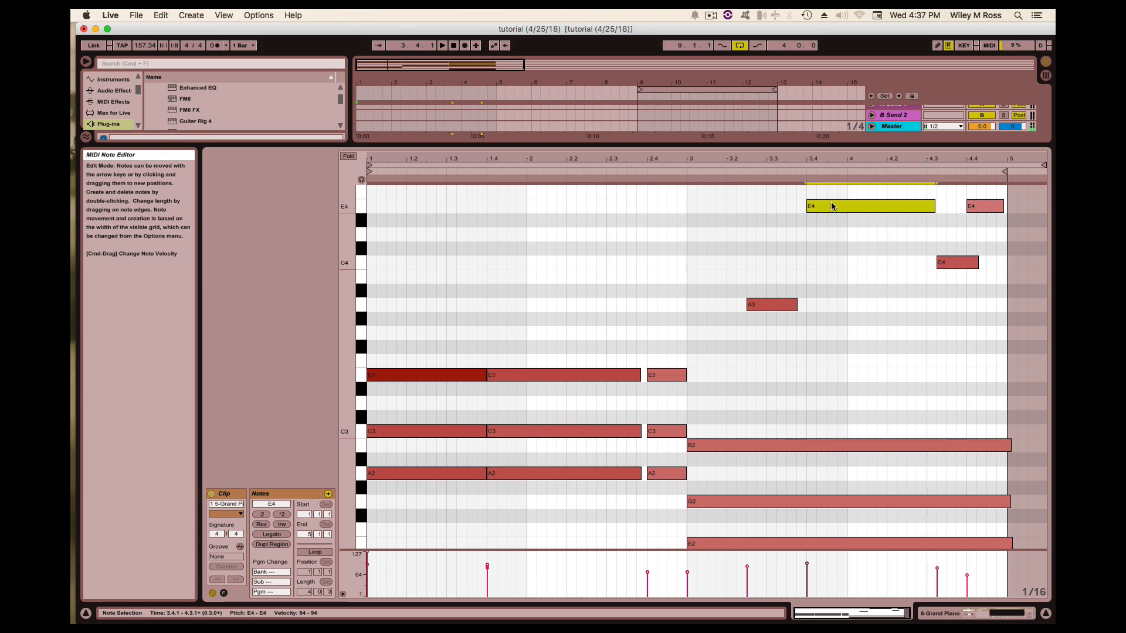
# Close the note editor and play the arrangement from bar 1
pyautogui.click(713, 13)
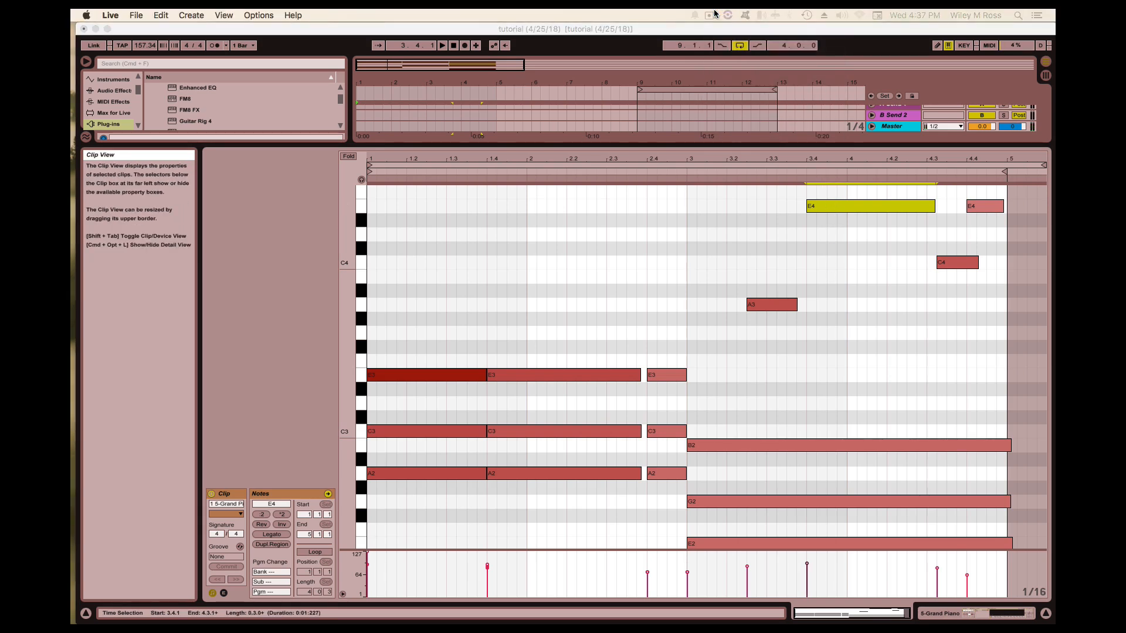
pyautogui.click(712, 15)
pyautogui.click(642, 218)
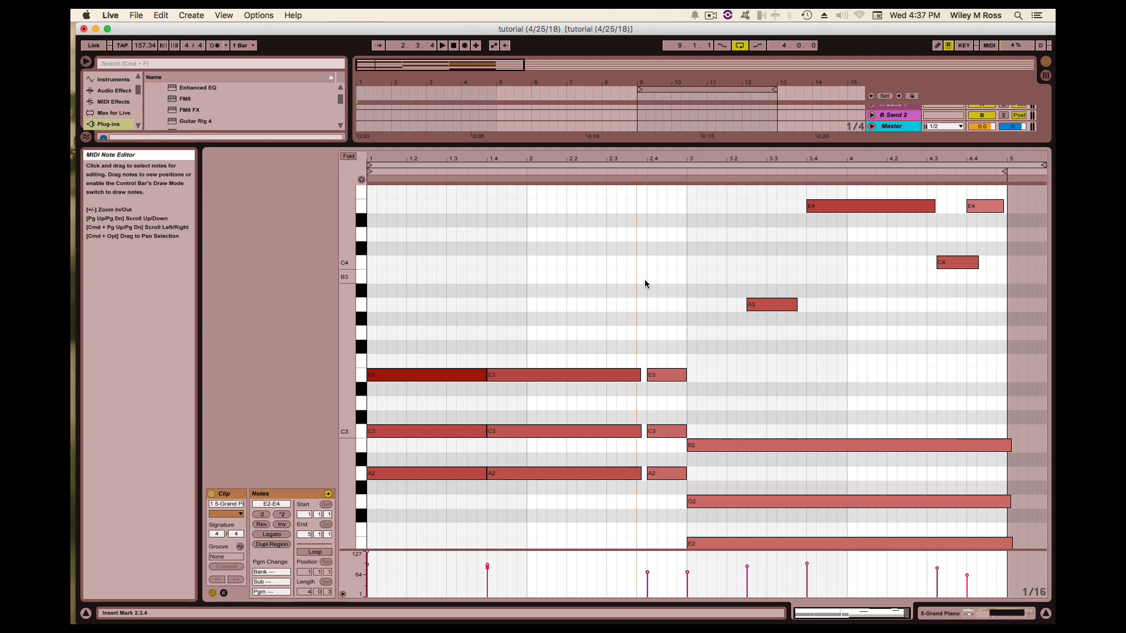
pyautogui.doubleClick(656, 143)
pyautogui.click(359, 182)
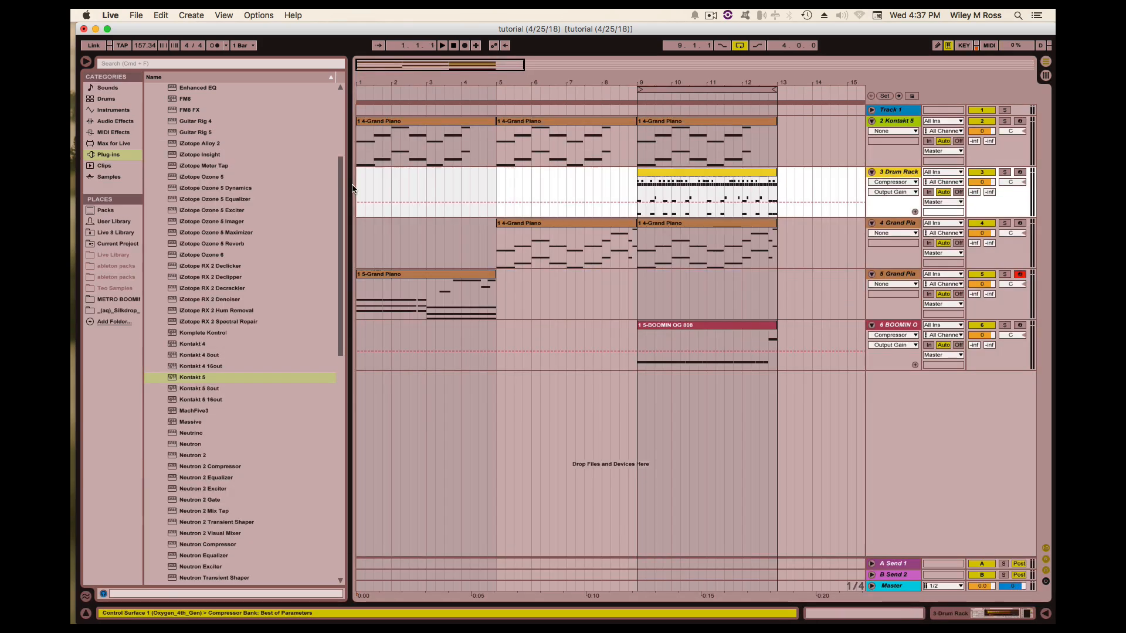
pyautogui.press('space')
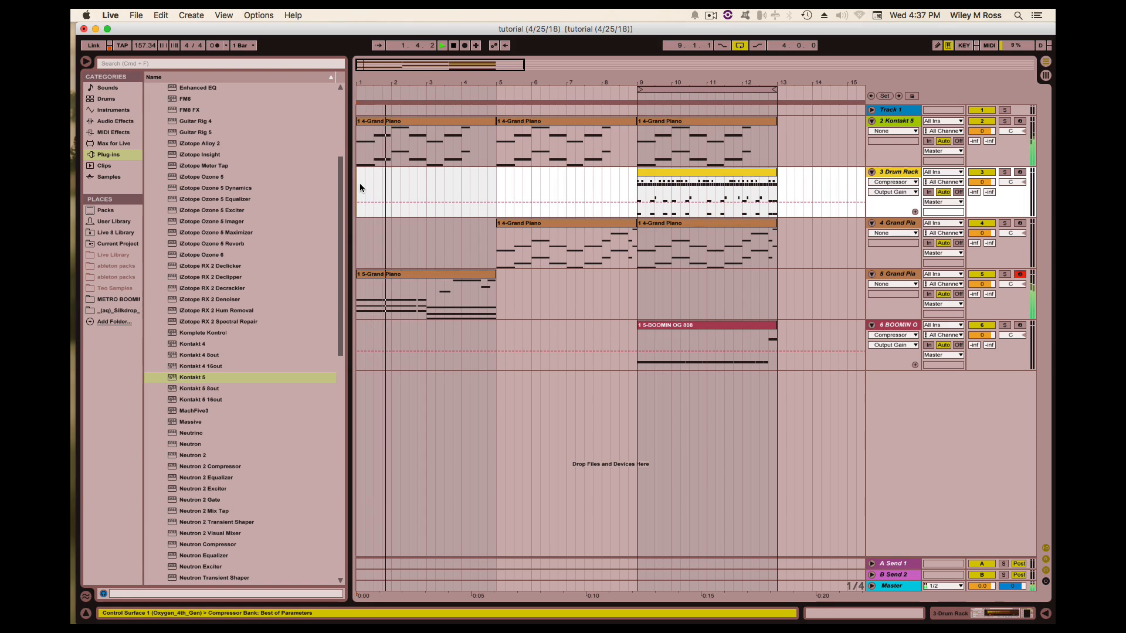
pyautogui.press('space')
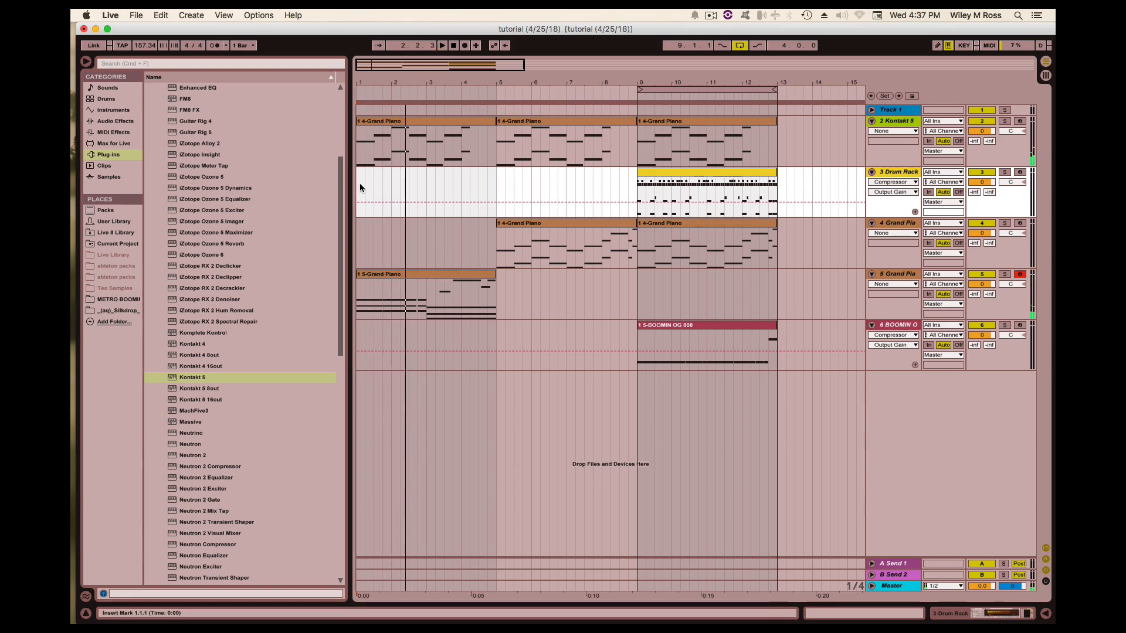
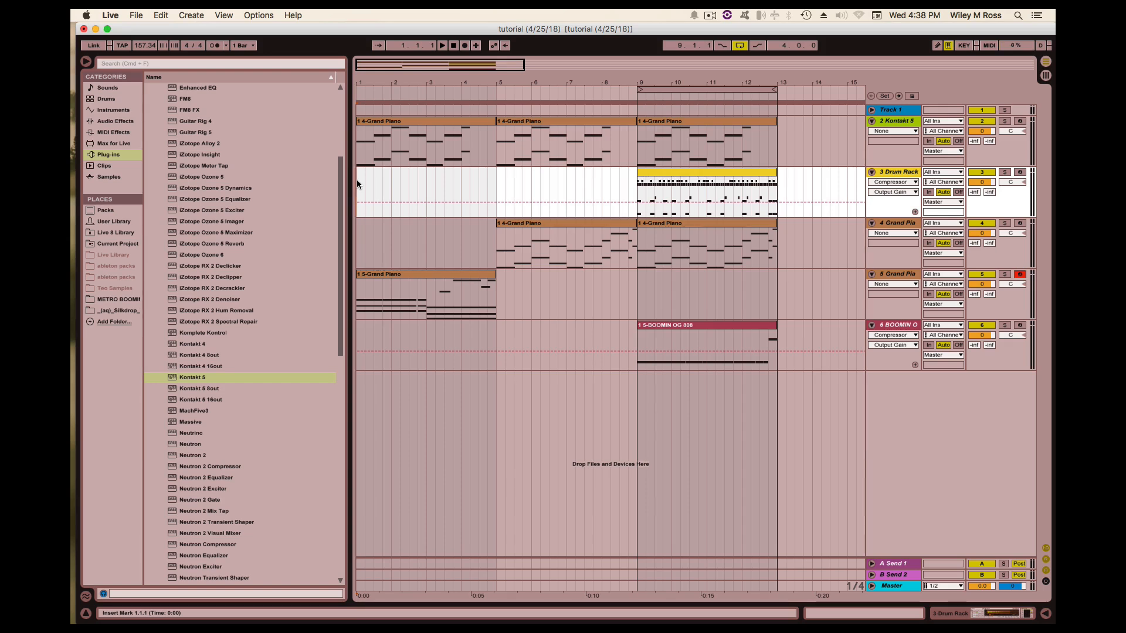
pyautogui.press('super+a')
pyautogui.click(357, 184)
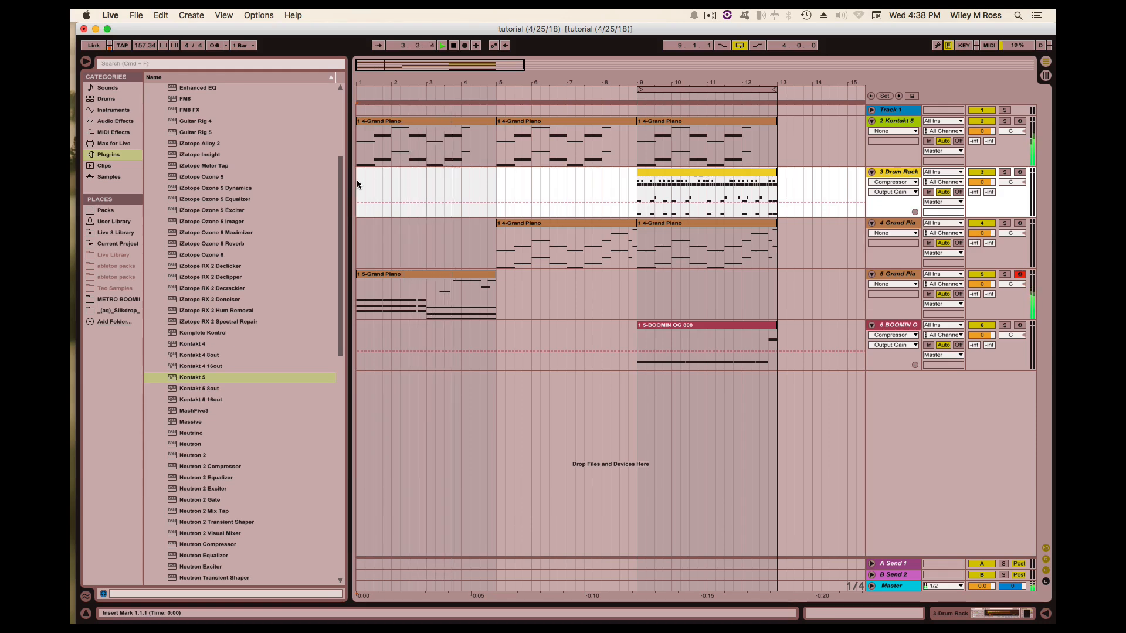
# Reopen the 5-Grand Piano clip, copy A3 up to D4 at 3.2.3, and move A3 to 3.2.1 and the long E4 to 3.3.3
pyautogui.click(434, 280)
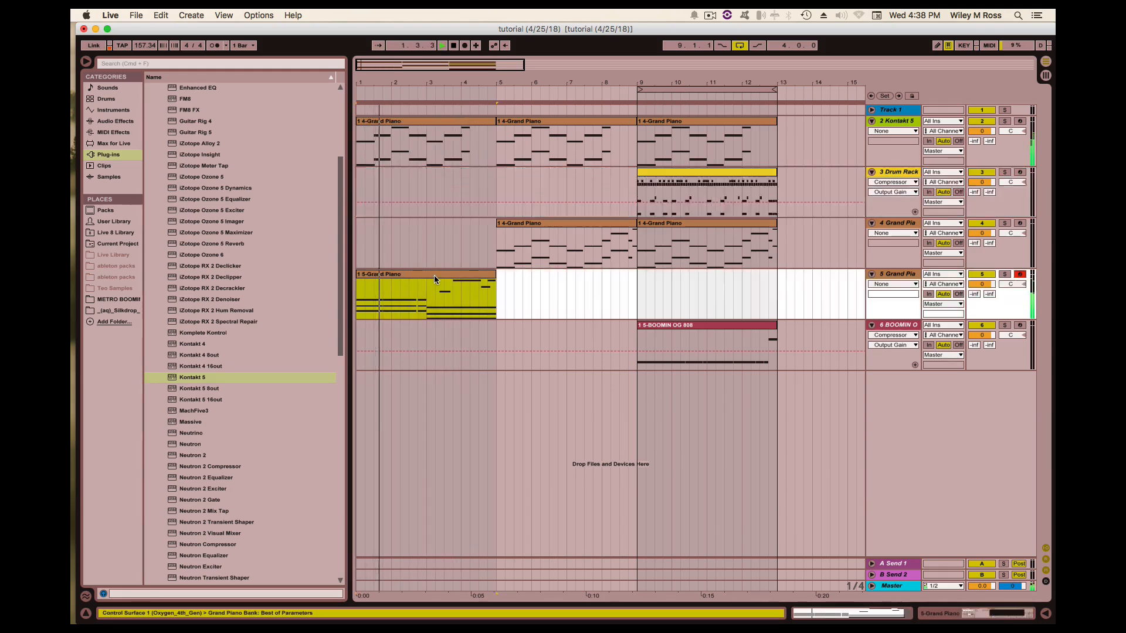
pyautogui.doubleClick(434, 279)
pyautogui.moveTo(757, 306); pyautogui.dragTo(765, 238)
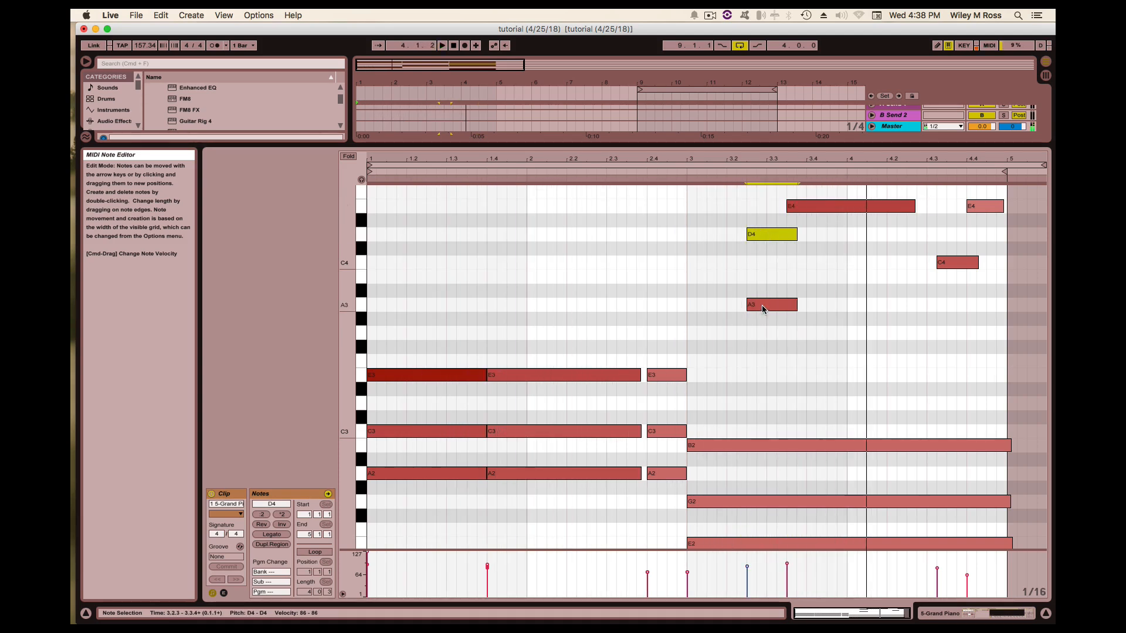
pyautogui.moveTo(762, 304); pyautogui.dragTo(740, 307)
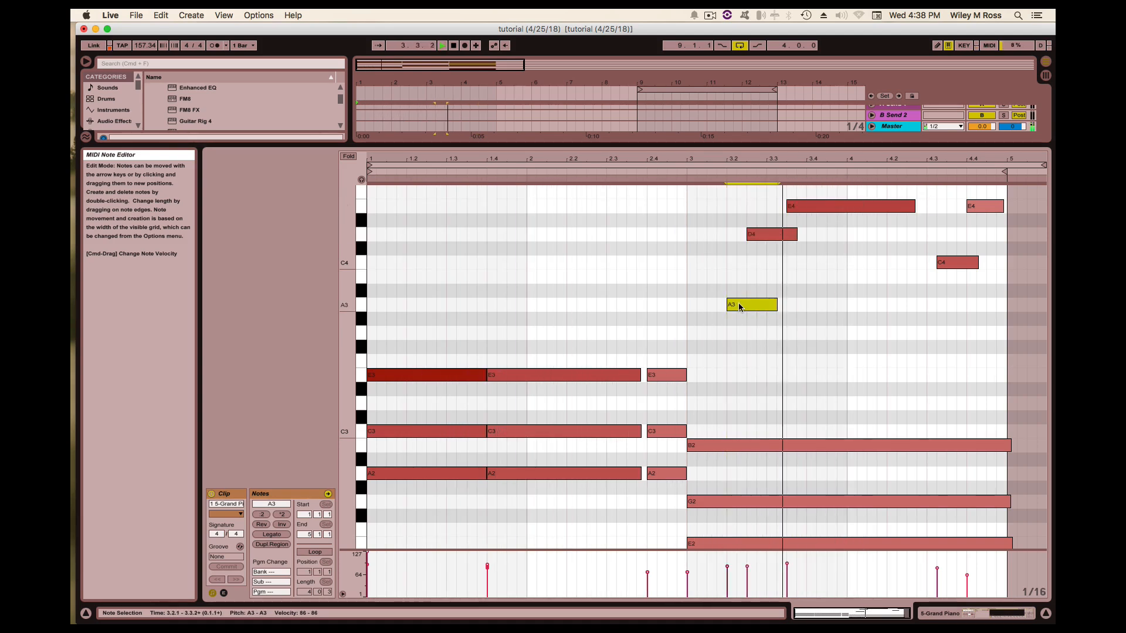
pyautogui.click(716, 206)
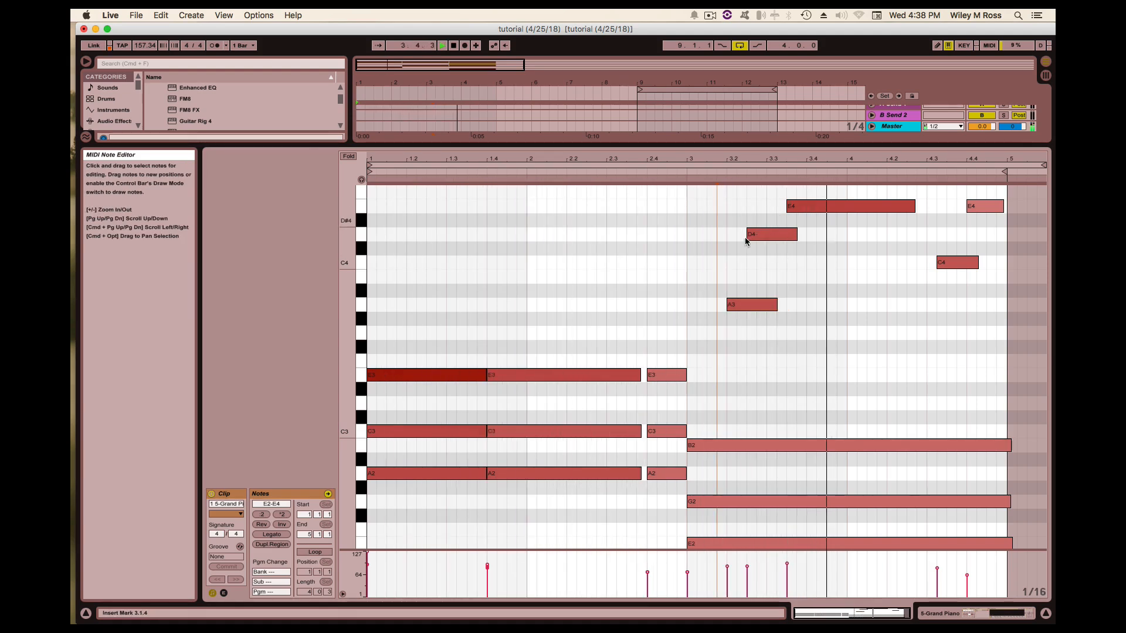
# Try earlier timings for the D4 and long E4 notes, settling them at 3.2.3 and 3.3.1
pyautogui.moveTo(770, 235); pyautogui.dragTo(797, 214)
pyautogui.click(804, 216)
pyautogui.click(796, 219)
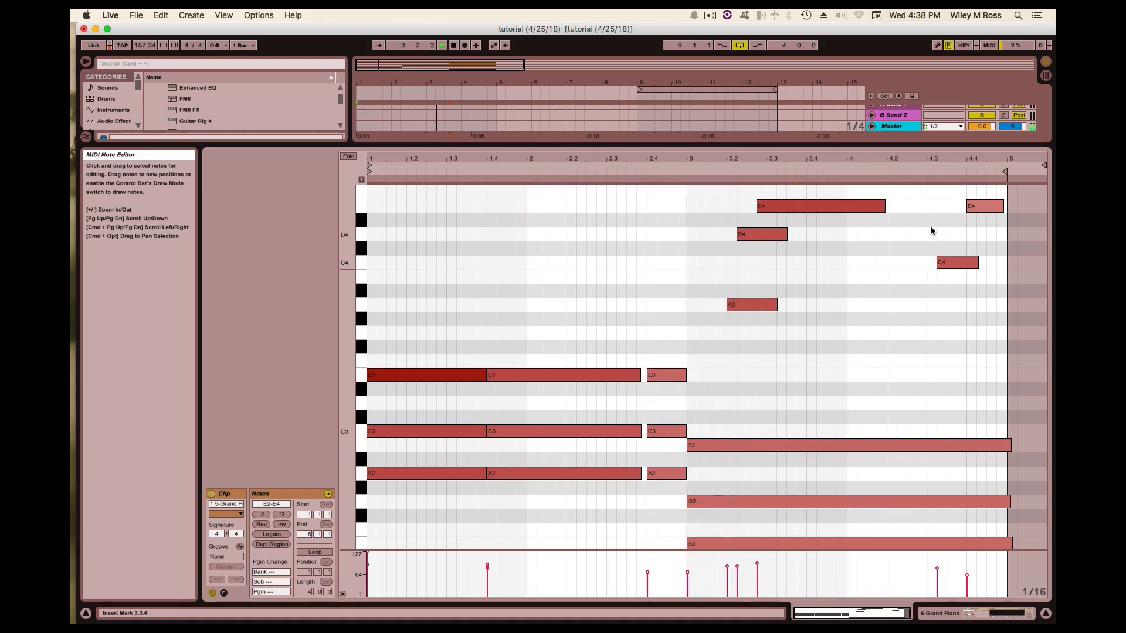
pyautogui.click(786, 206)
pyautogui.moveTo(768, 237); pyautogui.dragTo(791, 210)
pyautogui.click(816, 267)
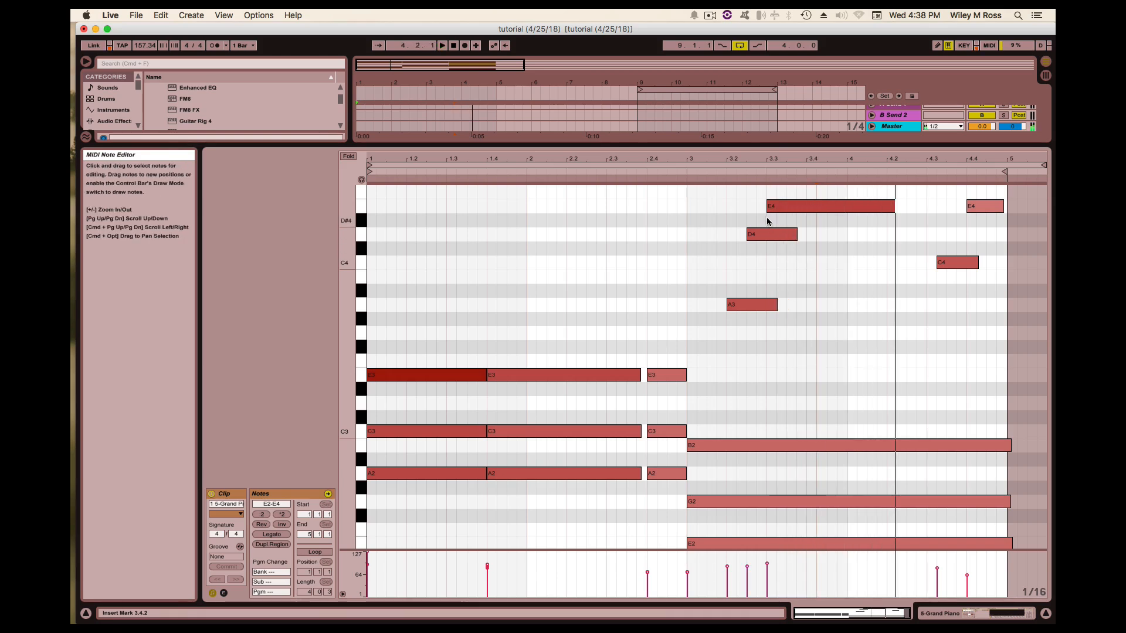
# Delete all the melody notes above the chords in bars 3 and 4 and close the note editor
pyautogui.moveTo(747, 187); pyautogui.dragTo(822, 332)
pyautogui.press('Delete')
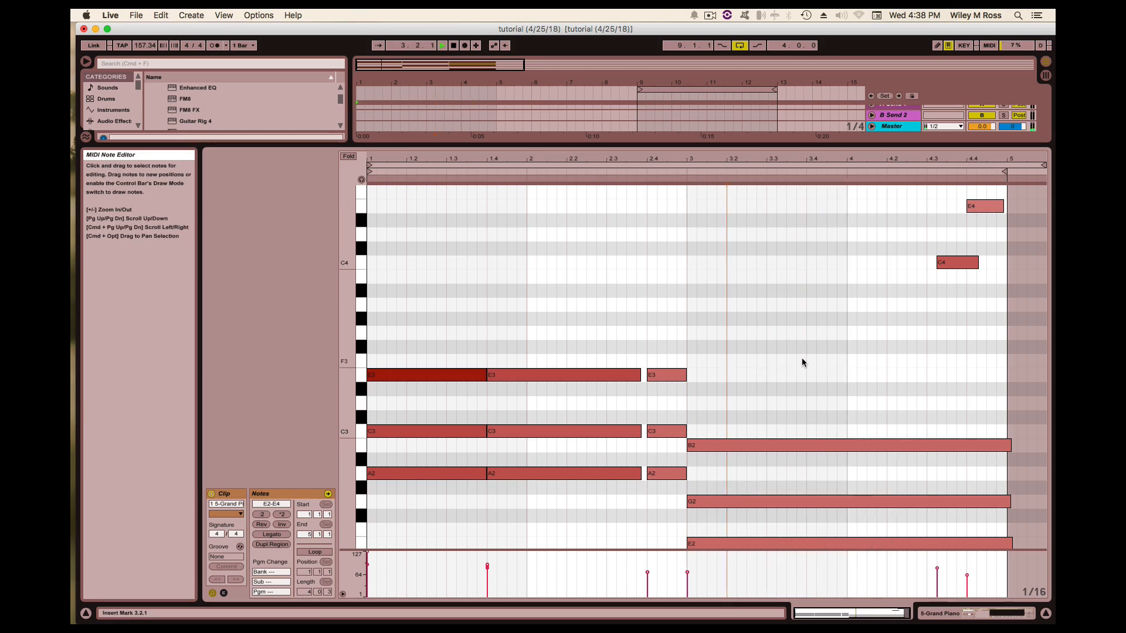
pyautogui.press('space')
pyautogui.moveTo(925, 202); pyautogui.dragTo(1030, 304)
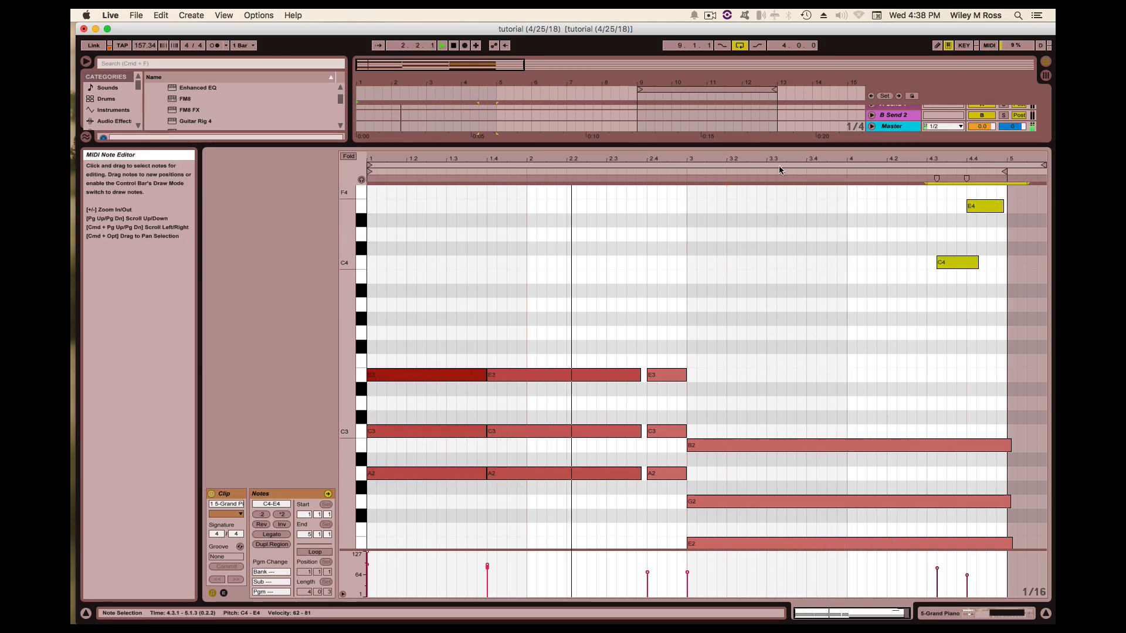
pyautogui.press('Delete')
pyautogui.press('super+alt+l')
# Duplicate the 5-Grand Piano chord clip to bars 5 and 9, saving the set between copies
pyautogui.click(451, 273)
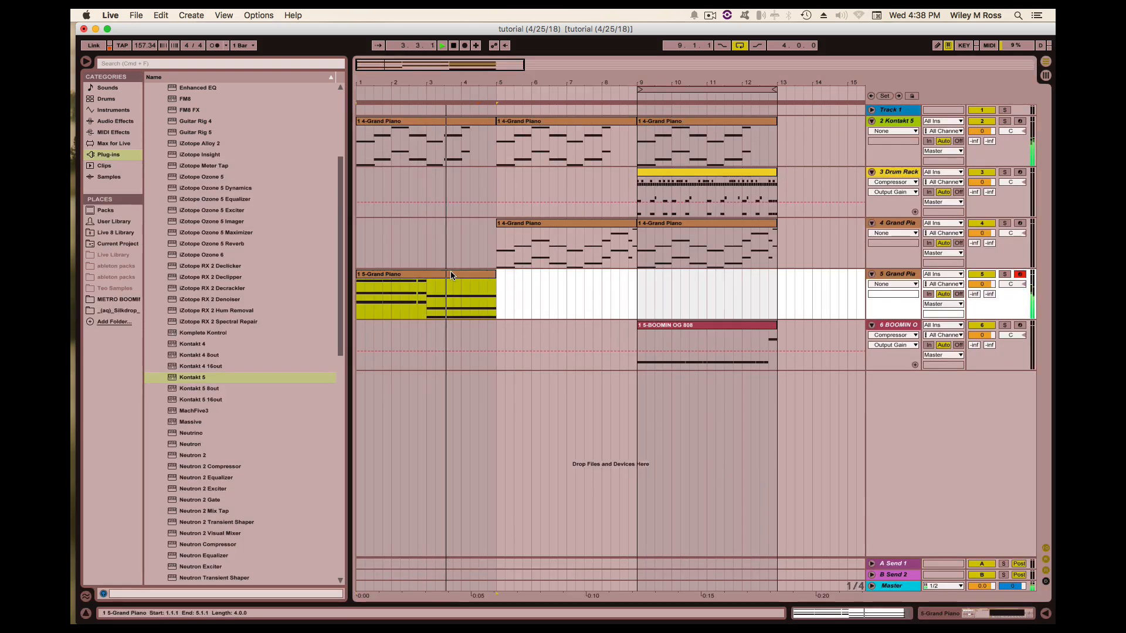
pyautogui.press('super+d')
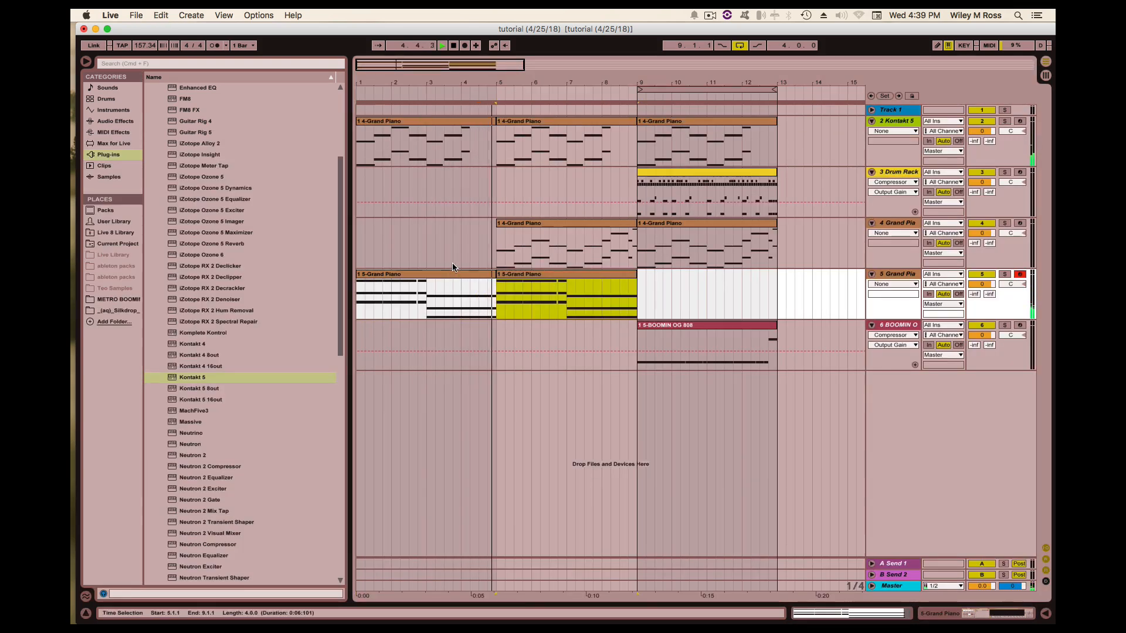
pyautogui.press('super+s')
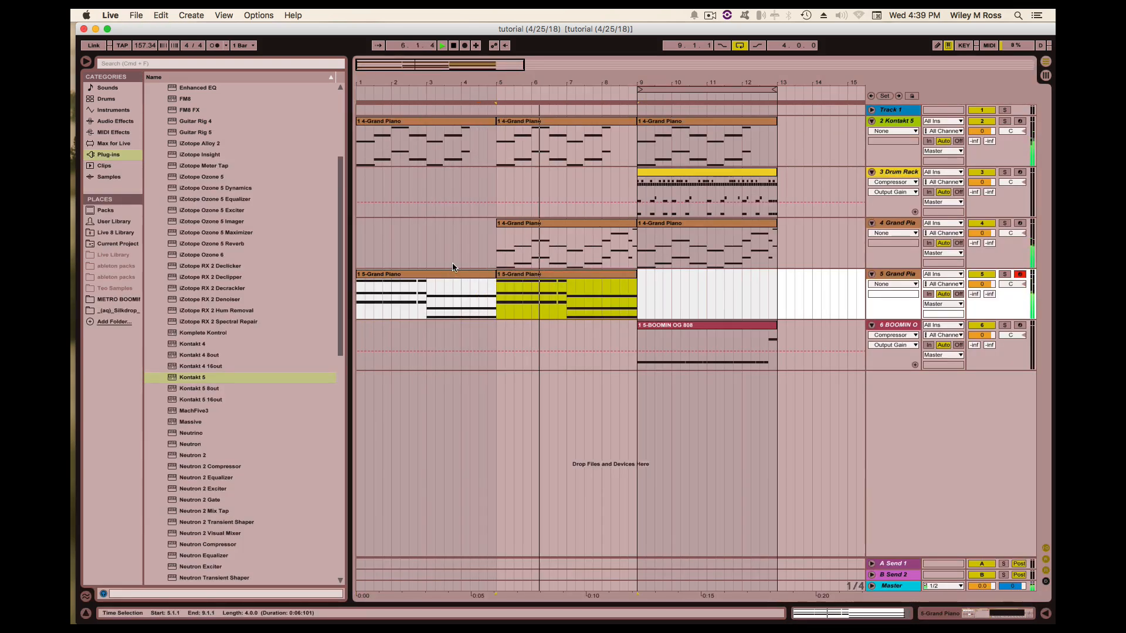
pyautogui.press('super+d')
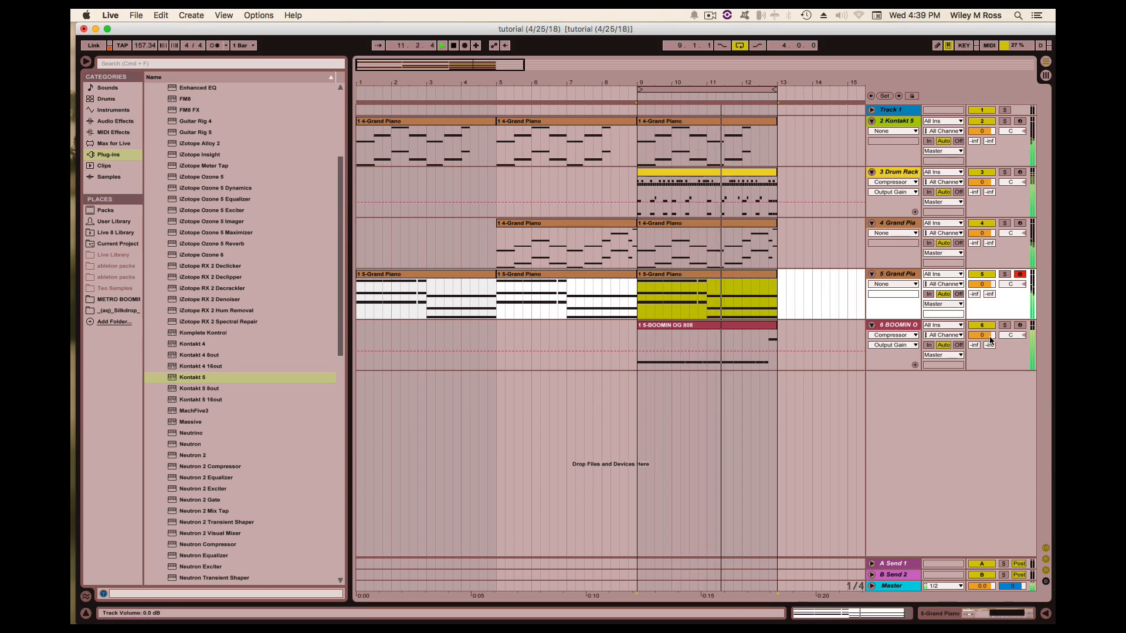
# Lower the BOOMIN OG 808 track volume to -7.4 dB and play the whole arrangement from bar 1
pyautogui.moveTo(981, 335); pyautogui.dragTo(982, 345)
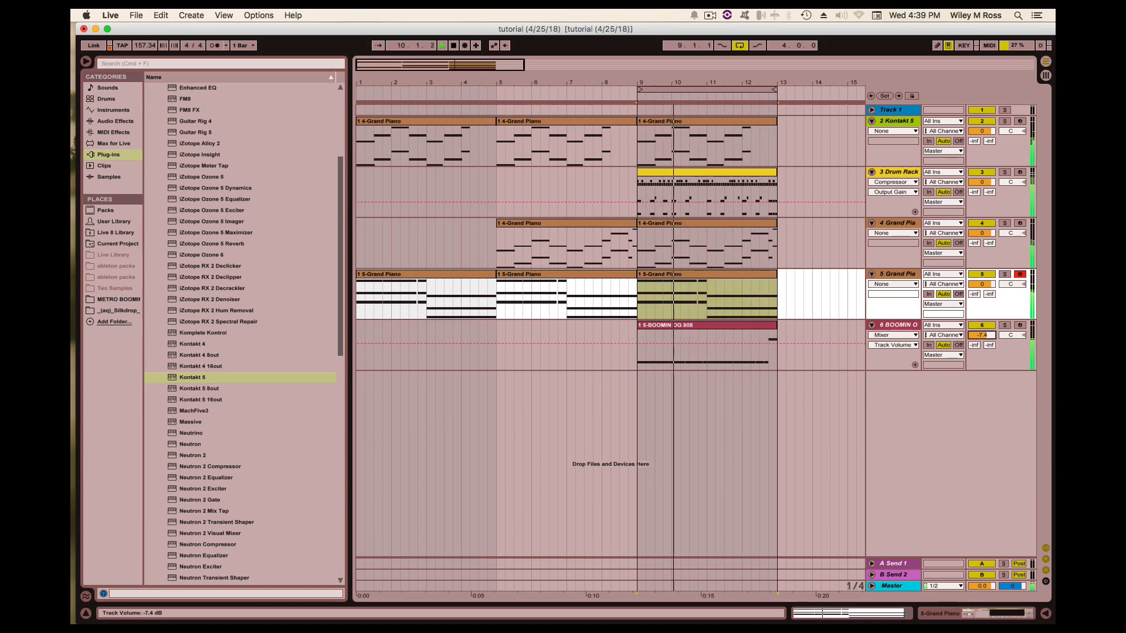
pyautogui.press('space')
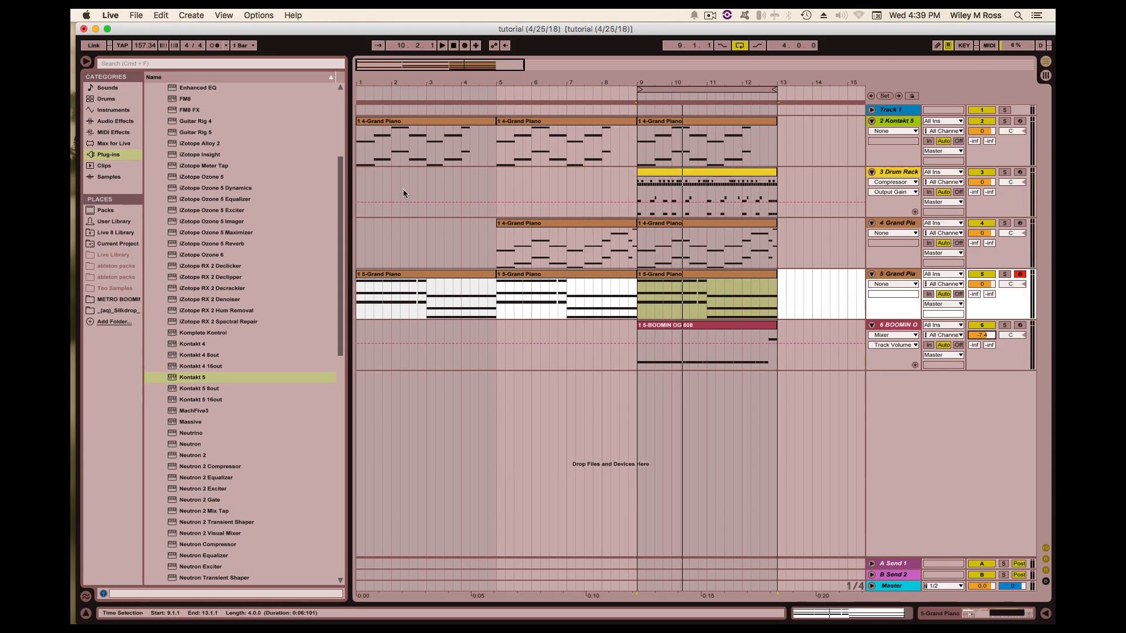
pyautogui.click(422, 182)
pyautogui.press('super+a')
pyautogui.press('space')
pyautogui.click(707, 13)
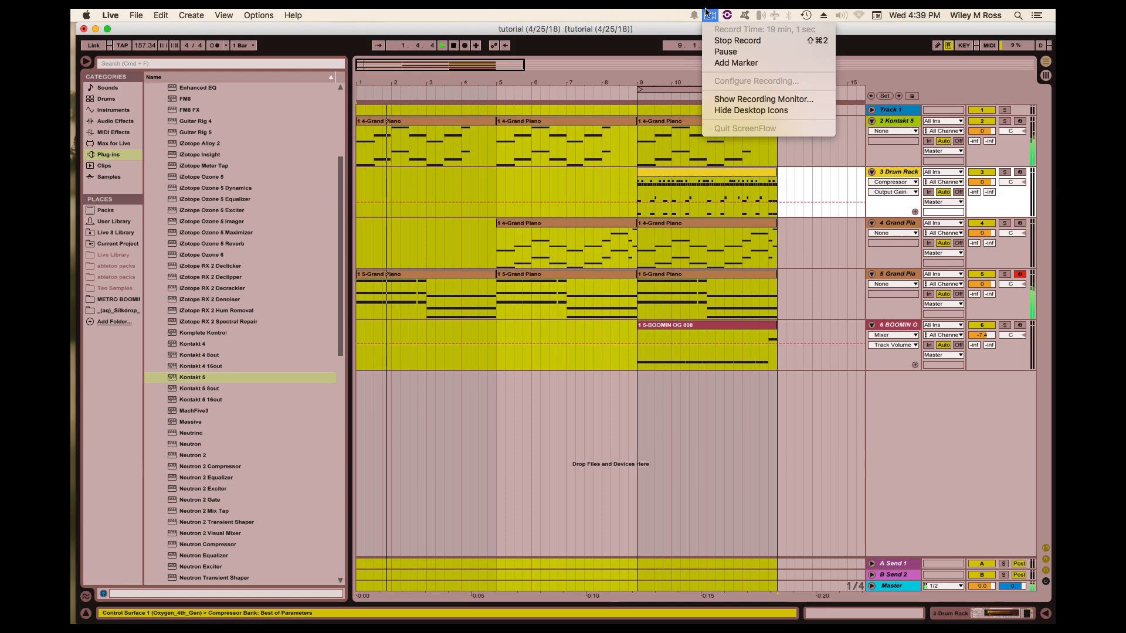
pyautogui.click(706, 13)
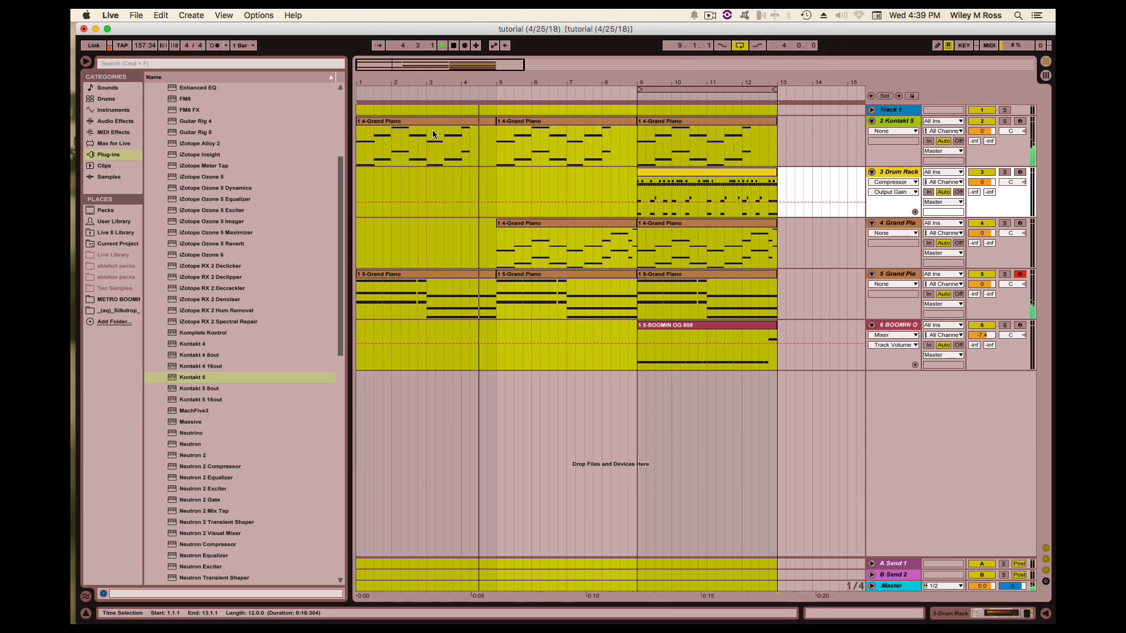
pyautogui.click(550, 190)
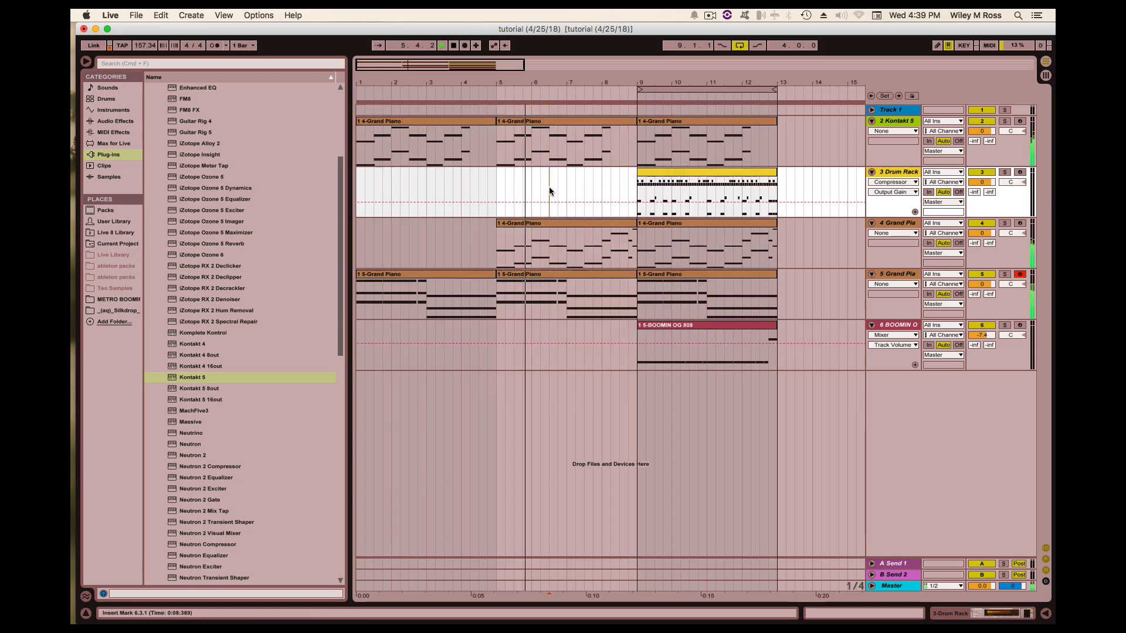
pyautogui.moveTo(554, 122); pyautogui.dragTo(599, 234)
pyautogui.press('super+z')
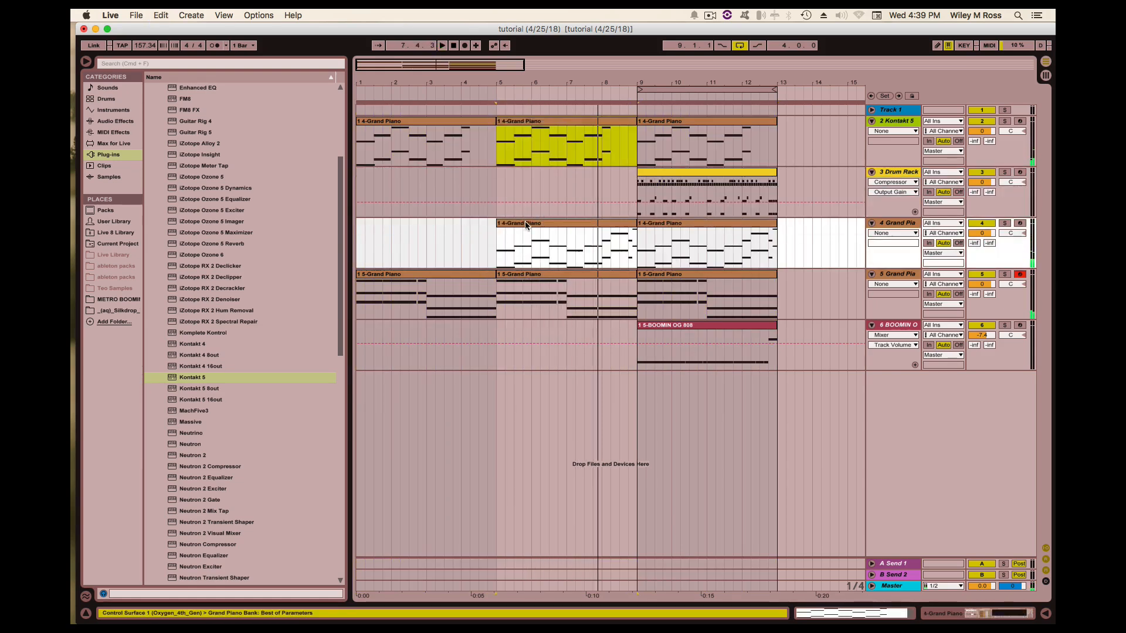
pyautogui.press('super+z')
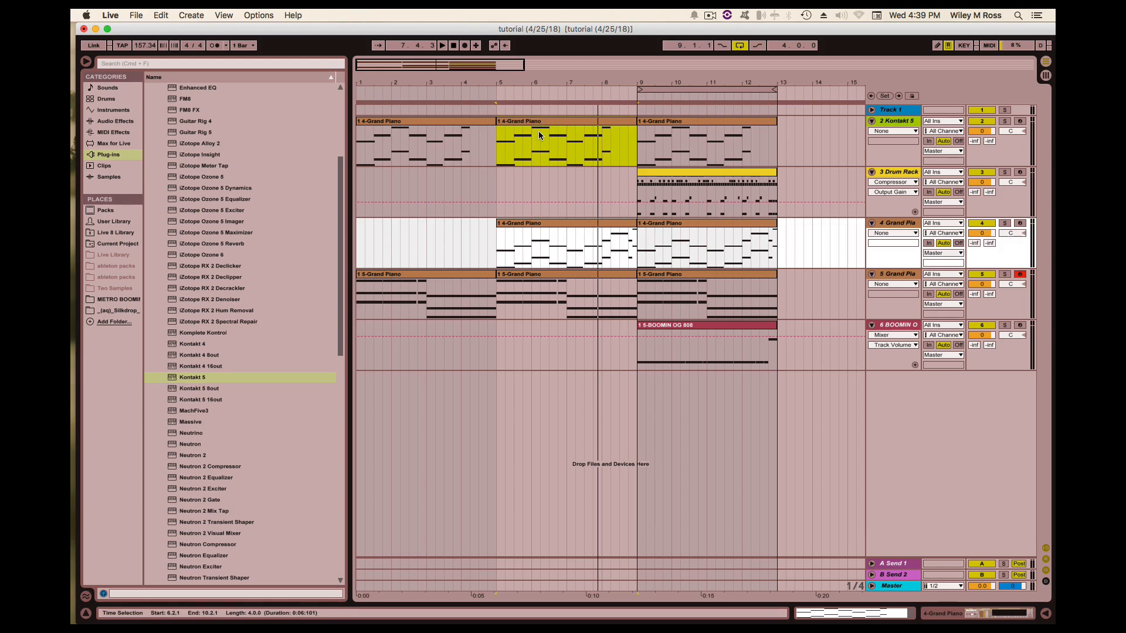
# Move the bar 5 clip from the Kontakt 5 track down to the 4 Grand Piano track and check its notes during playback
pyautogui.moveTo(535, 189); pyautogui.dragTo(536, 240)
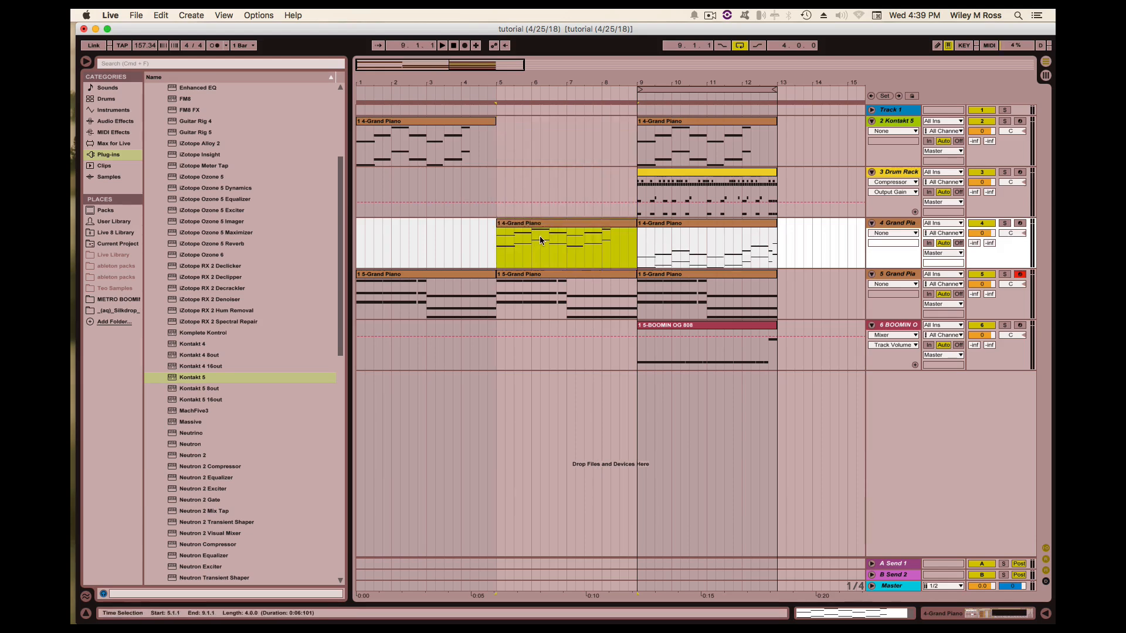
pyautogui.doubleClick(536, 241)
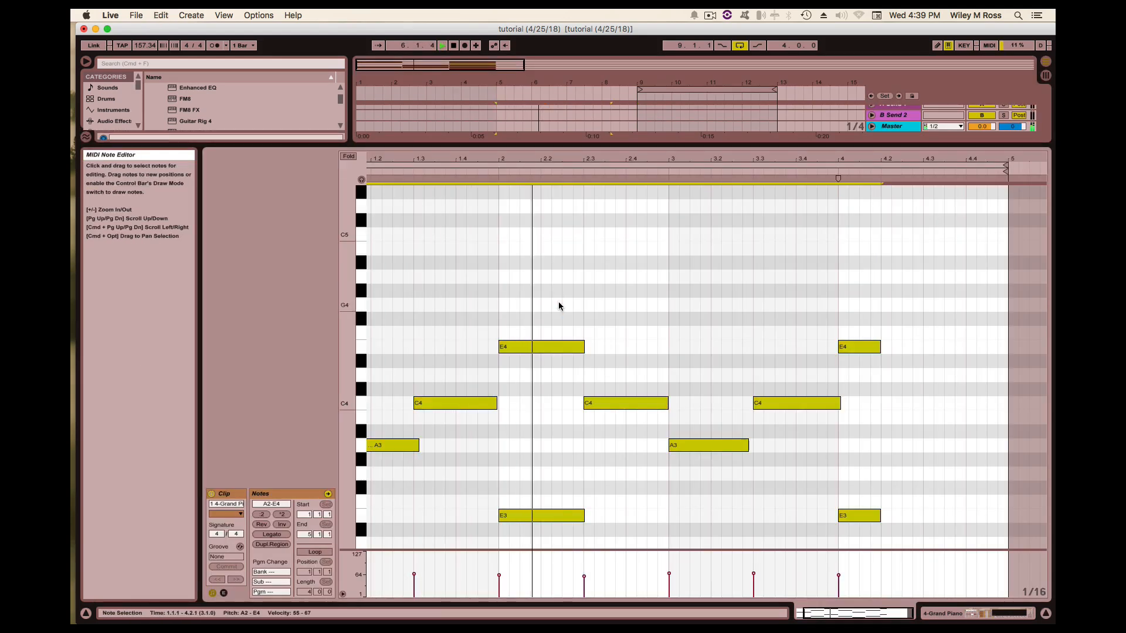
pyautogui.scroll(-4, 558, 304)
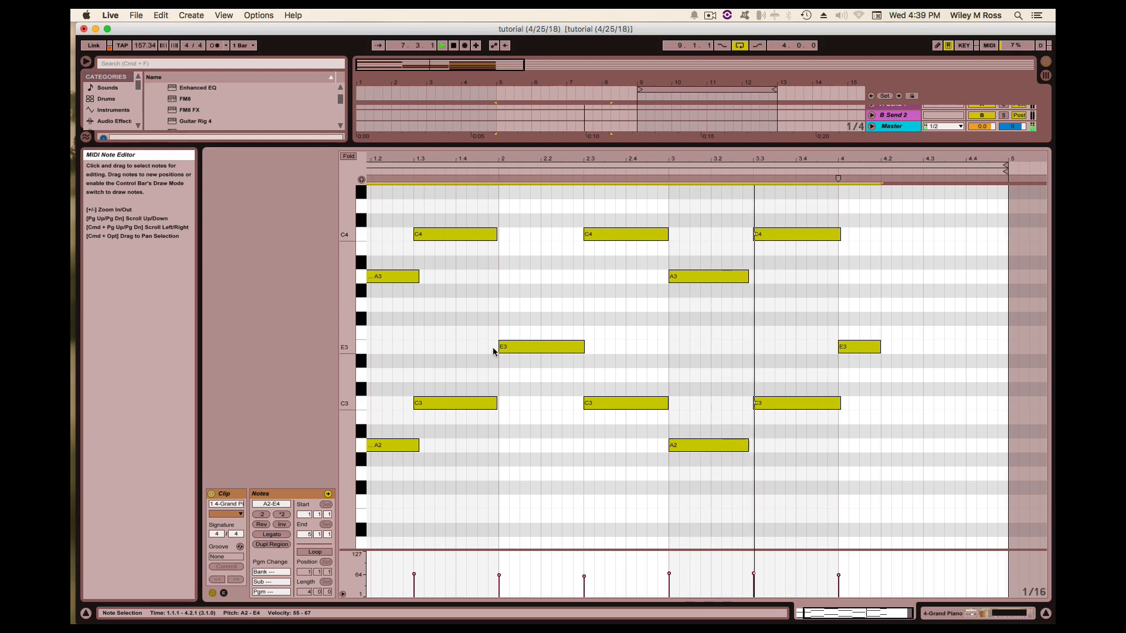
pyautogui.scroll(-1, 492, 350)
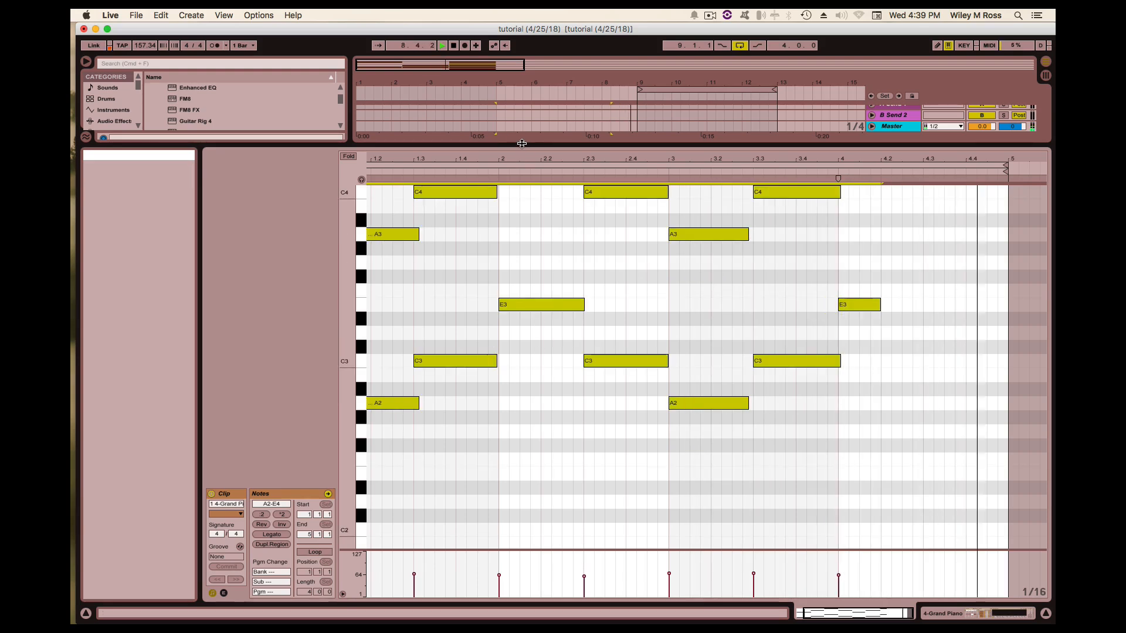
pyautogui.doubleClick(522, 144)
pyautogui.press('space')
# Duplicate the bar 5 clip on the 4 Grand Piano track to bar 9
pyautogui.click(575, 274)
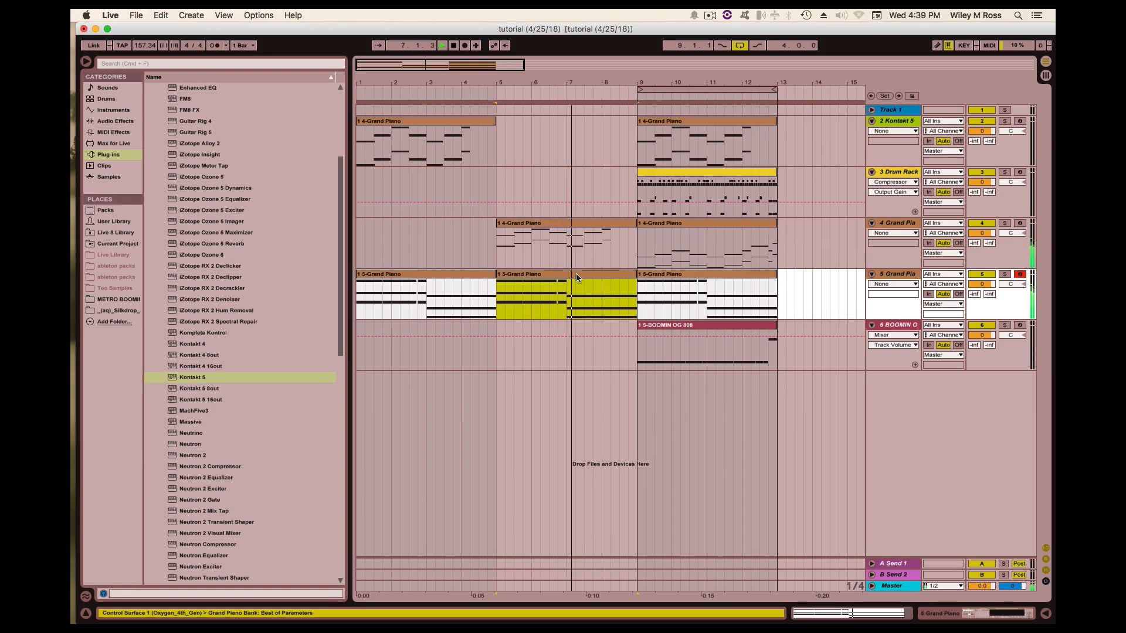
pyautogui.click(545, 224)
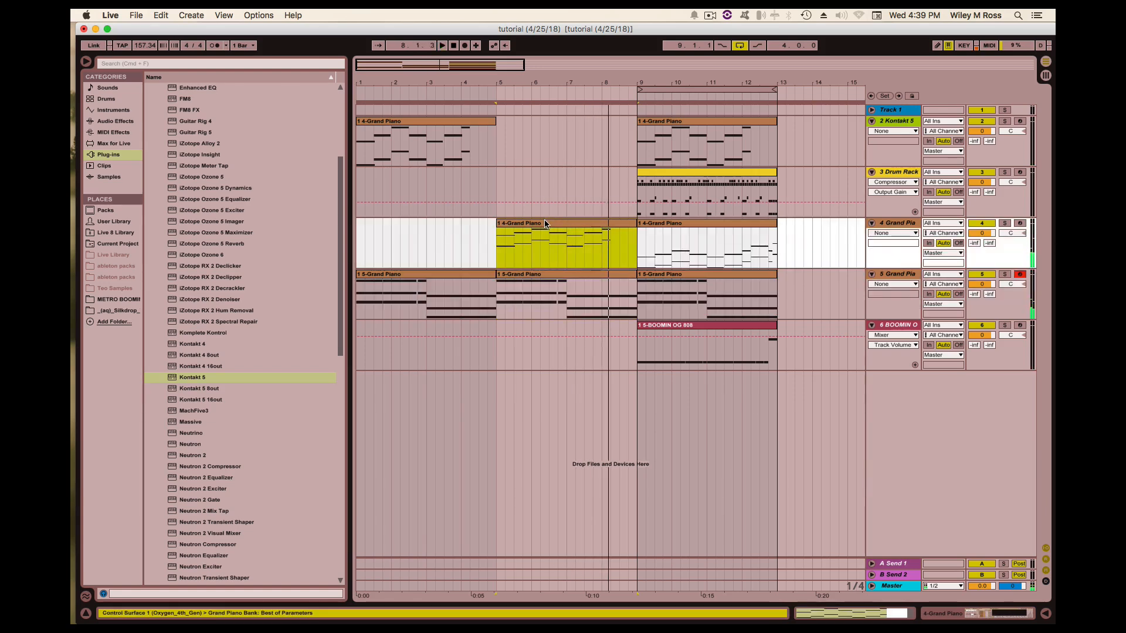
pyautogui.hotkey('ctrl', 'd')
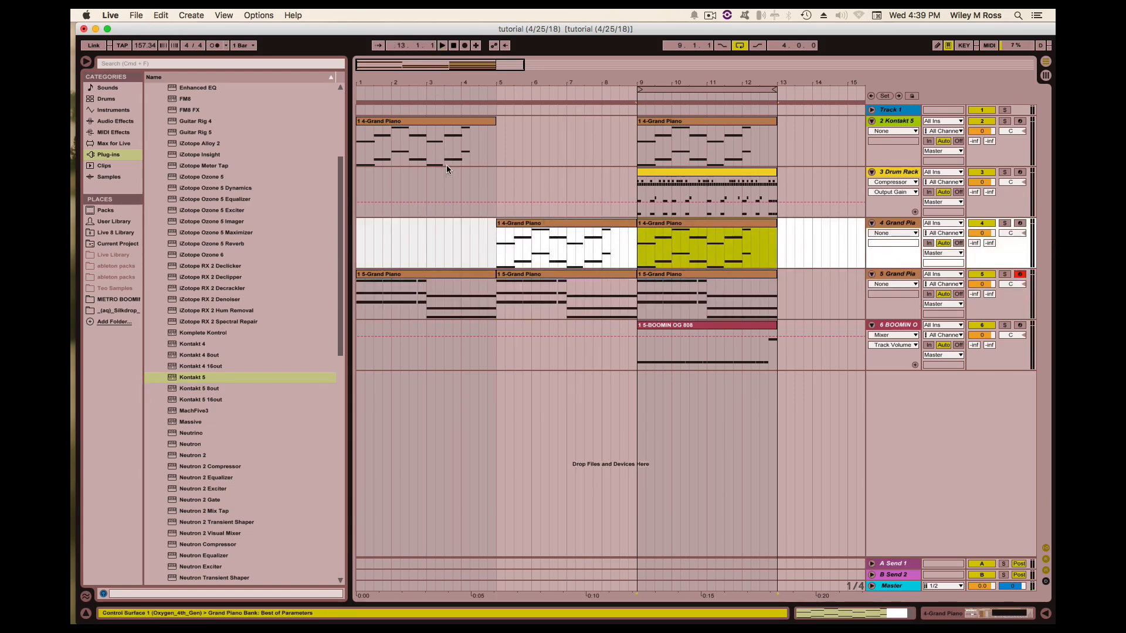
# Delete the first Kontakt 5 clip in bars 1 to 4 and play the whole arrangement
pyautogui.click(452, 128)
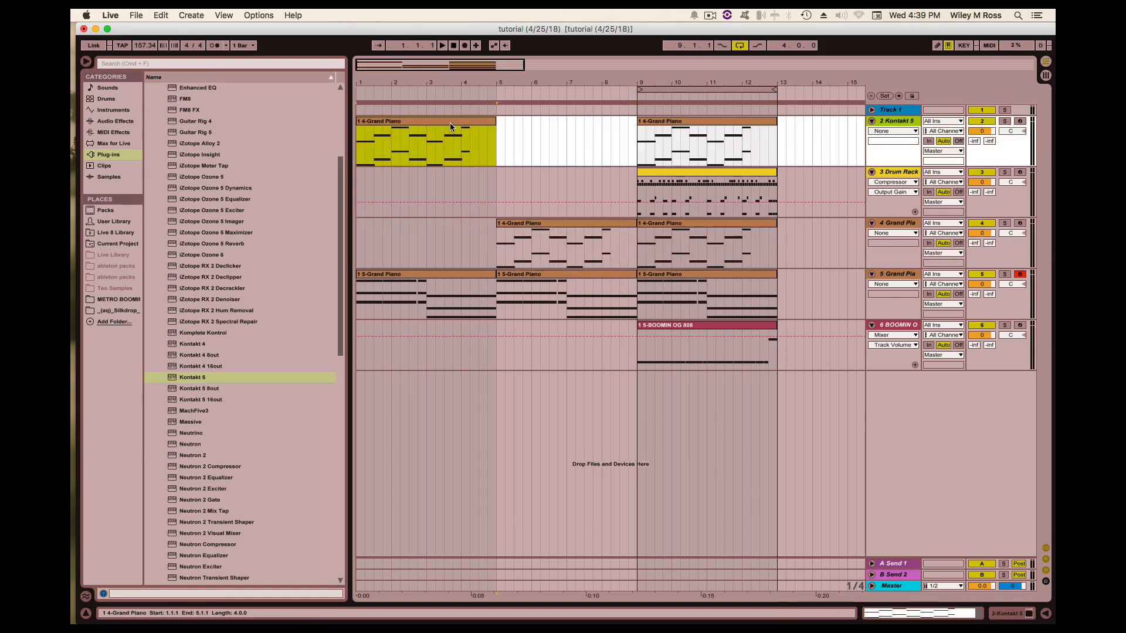
pyautogui.press('Delete')
pyautogui.hotkey('ctrl', 'a')
pyautogui.press('space')
pyautogui.click(450, 123)
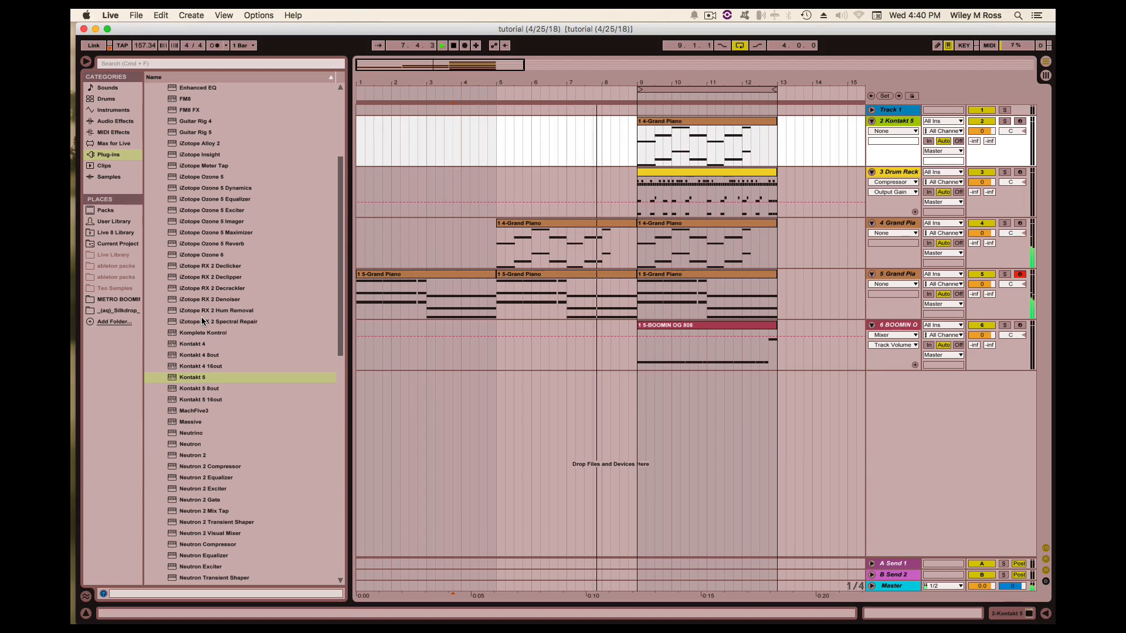
# In the bar 5 Grand Piano clip, raise the A notes at beat 3 to E3 and E4 and lower the last E notes to D3 and D4
pyautogui.click(544, 227)
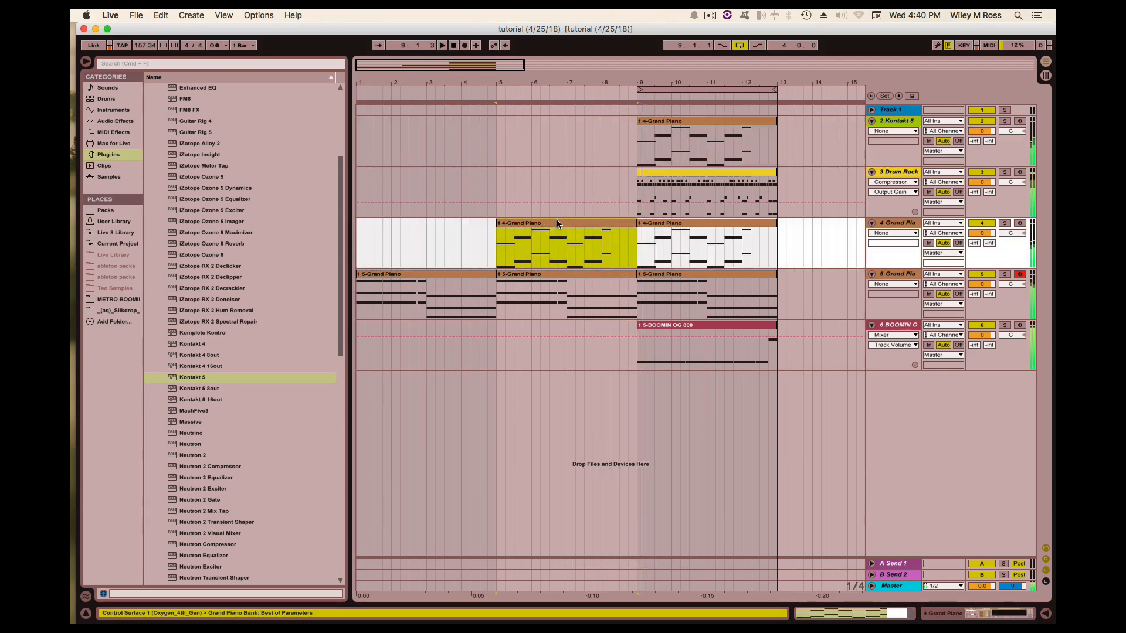
pyautogui.doubleClick(557, 222)
pyautogui.scroll(5, 702, 429)
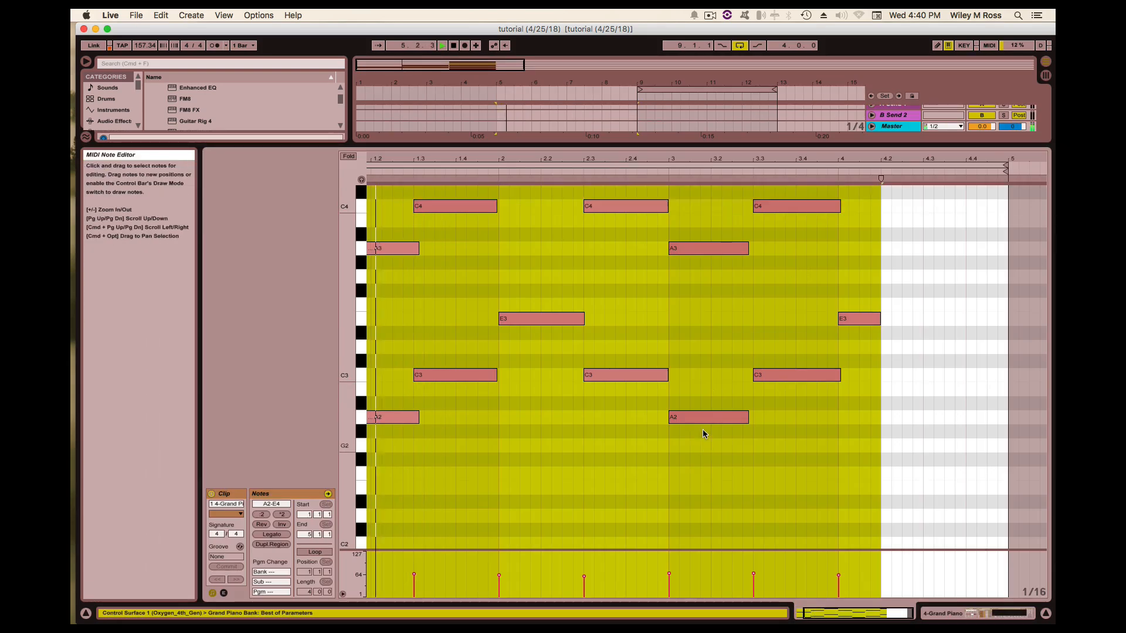
pyautogui.scroll(1, 698, 407)
pyautogui.moveTo(721, 232); pyautogui.dragTo(711, 432)
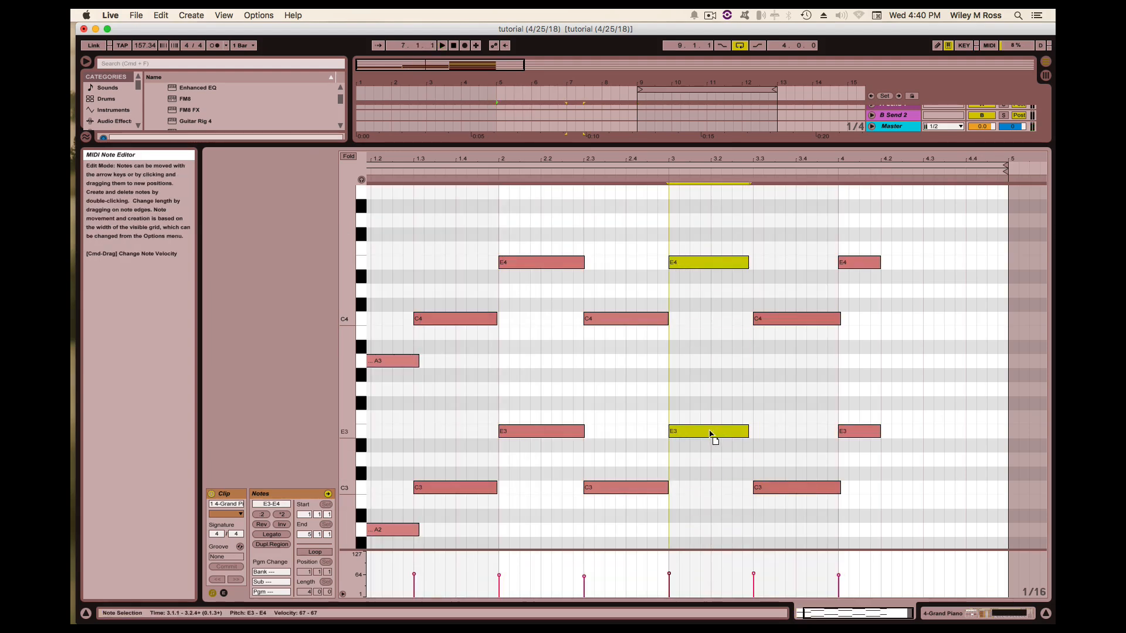
pyautogui.moveTo(876, 464)
pyautogui.mouseDown()
pyautogui.moveTo(839, 249)
pyautogui.moveTo(880, 409)
pyautogui.moveTo(864, 534)
pyautogui.moveTo(859, 460)
pyautogui.mouseUp()
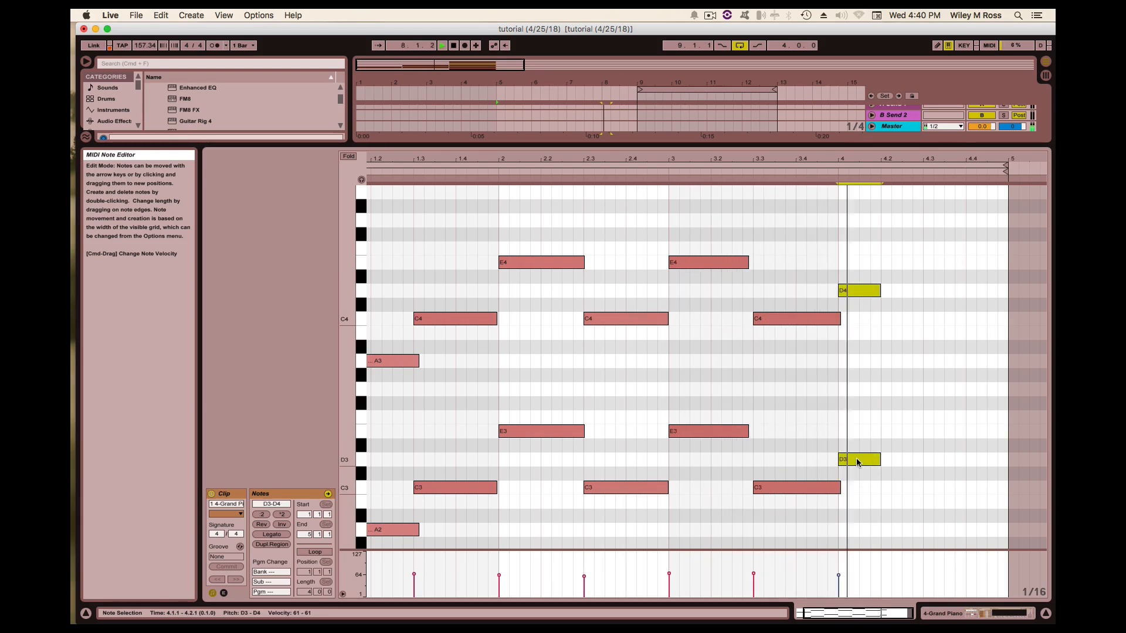
# Fill the clip's fourth bar with D3 and D4 up to 4.3, followed by B2 and B3 to the clip end, and close the note editor
pyautogui.moveTo(972, 457); pyautogui.dragTo(1008, 457)
pyautogui.click(967, 447)
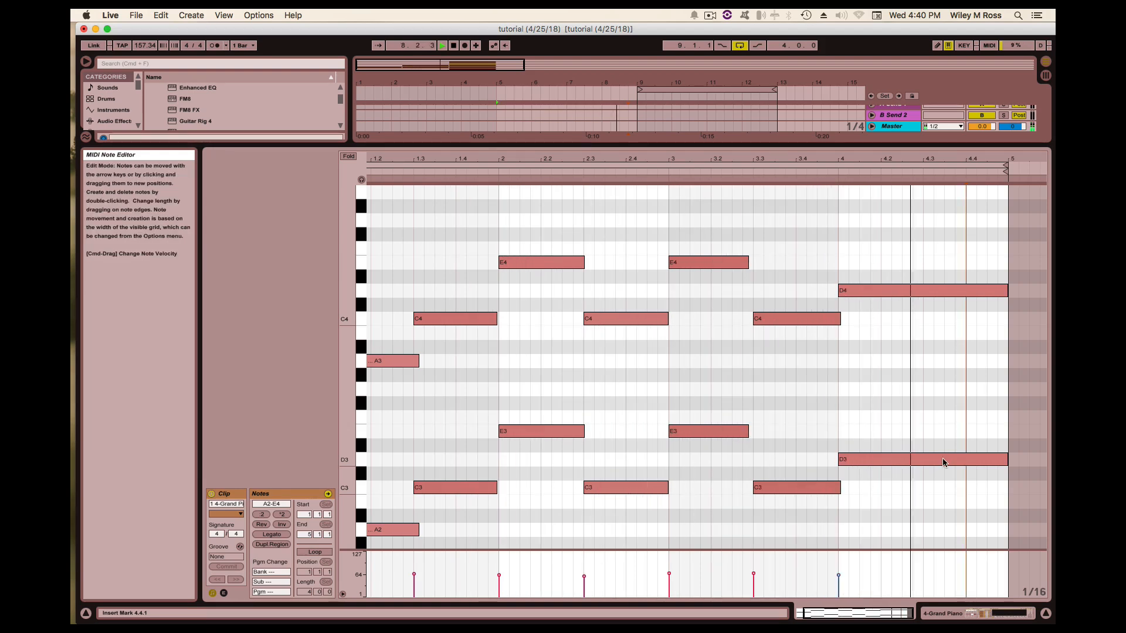
pyautogui.moveTo(965, 478); pyautogui.dragTo(1006, 266)
pyautogui.moveTo(1007, 292); pyautogui.dragTo(959, 336)
pyautogui.press('super+d')
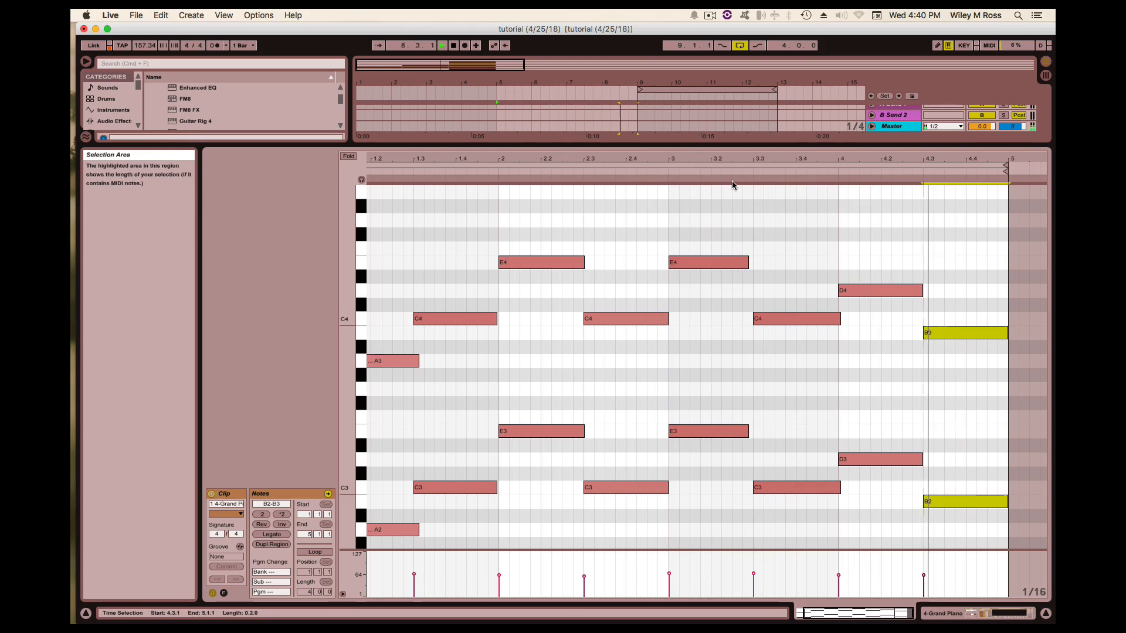
pyautogui.doubleClick(730, 142)
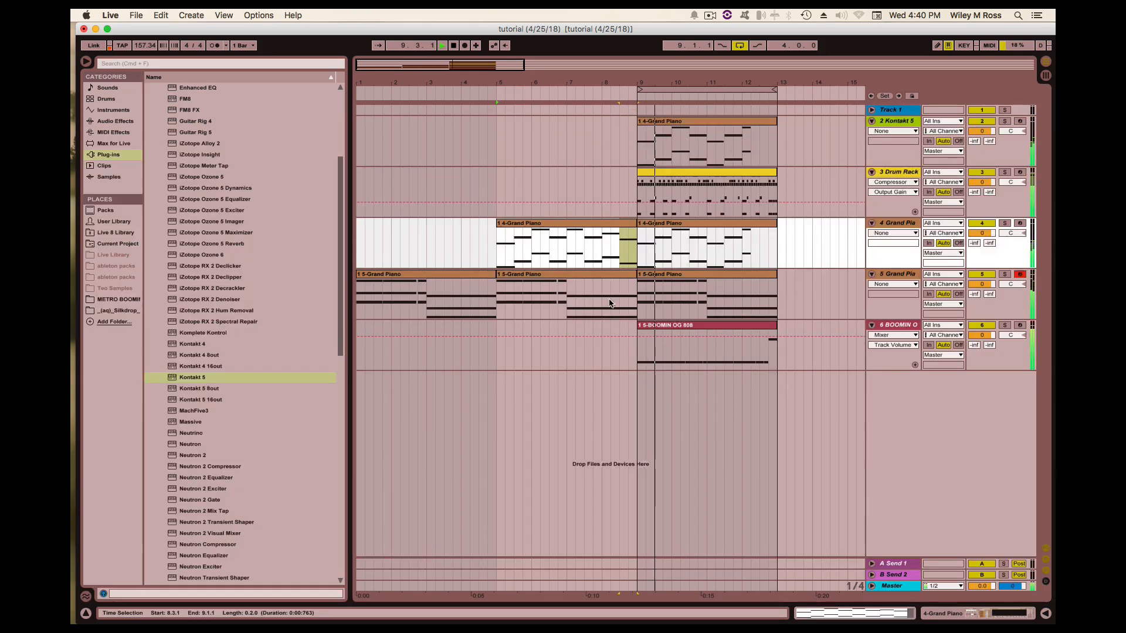
# Copy the edited Grand Piano clip to bar 9 on both the Kontakt 5 and 4 Grand Piano tracks, and play the whole arrangement
pyautogui.press('space')
pyautogui.click(610, 224)
pyautogui.press('super+d')
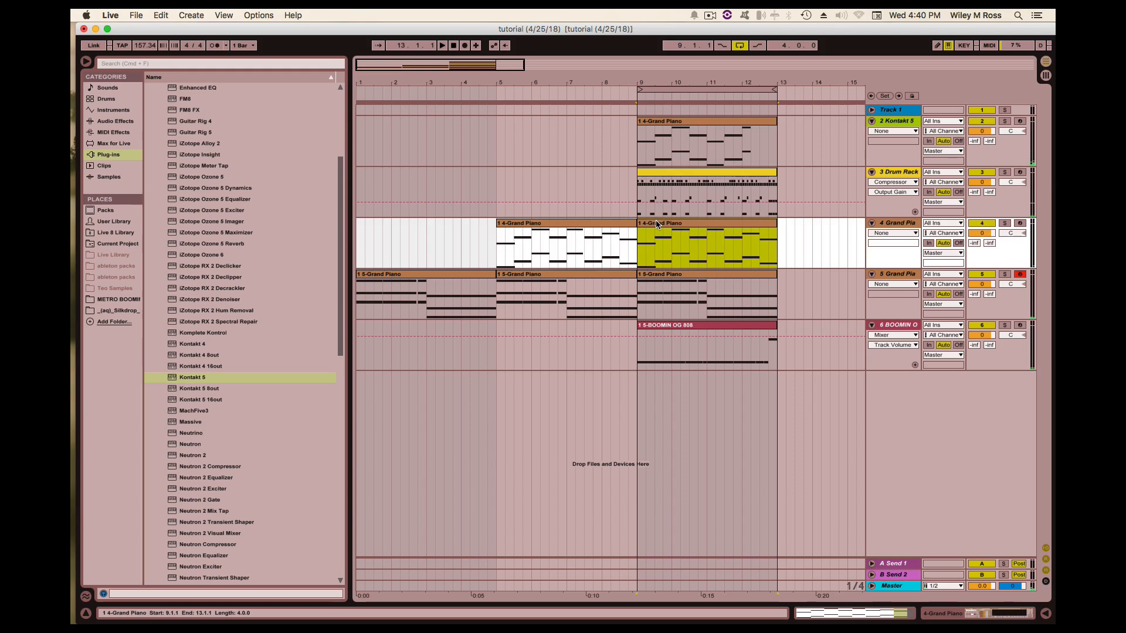
pyautogui.moveTo(661, 100); pyautogui.dragTo(658, 125)
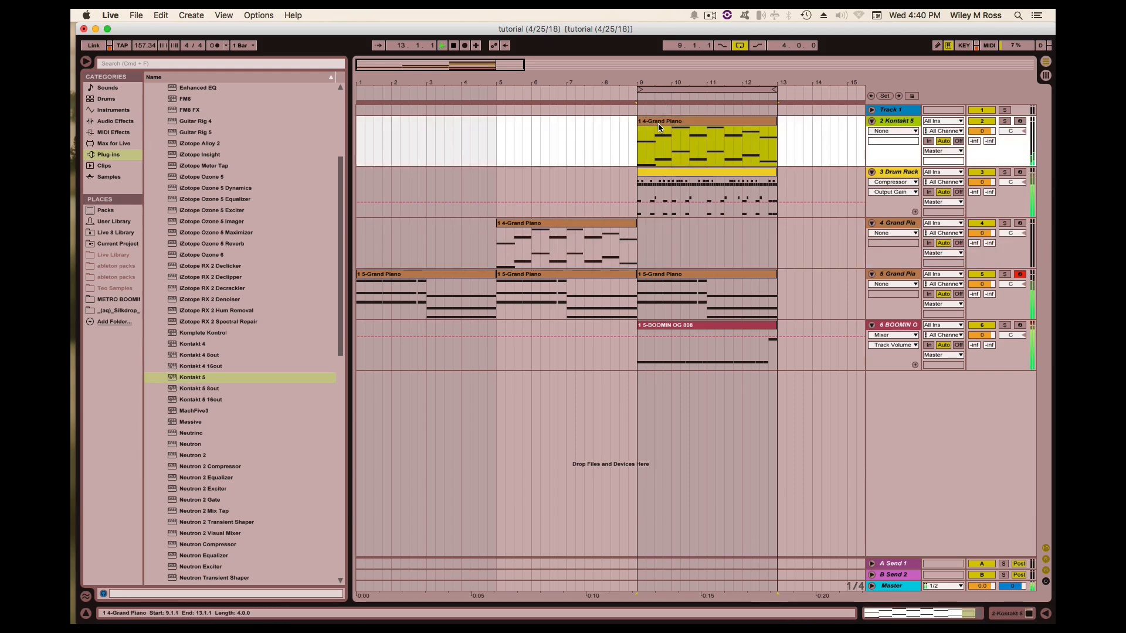
pyautogui.click(617, 223)
pyautogui.press('super+d')
pyautogui.press('super+a')
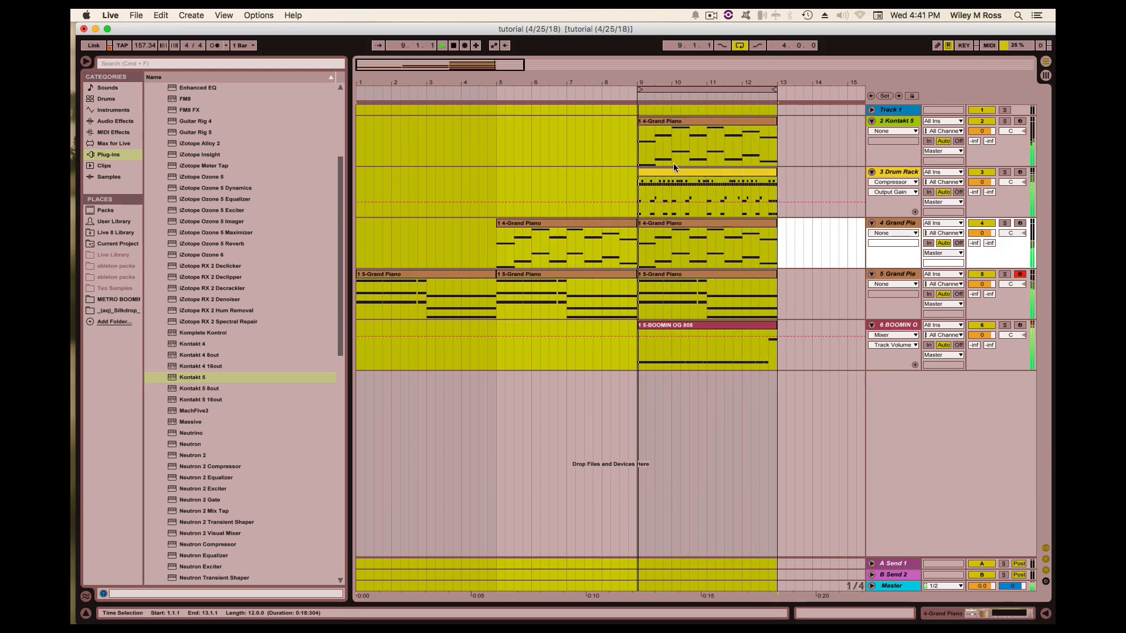
# Transpose all notes in the Kontakt 5 clip up one octave and lower that track's volume to -12.0 dB
pyautogui.doubleClick(701, 130)
pyautogui.press('super+a')
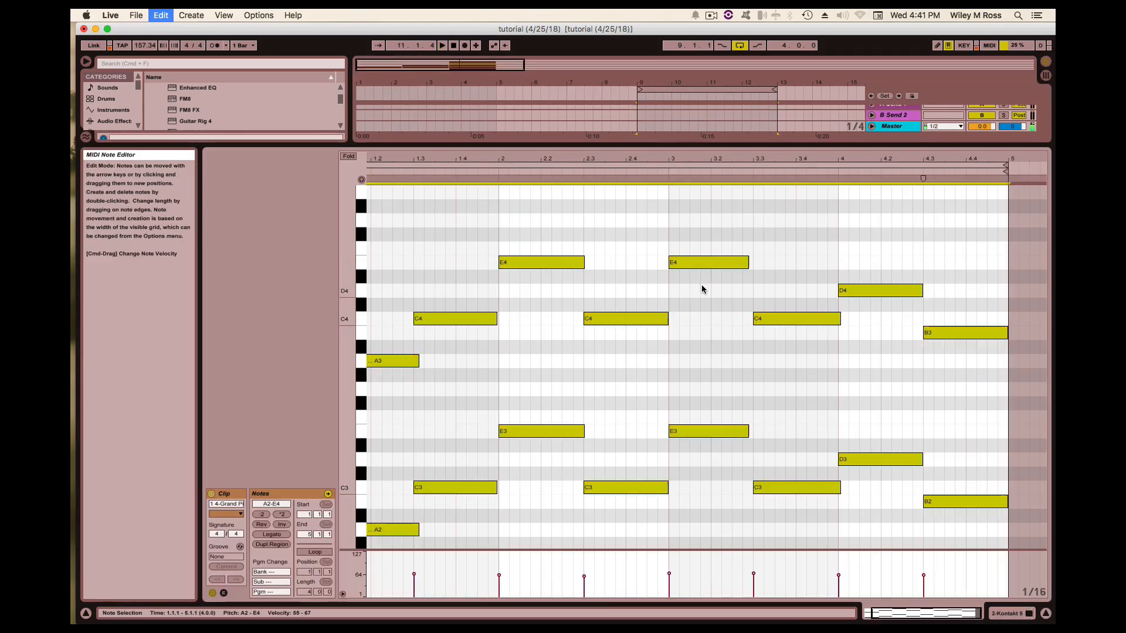
pyautogui.hotkey('shift', 'Up')
pyautogui.press('space')
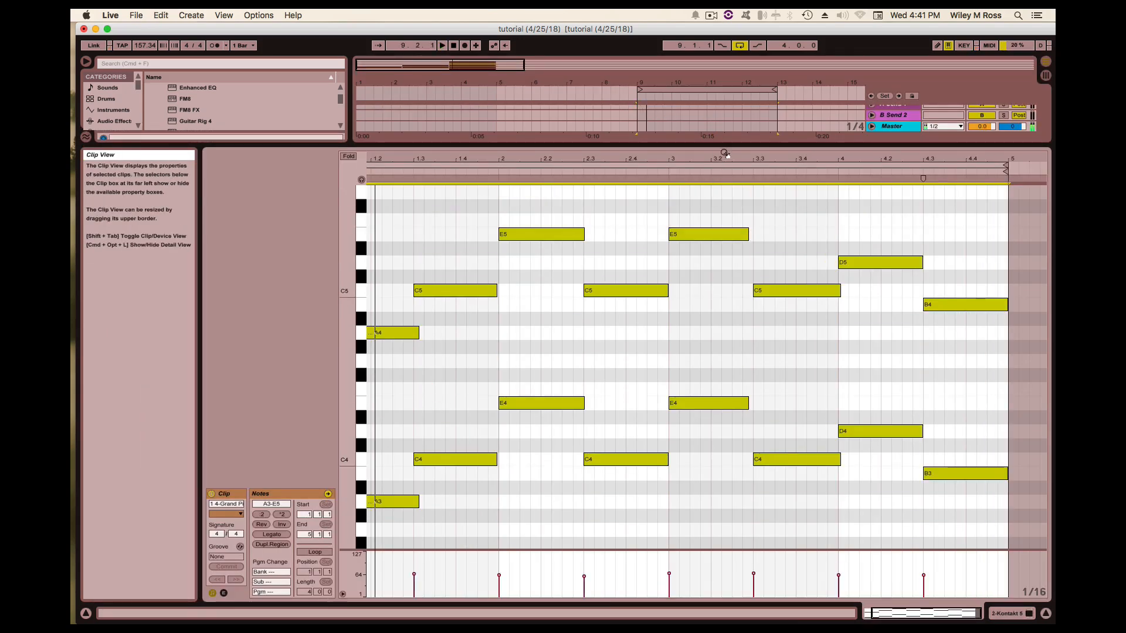
pyautogui.press('super+alt+l')
pyautogui.moveTo(990, 131); pyautogui.dragTo(990, 156)
pyautogui.press('space')
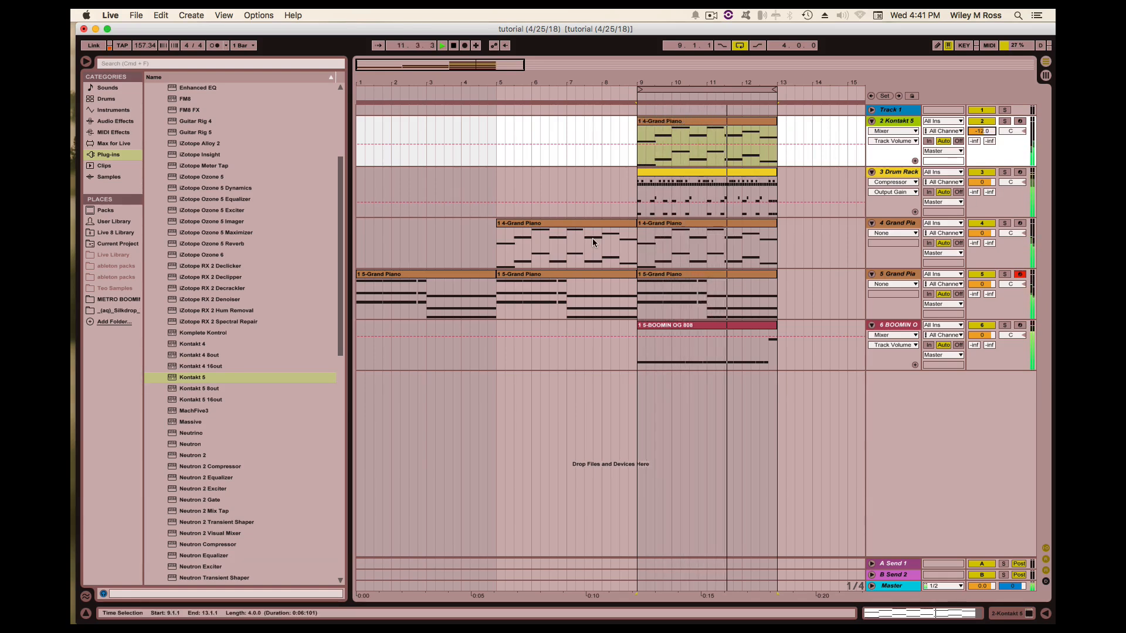
# Solo the 4 Grand Piano track and copy all notes of its bar 9 clip one octave lower
pyautogui.click(1005, 222)
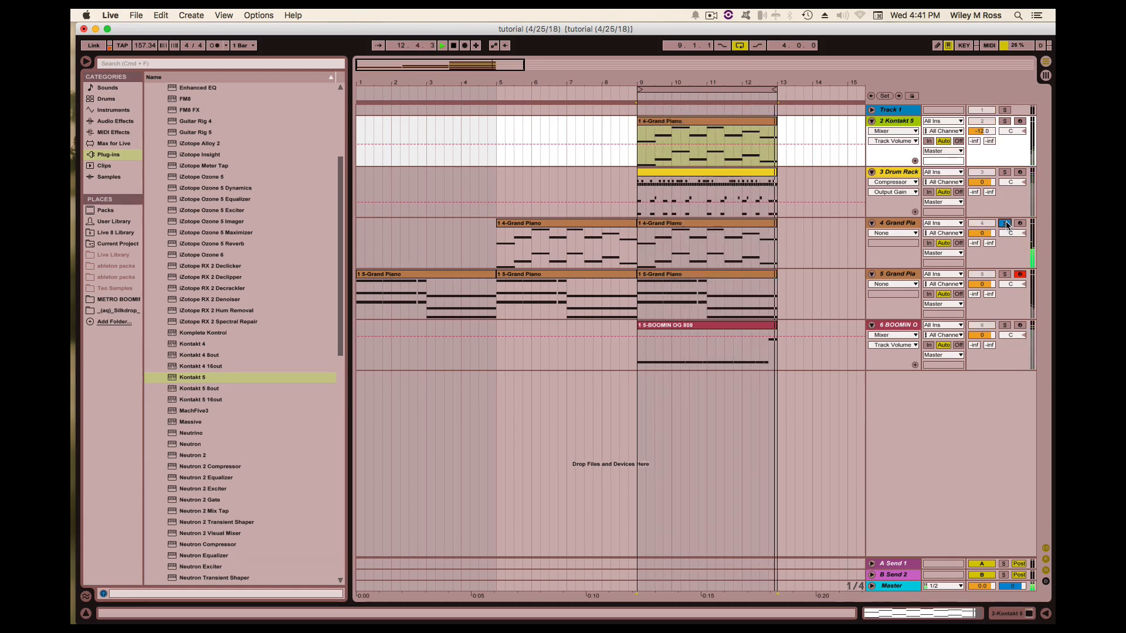
pyautogui.doubleClick(689, 223)
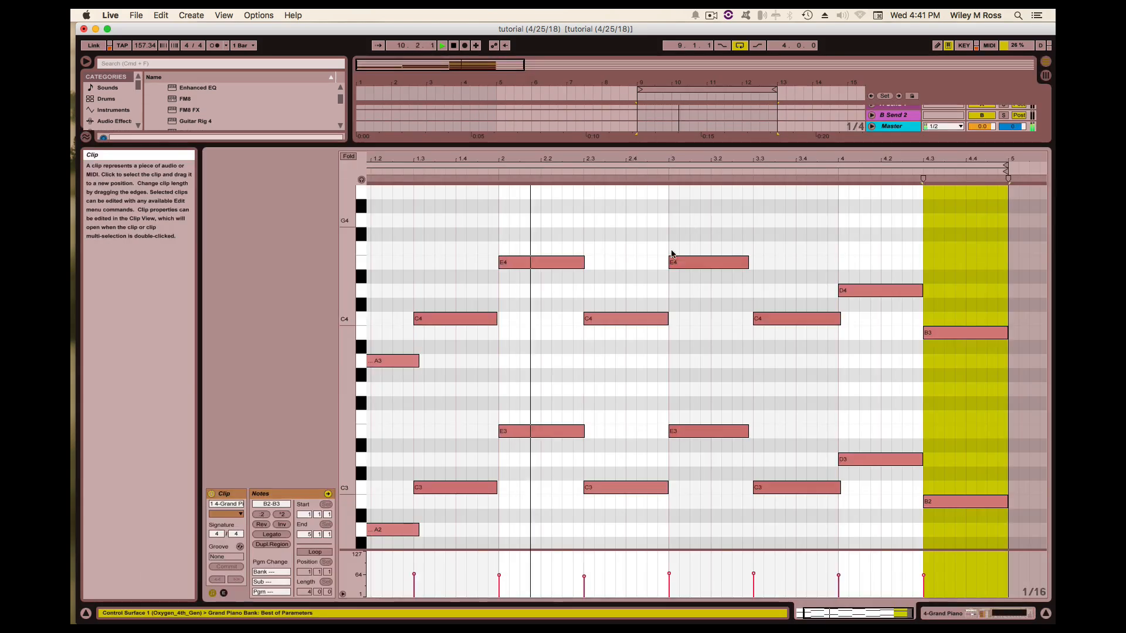
pyautogui.press('super+a')
pyautogui.scroll(-2, 420, 443)
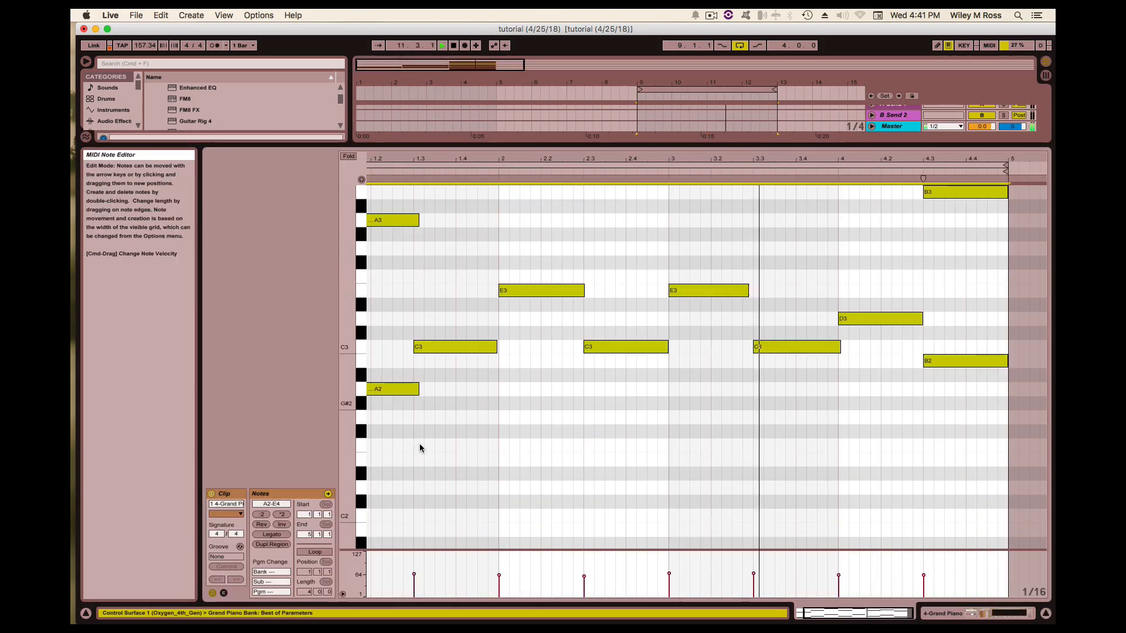
pyautogui.moveTo(394, 389); pyautogui.dragTo(415, 509)
pyautogui.scroll(-3, 413, 463)
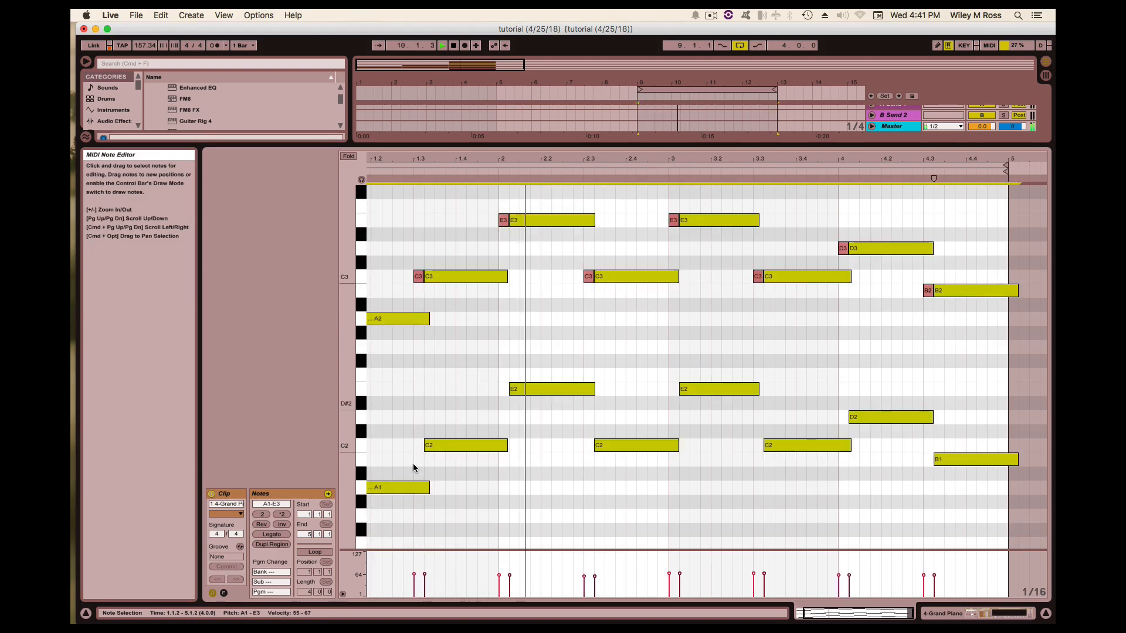
pyautogui.scroll(4, 413, 461)
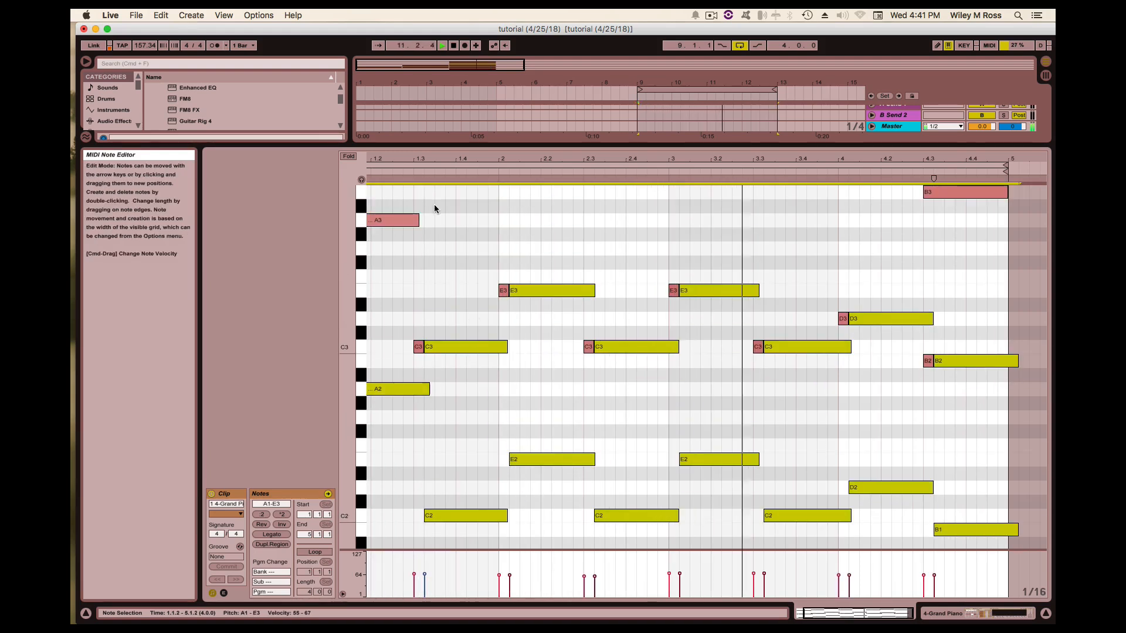
# Shift the copied lower-octave notes one sixteenth earlier to start at 1.1.1, save the set and close the note editor
pyautogui.moveTo(410, 156); pyautogui.dragTo(448, 156)
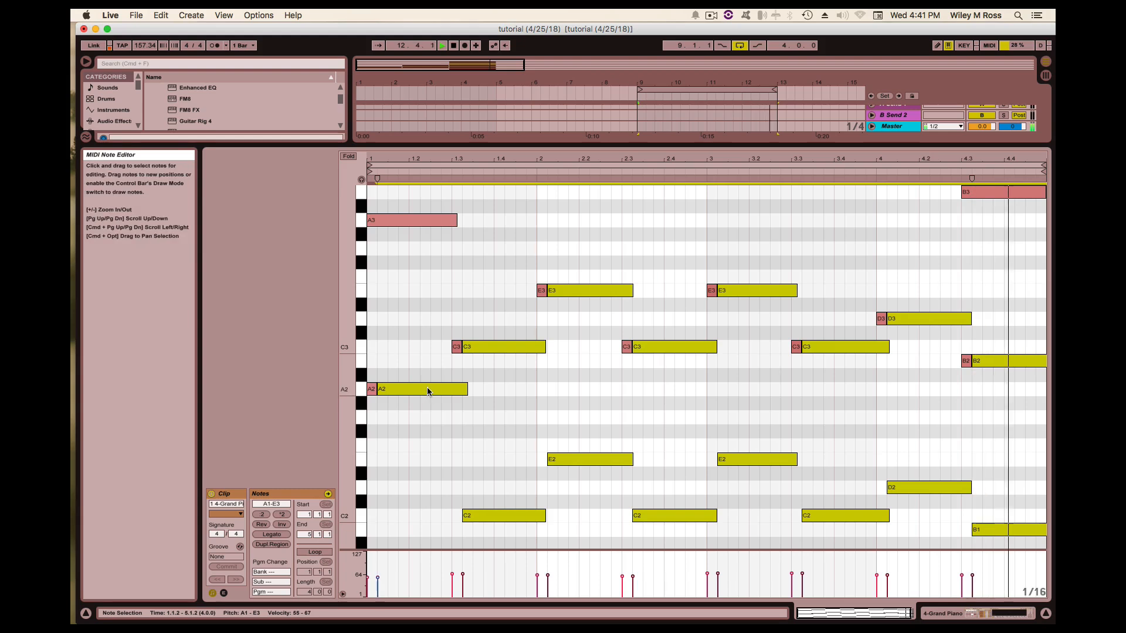
pyautogui.press('Left')
pyautogui.scroll(2, 431, 335)
pyautogui.scroll(6, 431, 335)
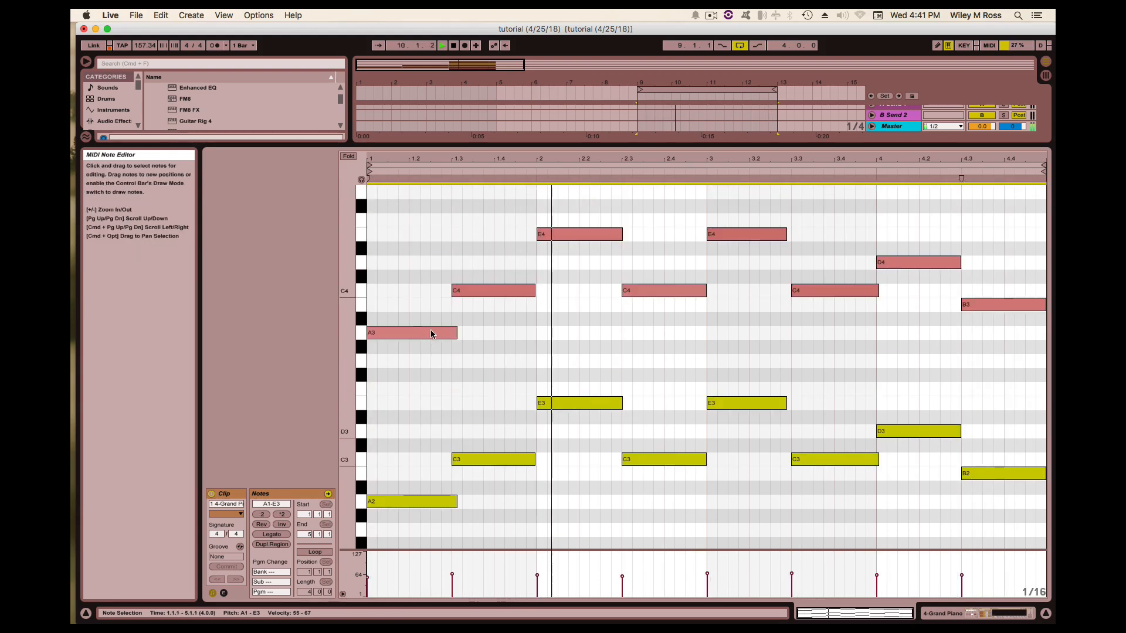
pyautogui.press('super+s')
pyautogui.doubleClick(483, 145)
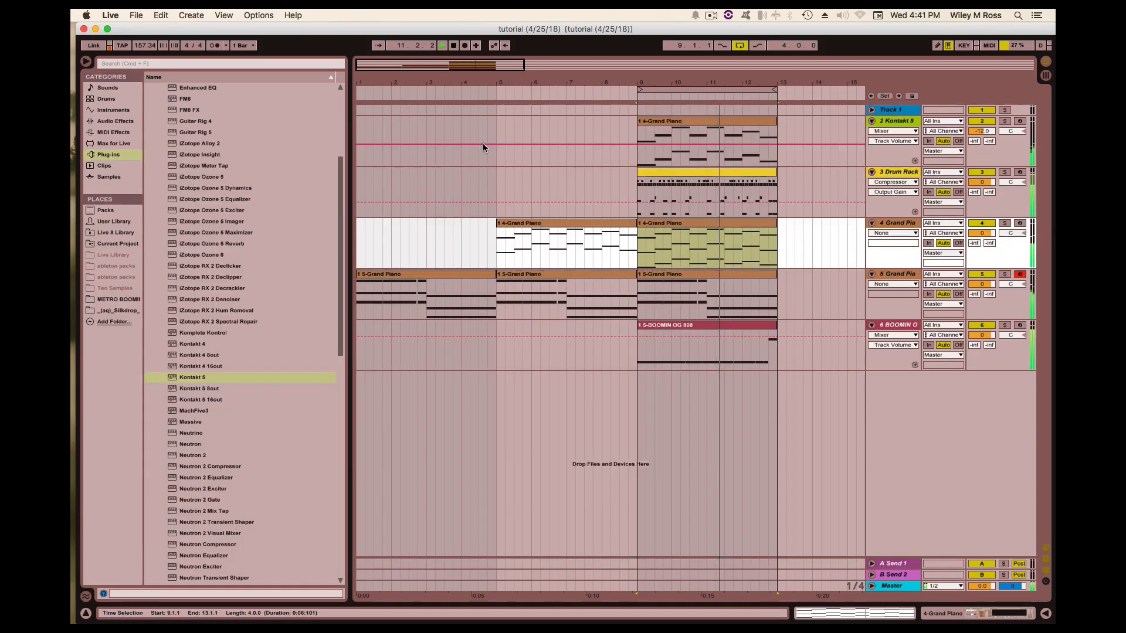
pyautogui.click(496, 159)
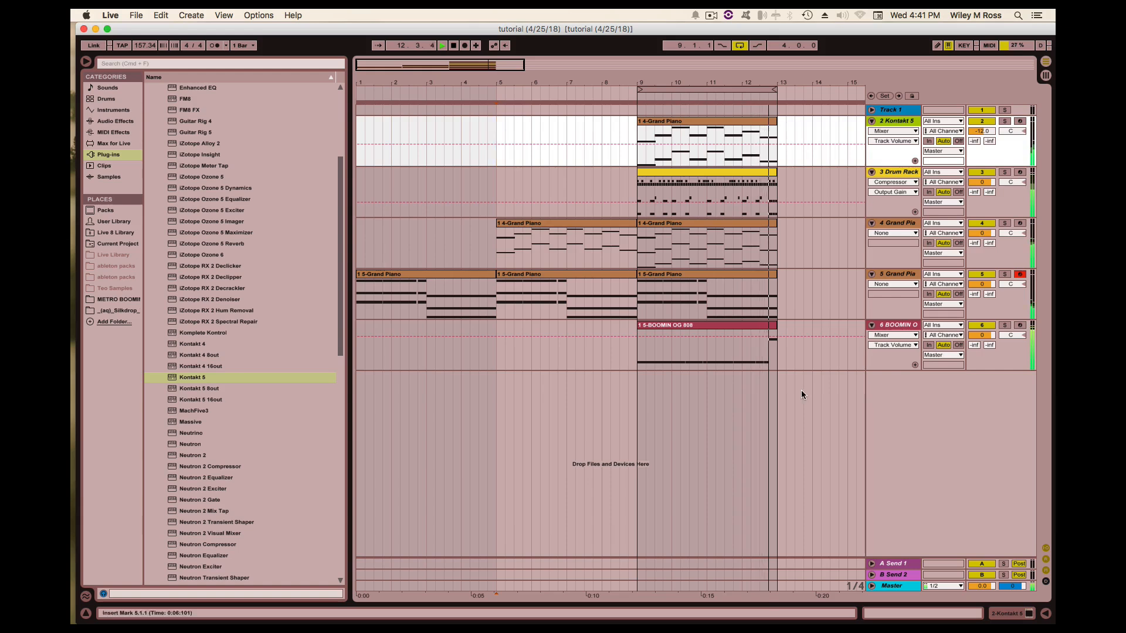
pyautogui.click(801, 364)
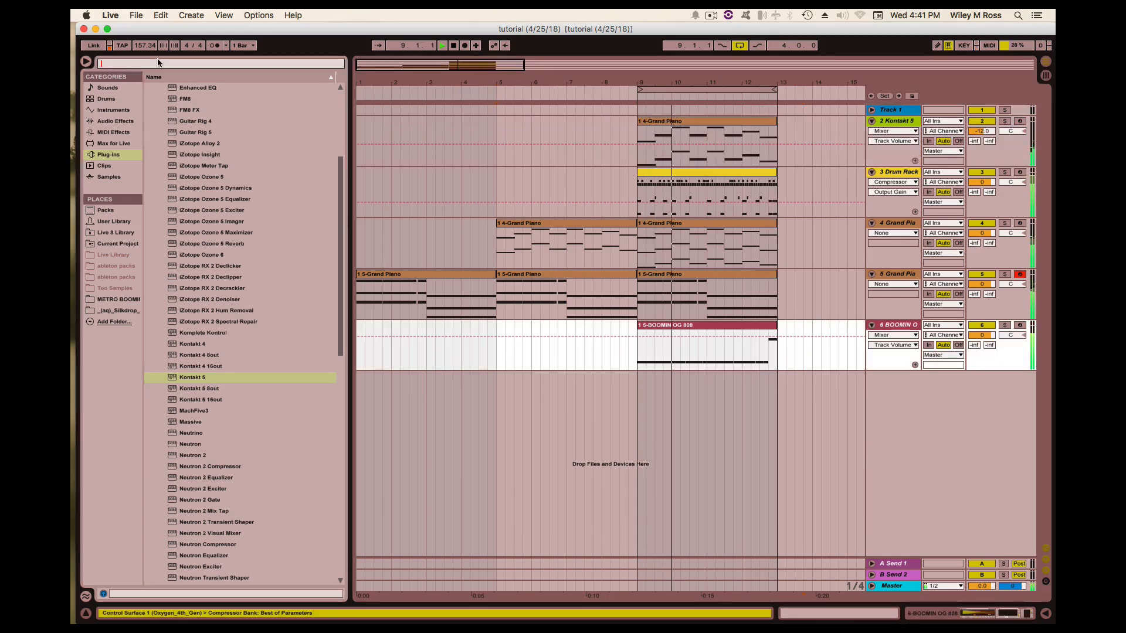
# Add the Simpler brass preset Brass Ensemble Legato as a new MIDI track below the 808 and unfold the track
pyautogui.press('super+f')
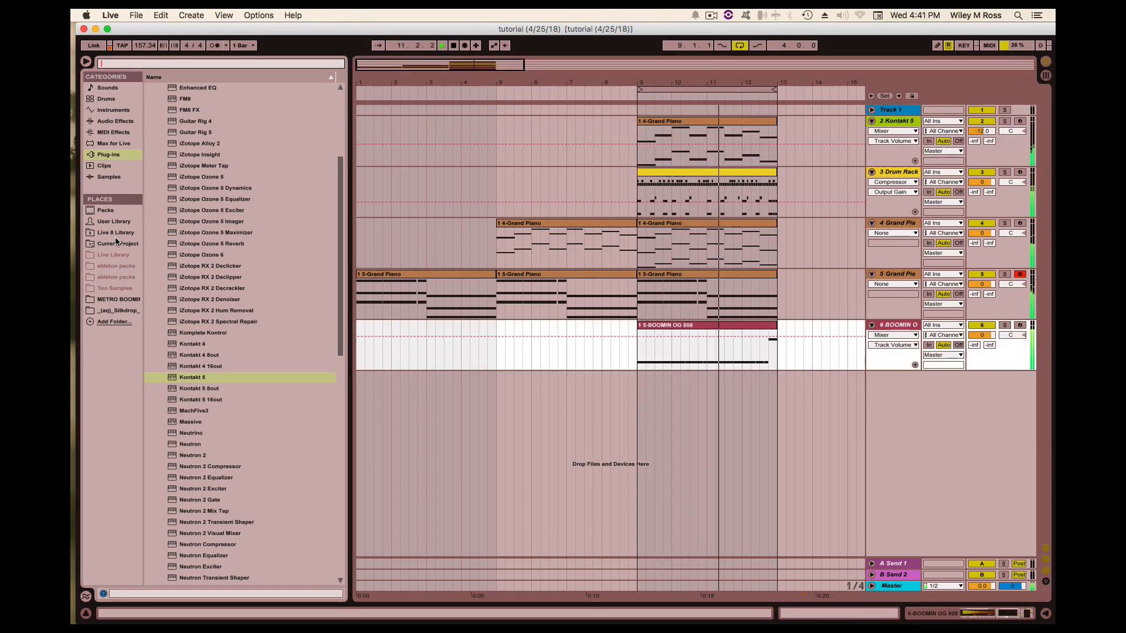
pyautogui.click(115, 111)
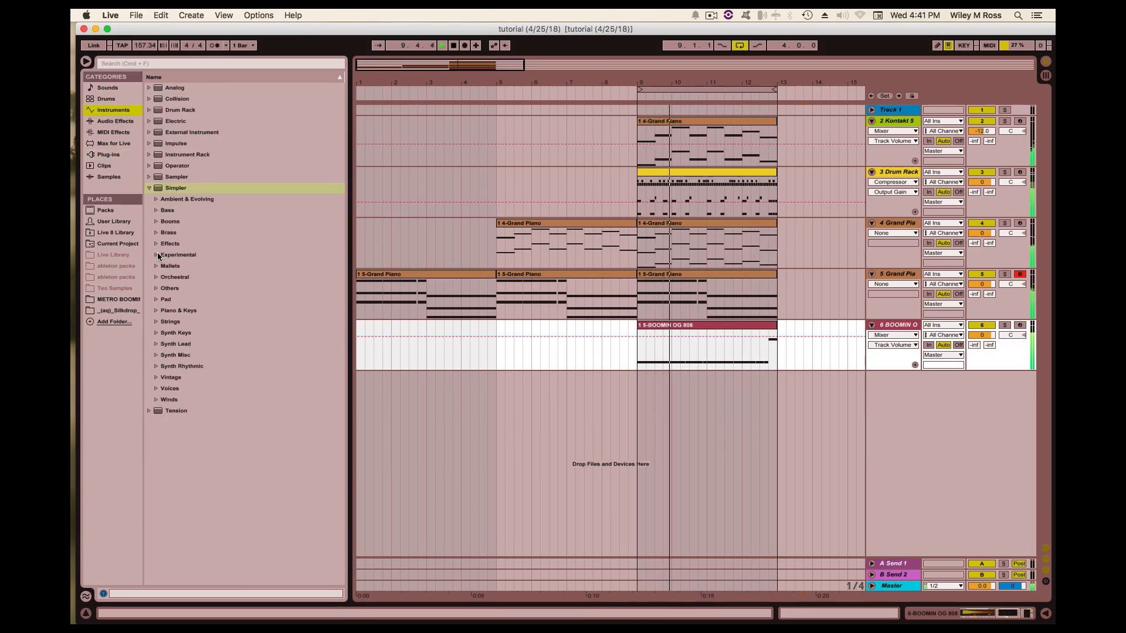
pyautogui.click(153, 233)
pyautogui.click(217, 288)
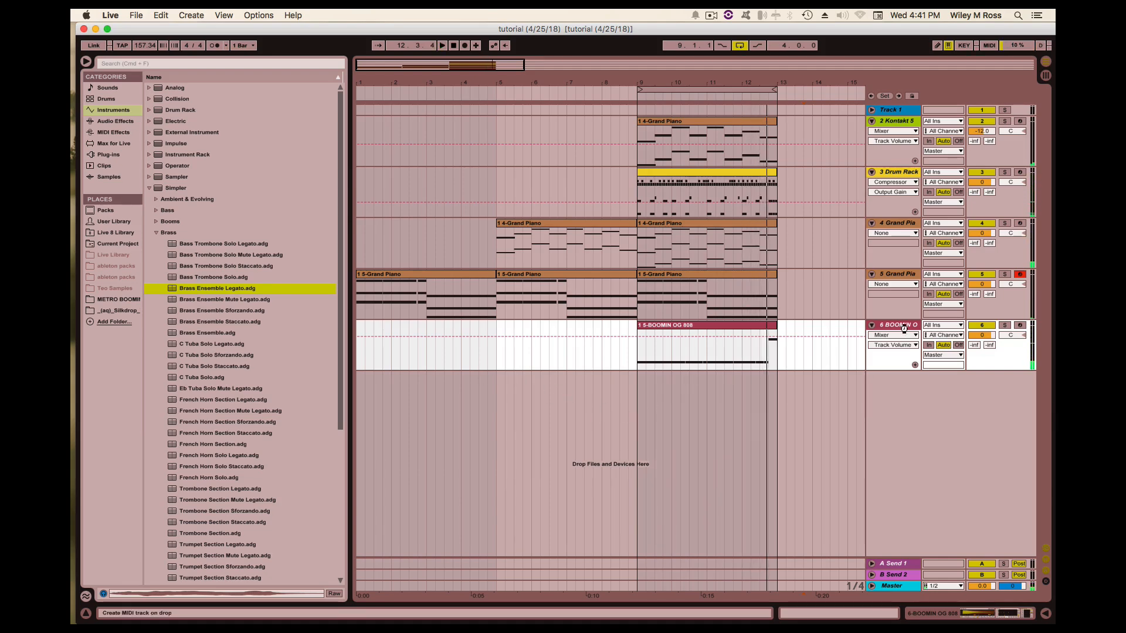
pyautogui.moveTo(1014, 376); pyautogui.dragTo(1014, 377)
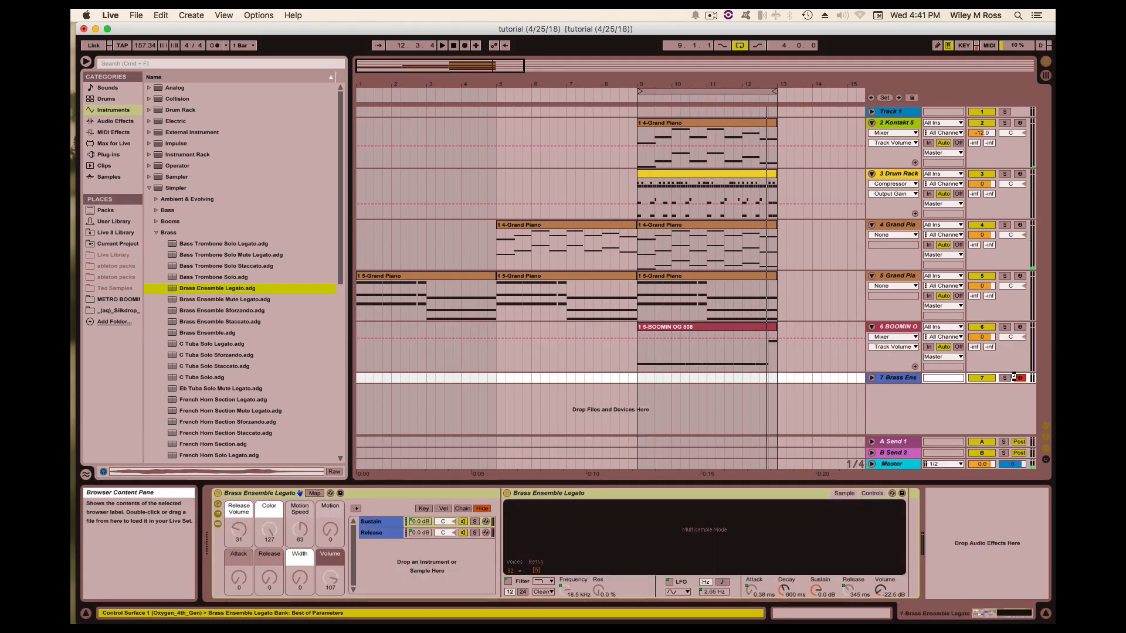
pyautogui.click(872, 379)
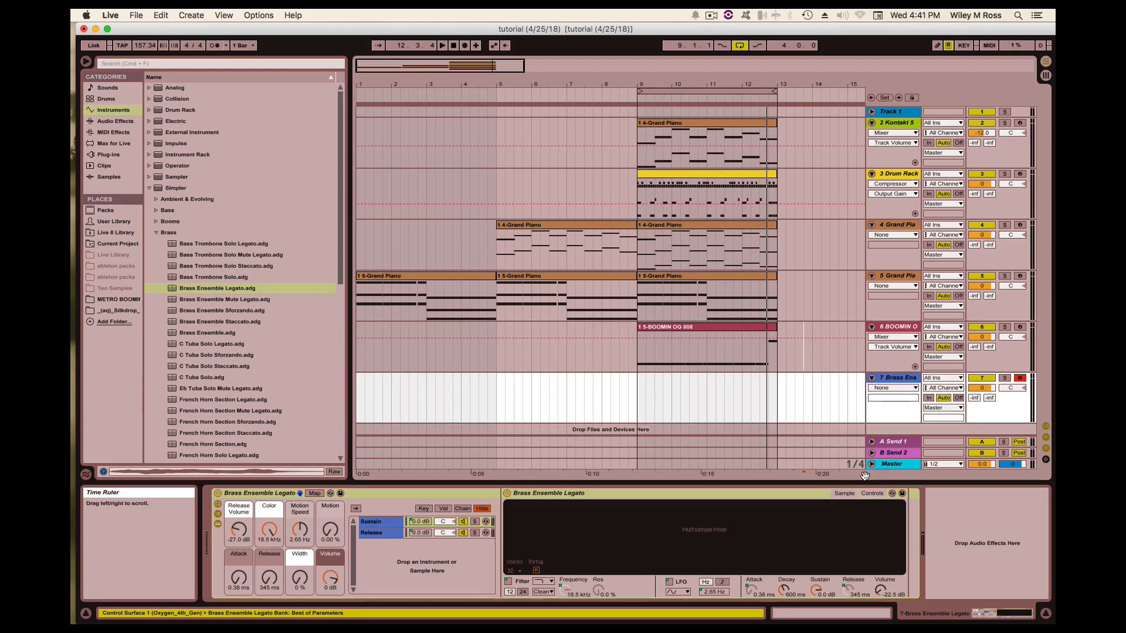
pyautogui.moveTo(865, 482); pyautogui.dragTo(863, 527)
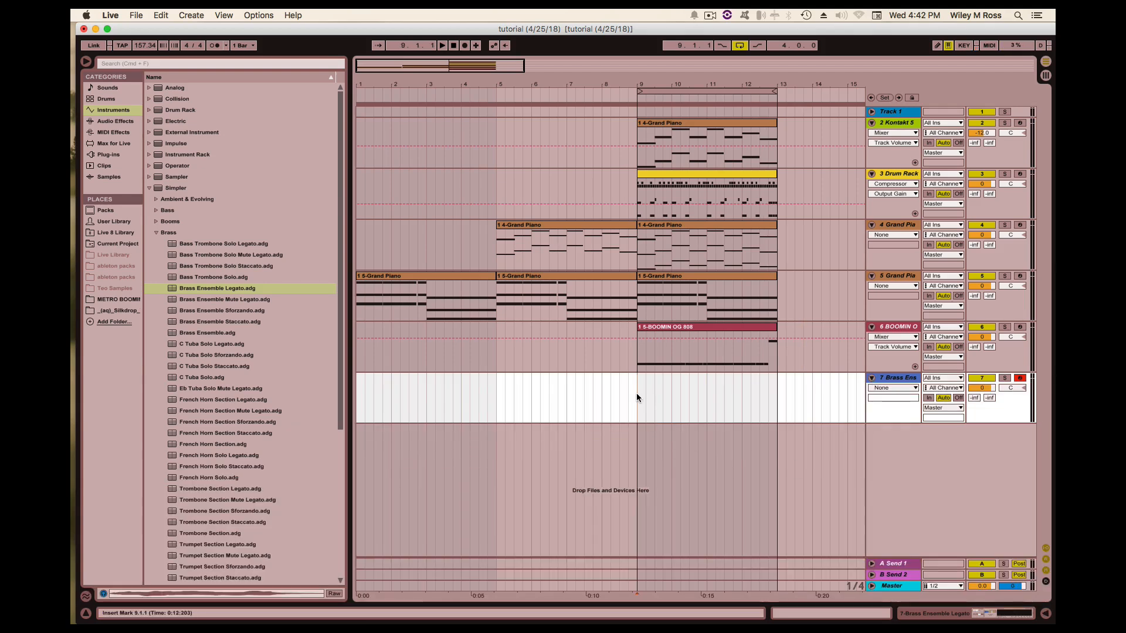
# Record a four-bar brass line of A3, E4, A4 and F4 on the Brass Ensemble Legato track from bar 5 to bar 9
pyautogui.moveTo(637, 397); pyautogui.dragTo(774, 403)
pyautogui.moveTo(640, 383); pyautogui.dragTo(662, 421)
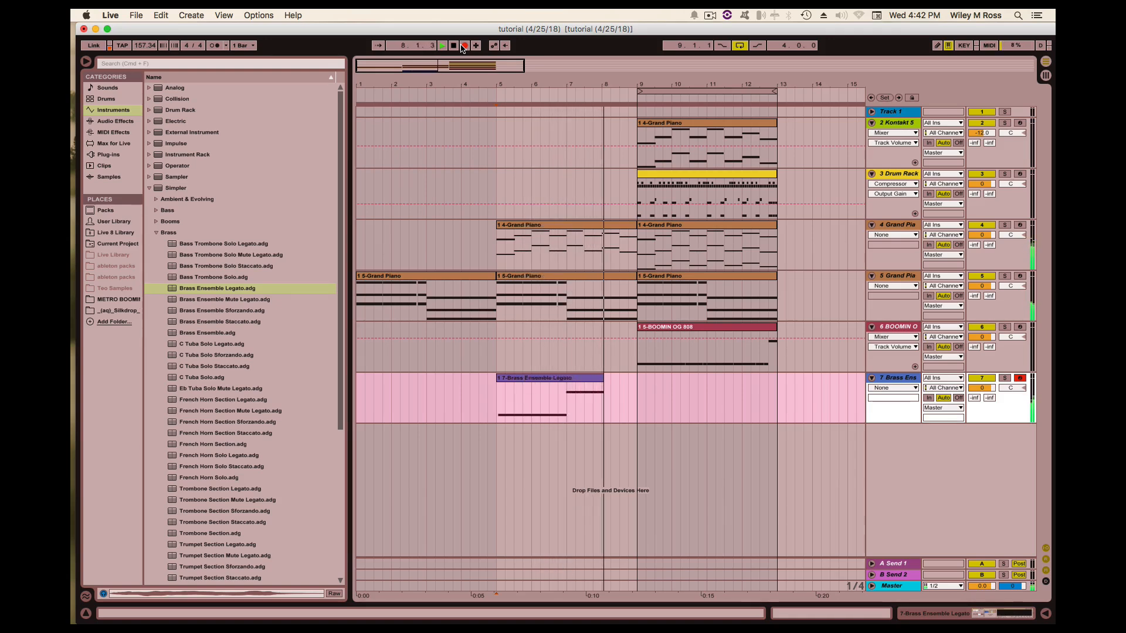
pyautogui.press('space')
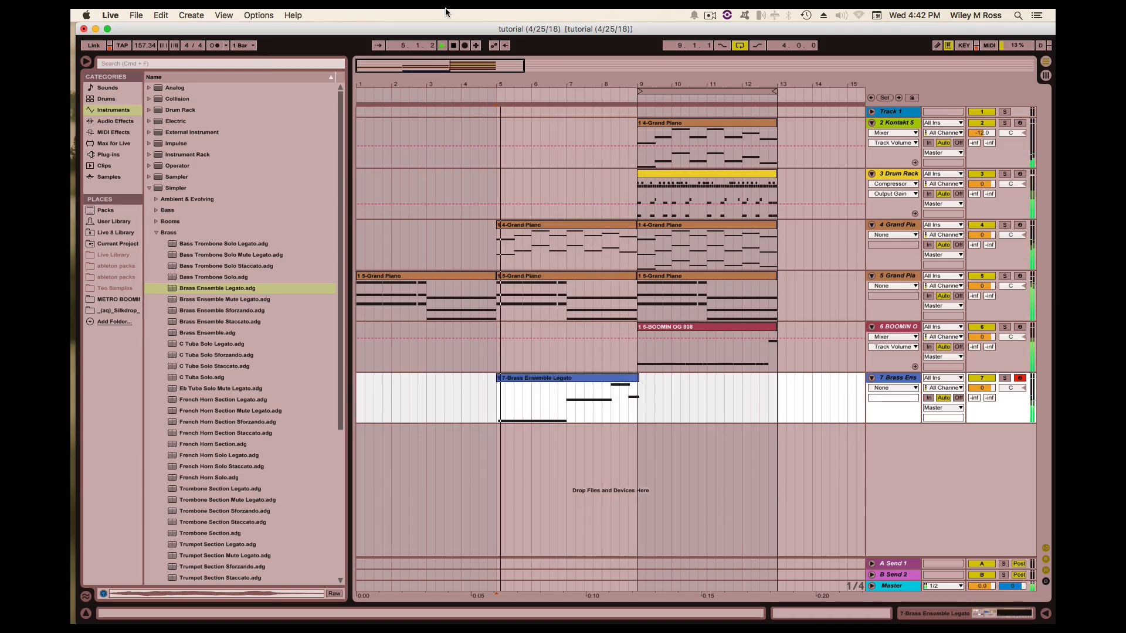
# Quantize all notes of the recorded Brass Ensemble Legato clip to the sixteenth-note grid
pyautogui.doubleClick(566, 376)
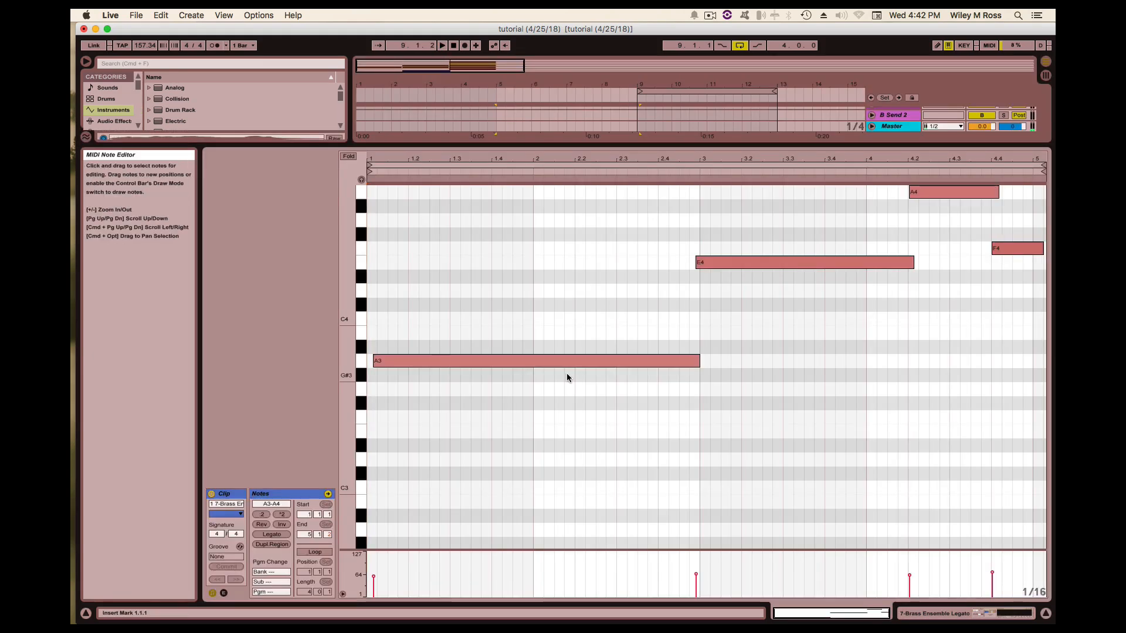
pyautogui.press('super+a')
pyautogui.click(566, 378)
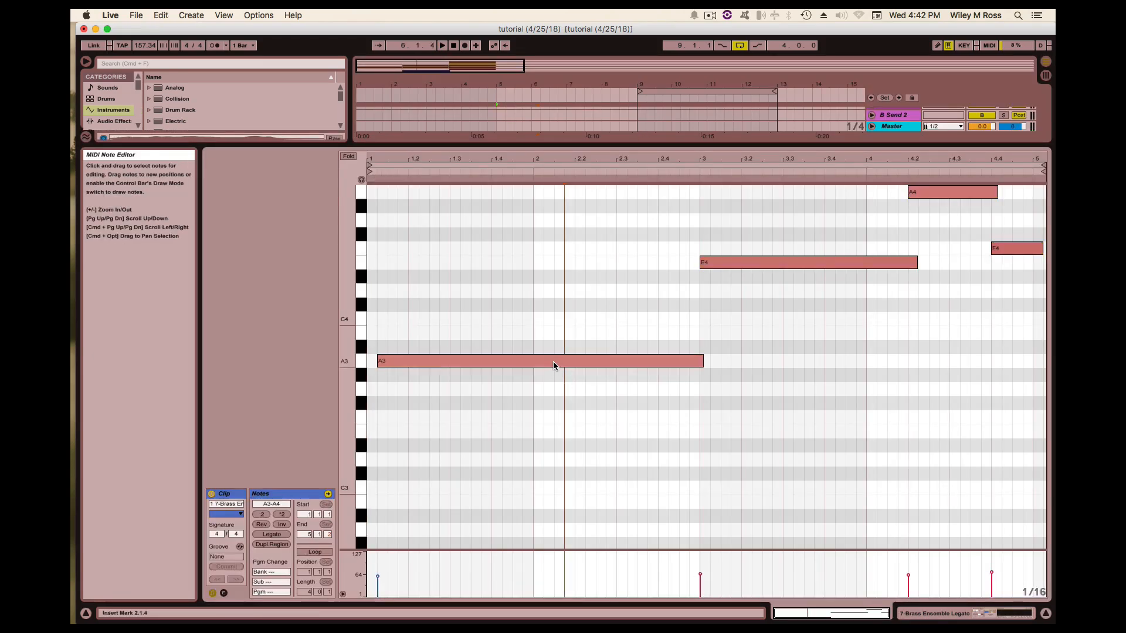
# Move the brass clip's A3 note to start at 1.1.1 and lower its last F4 note to C4
pyautogui.moveTo(555, 367); pyautogui.dragTo(543, 366)
pyautogui.click(887, 284)
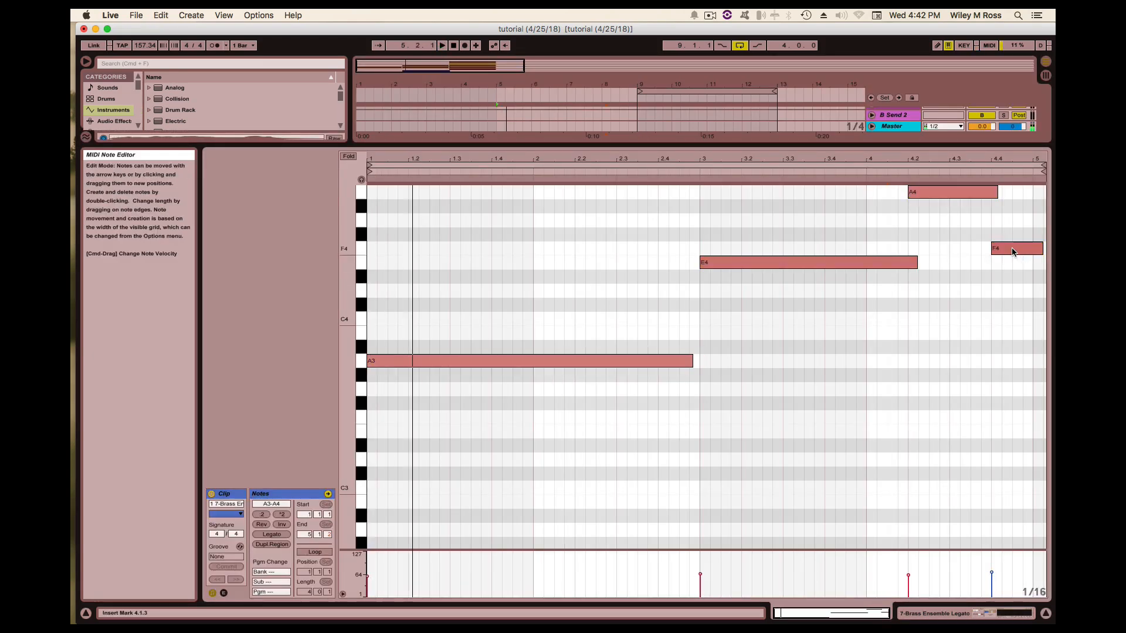
pyautogui.moveTo(1013, 251); pyautogui.dragTo(1012, 317)
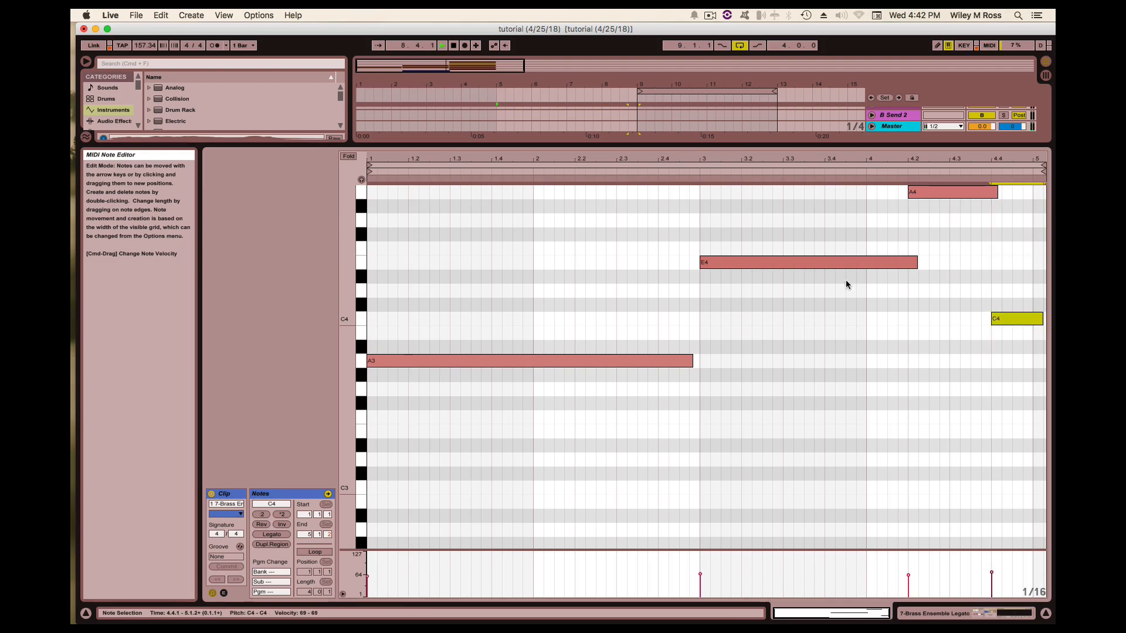
pyautogui.press('space')
pyautogui.doubleClick(645, 144)
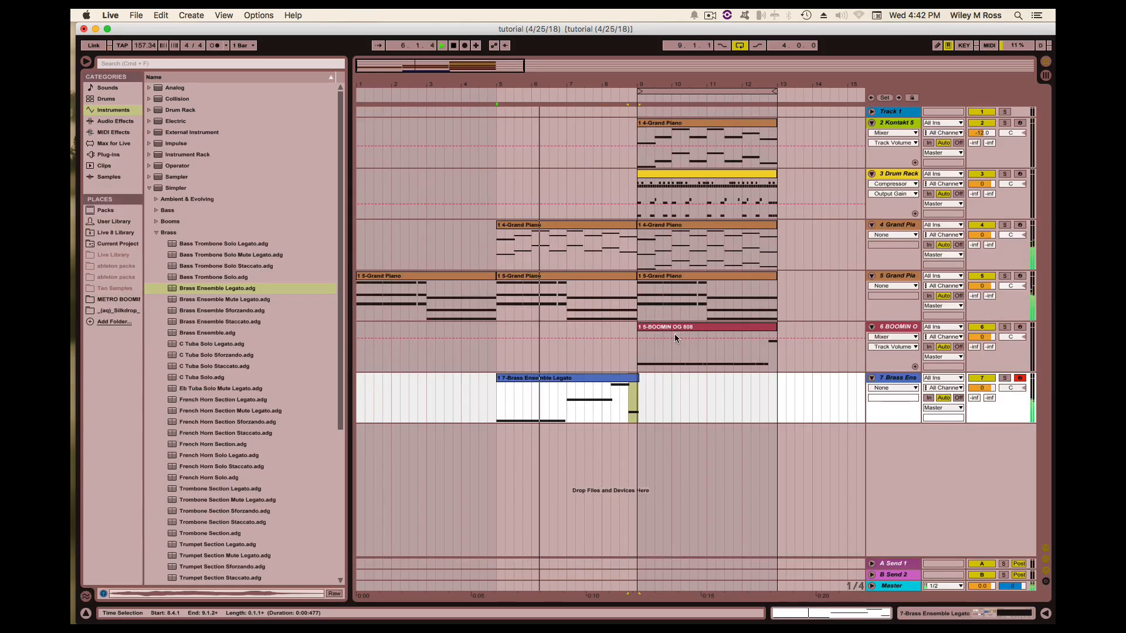
# Recheck the brass clip's notes and trim the clip's end to 9.1.1 so it is exactly four bars long
pyautogui.click(603, 381)
pyautogui.doubleClick(622, 381)
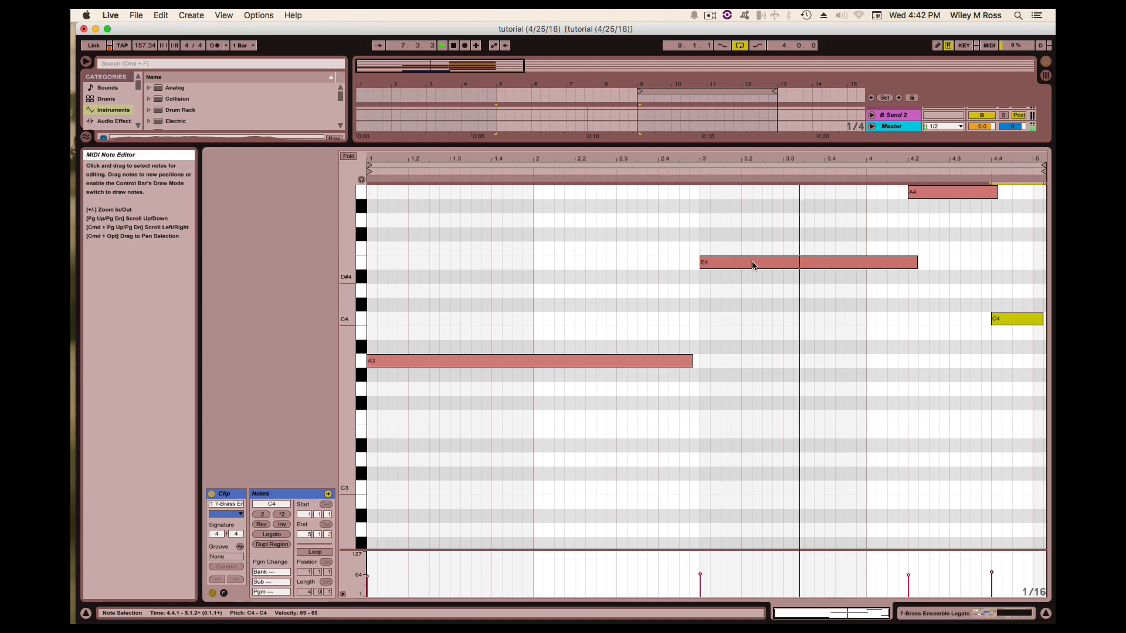
pyautogui.press('super+a')
pyautogui.press('space')
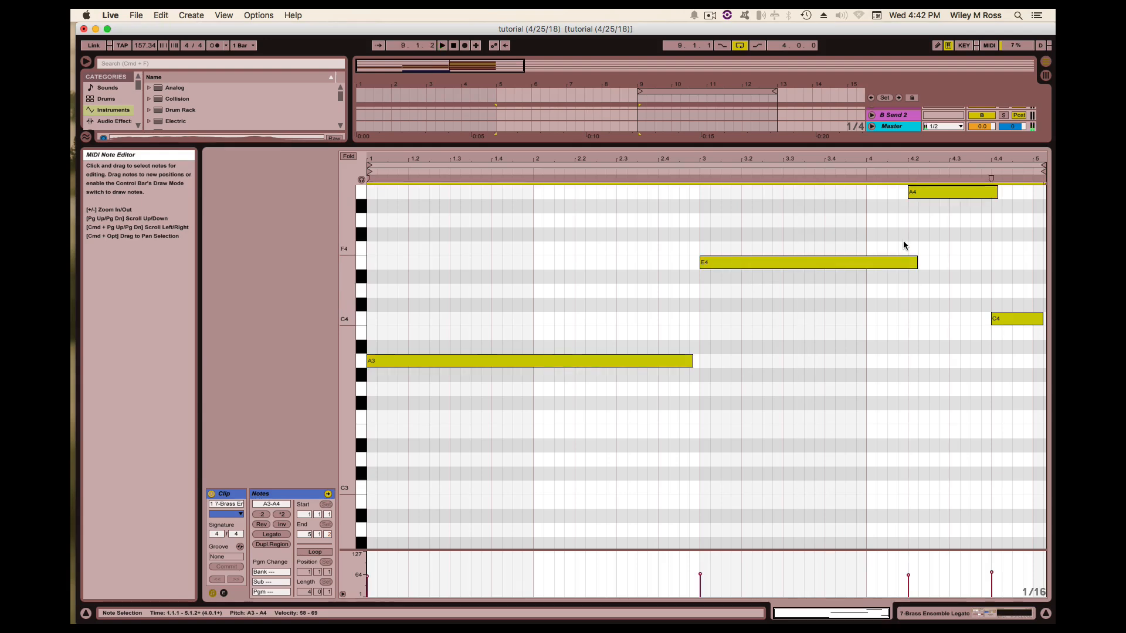
pyautogui.doubleClick(885, 146)
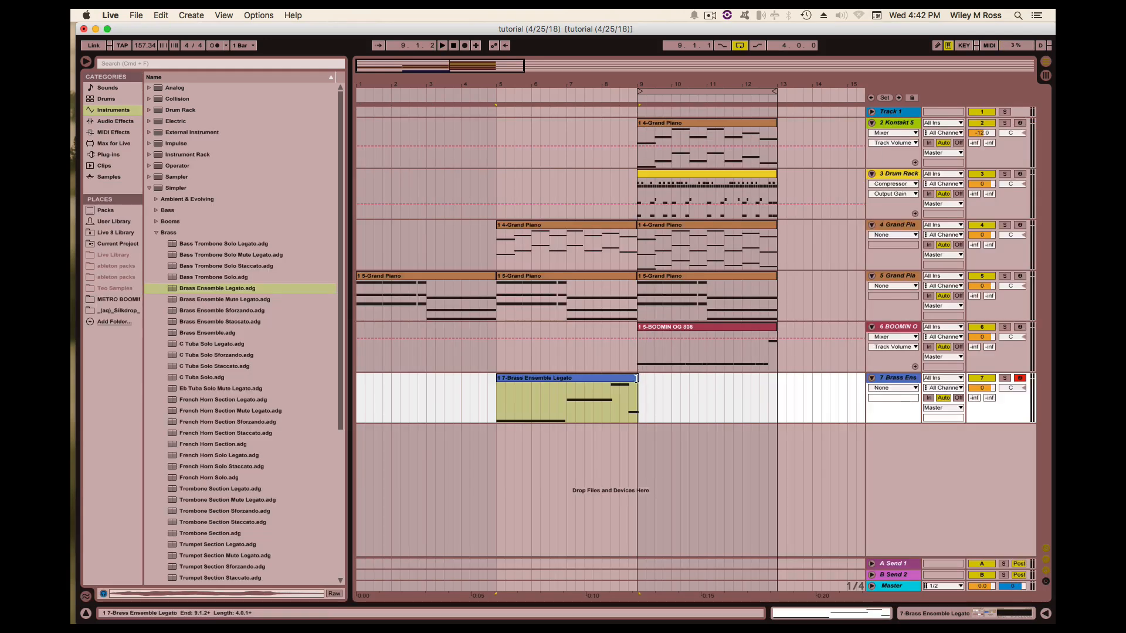
pyautogui.moveTo(637, 379); pyautogui.dragTo(634, 378)
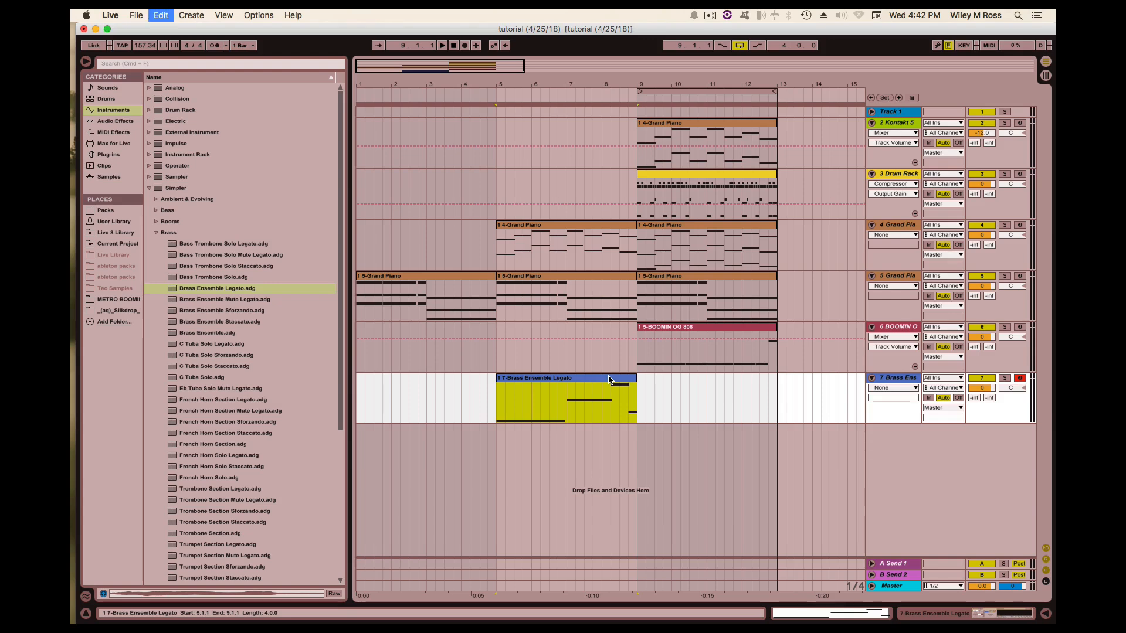
# Duplicate the Brass Ensemble Legato clip to bar 9, play the whole arrangement and save the set
pyautogui.press('super+d')
pyautogui.press('super+a')
pyautogui.press('space')
pyautogui.click(524, 234)
pyautogui.press('super+s')
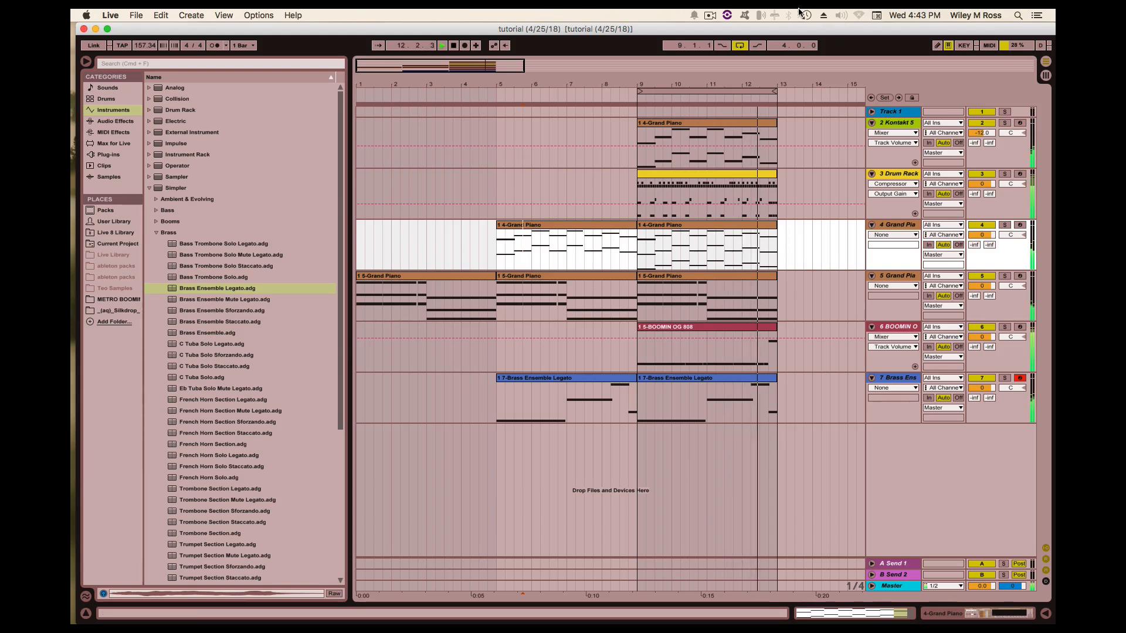
pyautogui.click(709, 14)
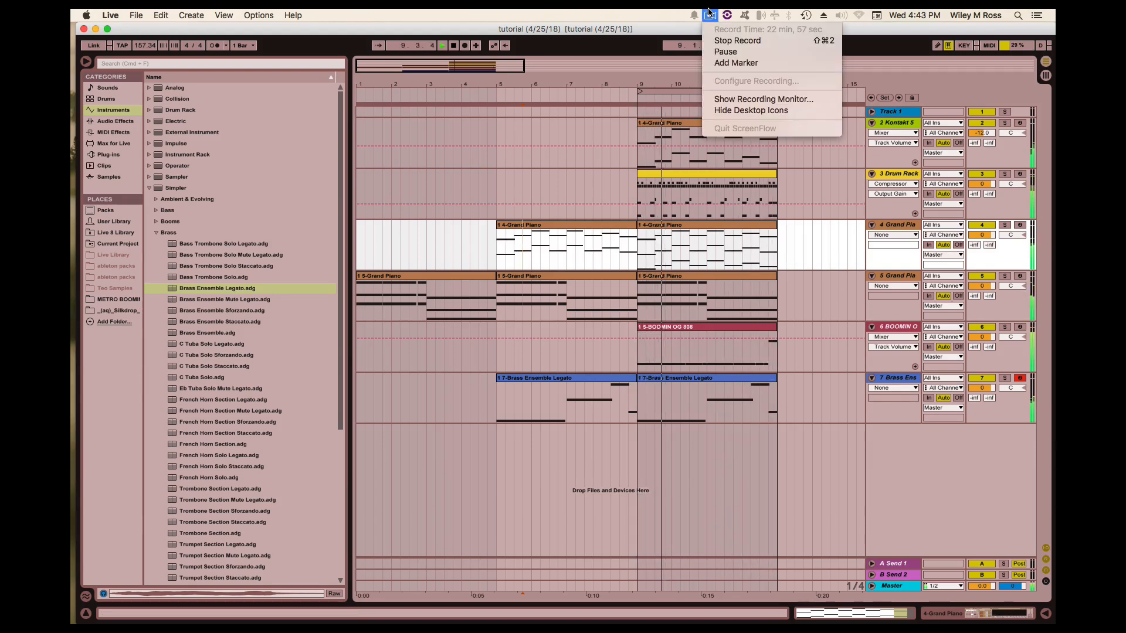
pyautogui.click(709, 14)
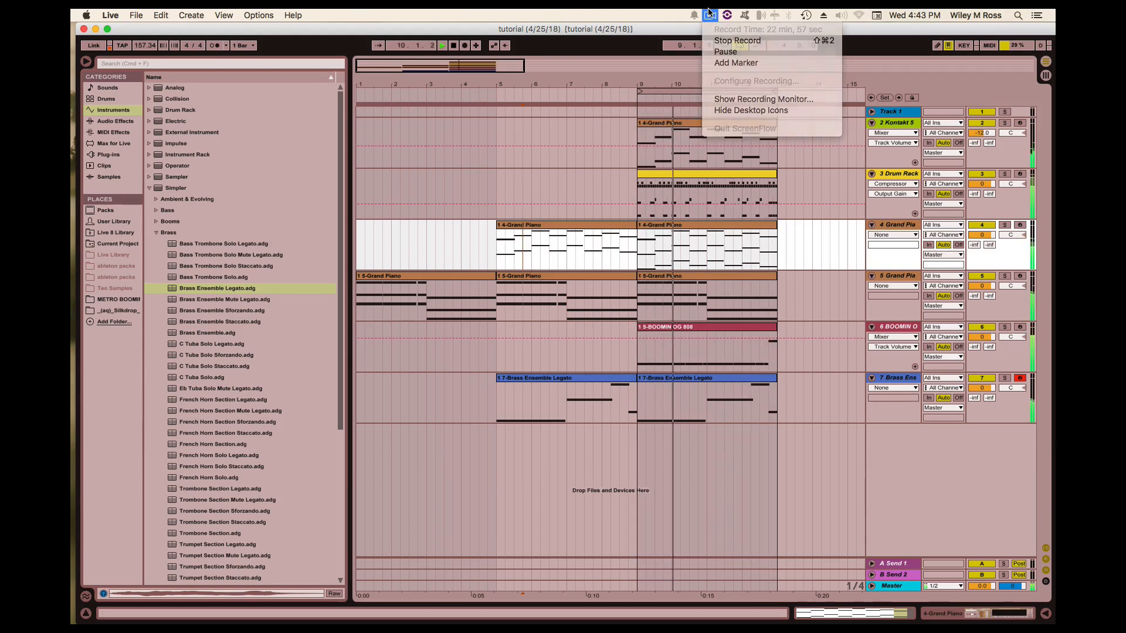
pyautogui.click(358, 161)
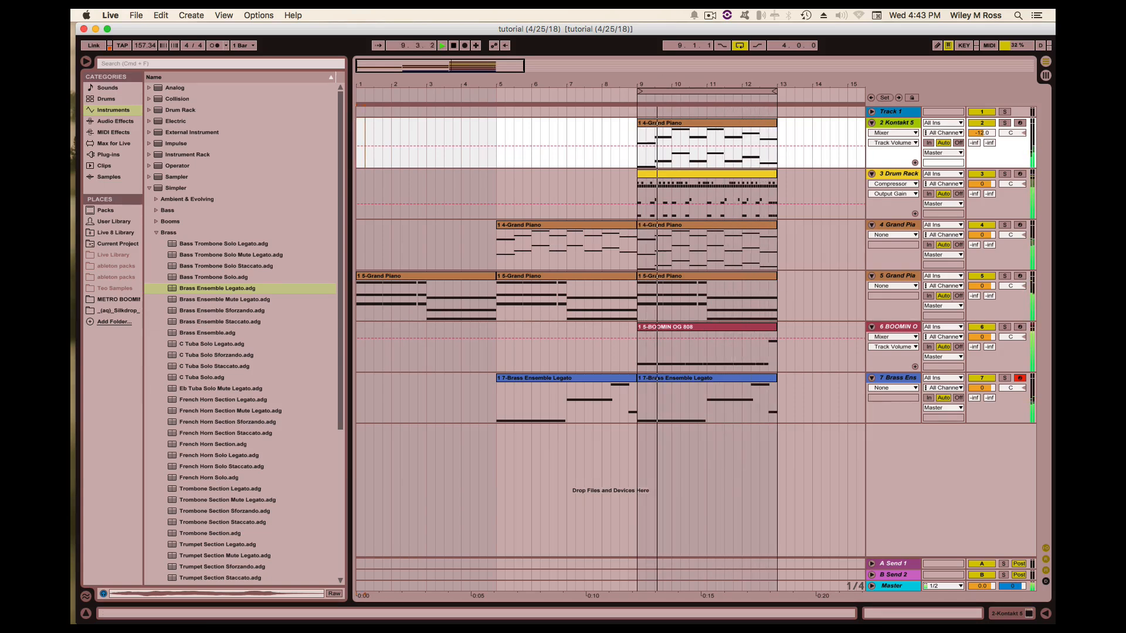
pyautogui.moveTo(375, 84); pyautogui.dragTo(375, 70)
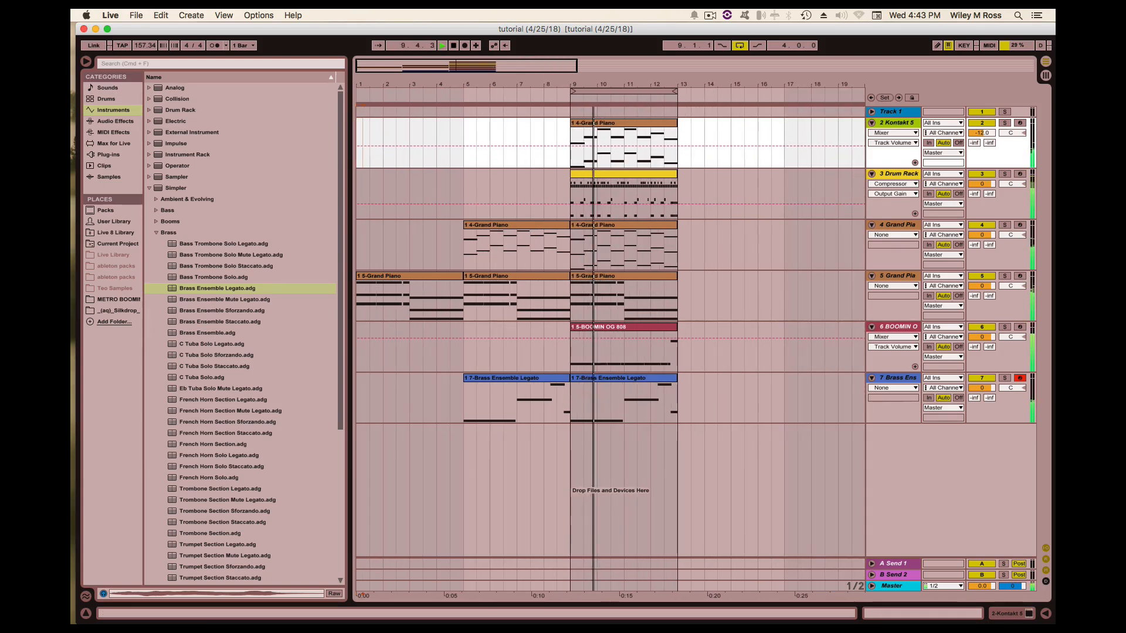
# Duplicate the four-bar Drum Rack clip to bar 13 and inspect the copy's notes
pyautogui.click(604, 179)
pyautogui.press('space')
pyautogui.press('super+d')
pyautogui.doubleClick(695, 179)
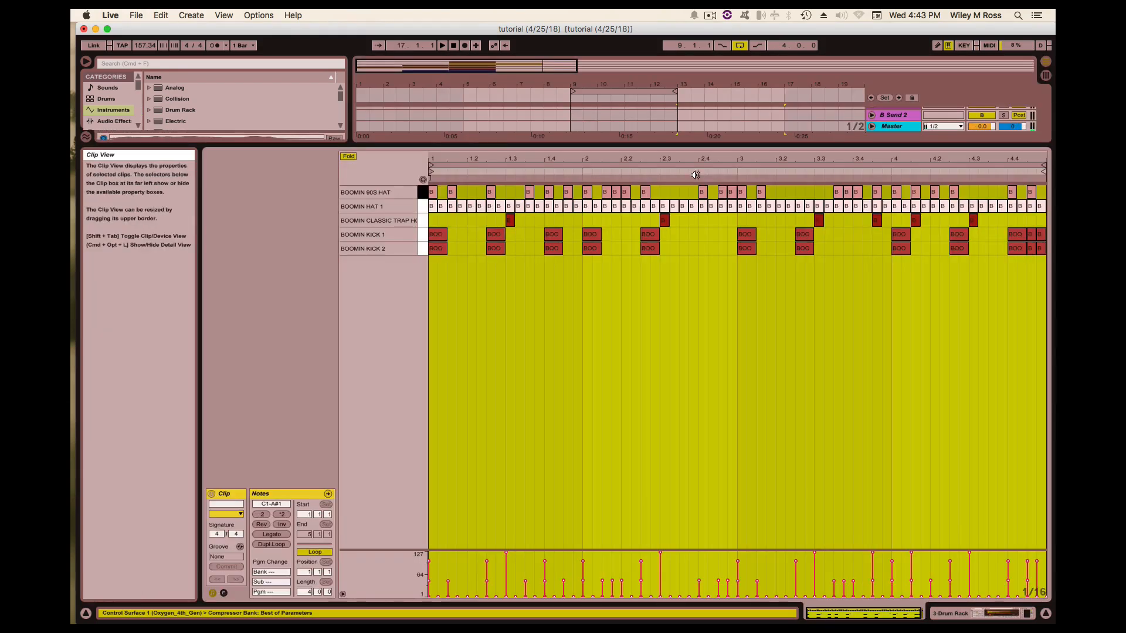
pyautogui.moveTo(468, 213); pyautogui.dragTo(536, 227)
pyautogui.click(574, 145)
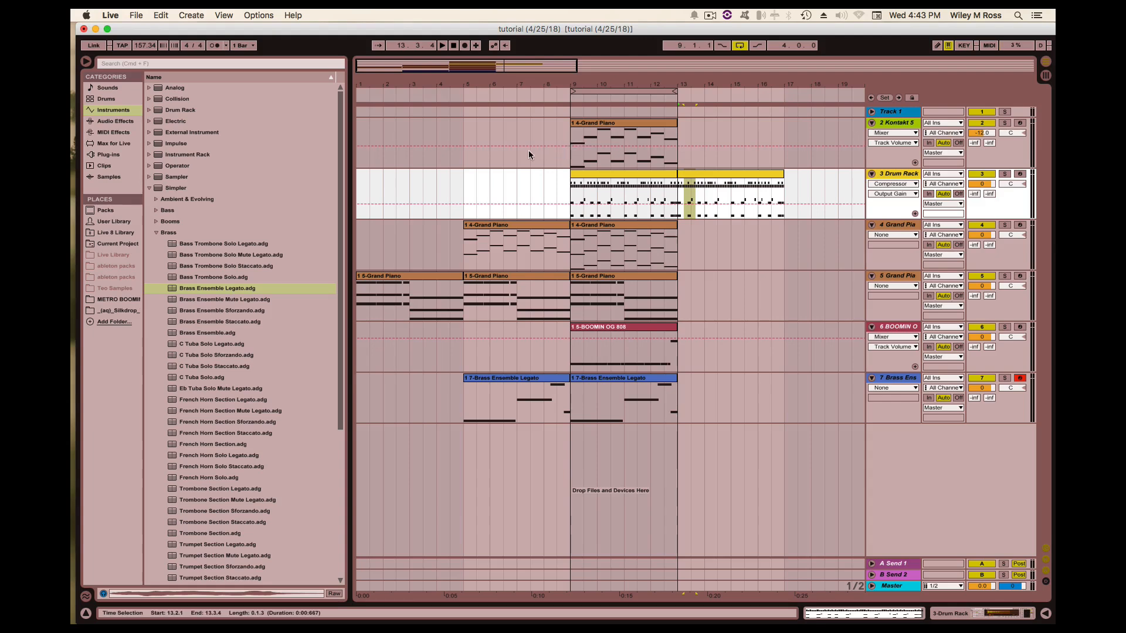
# Review the notes of the bar 9 Drum Rack clip, close the note editor and save the set
pyautogui.doubleClick(623, 172)
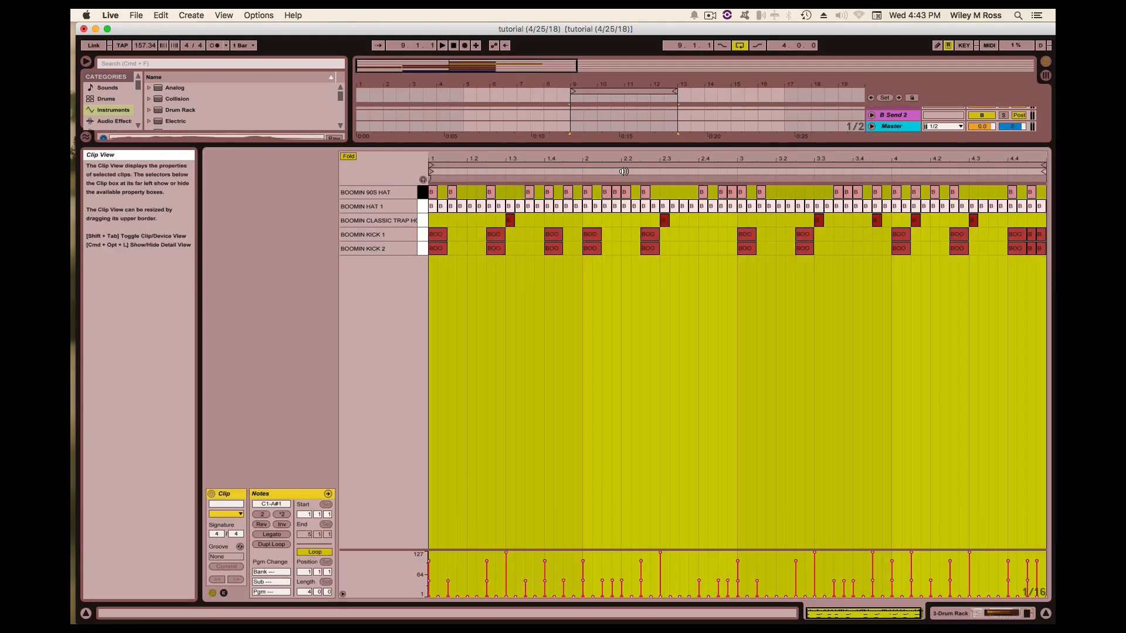
pyautogui.click(602, 140)
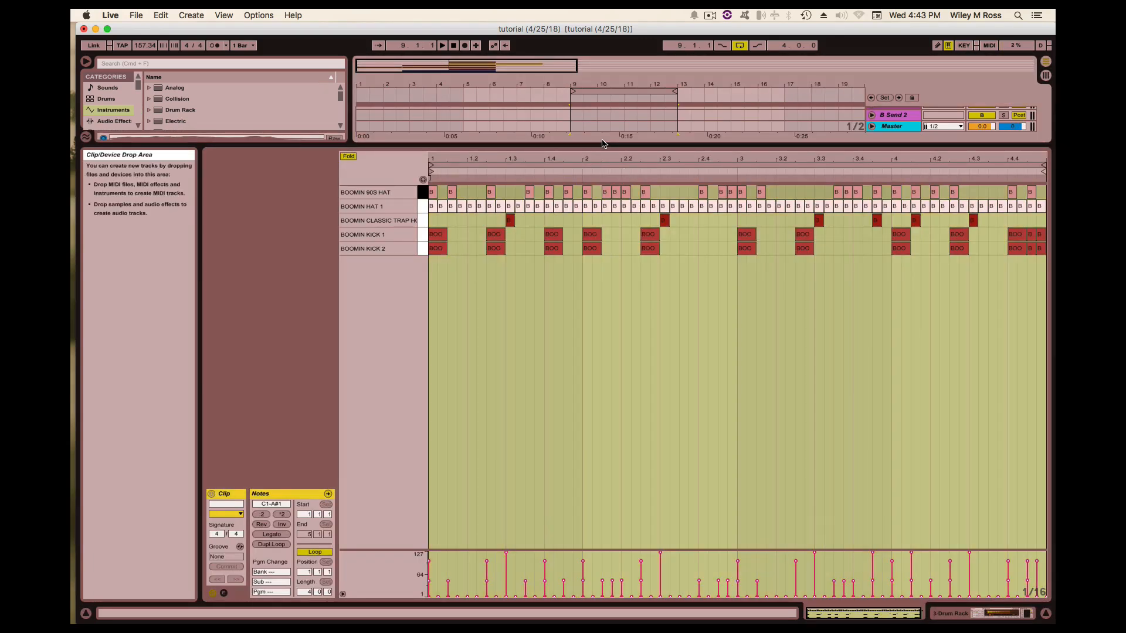
pyautogui.press('super+alt+l')
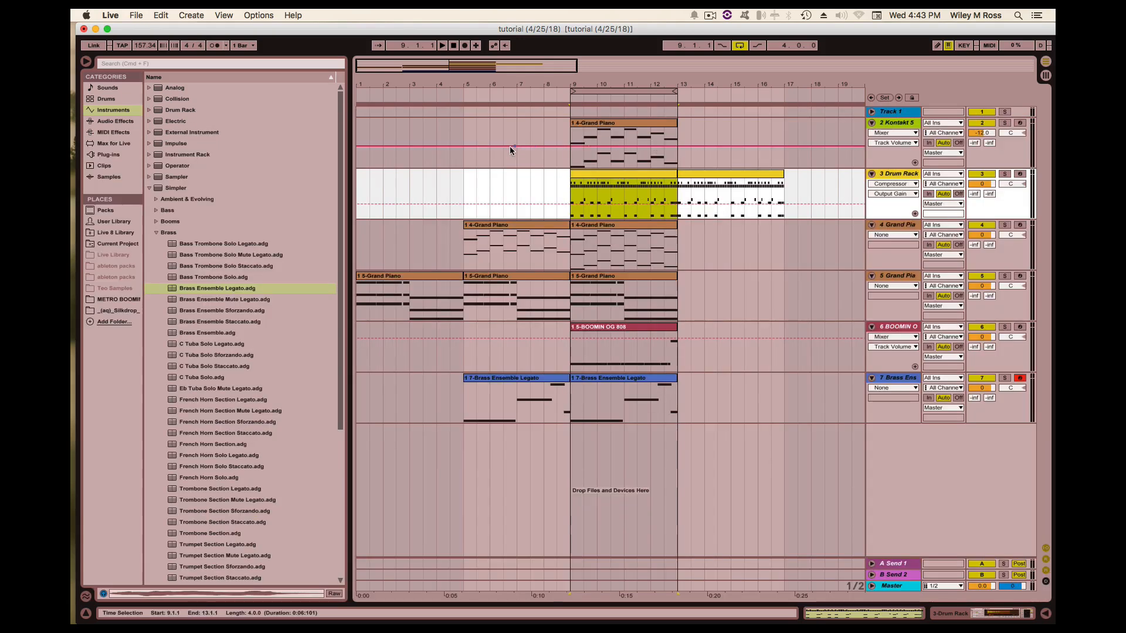
pyautogui.click(459, 157)
pyautogui.press('super+s')
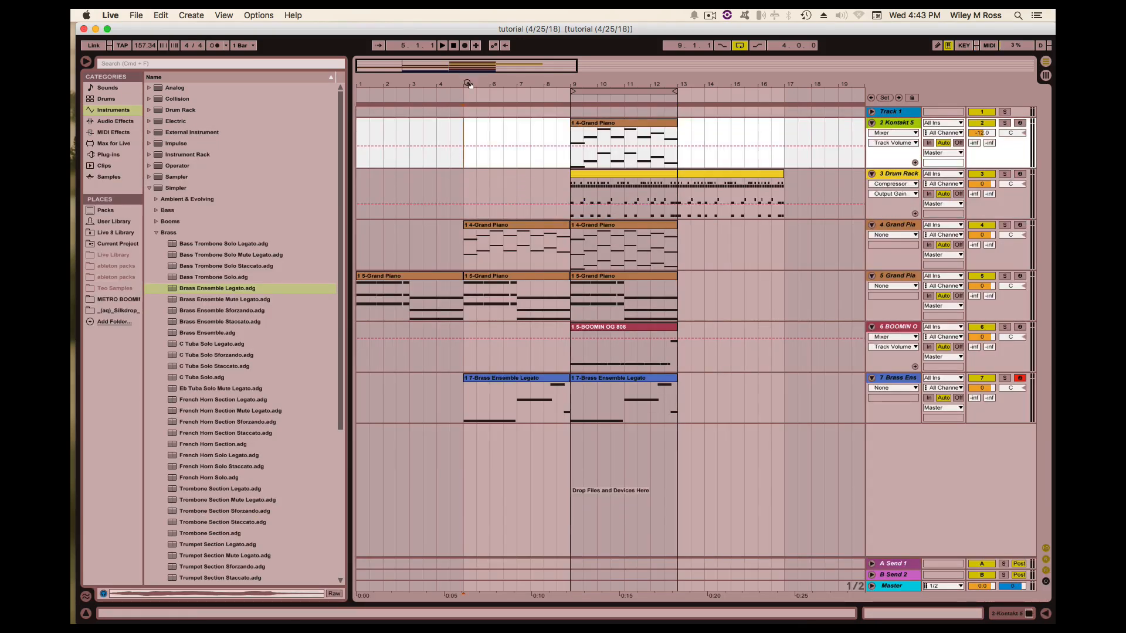
# Play the whole arrangement from bar 1
pyautogui.moveTo(468, 85); pyautogui.dragTo(450, 75)
pyautogui.click(707, 11)
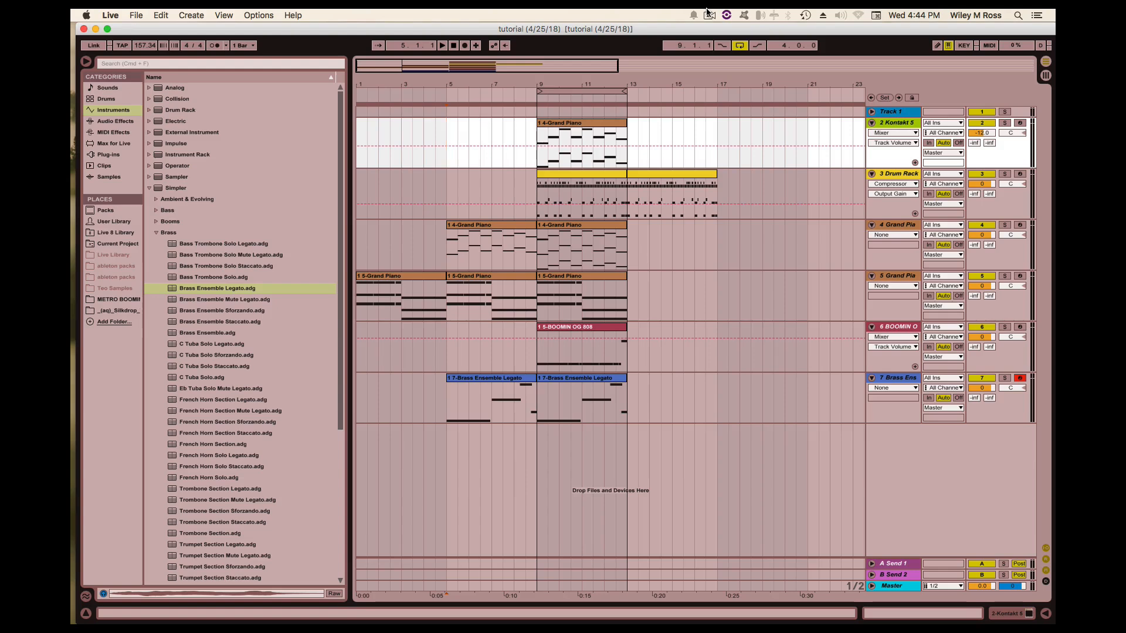
pyautogui.press('super+a')
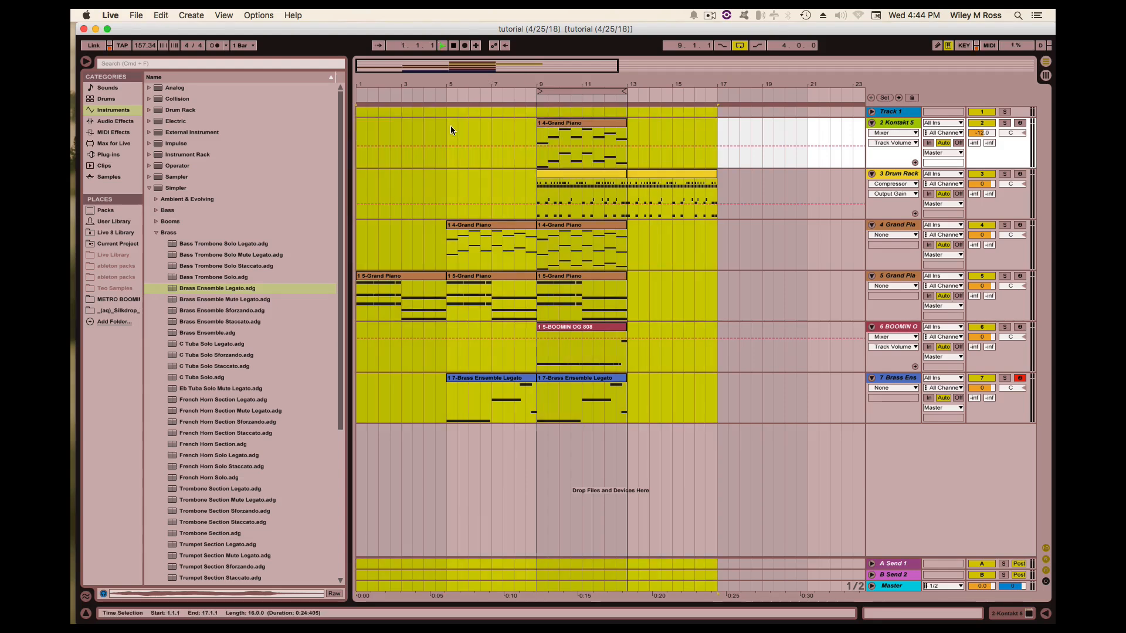
pyautogui.click(445, 124)
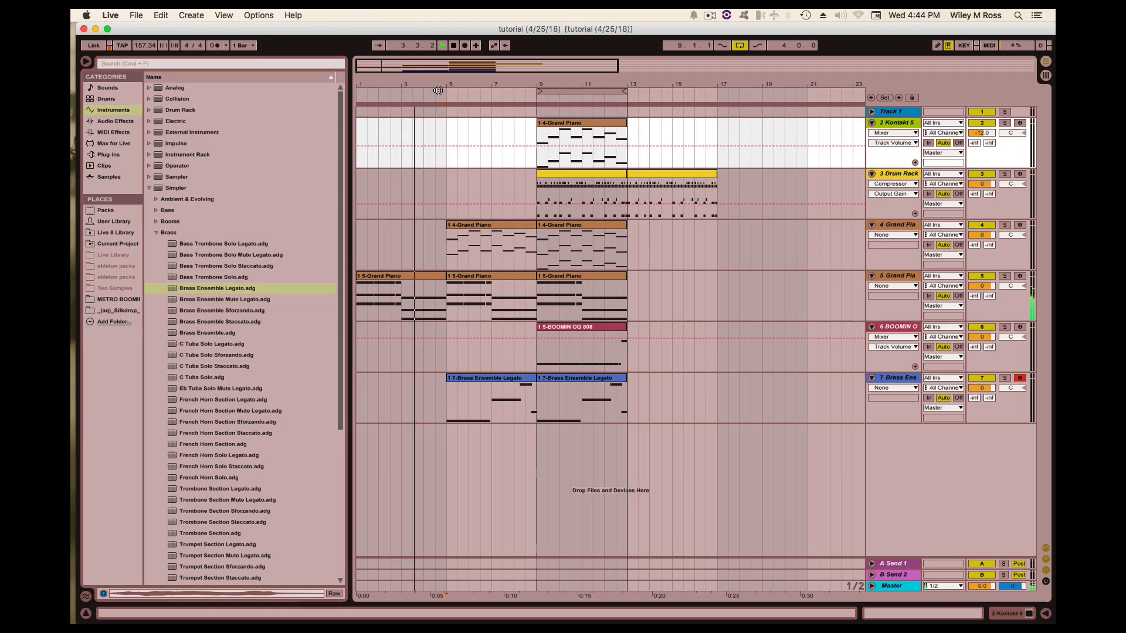
# Open the recent set learn (4/25/18) and place the insert marker at bar 5 on the BOOMIN OG 808 track
pyautogui.click(135, 16)
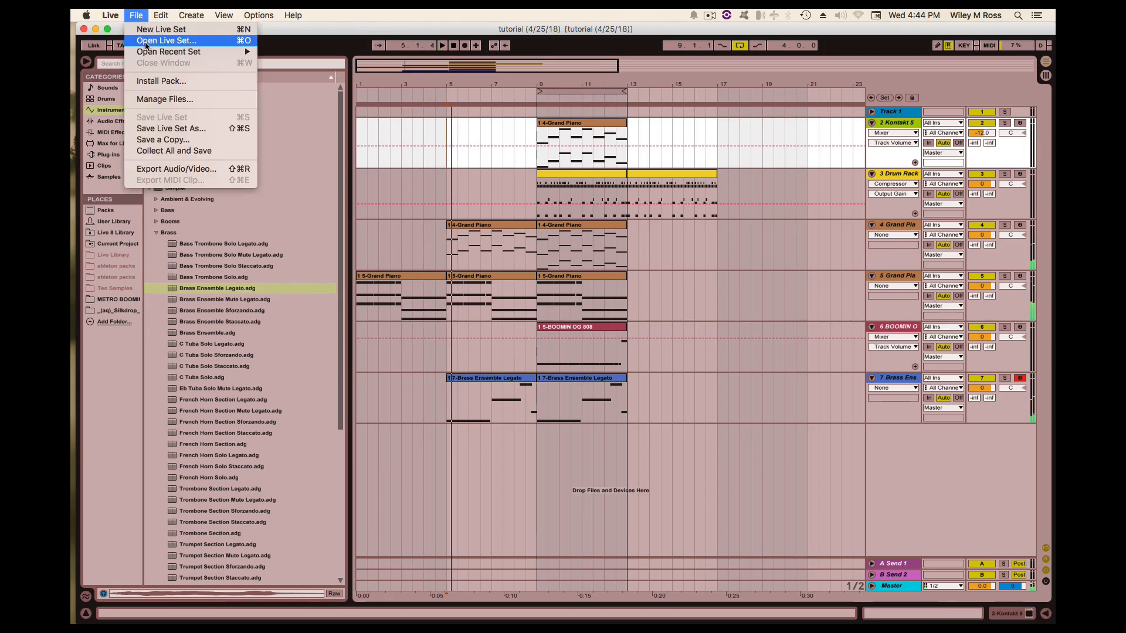
pyautogui.moveTo(171, 52)
pyautogui.click(284, 63)
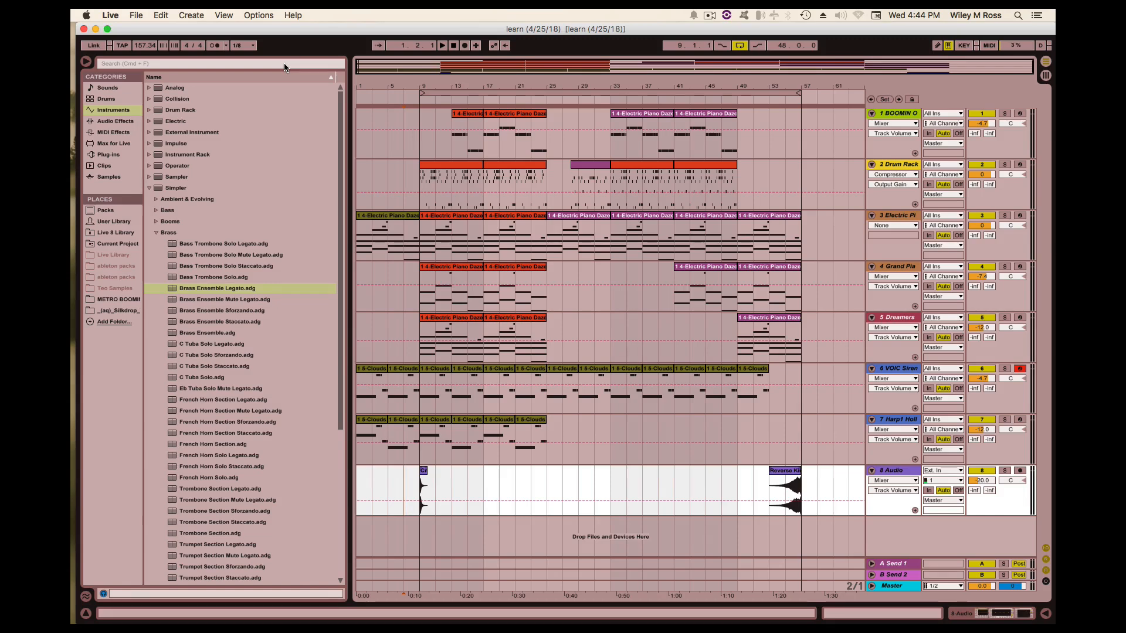
pyautogui.press('super+a')
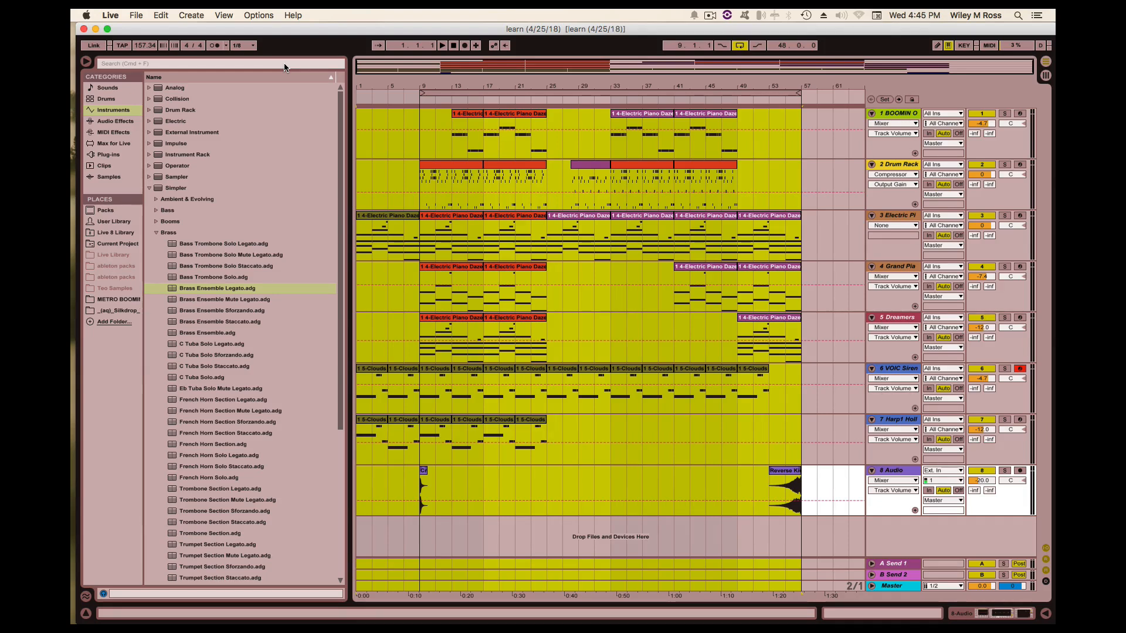
pyautogui.click(385, 140)
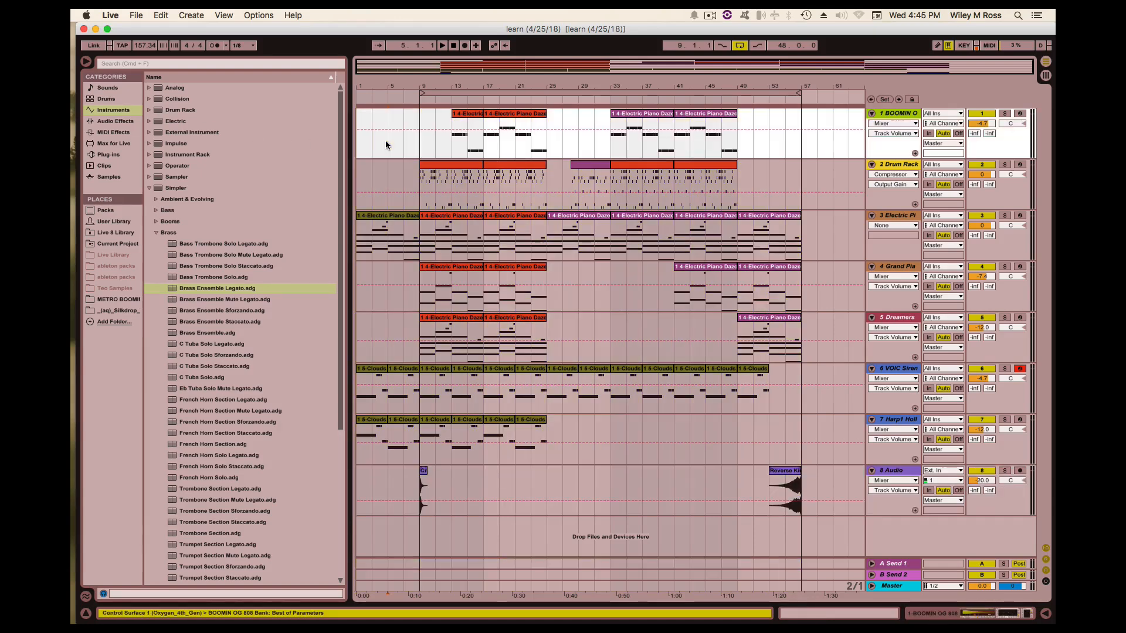
# Play the whole arrangement from bar 1 and select bars 9 to 57 on the BOOMIN OG 808 track during playback
pyautogui.press('super+a')
pyautogui.press('space')
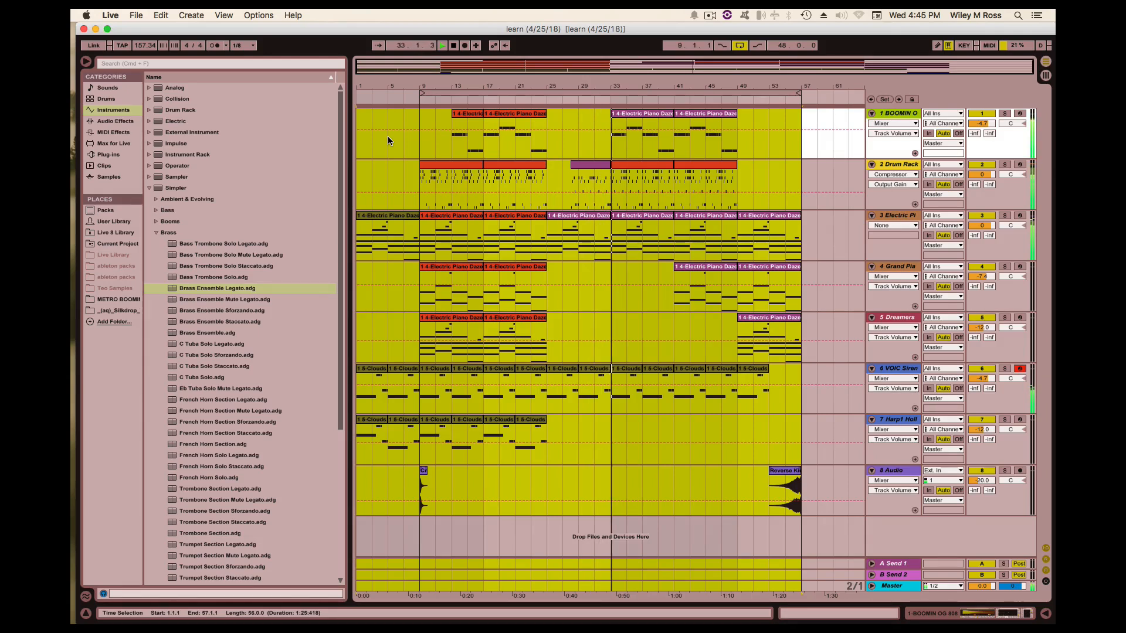
pyautogui.moveTo(420, 139); pyautogui.dragTo(804, 140)
pyautogui.rightClick(804, 140)
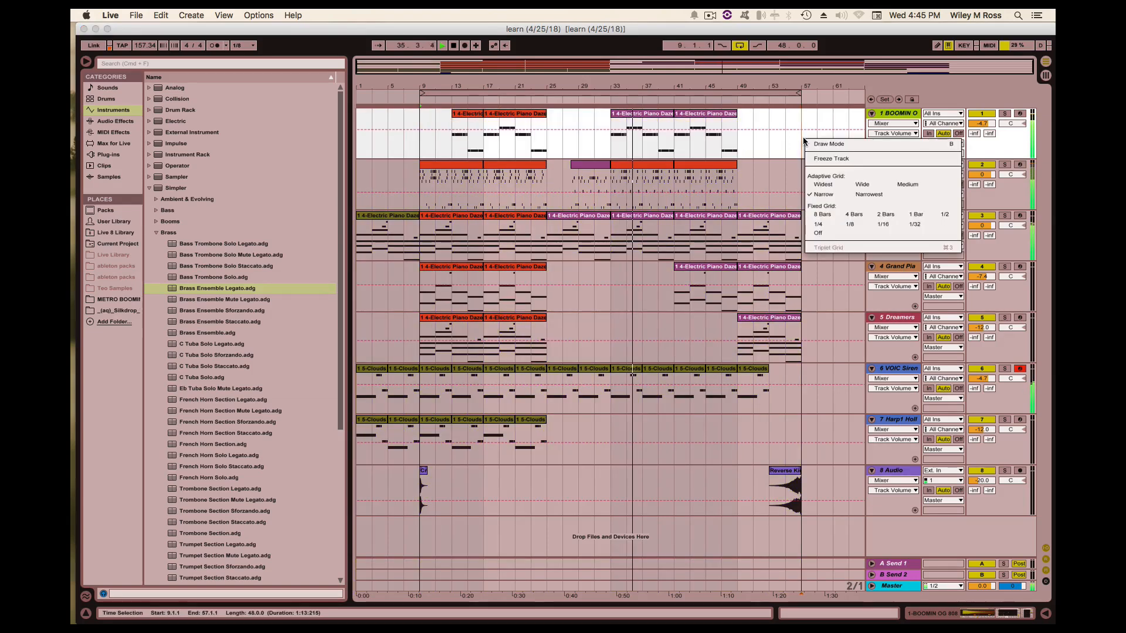
pyautogui.click(799, 139)
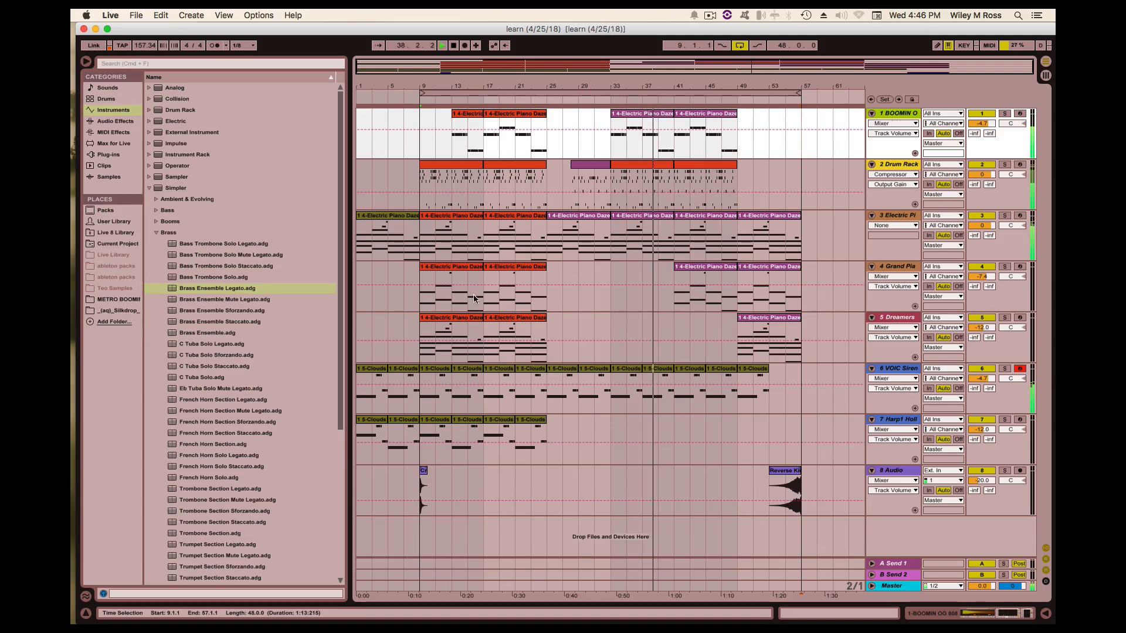
# Mark bar 25 on the Grand Piano and Harp1 Hollow tracks, and bar 33 on the Dreamers Pad and Grand Piano tracks
pyautogui.click(546, 300)
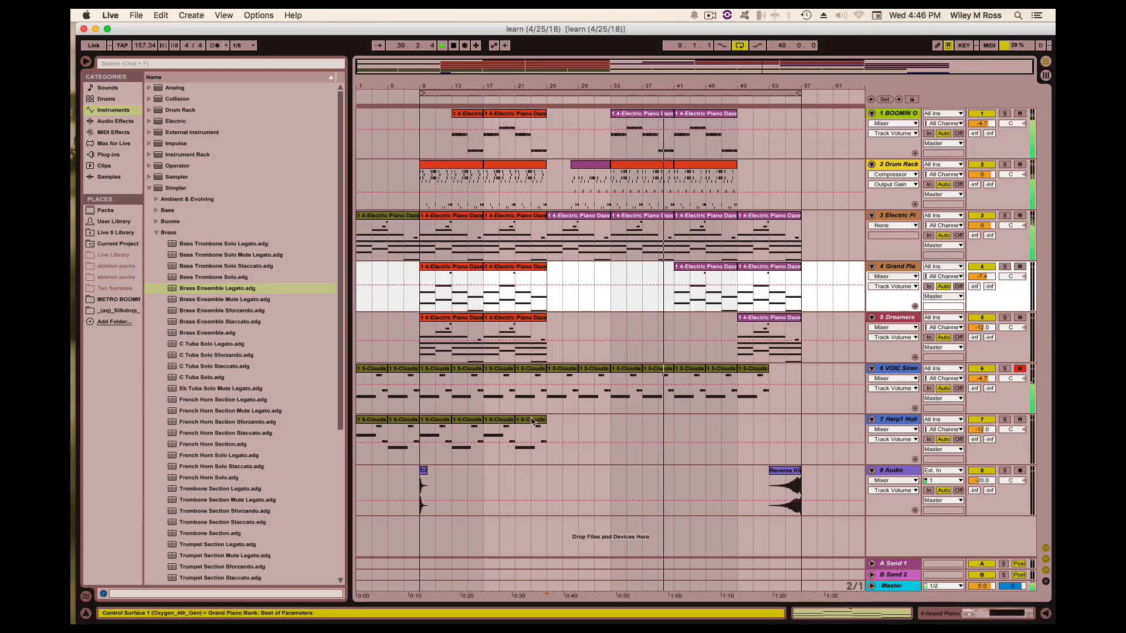
pyautogui.click(548, 456)
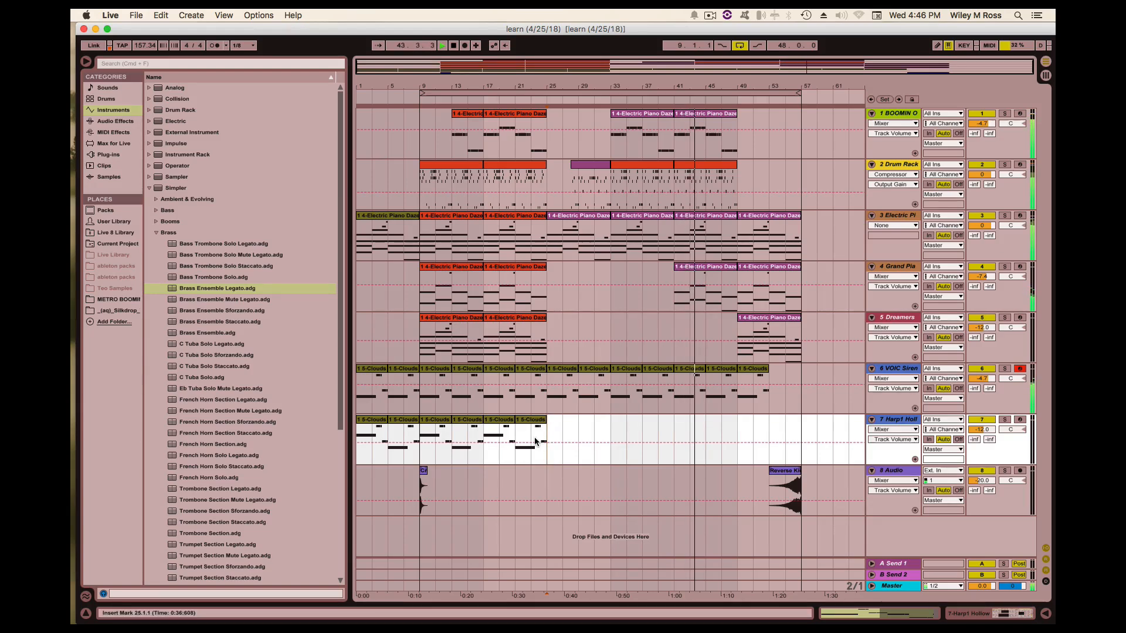
pyautogui.click(611, 321)
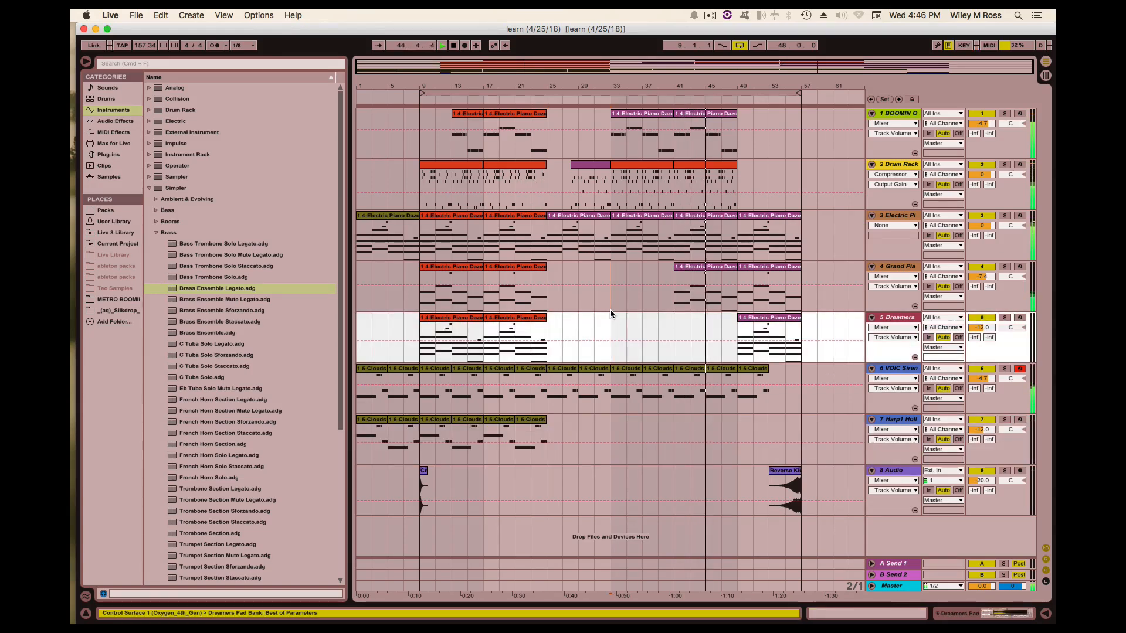
pyautogui.click(610, 309)
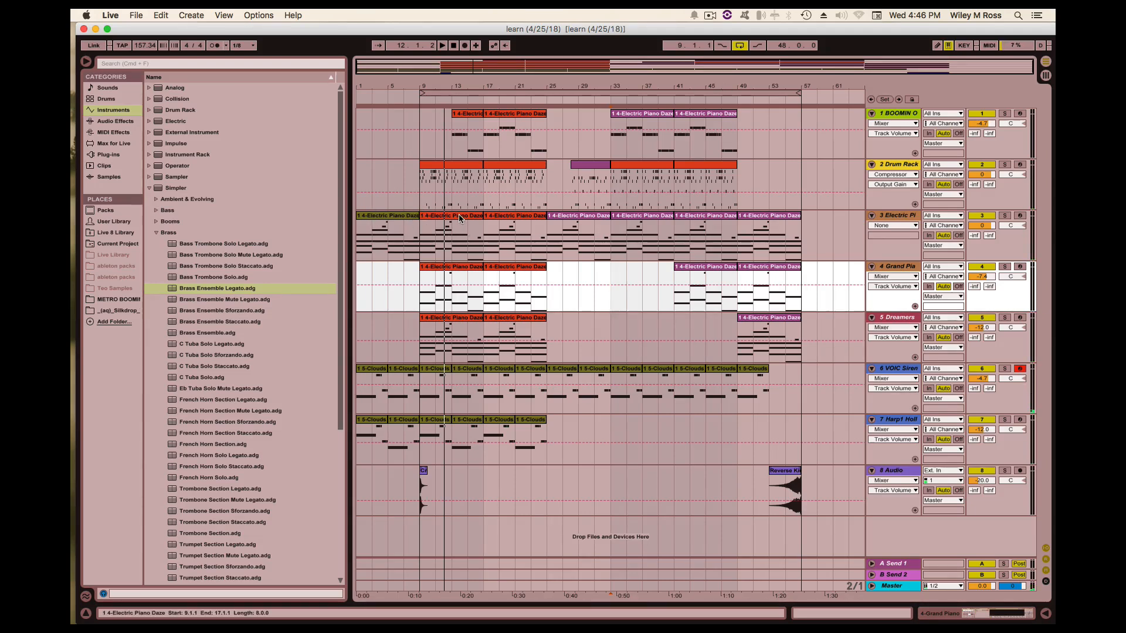
# Solo the Grand Piano track and play its clip from bar 9
pyautogui.click(1005, 267)
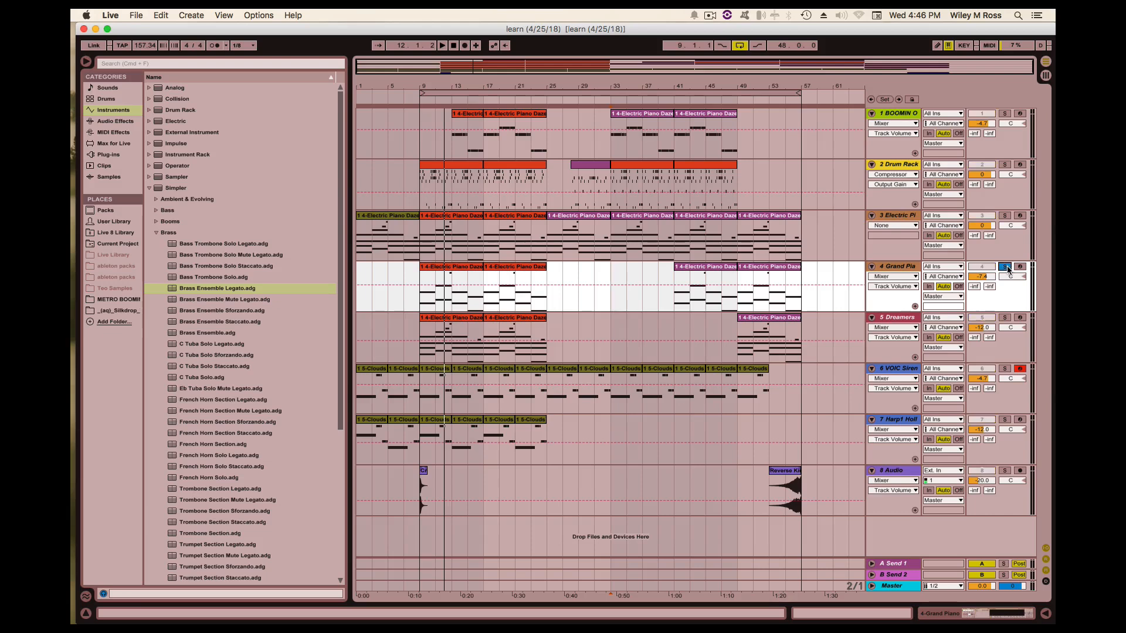
pyautogui.click(446, 267)
pyautogui.press('space')
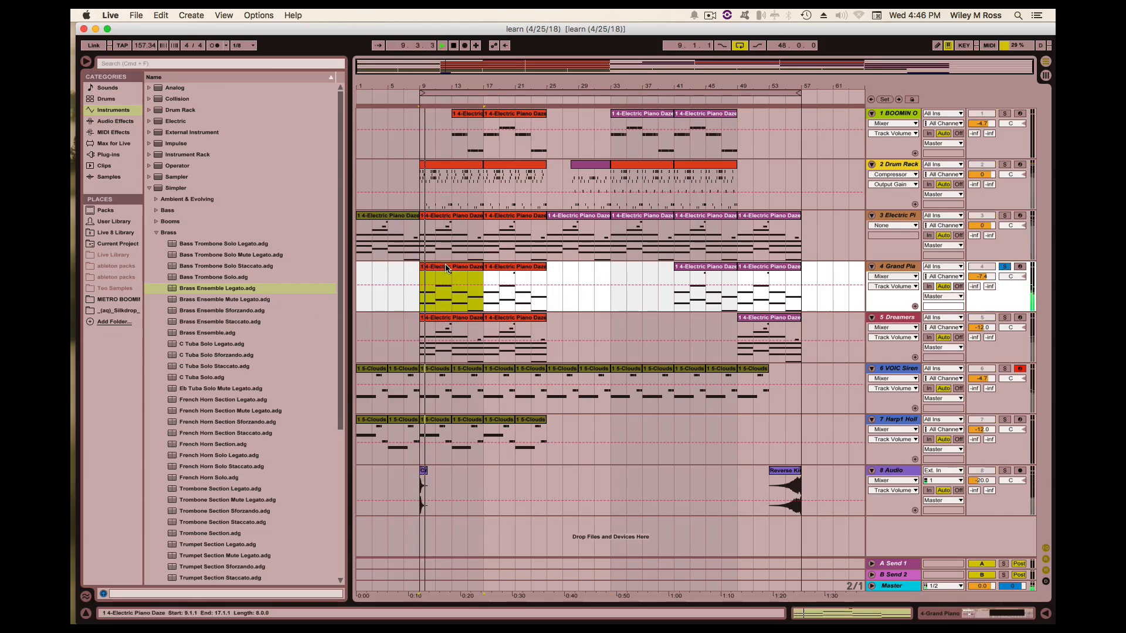
# Play the Electric Piano Daze clip from bar 9 with its track soloed
pyautogui.click(446, 220)
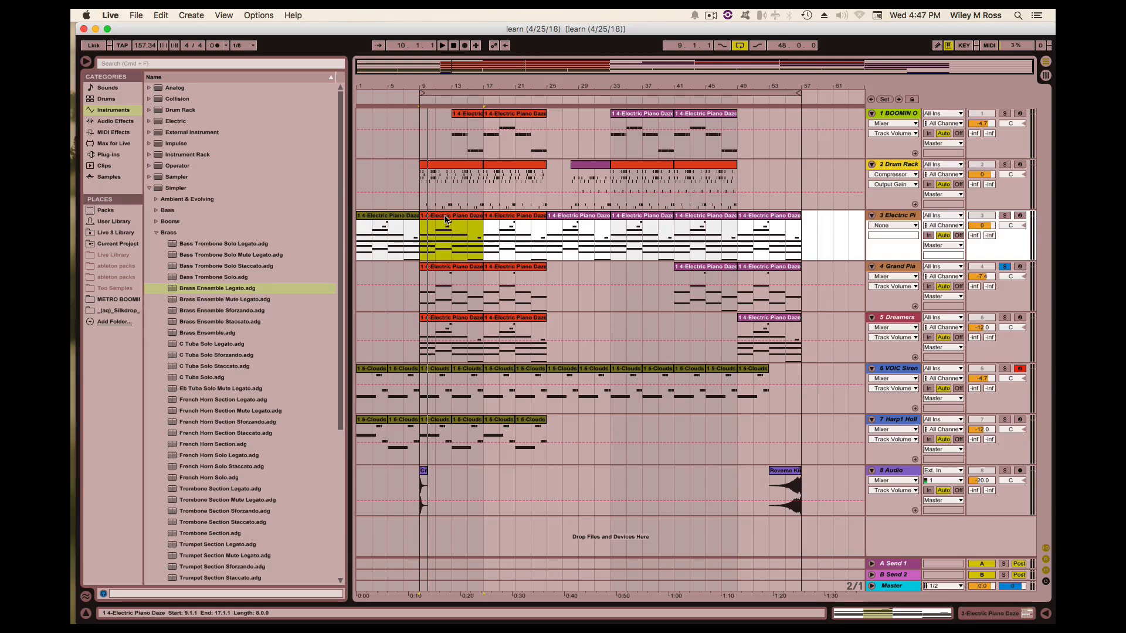
pyautogui.press('space')
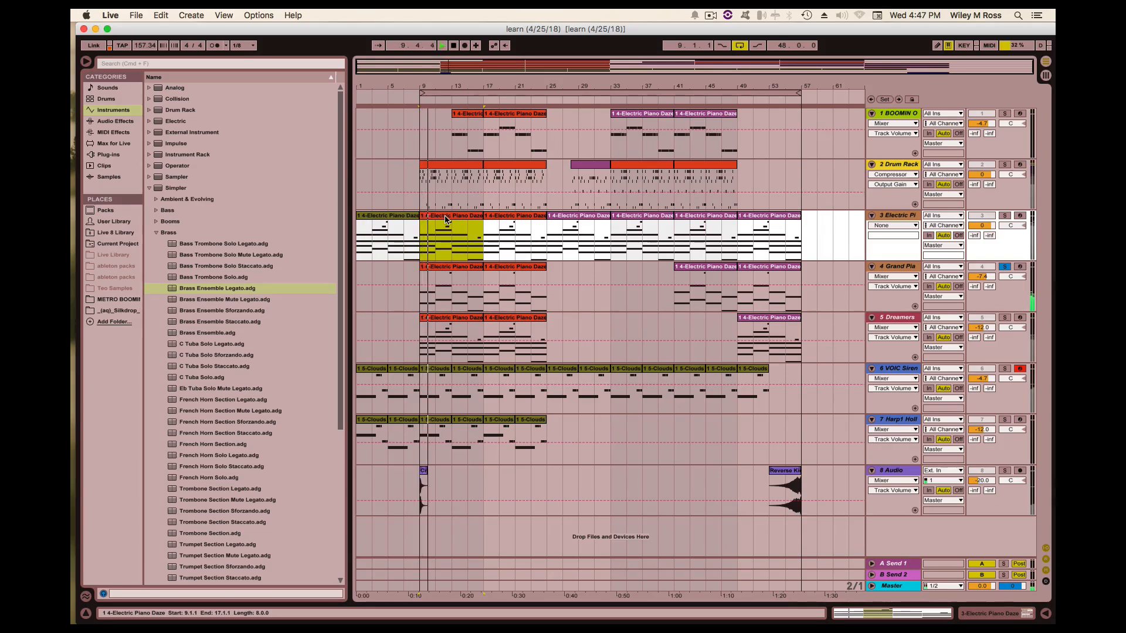
pyautogui.click(1005, 216)
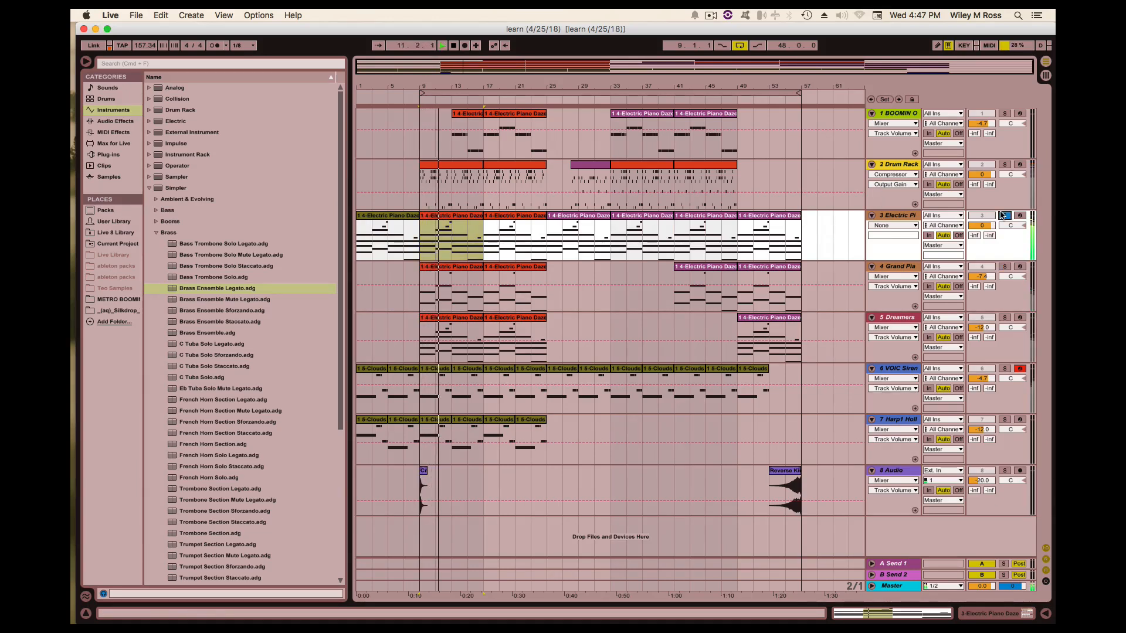
# Solo the Dreamers Pad track and listen to it from bar 9
pyautogui.click(1004, 317)
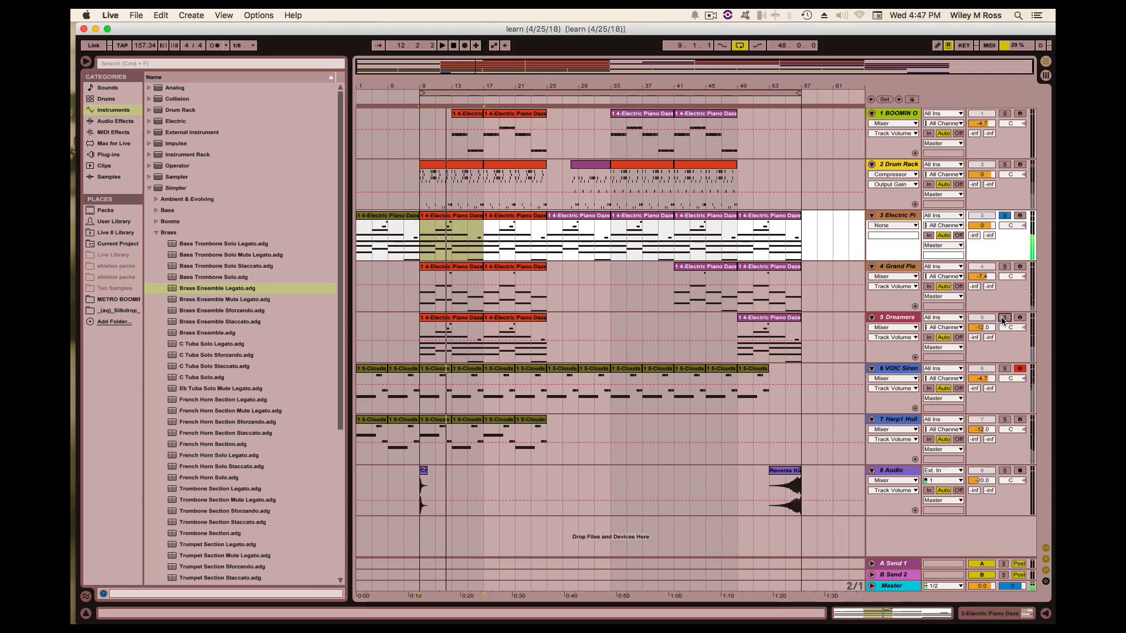
pyautogui.press('space')
pyautogui.press('space')
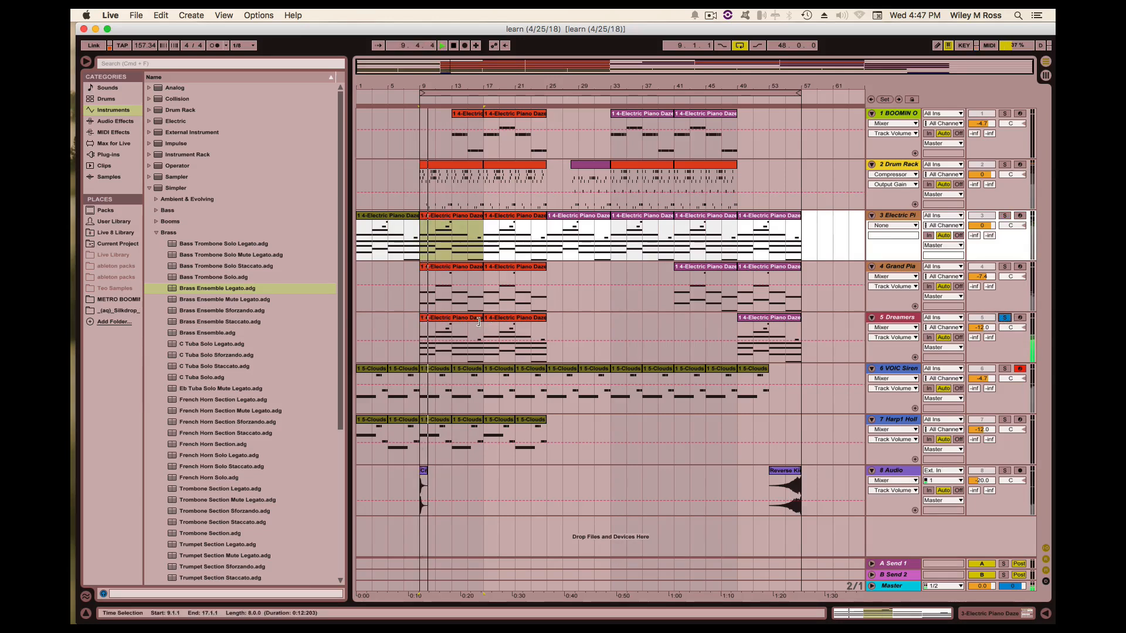
pyautogui.press('space')
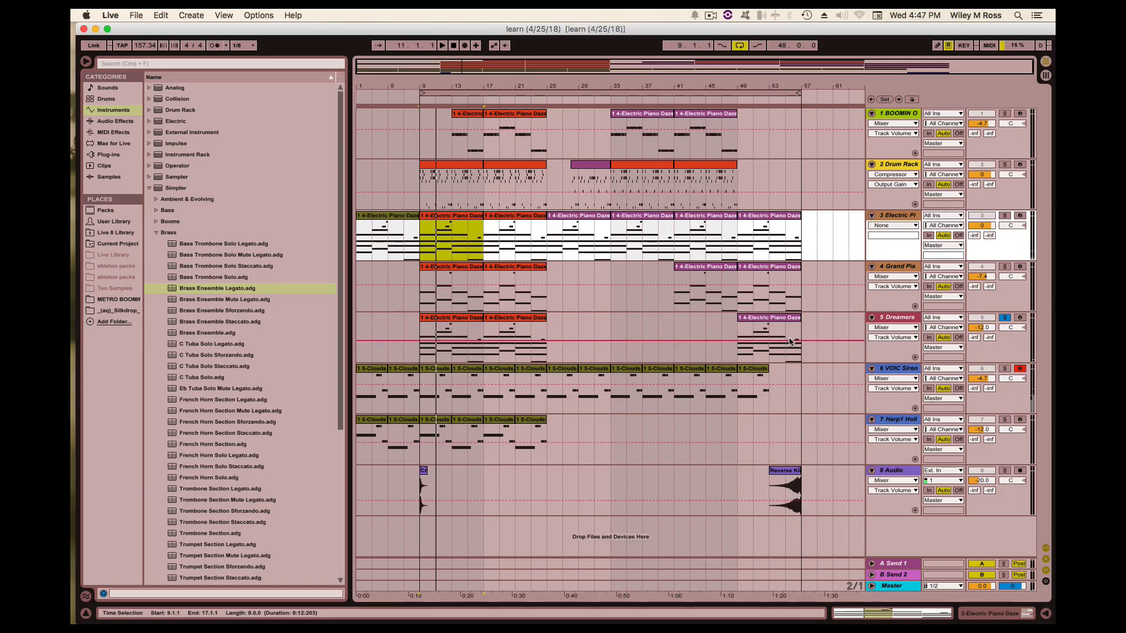
# Listen to the VOIC Sirens of the Deep clip at bar 9 with its track soloed
pyautogui.click(432, 371)
pyautogui.press('space')
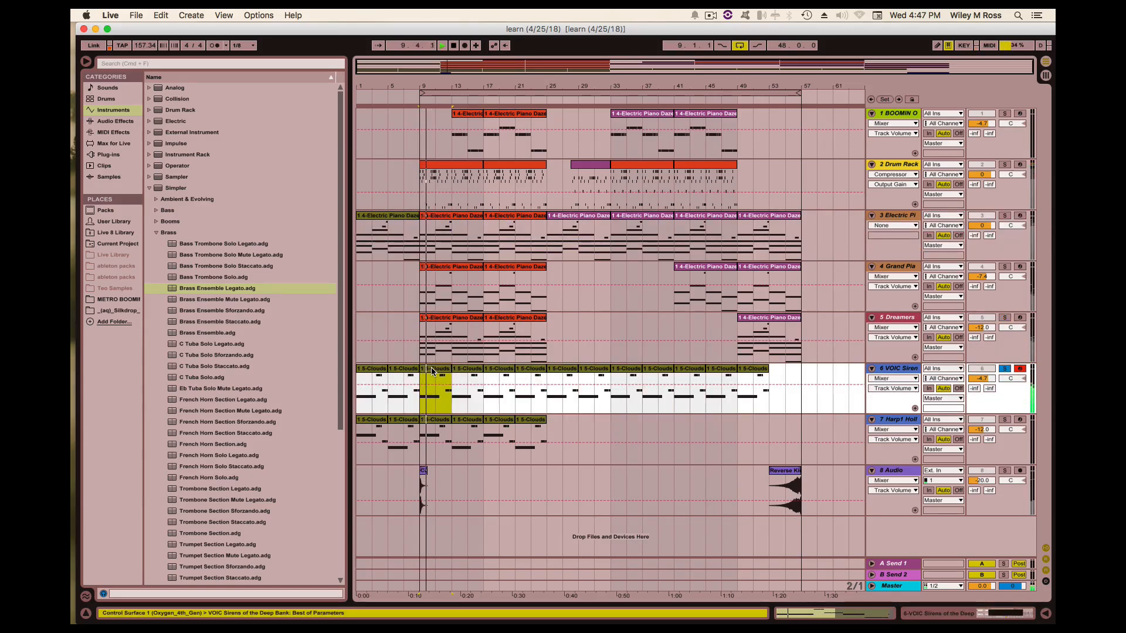
pyautogui.press('space')
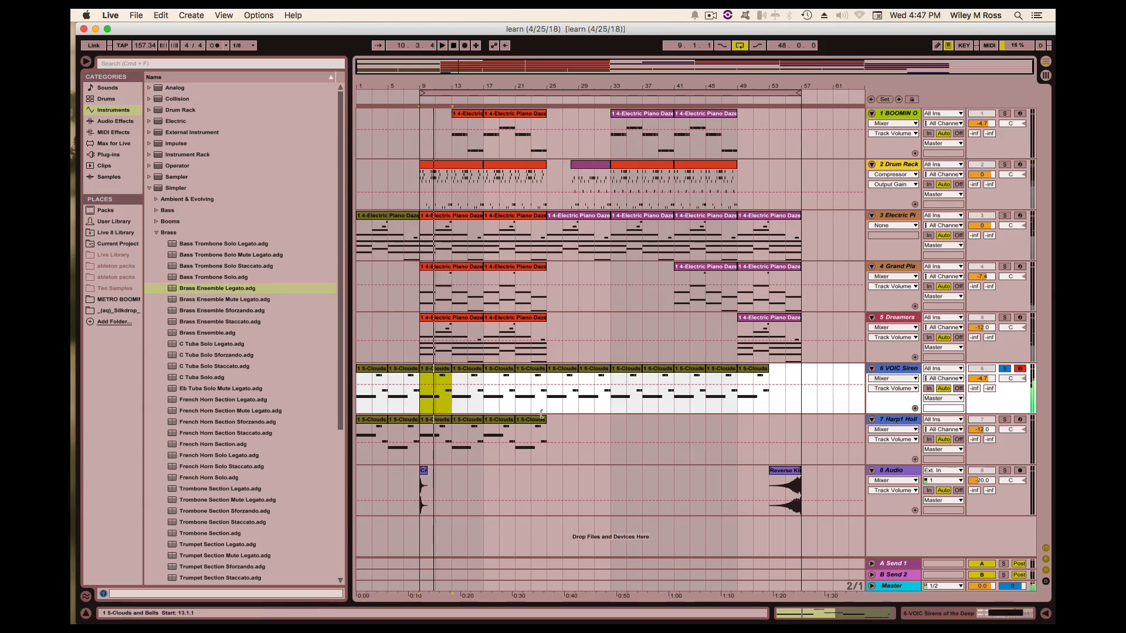
# Solo the Harp1 Hollow track and play its bar 9 clip
pyautogui.click(1004, 421)
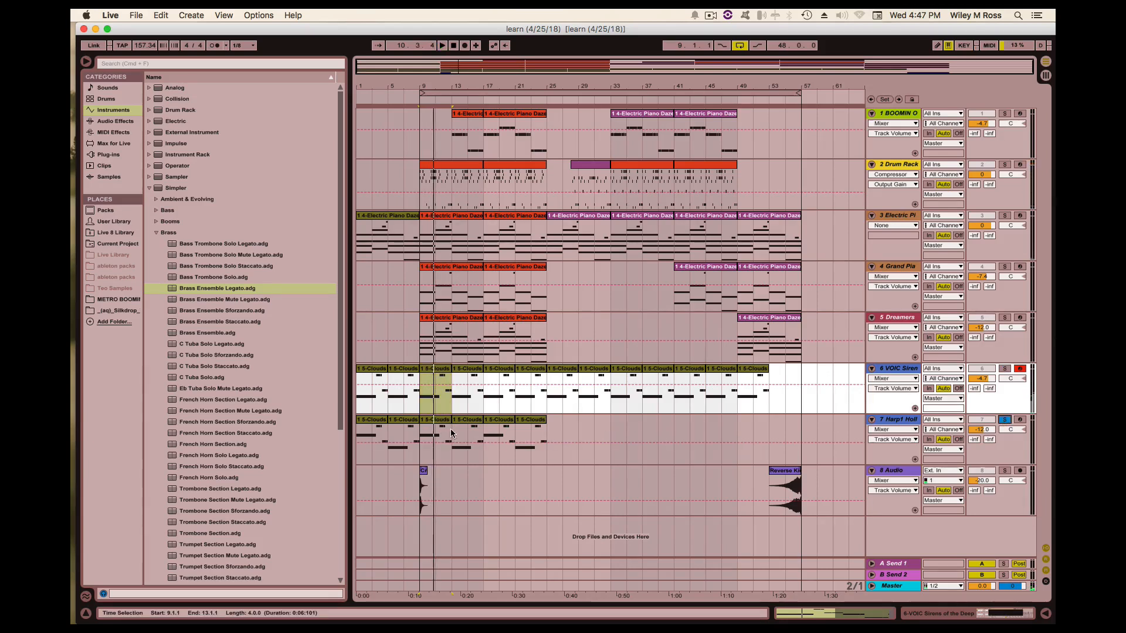
pyautogui.click(434, 423)
pyautogui.press('space')
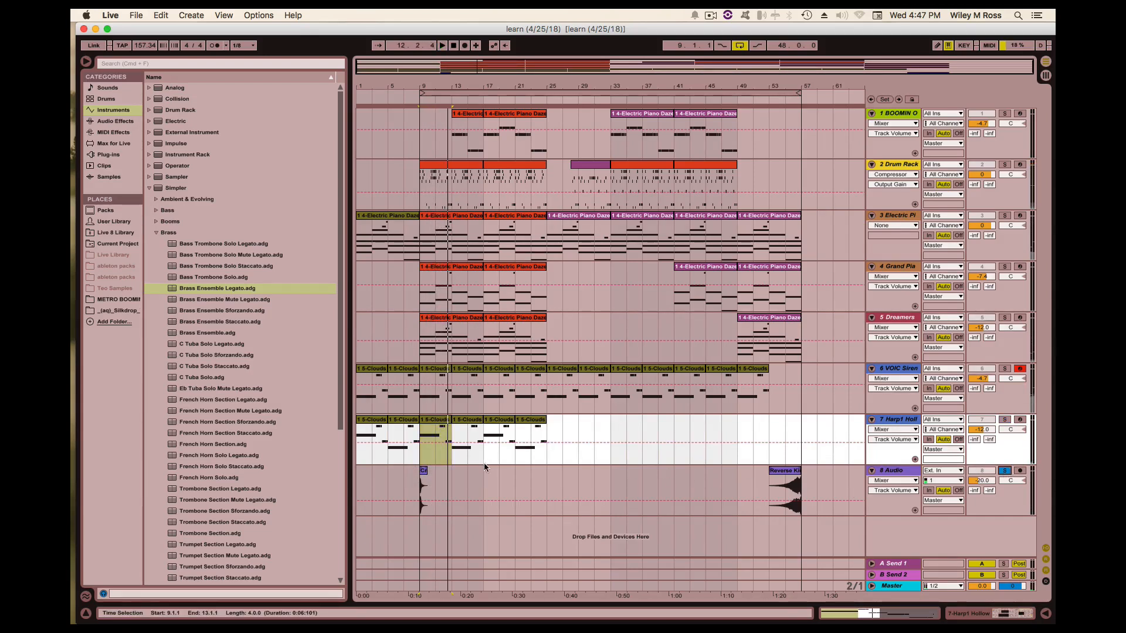
# Listen to the soloed Audio track's effects, playing from bar 7 and from bar 53
pyautogui.click(403, 488)
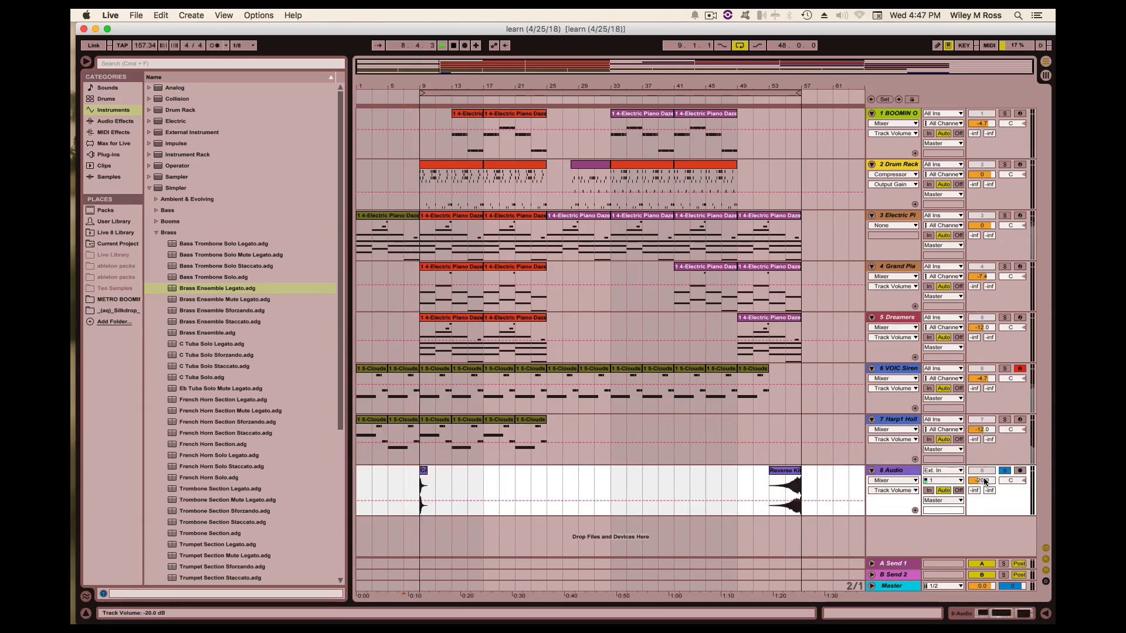
pyautogui.click(767, 485)
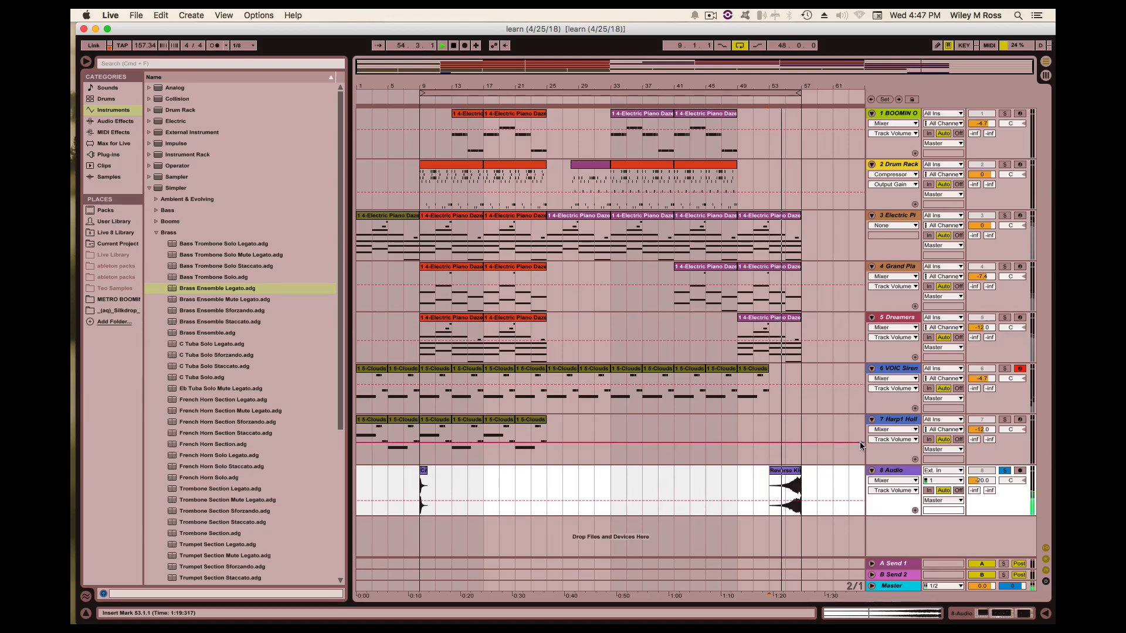
# Open the Reverse Kick clip at bar 53, reverse its sample and reverse it back to its original direction
pyautogui.doubleClick(787, 473)
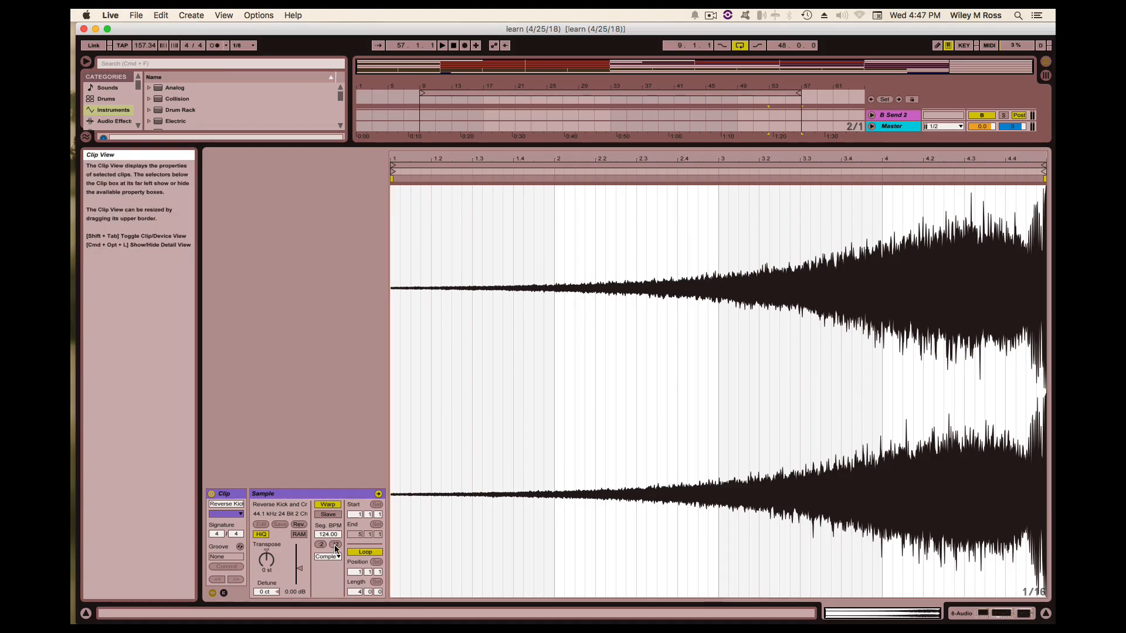
pyautogui.click(299, 525)
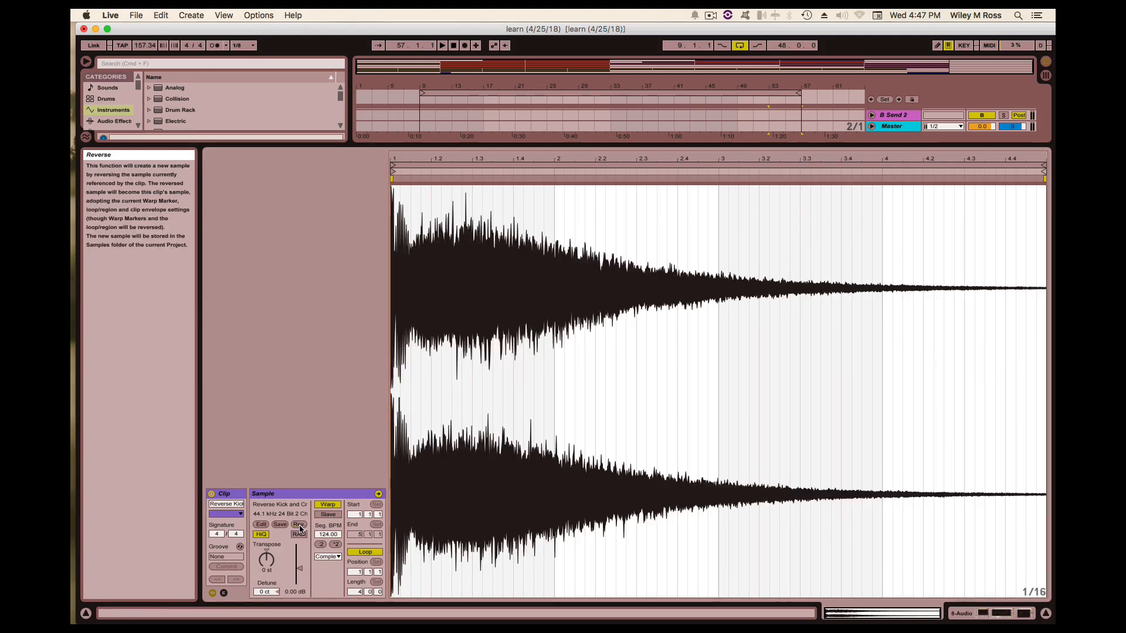
pyautogui.click(299, 527)
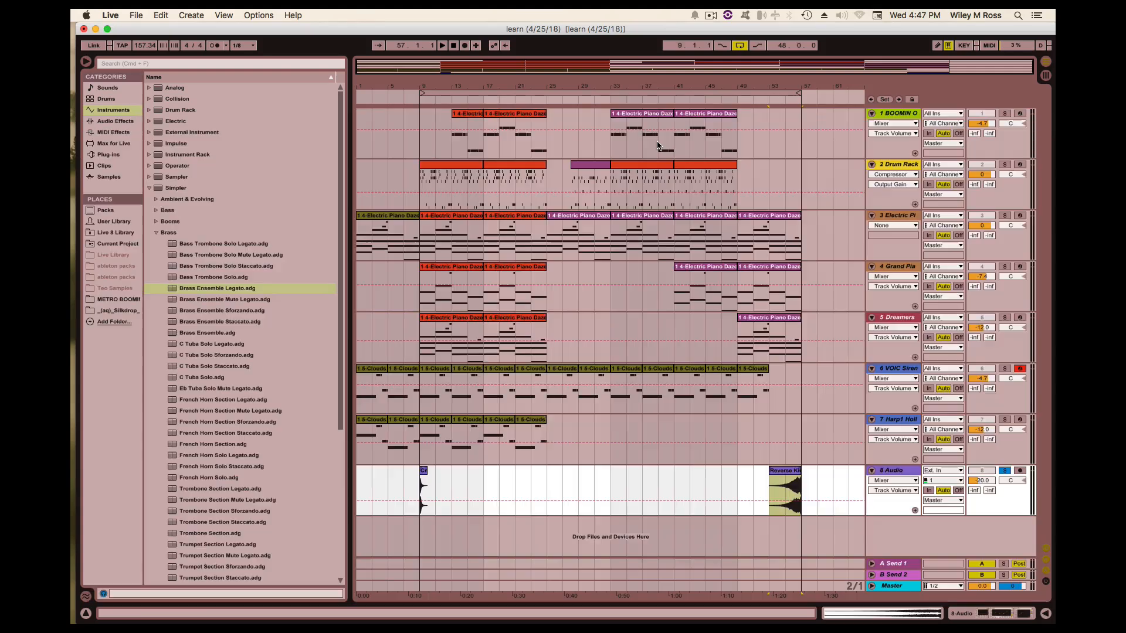
# Solo the BOOMIN OG 808 track and play its clip at bar 17
pyautogui.click(1005, 113)
pyautogui.doubleClick(506, 112)
pyautogui.press('space')
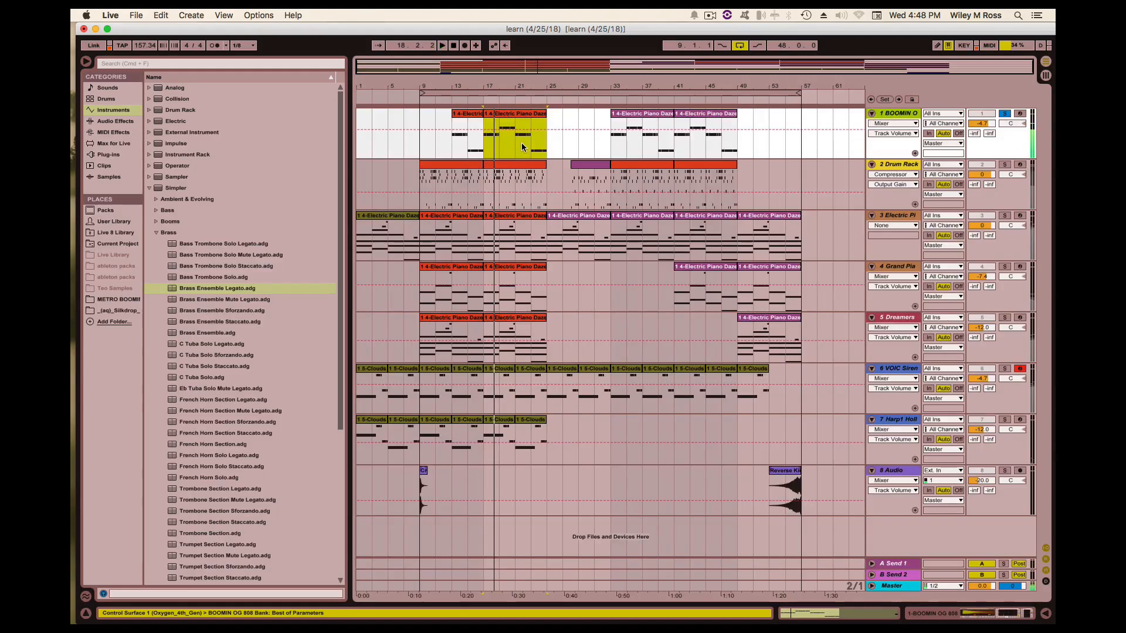
# Open the bar 9 Drum Rack clip to view its notes, stop playback and close the note editor
pyautogui.doubleClick(467, 165)
pyautogui.press('space')
pyautogui.press('space')
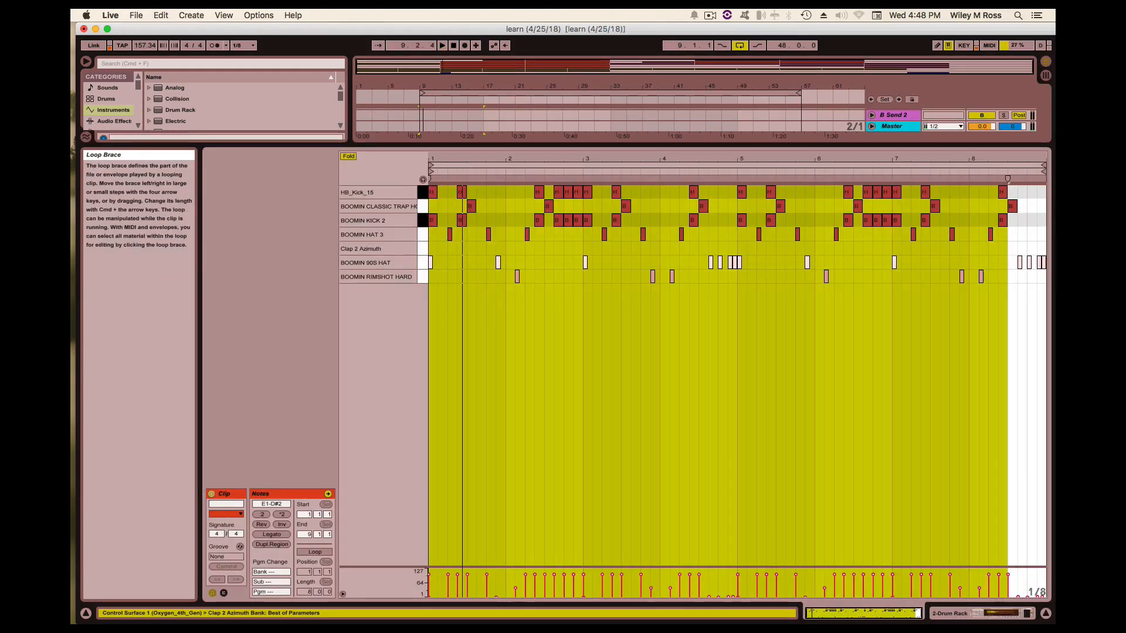
pyautogui.click(959, 137)
pyautogui.click(959, 145)
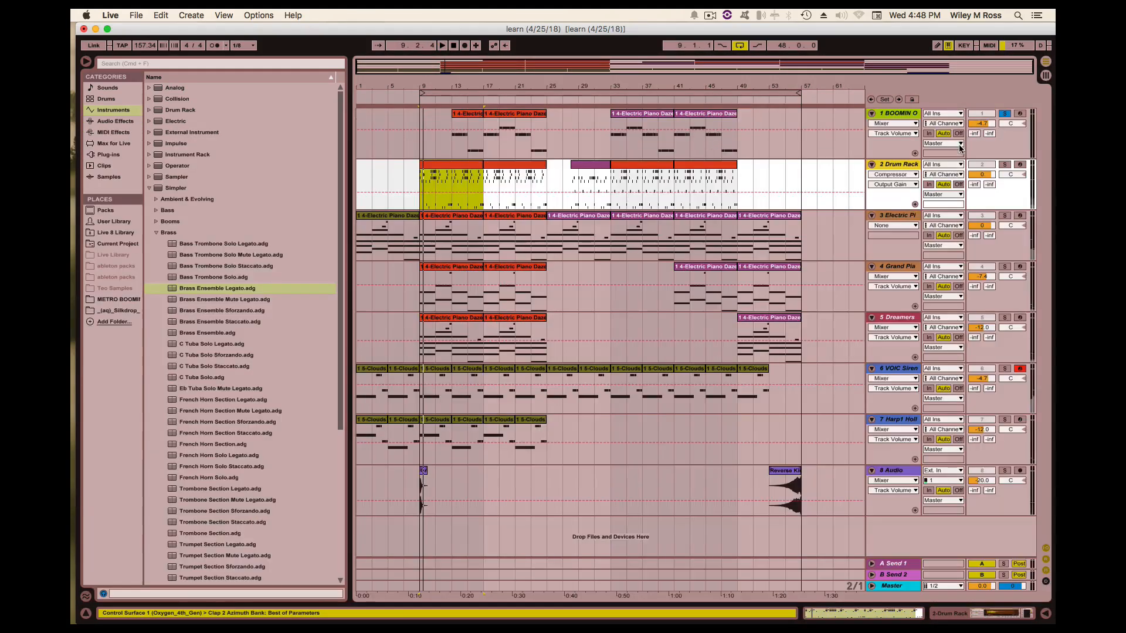
# Solo the Drum Rack track and play it from bar 9 while viewing the clip's notes
pyautogui.click(1004, 165)
pyautogui.press('space')
pyautogui.doubleClick(446, 167)
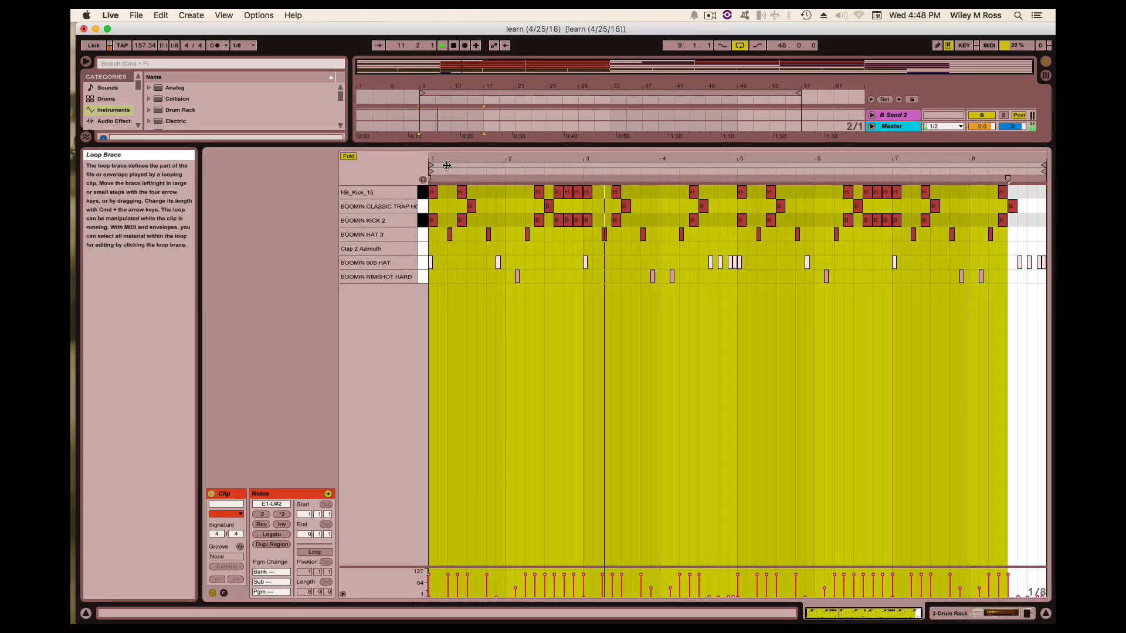
pyautogui.click(563, 145)
pyautogui.press('space')
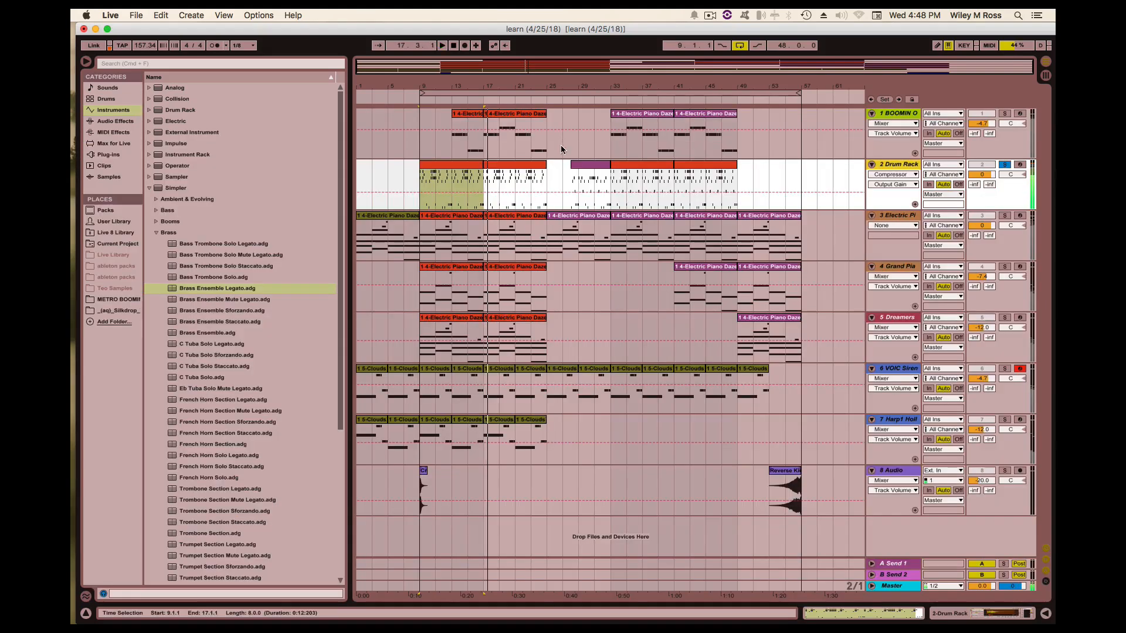
# Select the entire arrangement from bar 1 to bar 57 across all tracks
pyautogui.click(382, 135)
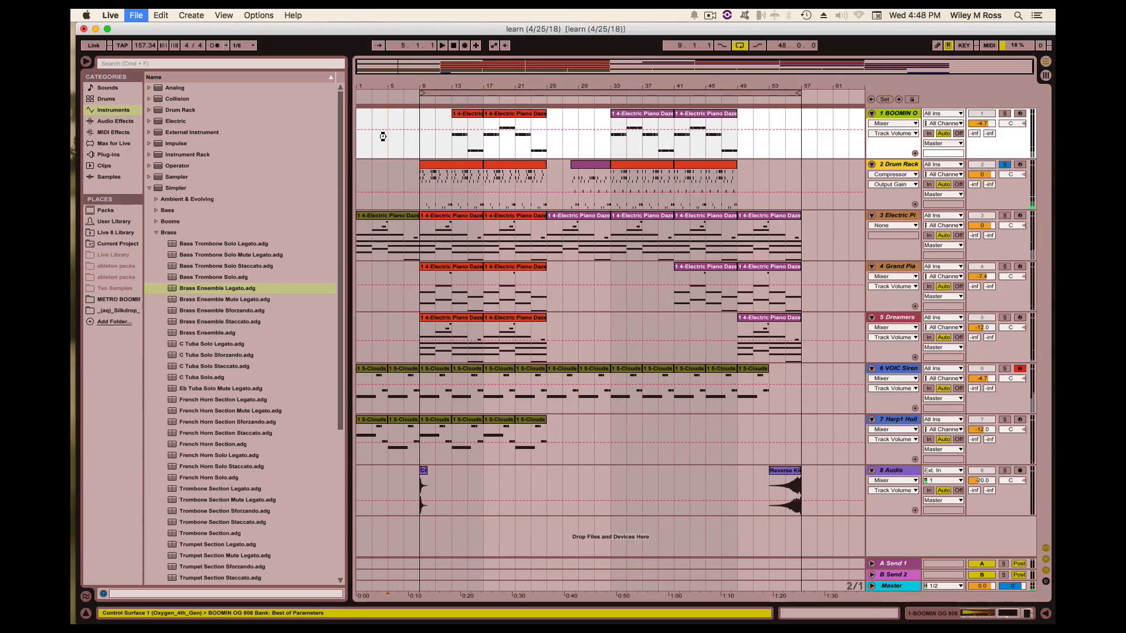
pyautogui.press('super+a')
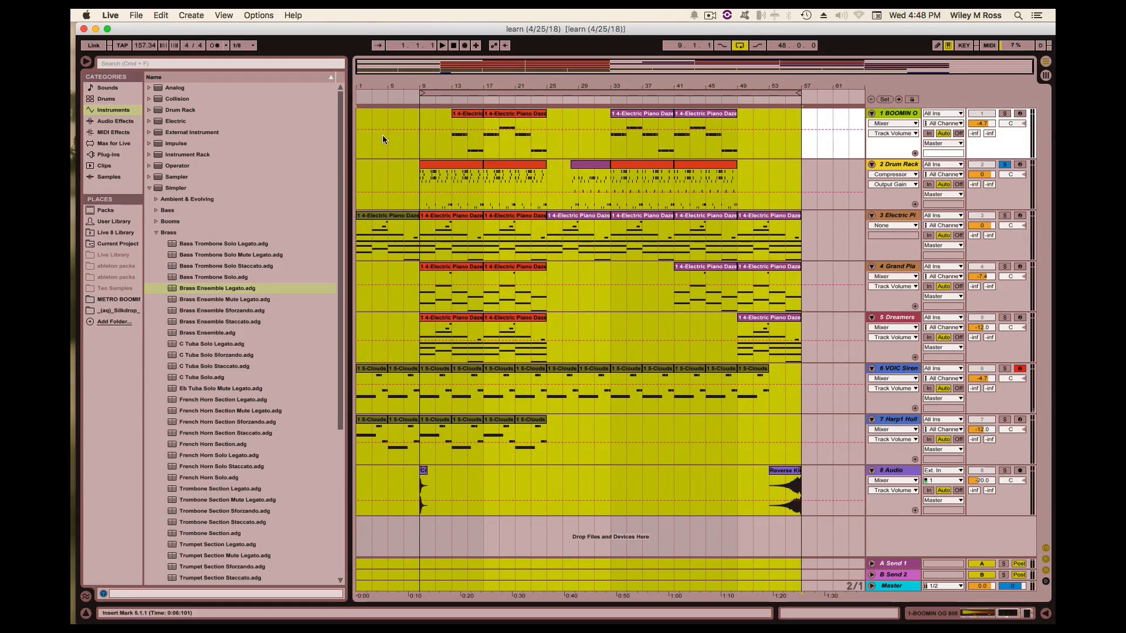
pyautogui.click(710, 14)
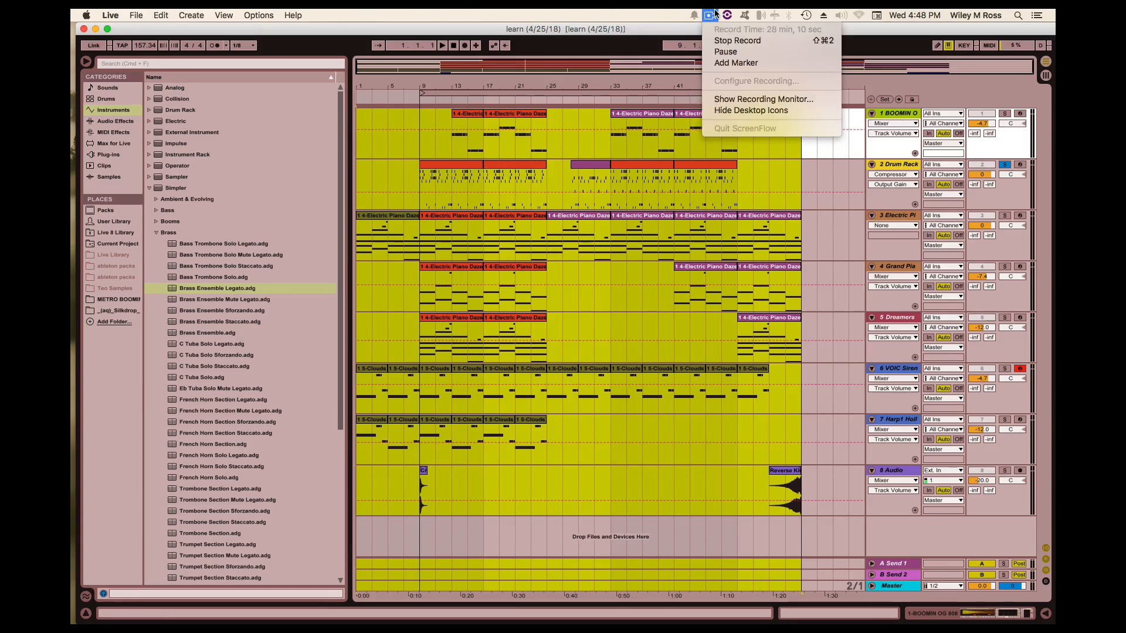
pyautogui.click(737, 41)
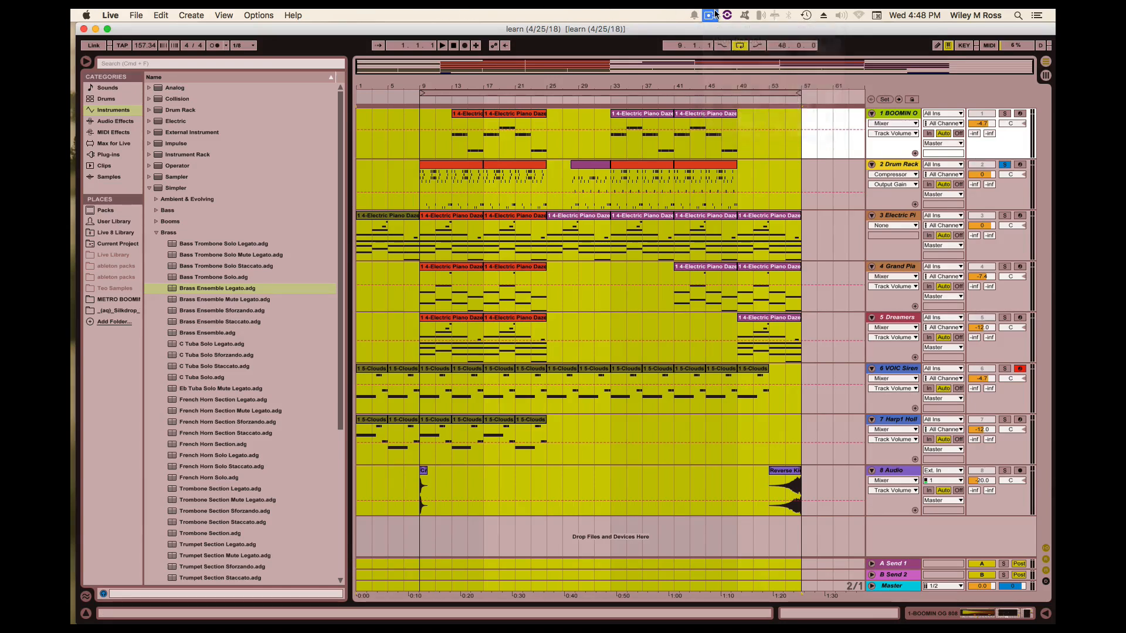